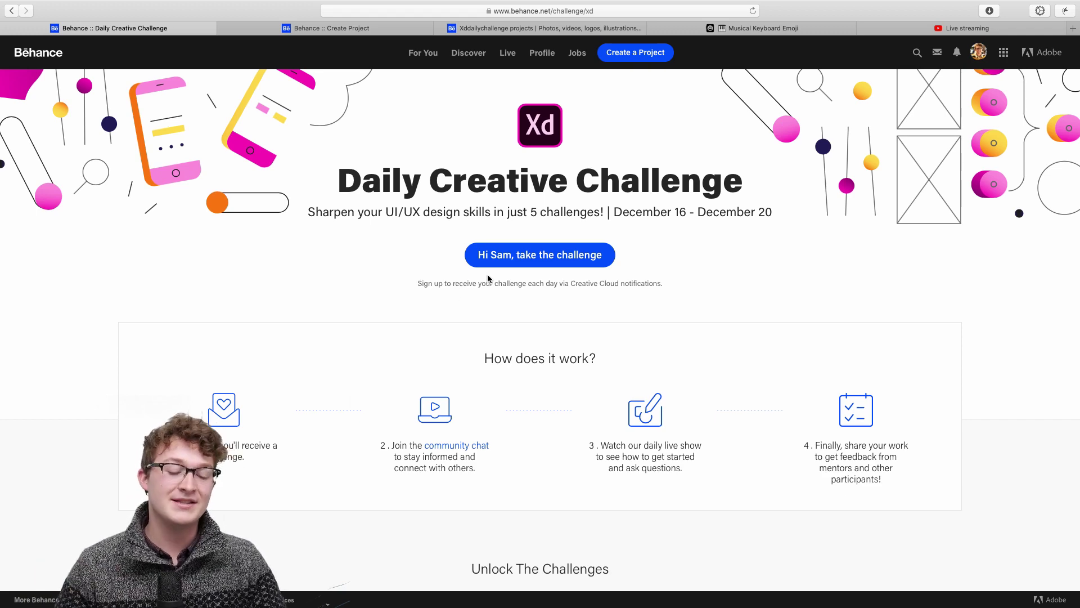
Look through the unlocked challenges and the next steps on the XD Daily Creative Challenge page.
{"action": "scroll", "coordinate": [396, 357], "scroll_direction": "down", "scroll_amount": 7}
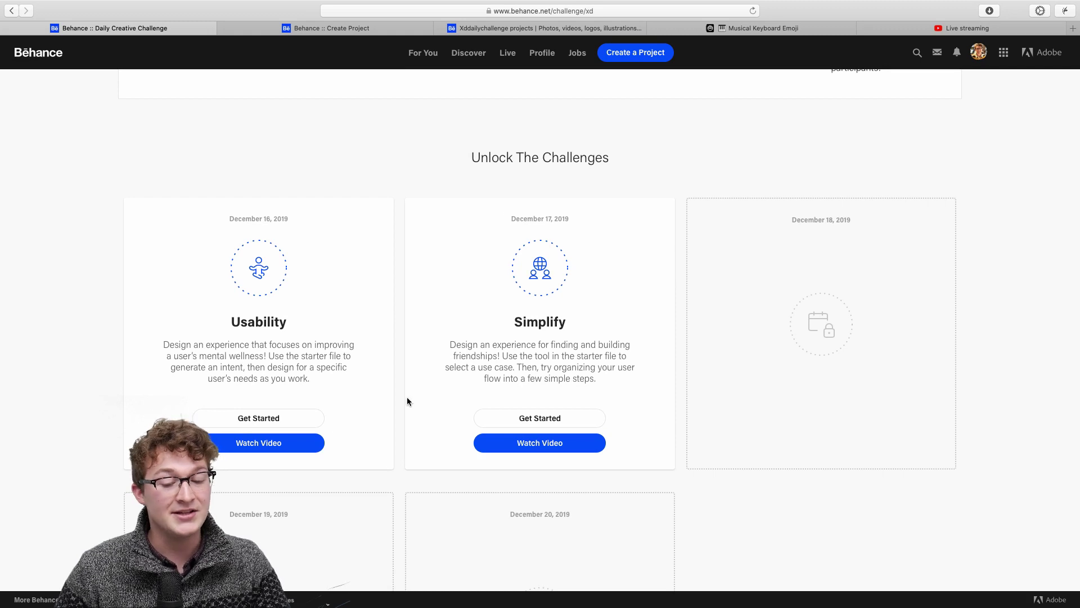
{"action": "scroll", "coordinate": [502, 439], "scroll_direction": "up", "scroll_amount": 2}
{"action": "scroll", "coordinate": [504, 433], "scroll_direction": "down", "scroll_amount": 4}
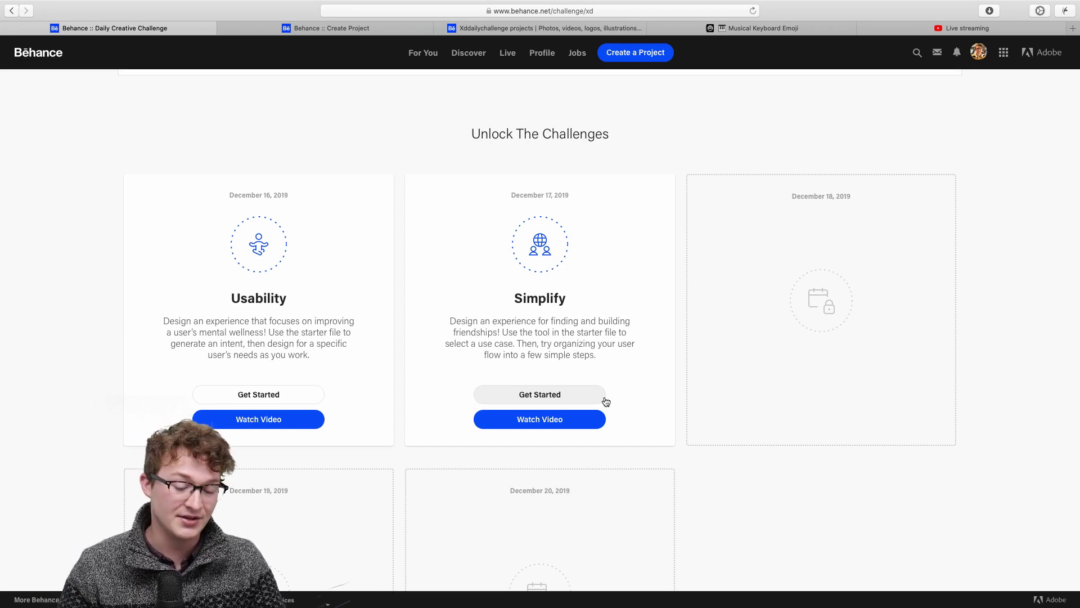
{"action": "scroll", "coordinate": [606, 401], "scroll_direction": "down", "scroll_amount": 20}
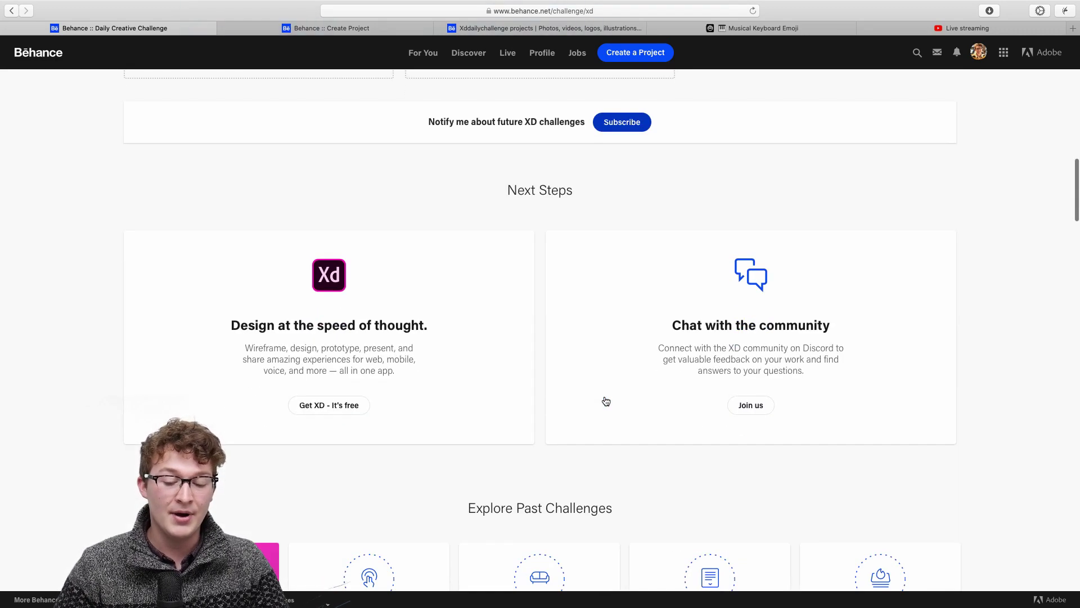
{"action": "scroll", "coordinate": [600, 401], "scroll_direction": "up", "scroll_amount": 1}
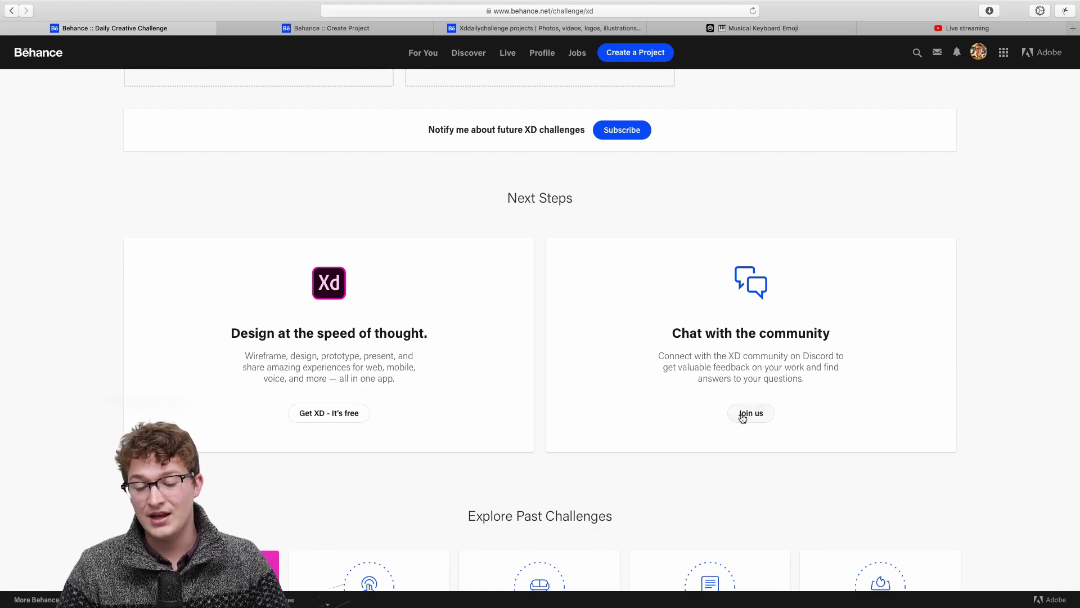
Switch to Discord and review the recent submissions and mentor feedback in the current-challenge channel.
{"action": "key", "text": "ctrl+Up"}
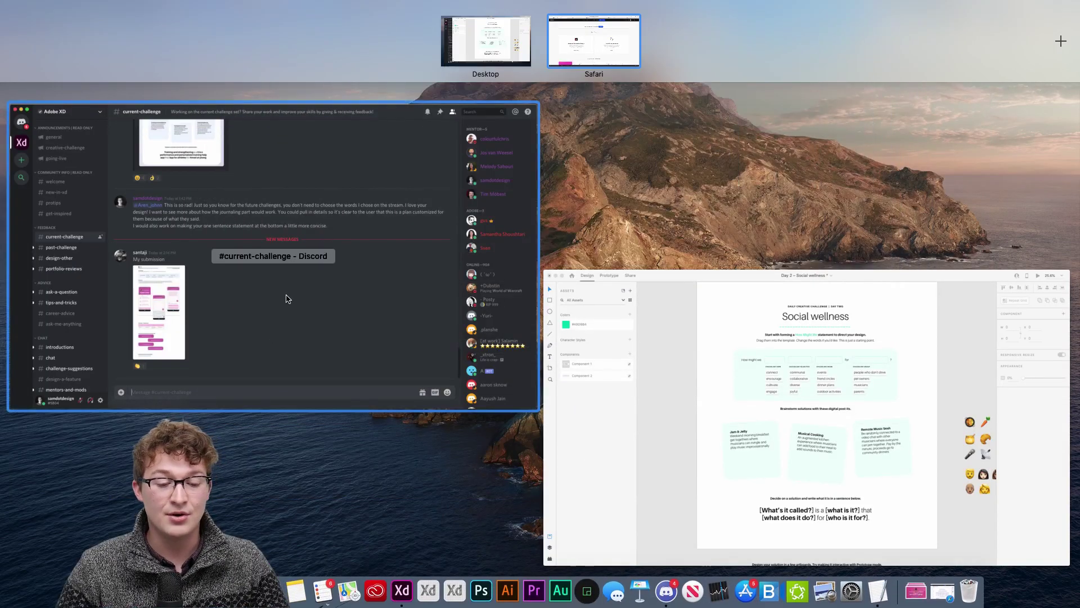
{"action": "left_click", "coordinate": [287, 299]}
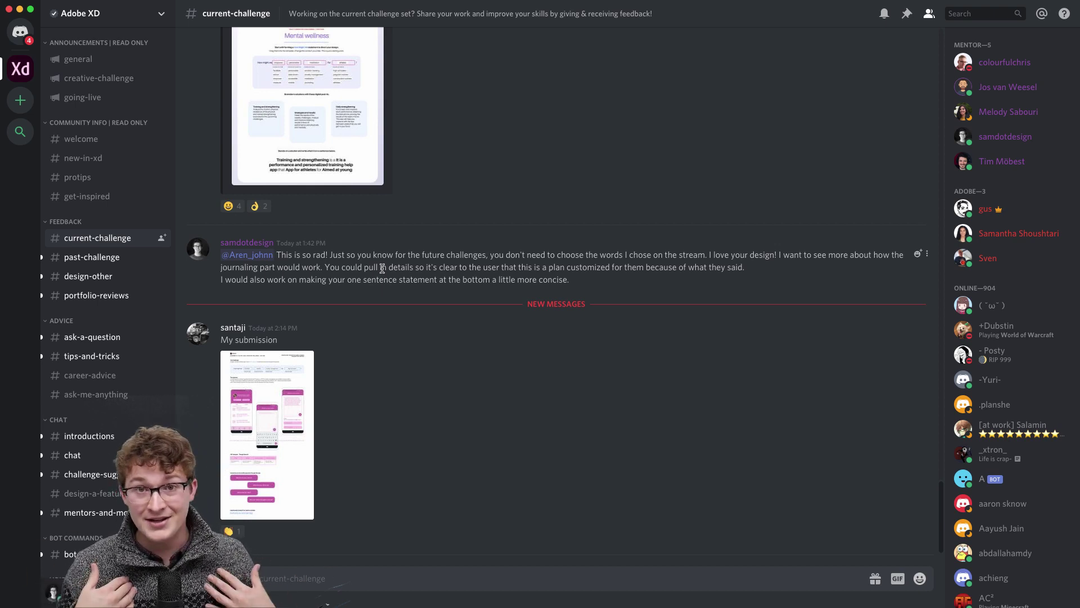
{"action": "scroll", "coordinate": [276, 327], "scroll_direction": "up", "scroll_amount": 3}
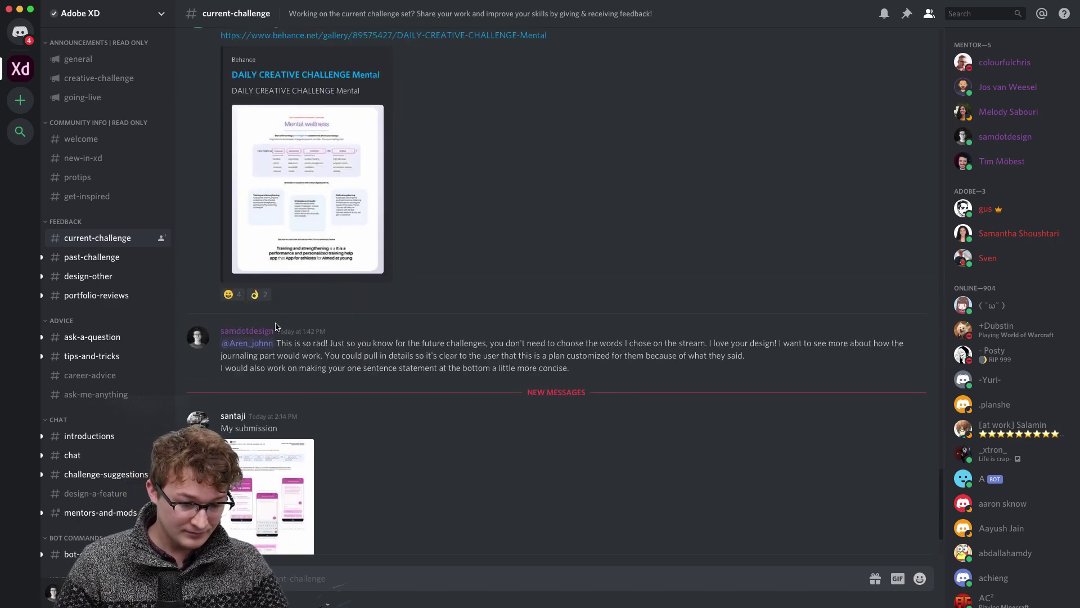
{"action": "scroll", "coordinate": [302, 205], "scroll_direction": "up", "scroll_amount": 5}
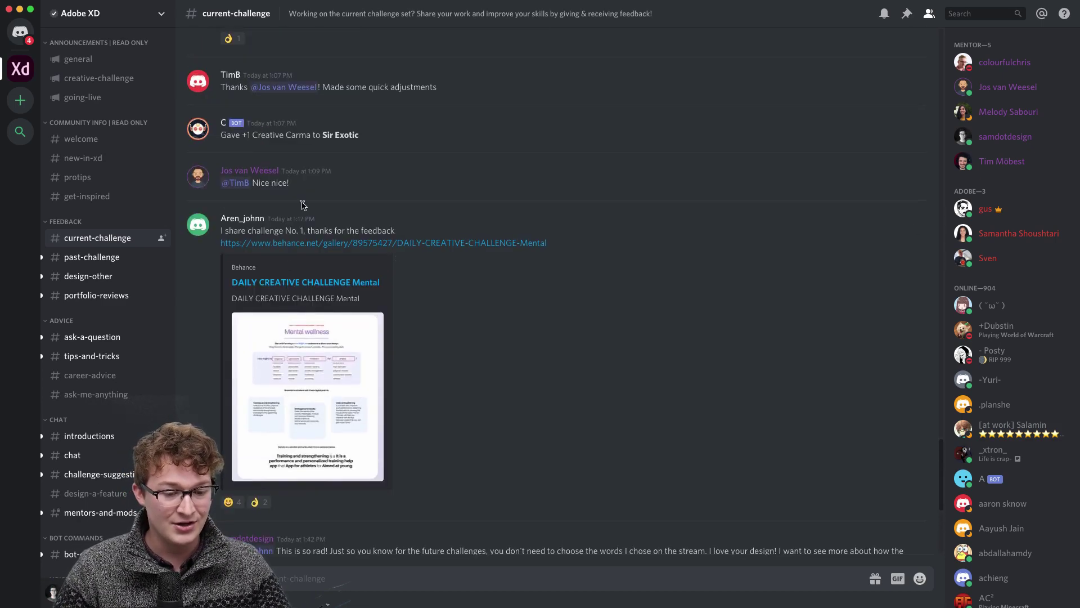
{"action": "scroll", "coordinate": [279, 315], "scroll_direction": "down", "scroll_amount": 3}
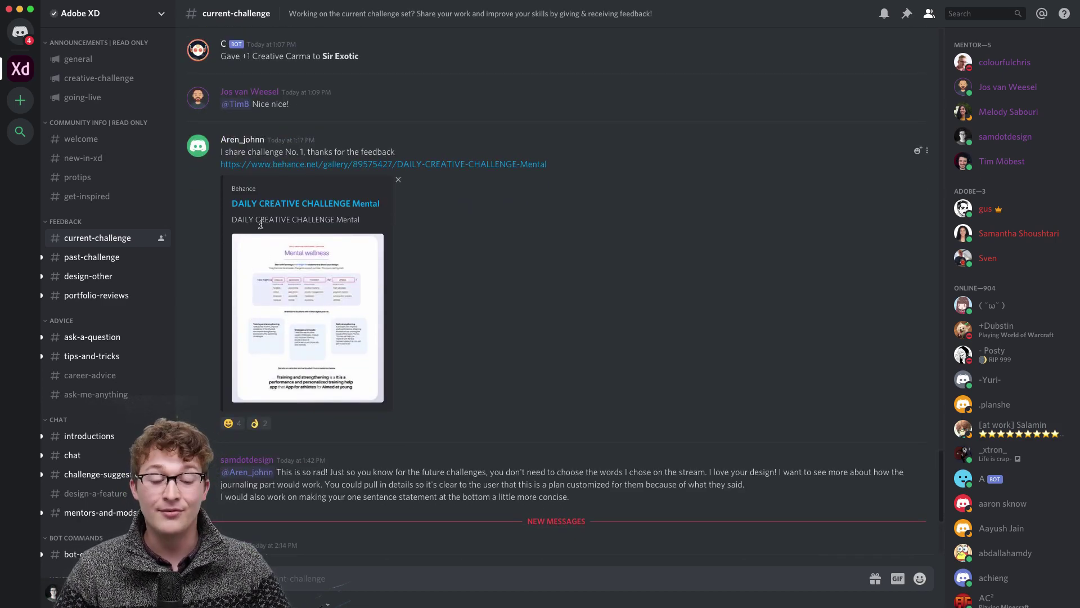
{"action": "scroll", "coordinate": [360, 444], "scroll_direction": "down", "scroll_amount": 2}
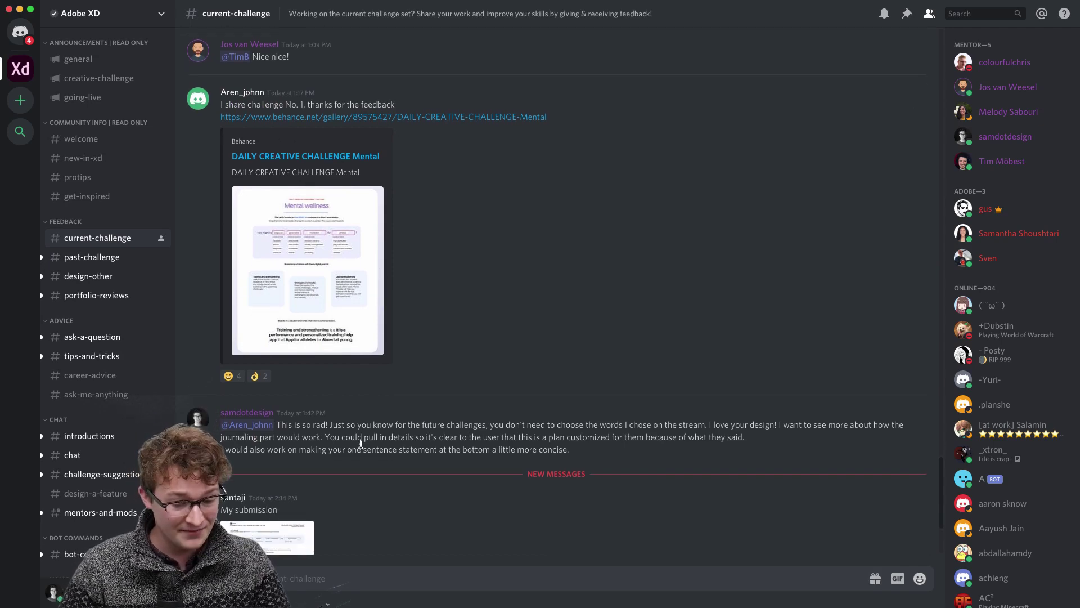
{"action": "triple_click", "coordinate": [360, 444]}
{"action": "left_click", "coordinate": [488, 447]}
{"action": "scroll", "coordinate": [489, 452], "scroll_direction": "down", "scroll_amount": 4}
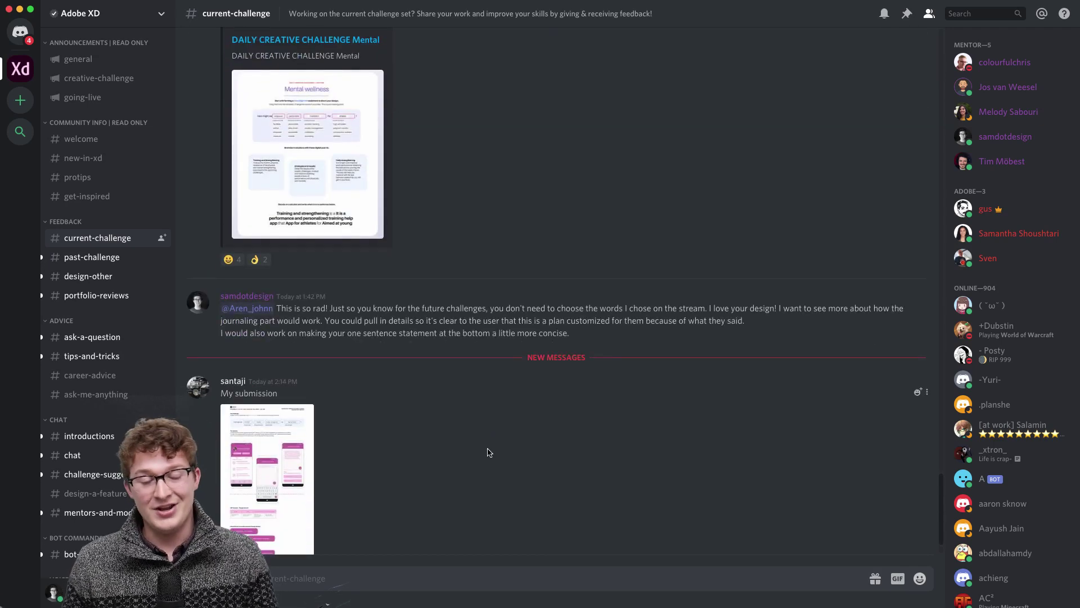
{"action": "scroll", "coordinate": [488, 452], "scroll_direction": "down", "scroll_amount": 2}
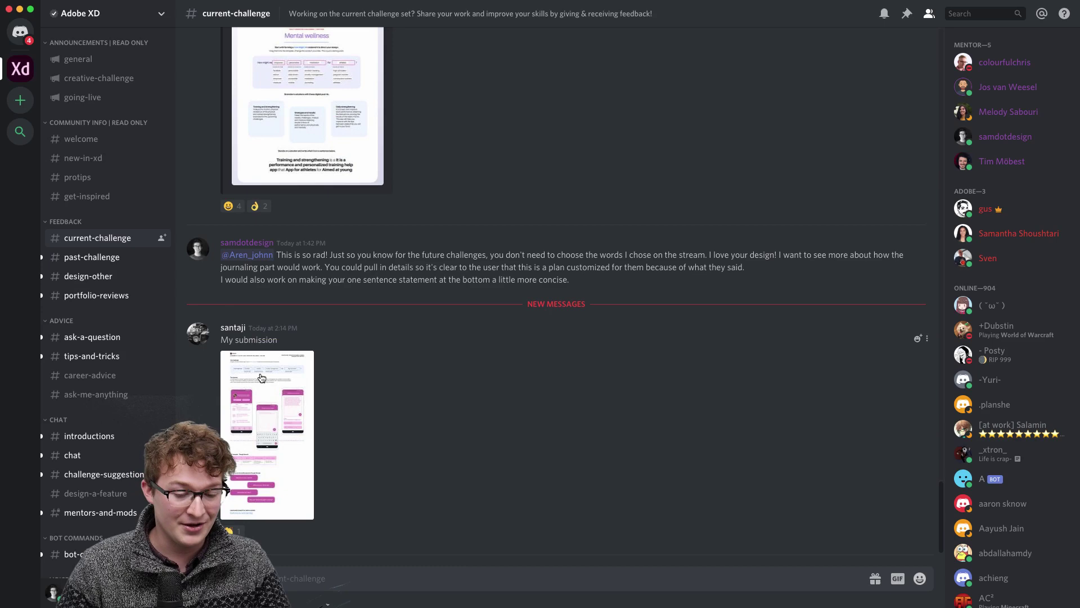
View the image in the latest "My submission" post enlarged, and close it again.
{"action": "left_click", "coordinate": [252, 425]}
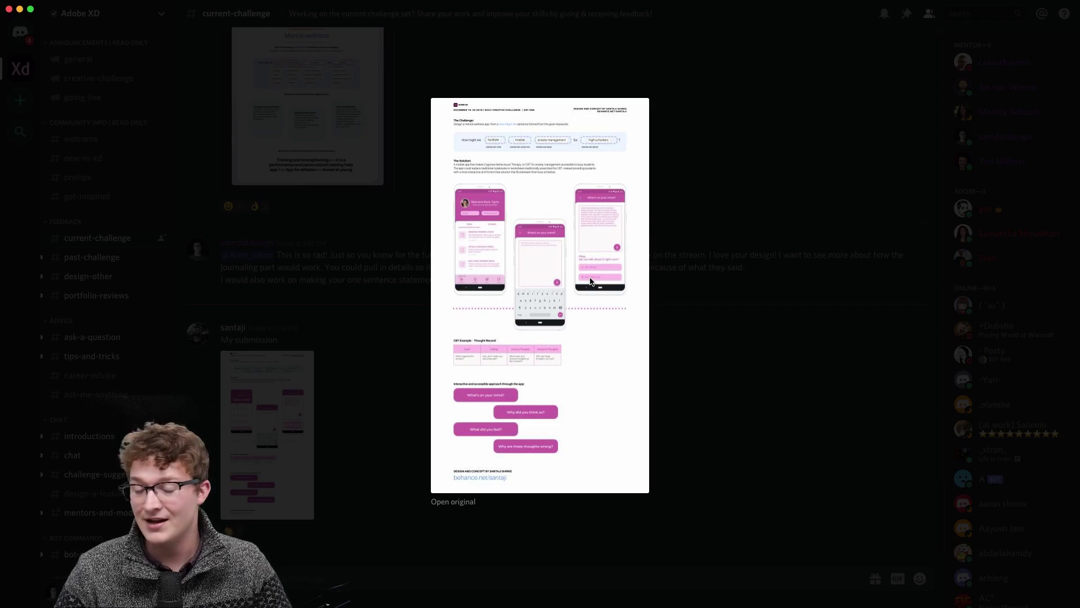
{"action": "left_click", "coordinate": [369, 359]}
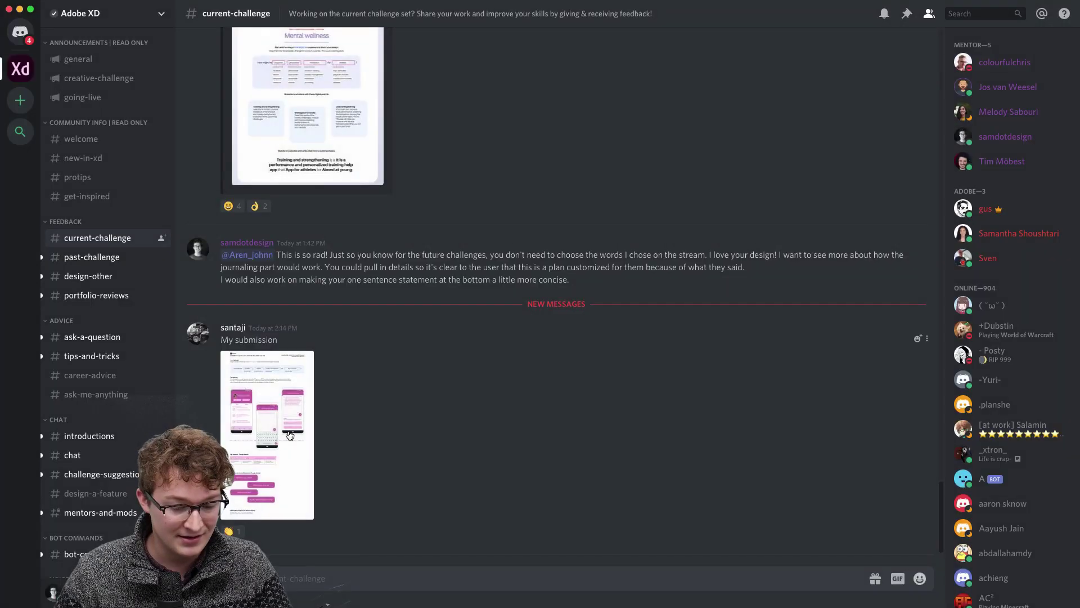
{"action": "left_click", "coordinate": [267, 433]}
{"action": "left_click", "coordinate": [400, 324]}
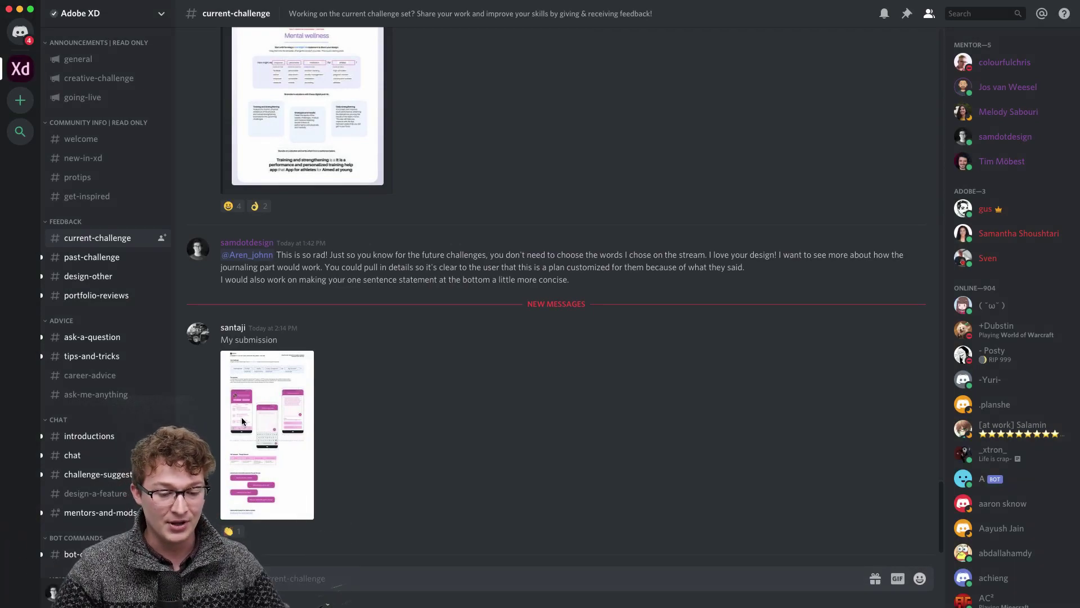
{"action": "left_click", "coordinate": [298, 444]}
{"action": "left_click", "coordinate": [710, 427]}
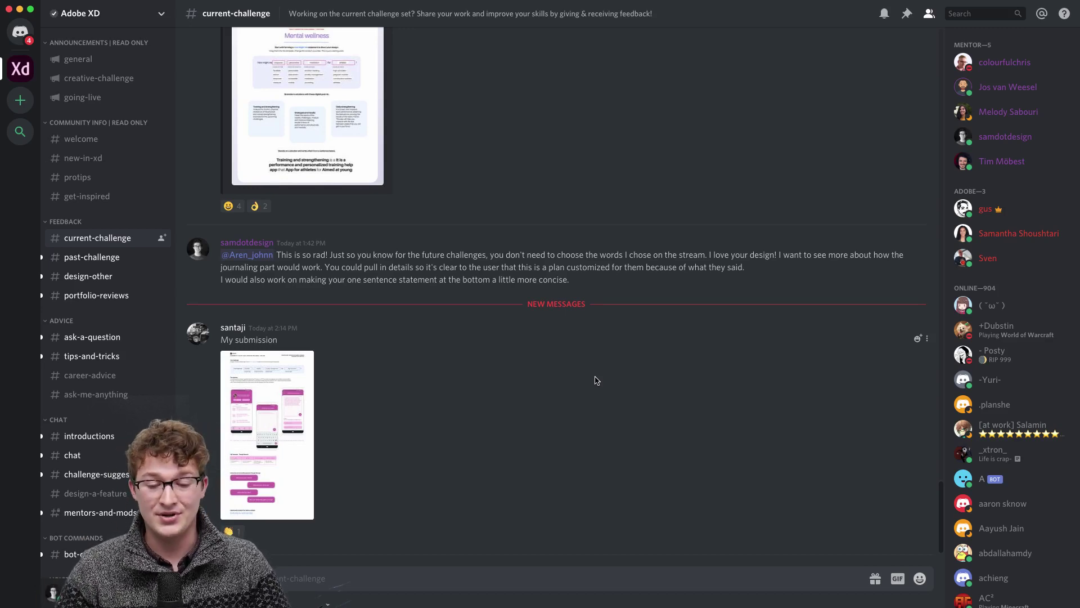
Switch to the "Day 2 – Social wellness" document in Adobe XD, make its window full screen and hide the assets.
{"action": "key", "text": "ctrl+Up"}
{"action": "left_click", "coordinate": [340, 125]}
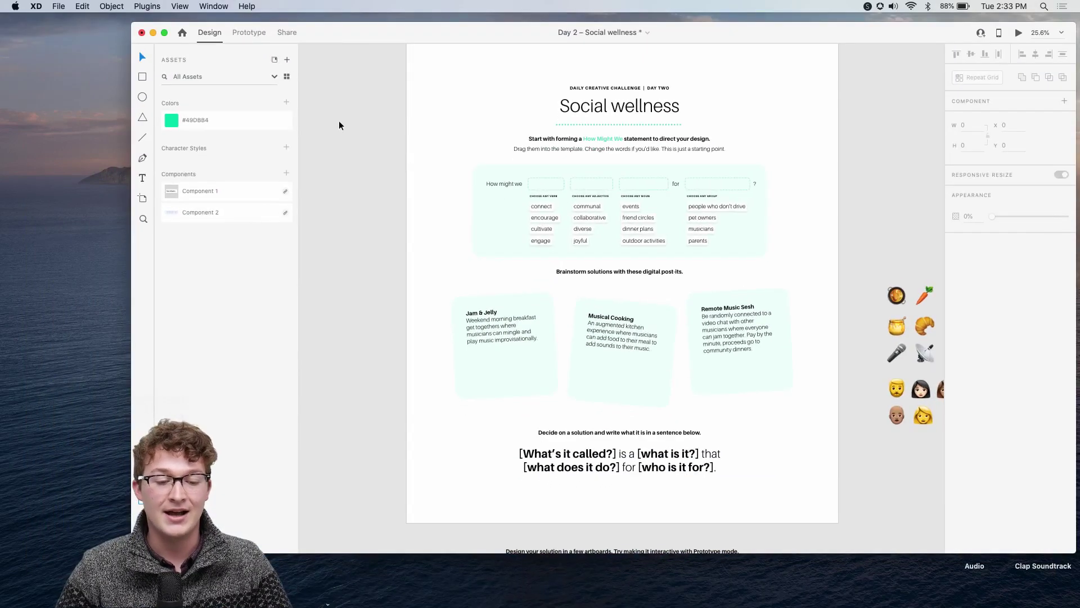
{"action": "key", "text": "ctrl+super+f"}
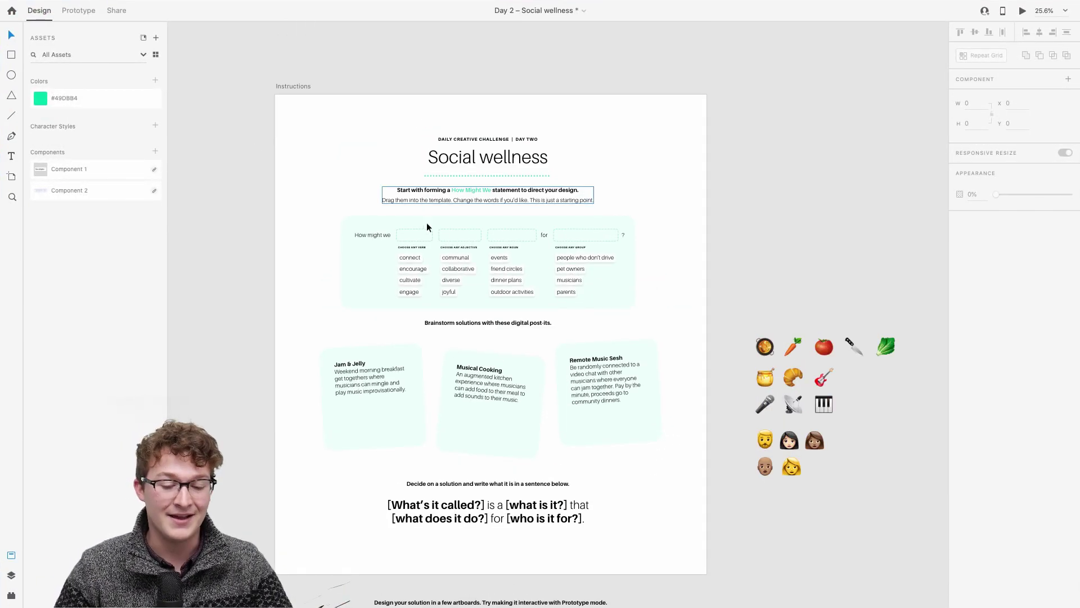
{"action": "scroll", "coordinate": [443, 240], "scroll_direction": "up", "scroll_amount": 5}
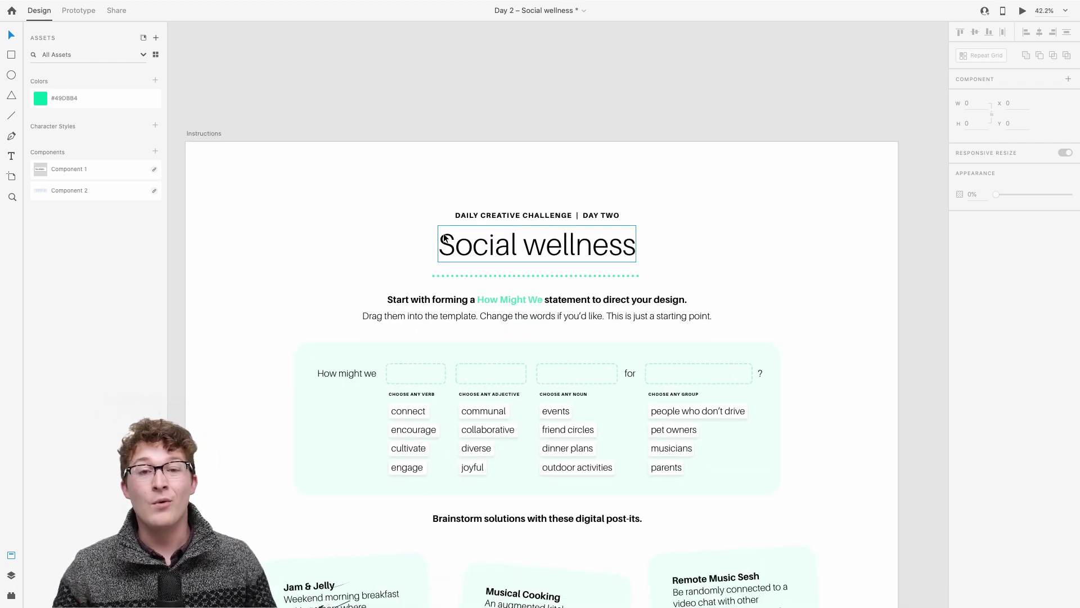
{"action": "left_click", "coordinate": [11, 556]}
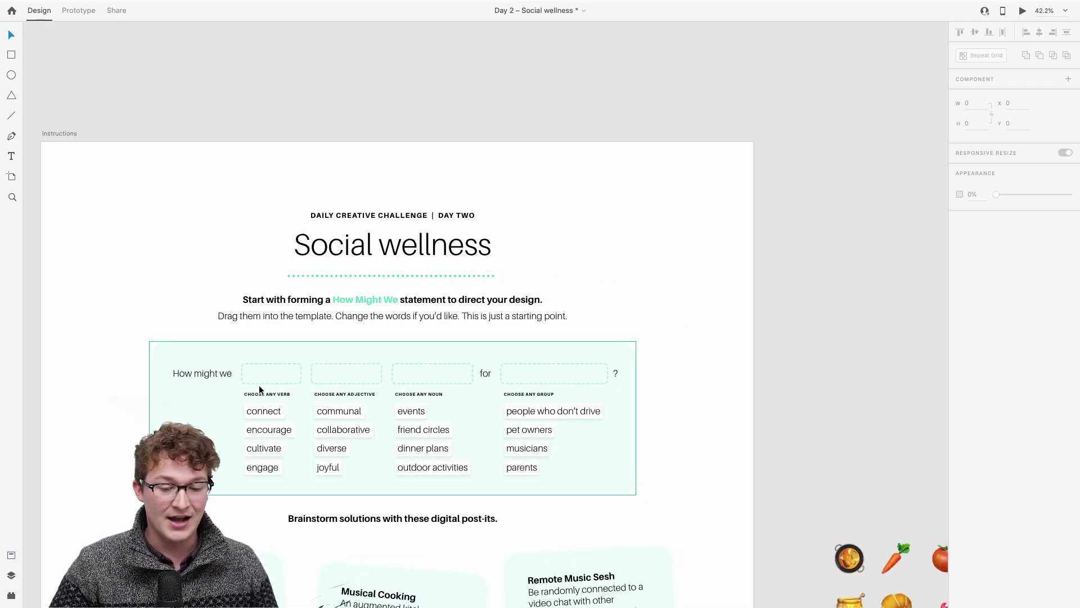
Examine the How Might We template and its verb, adjective, noun and group word choices up close.
{"action": "scroll", "coordinate": [259, 387], "scroll_direction": "left", "scroll_amount": 2}
{"action": "scroll", "coordinate": [260, 387], "scroll_direction": "down", "scroll_amount": 1}
{"action": "scroll", "coordinate": [260, 390], "scroll_direction": "up", "scroll_amount": 2}
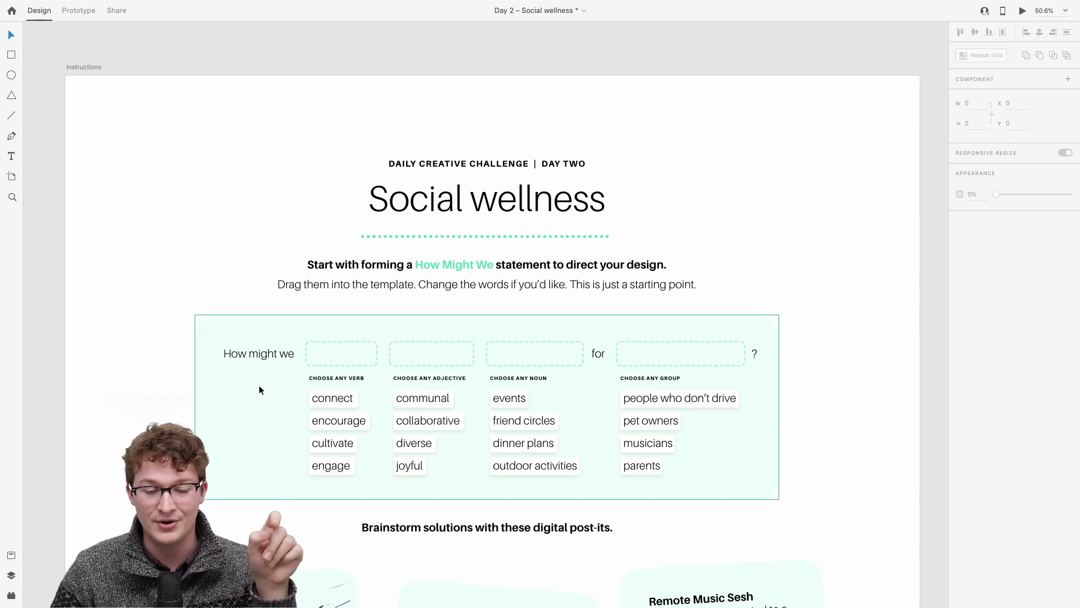
{"action": "scroll", "coordinate": [326, 376], "scroll_direction": "down", "scroll_amount": 2}
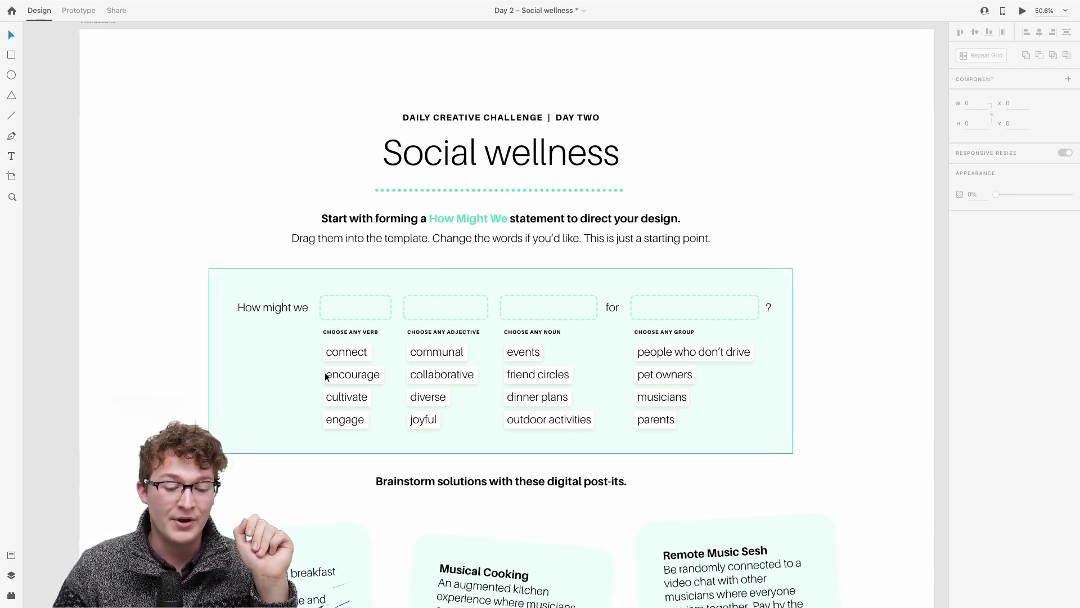
{"action": "scroll", "coordinate": [327, 375], "scroll_direction": "up", "scroll_amount": 4}
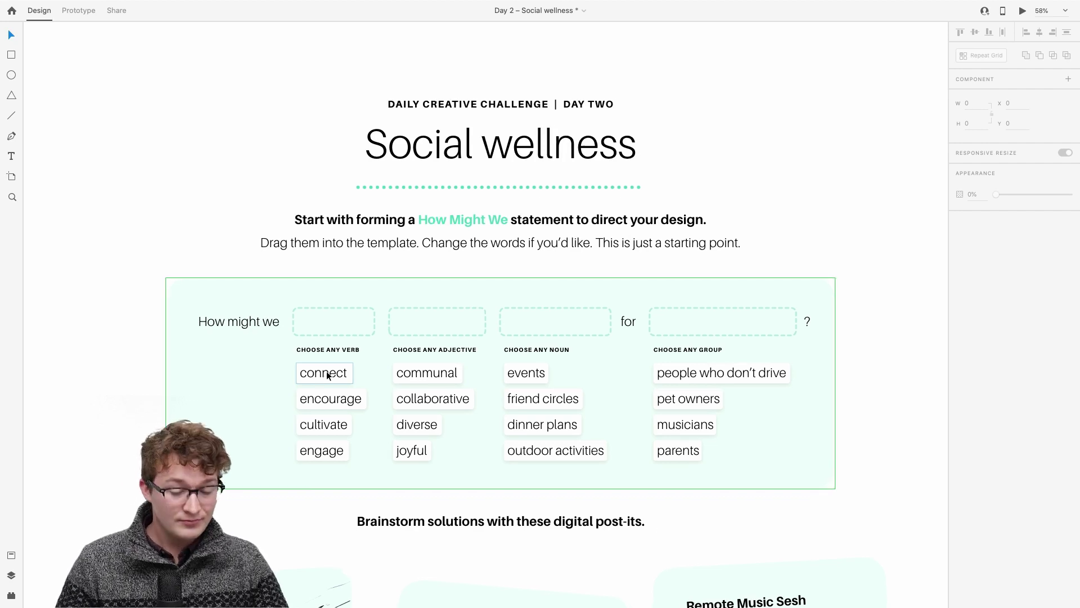
{"action": "scroll", "coordinate": [338, 374], "scroll_direction": "right", "scroll_amount": 2}
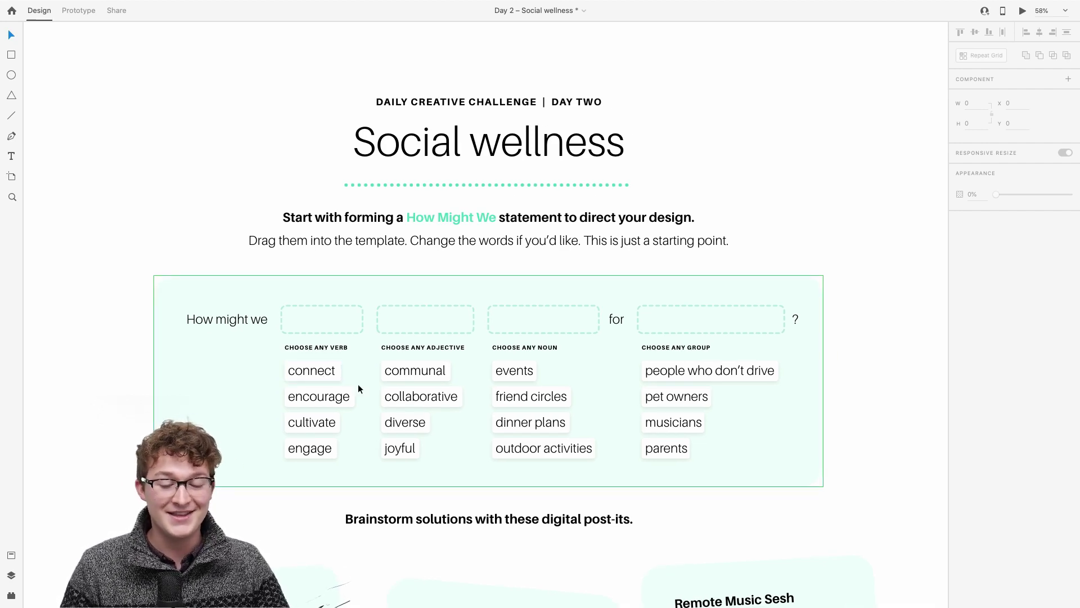
{"action": "scroll", "coordinate": [359, 389], "scroll_direction": "up", "scroll_amount": 3}
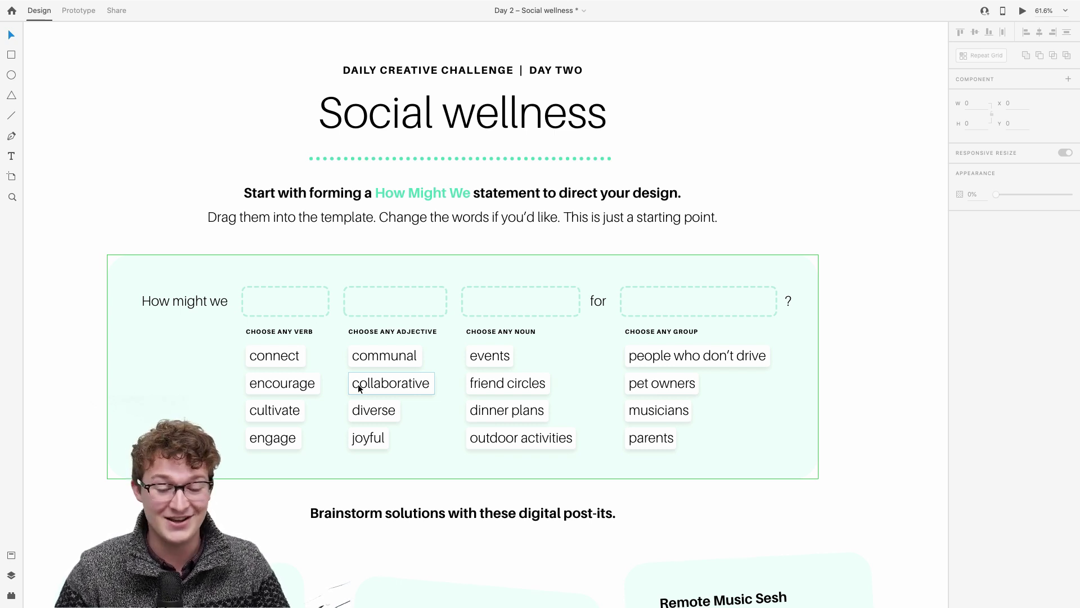
{"action": "scroll", "coordinate": [358, 388], "scroll_direction": "up", "scroll_amount": 1}
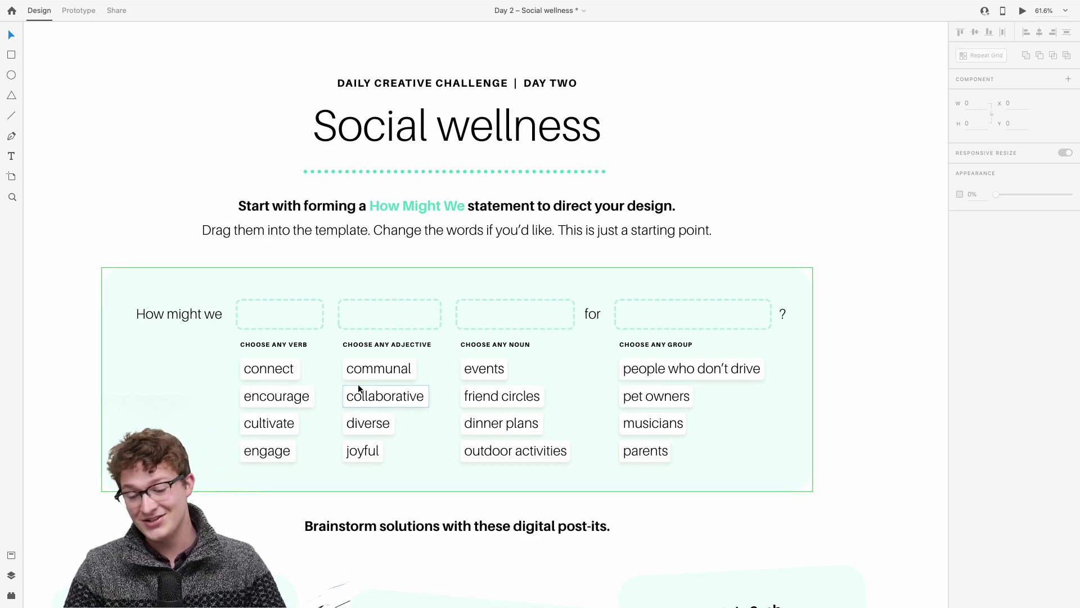
{"action": "scroll", "coordinate": [359, 388], "scroll_direction": "up", "scroll_amount": 2}
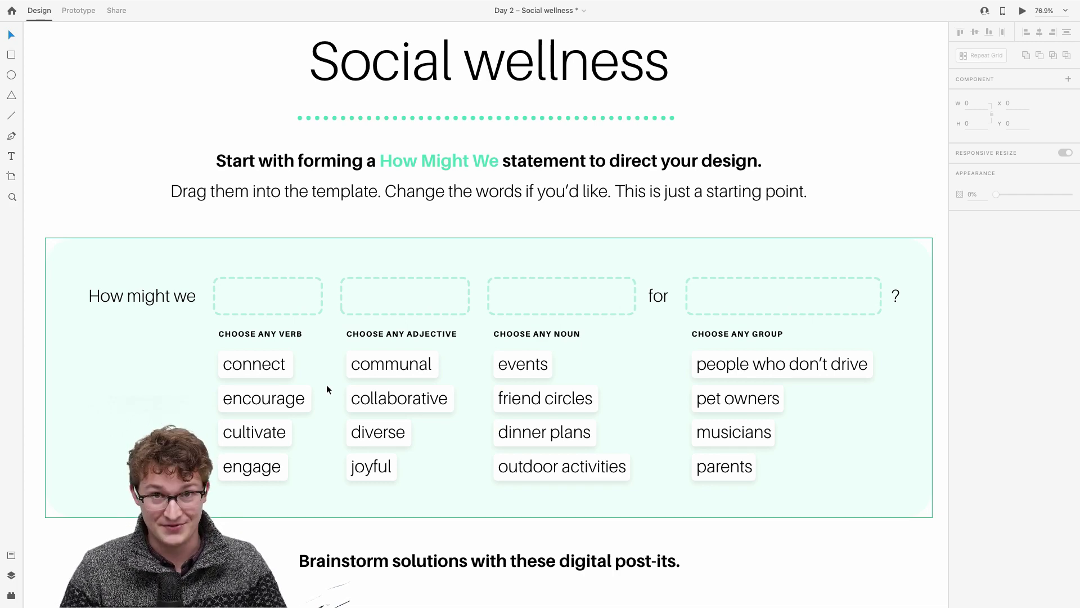
{"action": "scroll", "coordinate": [240, 387], "scroll_direction": "right", "scroll_amount": 1}
{"action": "scroll", "coordinate": [239, 387], "scroll_direction": "up", "scroll_amount": 1}
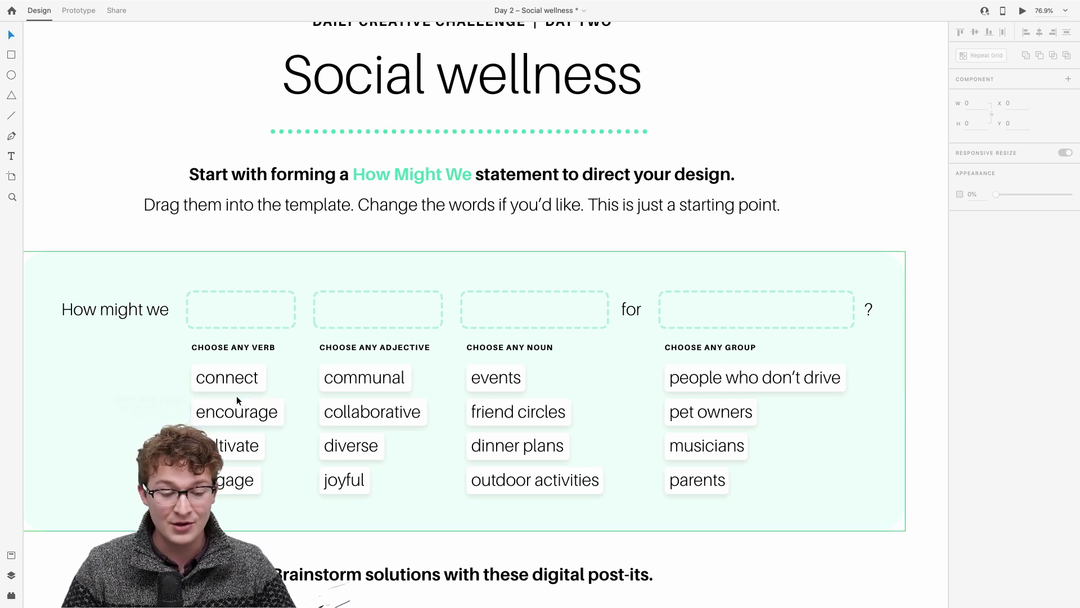
Fill the verb and adjective blanks of the How Might We statement with the words "cultivate" and "diverse".
{"action": "left_click", "coordinate": [235, 445]}
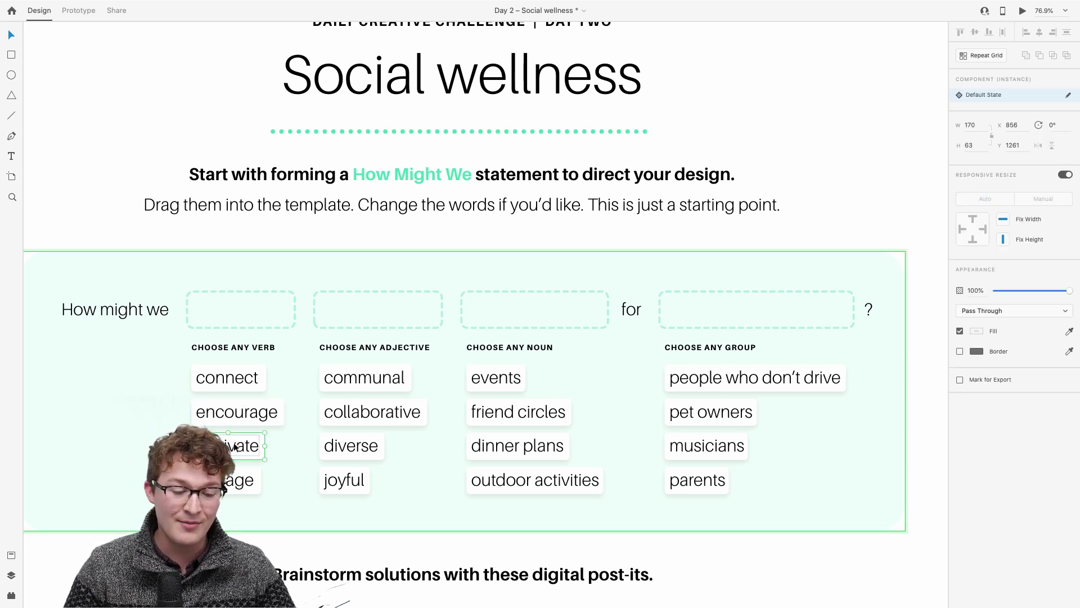
{"action": "left_click_drag", "start_coordinate": [235, 445], "coordinate": [236, 309]}
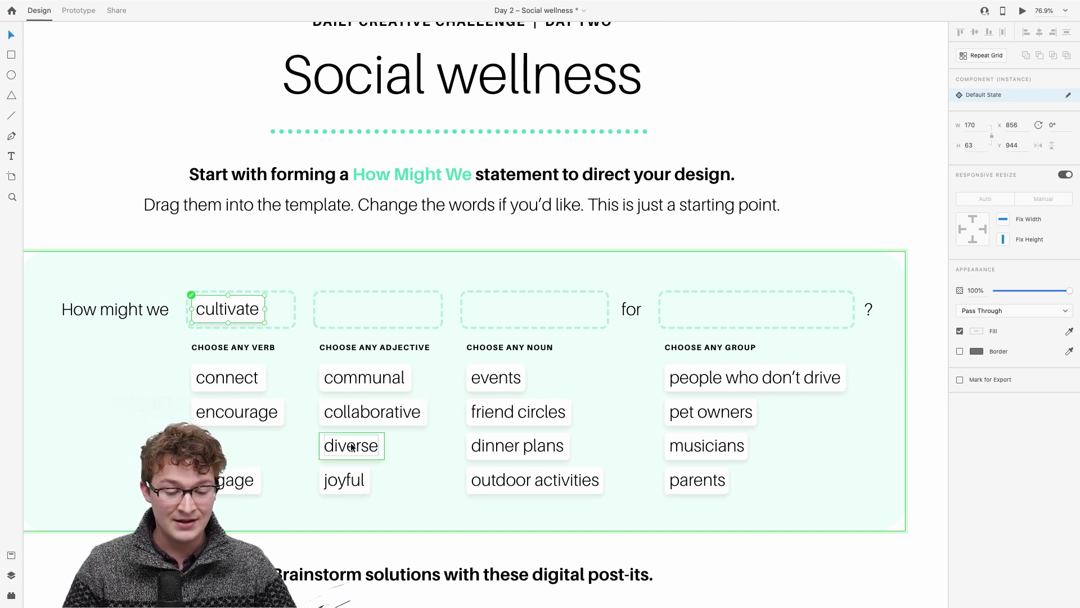
{"action": "left_click_drag", "start_coordinate": [351, 447], "coordinate": [351, 310]}
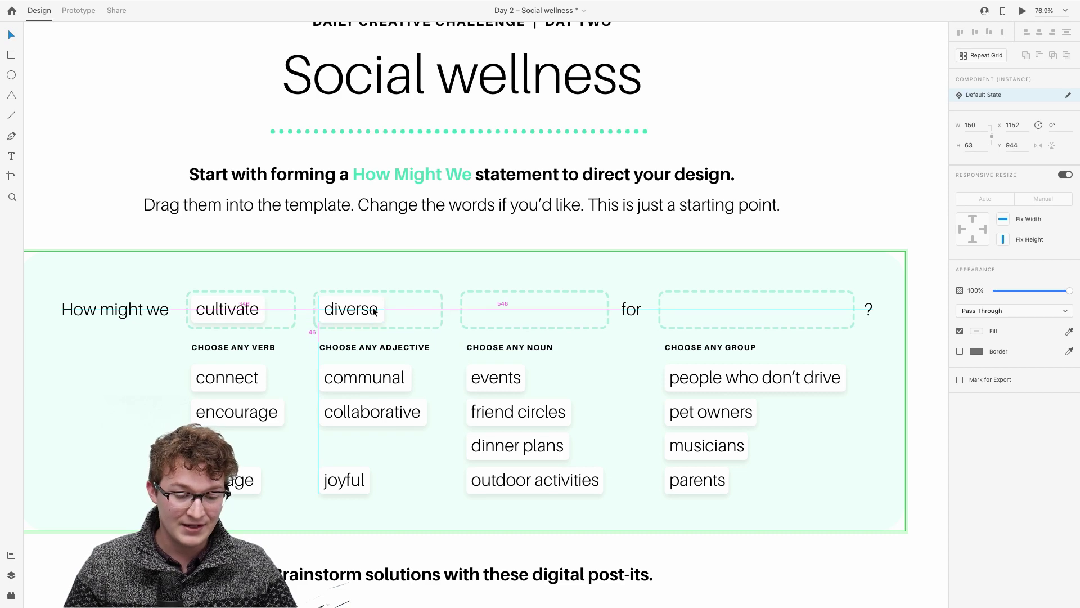
Fill the noun blank of the How Might We statement with "dinner plans" and the group blank with "musicians".
{"action": "scroll", "coordinate": [448, 290], "scroll_direction": "down", "scroll_amount": 2}
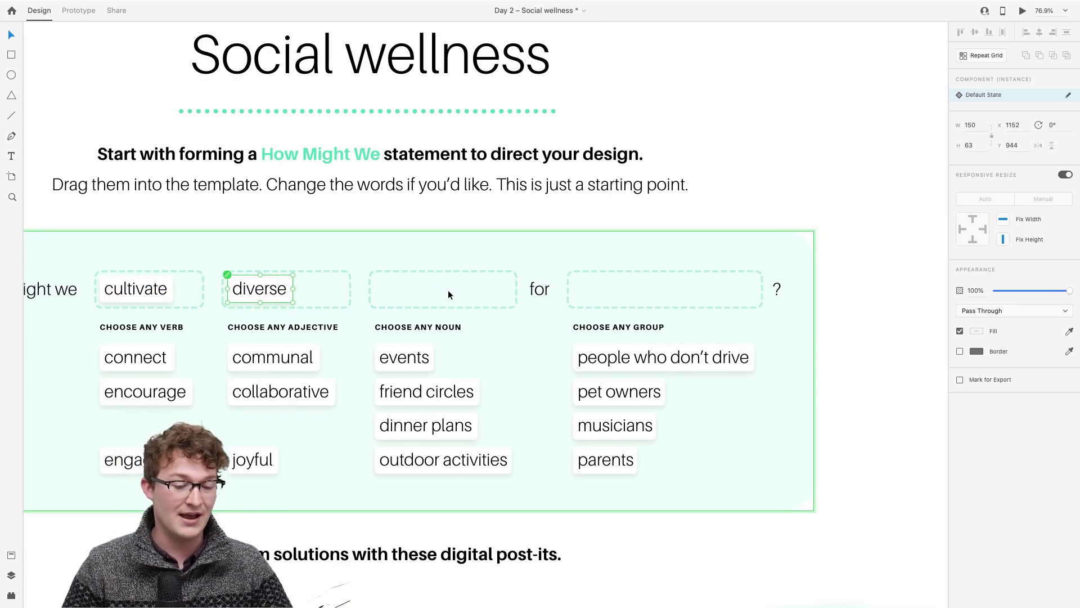
{"action": "scroll", "coordinate": [448, 289], "scroll_direction": "left", "scroll_amount": 2}
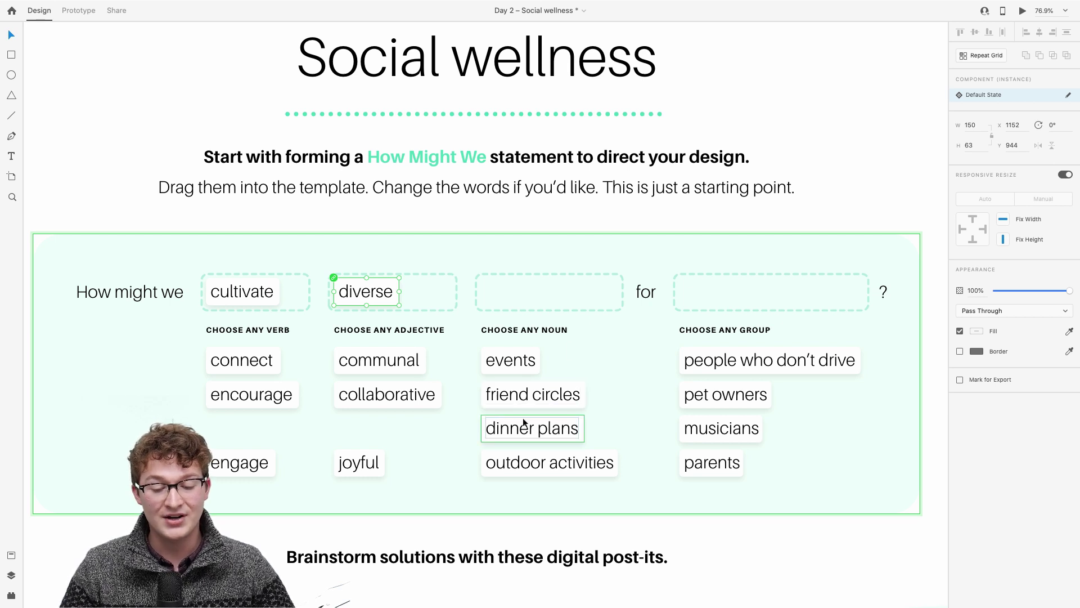
{"action": "left_click_drag", "start_coordinate": [523, 423], "coordinate": [542, 281]}
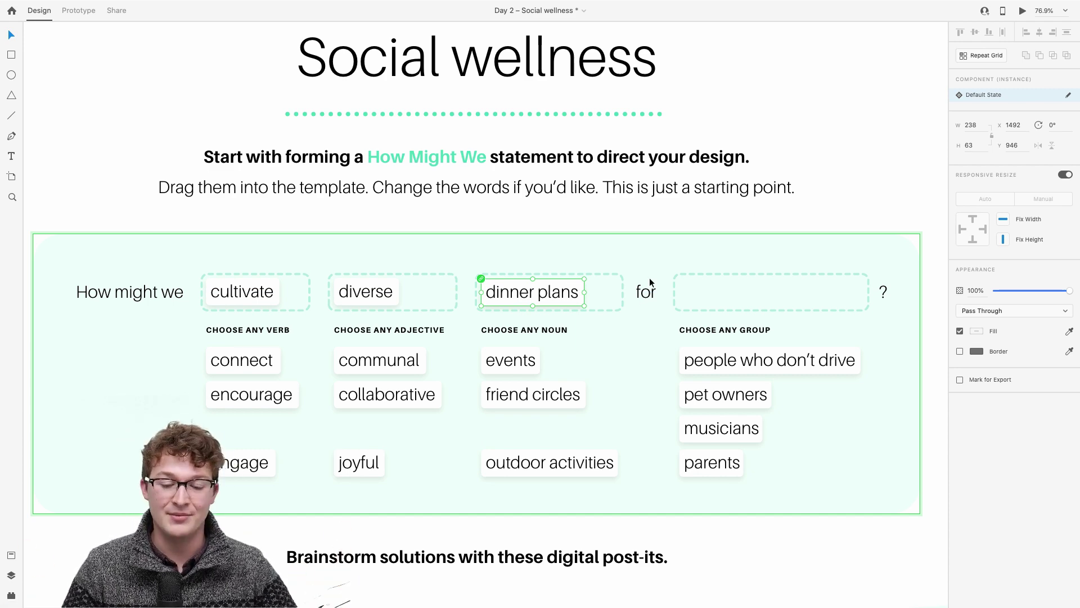
{"action": "scroll", "coordinate": [652, 280], "scroll_direction": "down", "scroll_amount": 1}
{"action": "scroll", "coordinate": [652, 279], "scroll_direction": "right", "scroll_amount": 1}
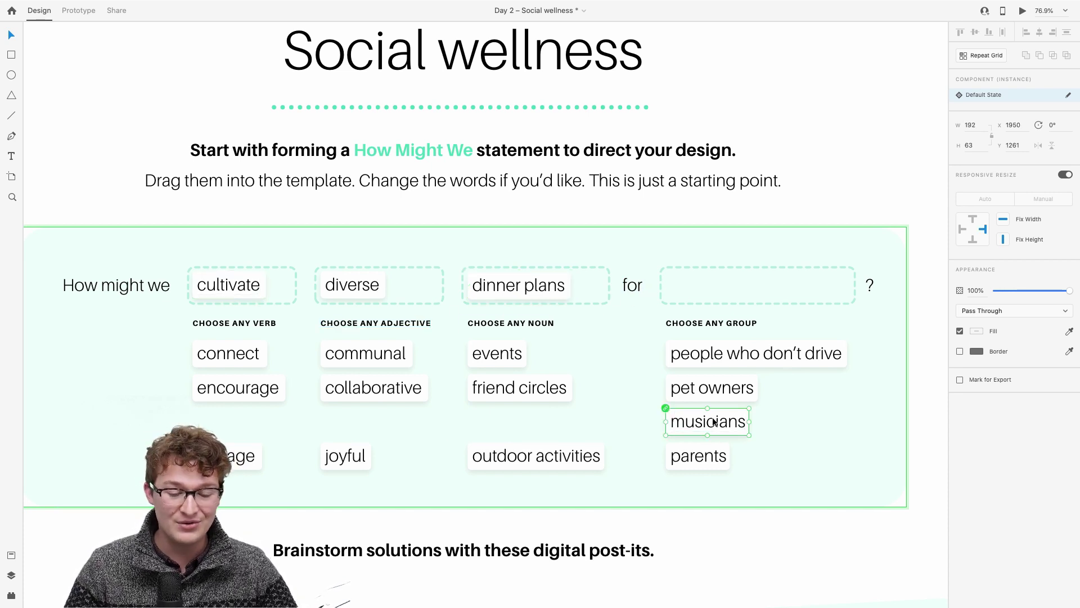
{"action": "left_click_drag", "start_coordinate": [714, 422], "coordinate": [728, 283]}
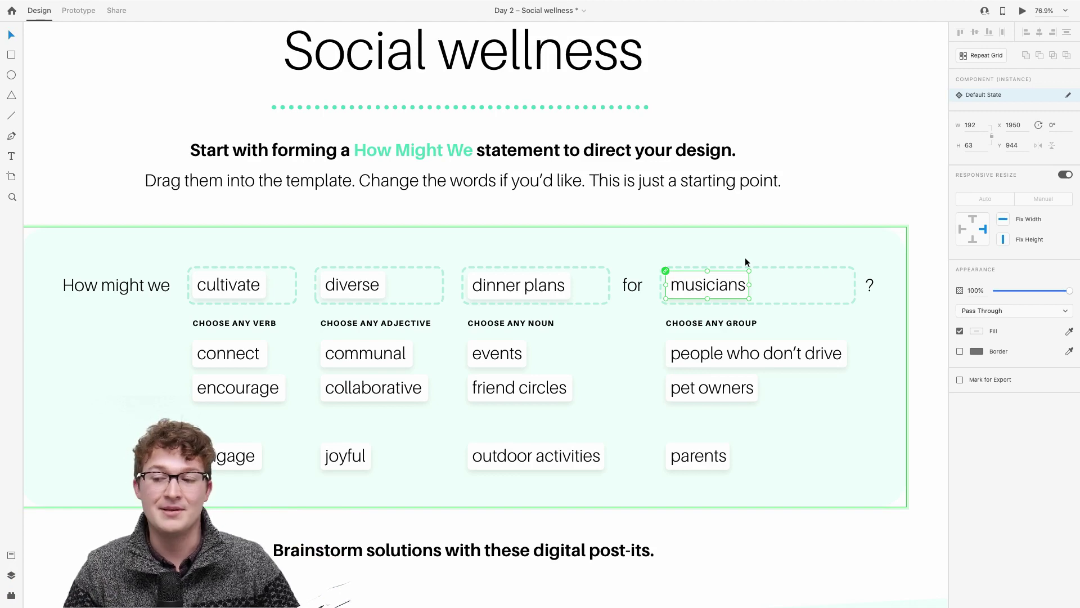
Review the completed How Might We statement against the remaining word choices, leaving nothing selected.
{"action": "scroll", "coordinate": [746, 258], "scroll_direction": "down", "scroll_amount": 3}
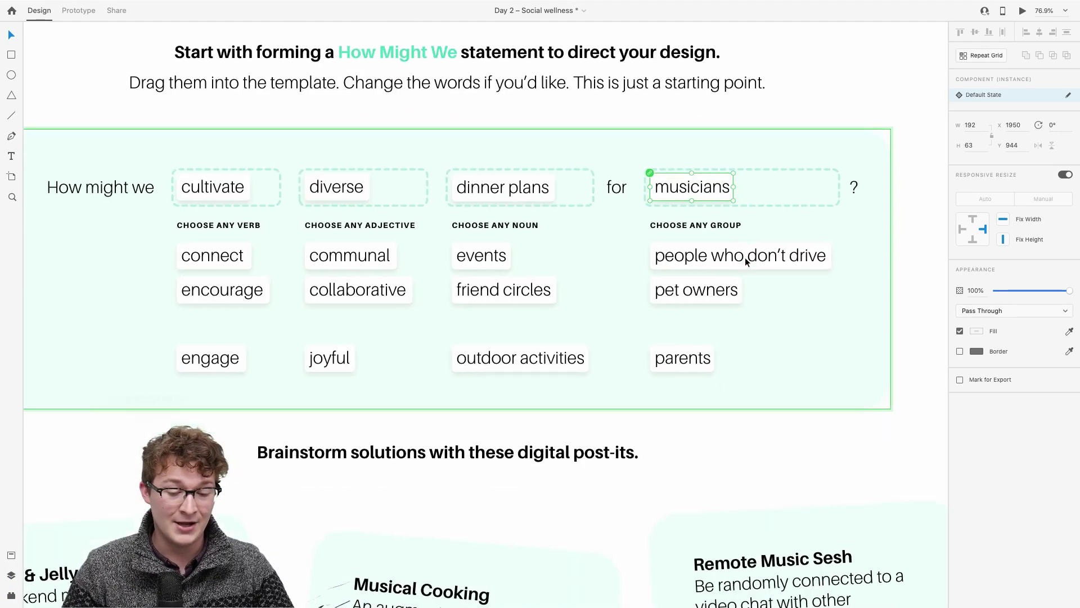
{"action": "scroll", "coordinate": [746, 262], "scroll_direction": "up", "scroll_amount": 3}
{"action": "scroll", "coordinate": [528, 307], "scroll_direction": "up", "scroll_amount": 1}
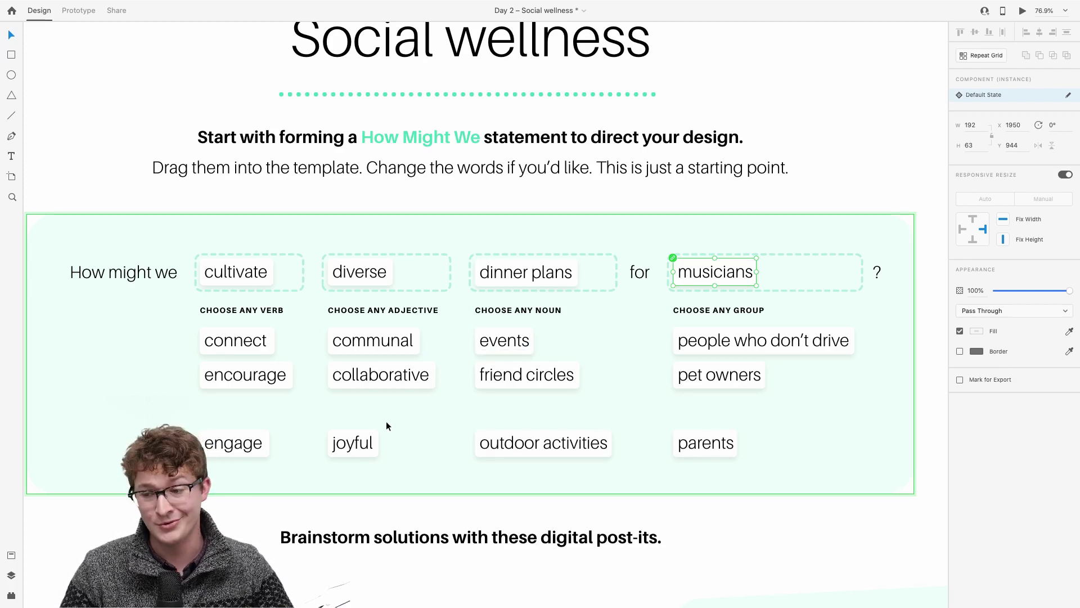
{"action": "scroll", "coordinate": [386, 426], "scroll_direction": "down", "scroll_amount": 2}
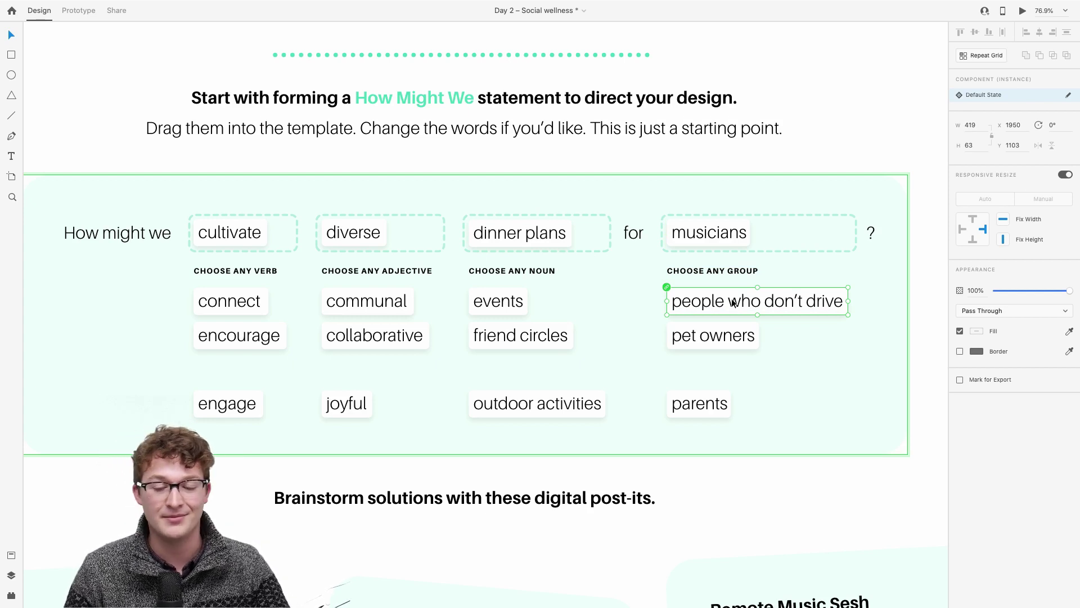
{"action": "scroll", "coordinate": [814, 180], "scroll_direction": "up", "scroll_amount": 2}
{"action": "left_click", "coordinate": [815, 184]}
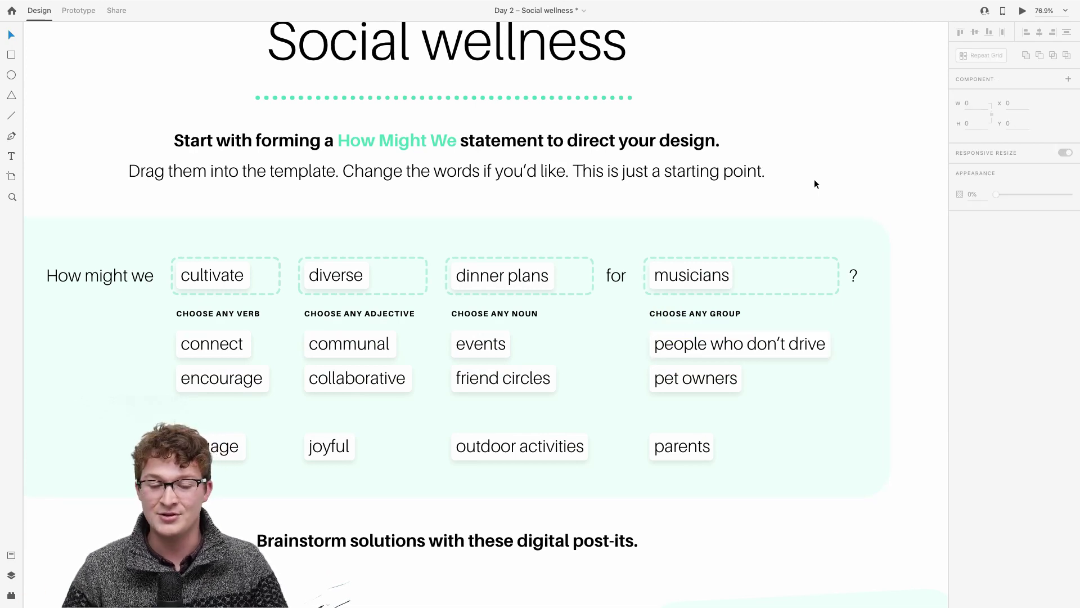
Examine the brainstorm post-its below the template and compare them with the How Might We statement.
{"action": "scroll", "coordinate": [815, 184], "scroll_direction": "down", "scroll_amount": 5}
{"action": "scroll", "coordinate": [814, 183], "scroll_direction": "down", "scroll_amount": 5}
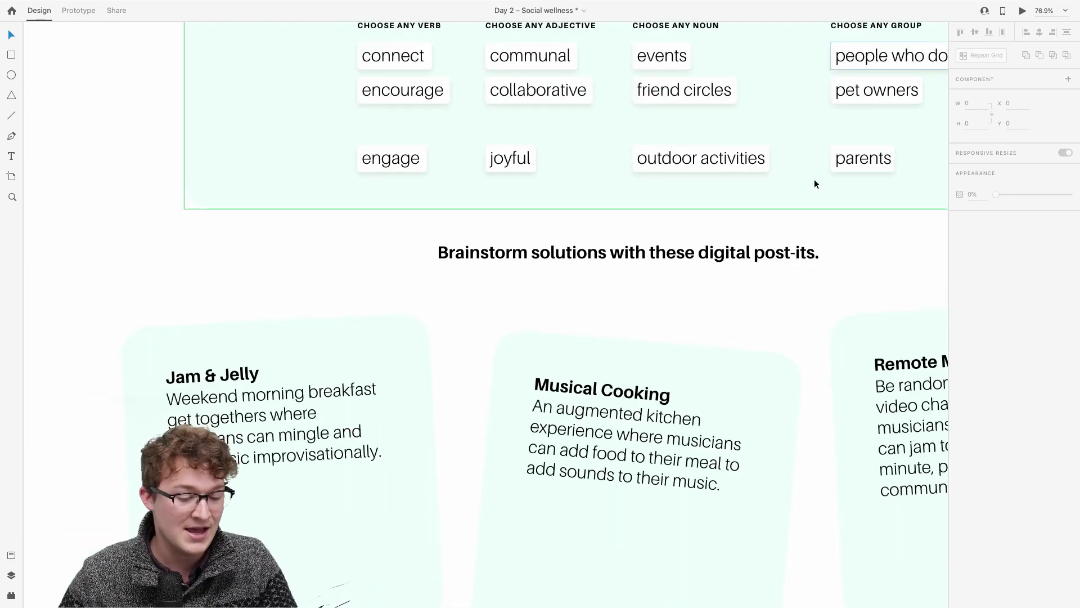
{"action": "scroll", "coordinate": [486, 363], "scroll_direction": "down", "scroll_amount": 3}
{"action": "scroll", "coordinate": [486, 365], "scroll_direction": "right", "scroll_amount": 3}
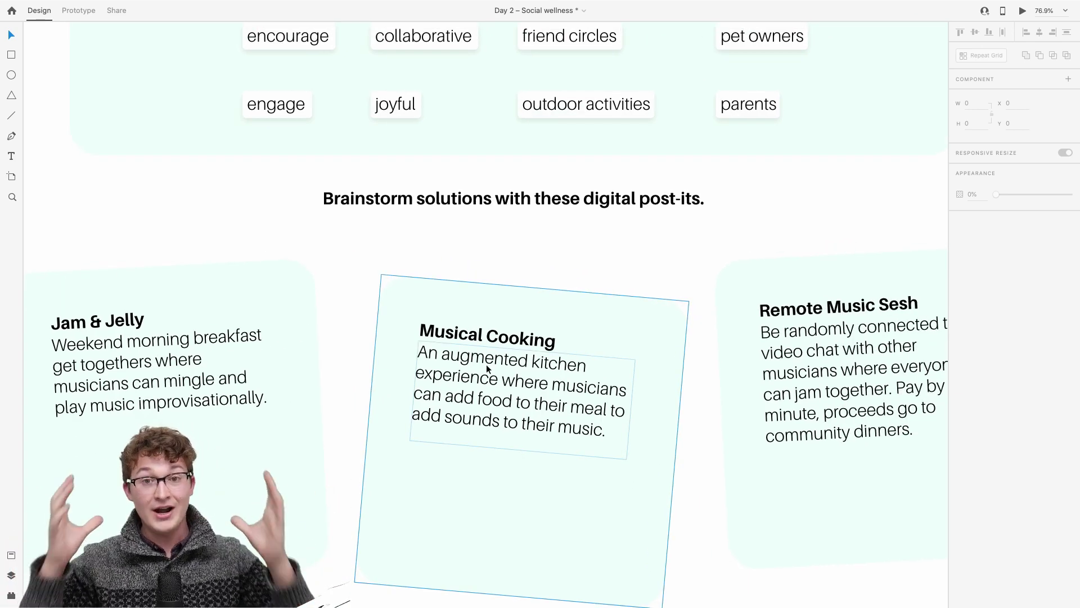
{"action": "scroll", "coordinate": [486, 363], "scroll_direction": "up", "scroll_amount": 10}
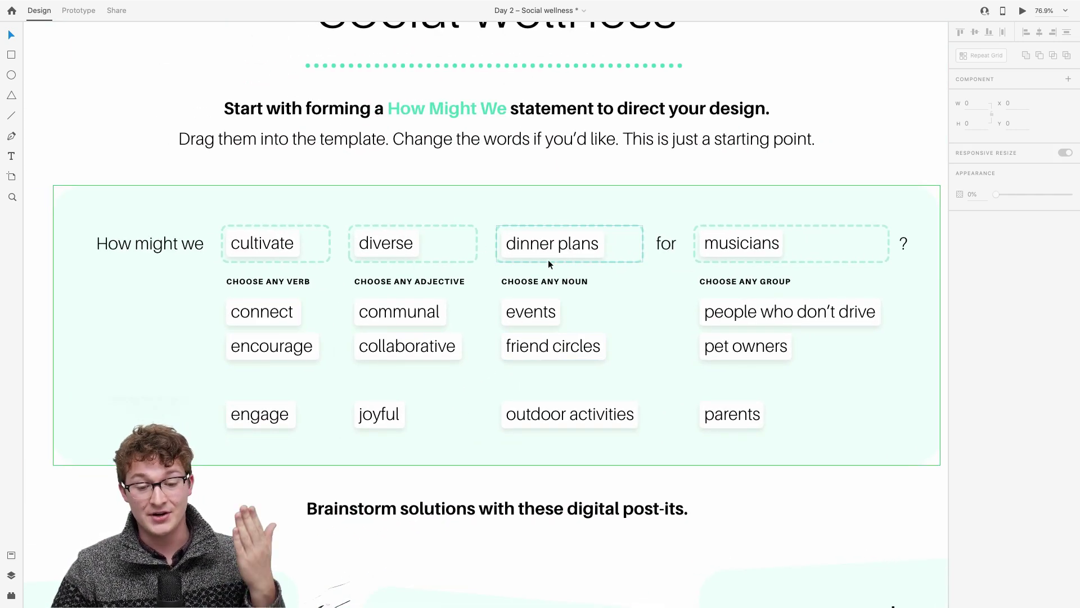
{"action": "scroll", "coordinate": [798, 261], "scroll_direction": "down", "scroll_amount": 7}
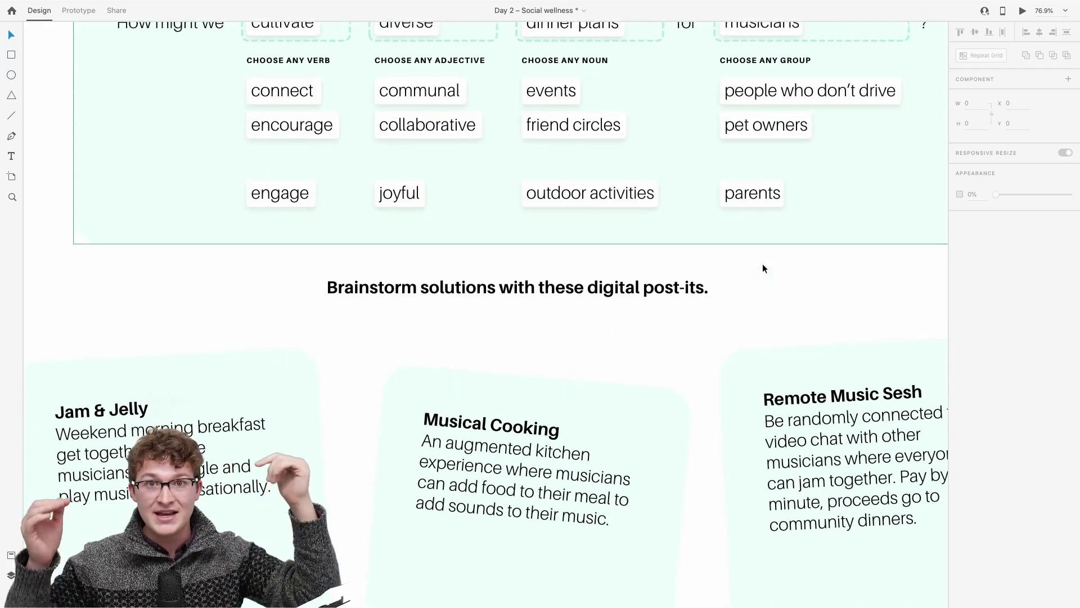
{"action": "scroll", "coordinate": [762, 269], "scroll_direction": "down", "scroll_amount": 8}
{"action": "scroll", "coordinate": [762, 269], "scroll_direction": "left", "scroll_amount": 3}
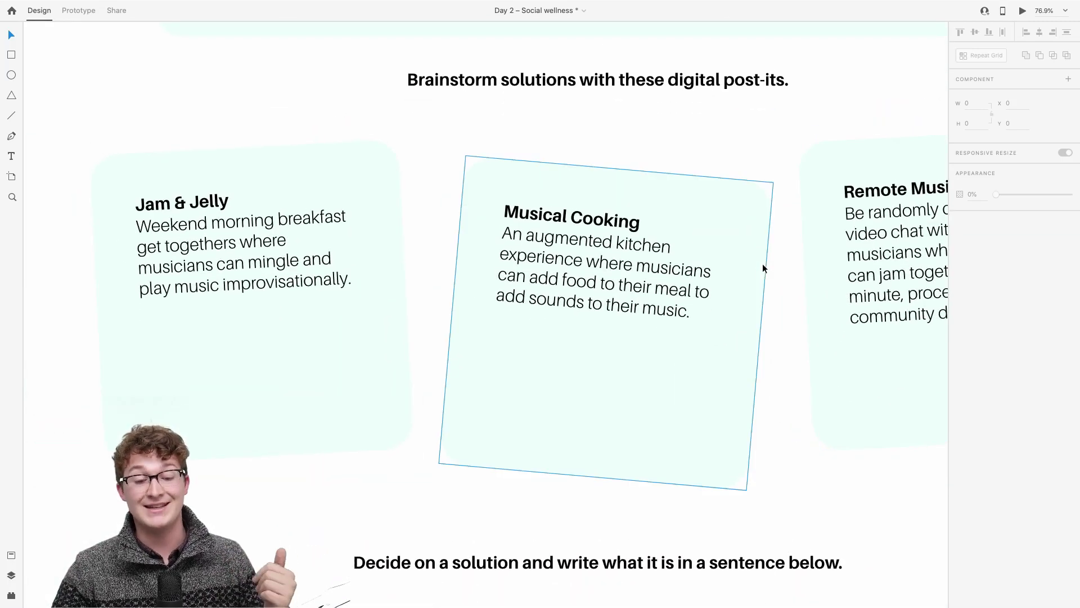
{"action": "scroll", "coordinate": [763, 268], "scroll_direction": "up", "scroll_amount": 1}
{"action": "scroll", "coordinate": [763, 268], "scroll_direction": "right", "scroll_amount": 1}
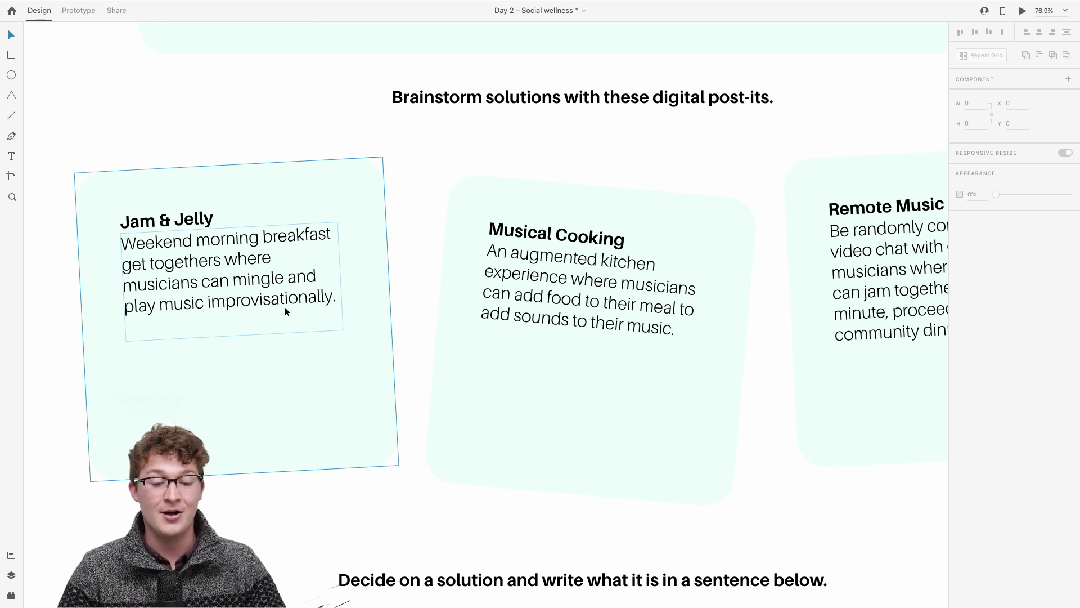
Read the "Jam & Jelly" and "Musical Cooking" post-its and check how they answer the How Might We statement.
{"action": "left_click", "coordinate": [394, 231]}
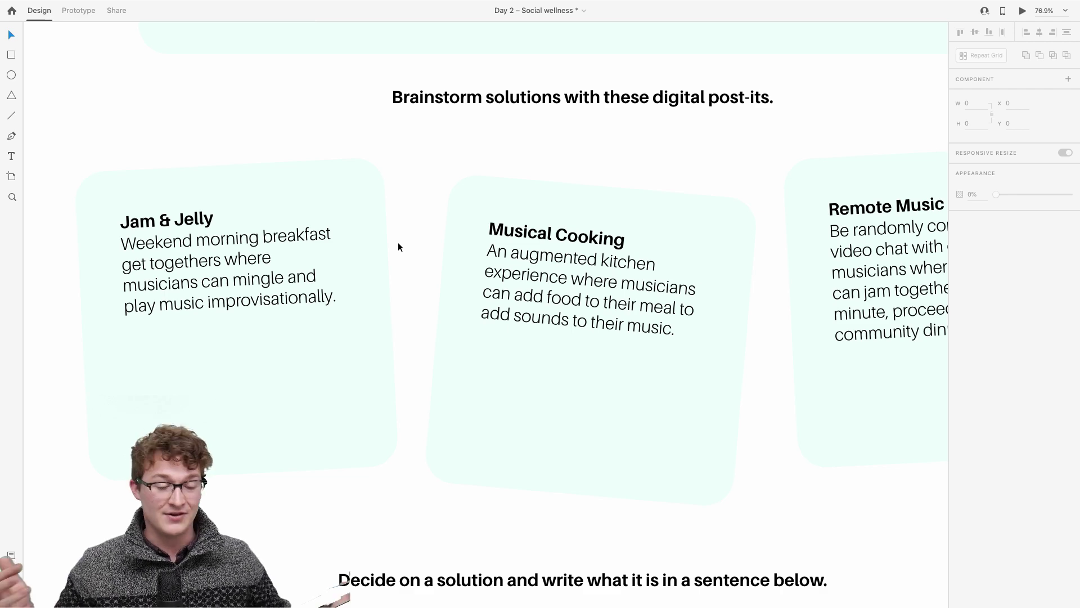
{"action": "scroll", "coordinate": [397, 242], "scroll_direction": "right", "scroll_amount": 5}
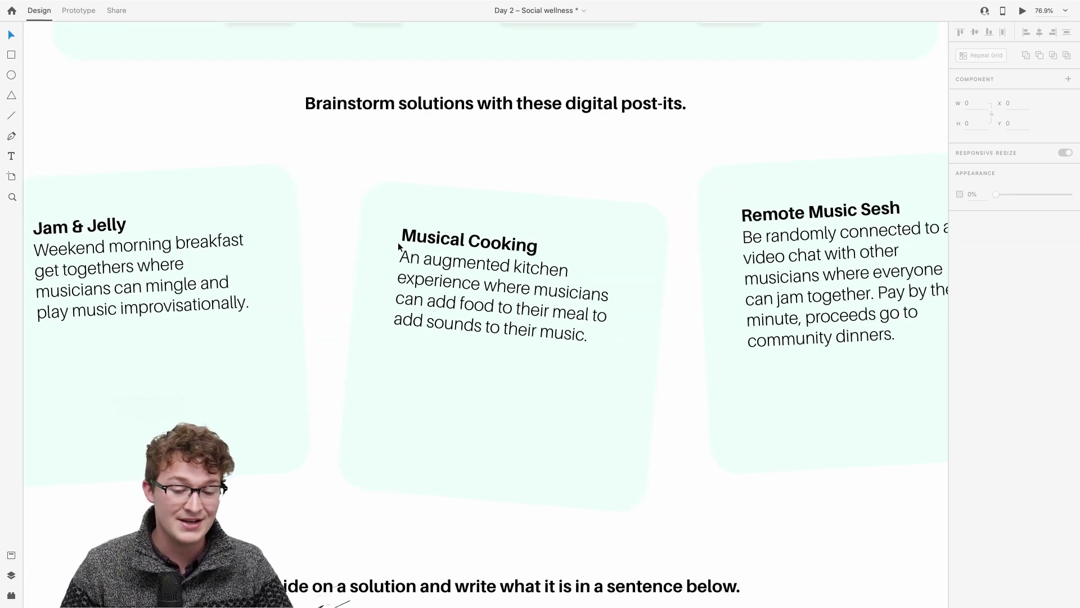
{"action": "scroll", "coordinate": [397, 242], "scroll_direction": "up", "scroll_amount": 2}
{"action": "scroll", "coordinate": [397, 243], "scroll_direction": "left", "scroll_amount": 3}
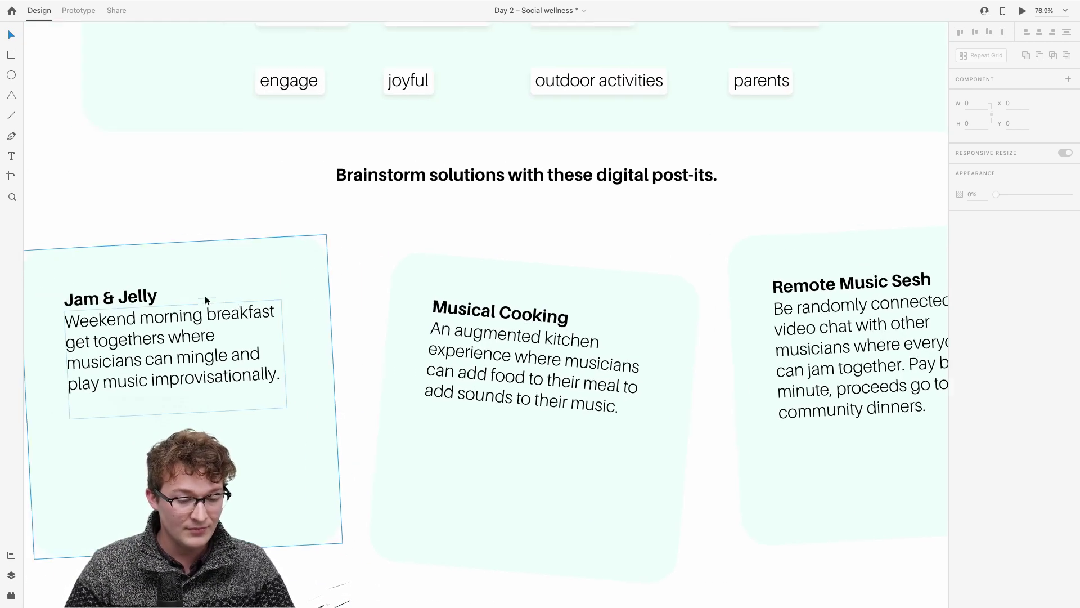
{"action": "scroll", "coordinate": [205, 295], "scroll_direction": "up", "scroll_amount": 5}
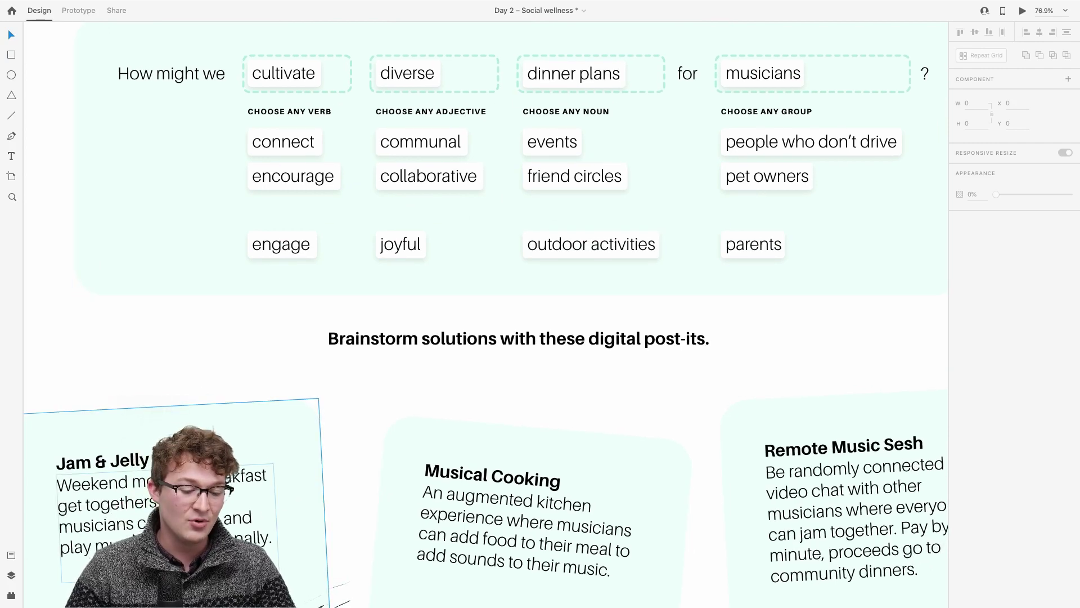
{"action": "scroll", "coordinate": [104, 418], "scroll_direction": "down", "scroll_amount": 3}
{"action": "scroll", "coordinate": [105, 418], "scroll_direction": "left", "scroll_amount": 2}
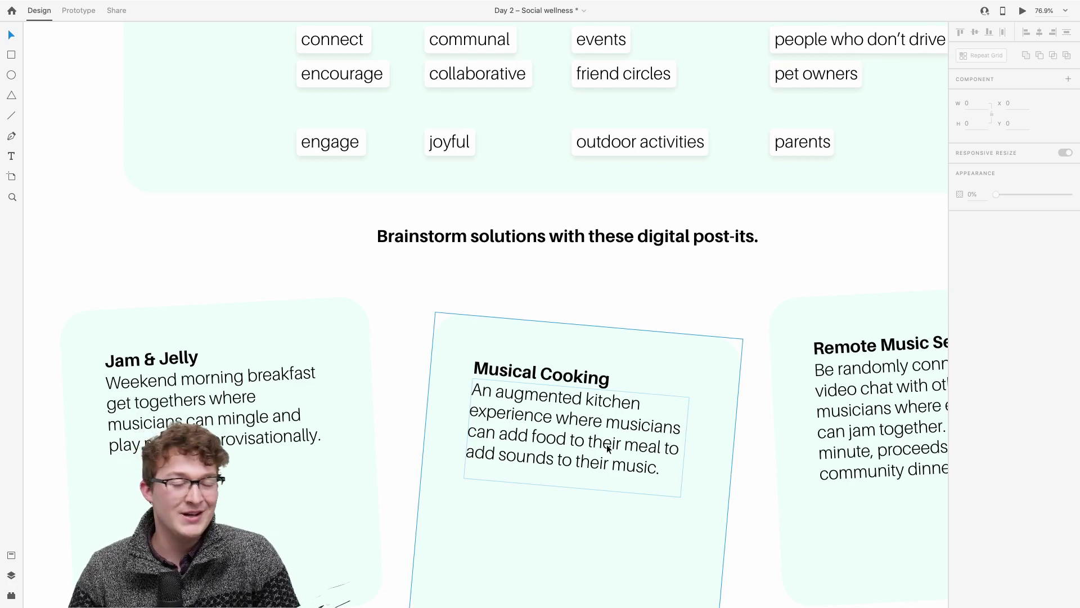
{"action": "scroll", "coordinate": [521, 382], "scroll_direction": "down", "scroll_amount": 2}
{"action": "scroll", "coordinate": [521, 382], "scroll_direction": "right", "scroll_amount": 2}
{"action": "scroll", "coordinate": [522, 382], "scroll_direction": "down", "scroll_amount": 5}
{"action": "scroll", "coordinate": [521, 382], "scroll_direction": "right", "scroll_amount": 1}
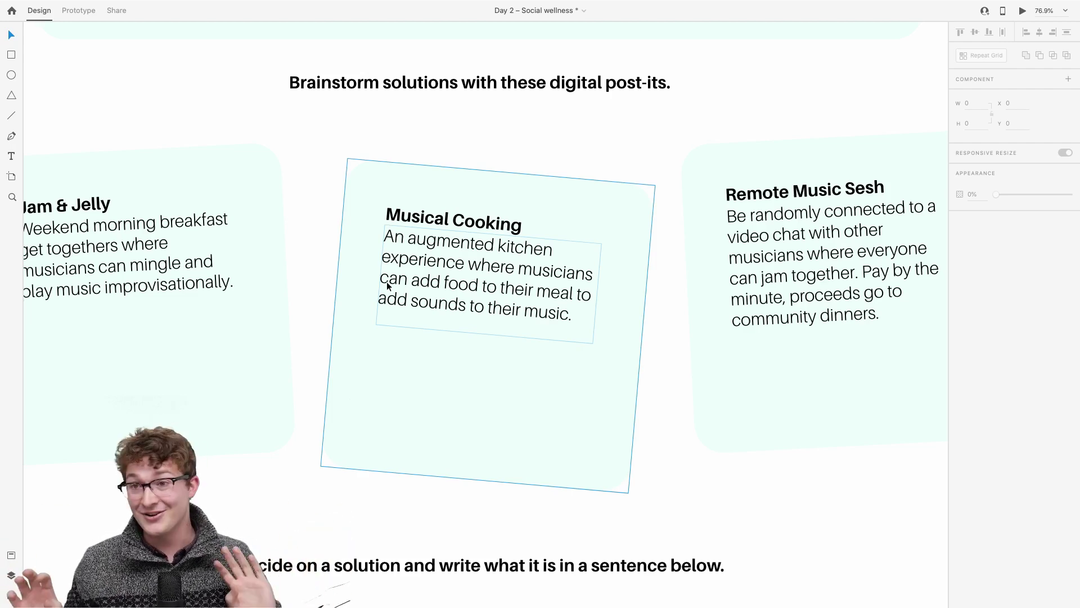
Read the "Remote Music Sesh" post-it, highlight its "Pay by the minute, proceeds go to community dinners." sentence, and leave the text unedited.
{"action": "scroll", "coordinate": [387, 285], "scroll_direction": "right", "scroll_amount": 3}
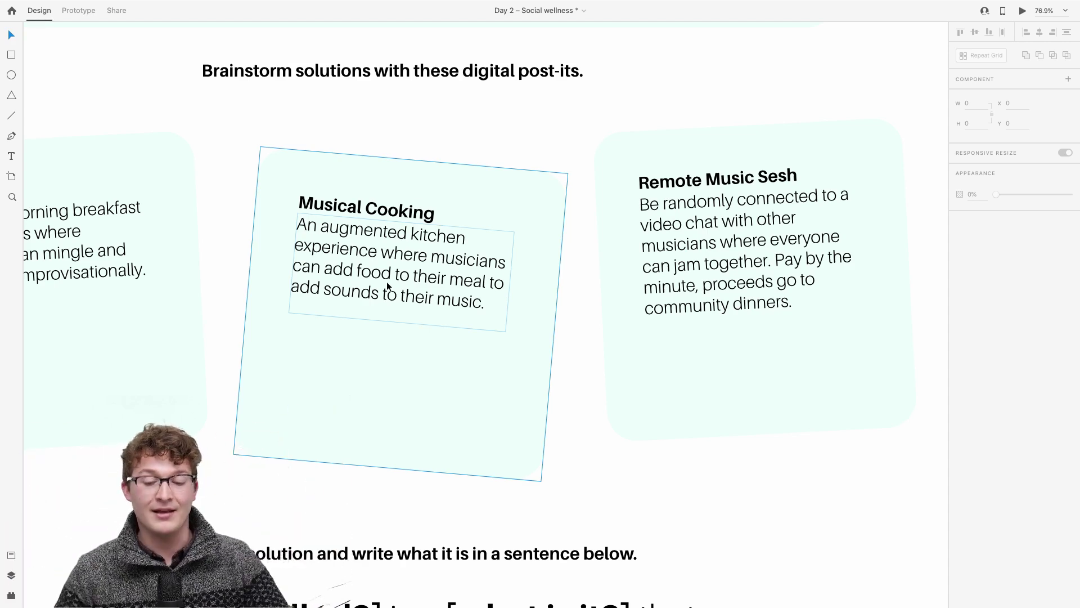
{"action": "scroll", "coordinate": [386, 282], "scroll_direction": "right", "scroll_amount": 9}
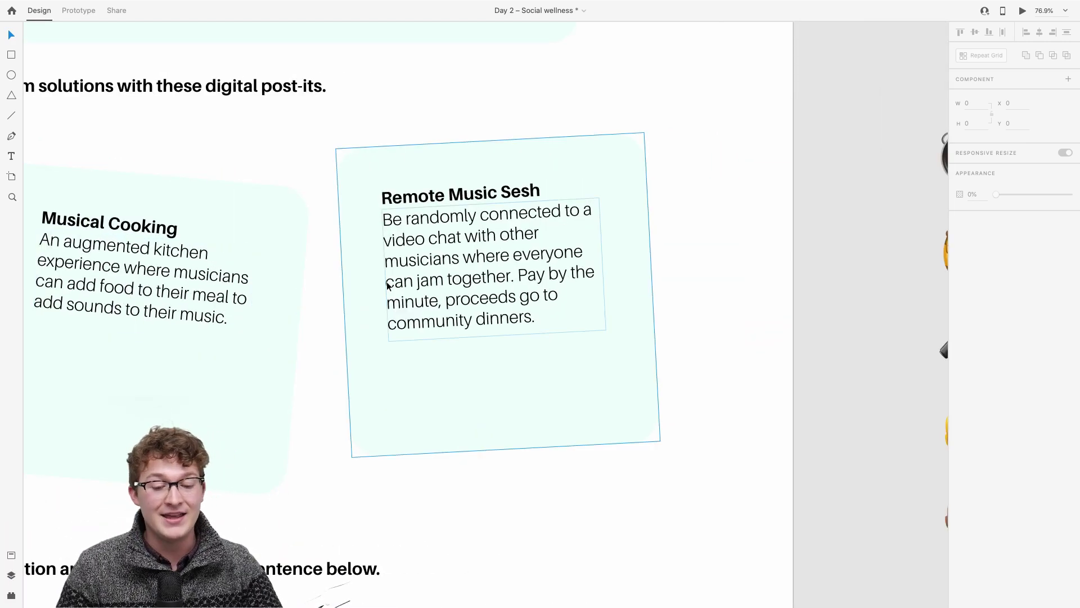
{"action": "scroll", "coordinate": [386, 285], "scroll_direction": "up", "scroll_amount": 2}
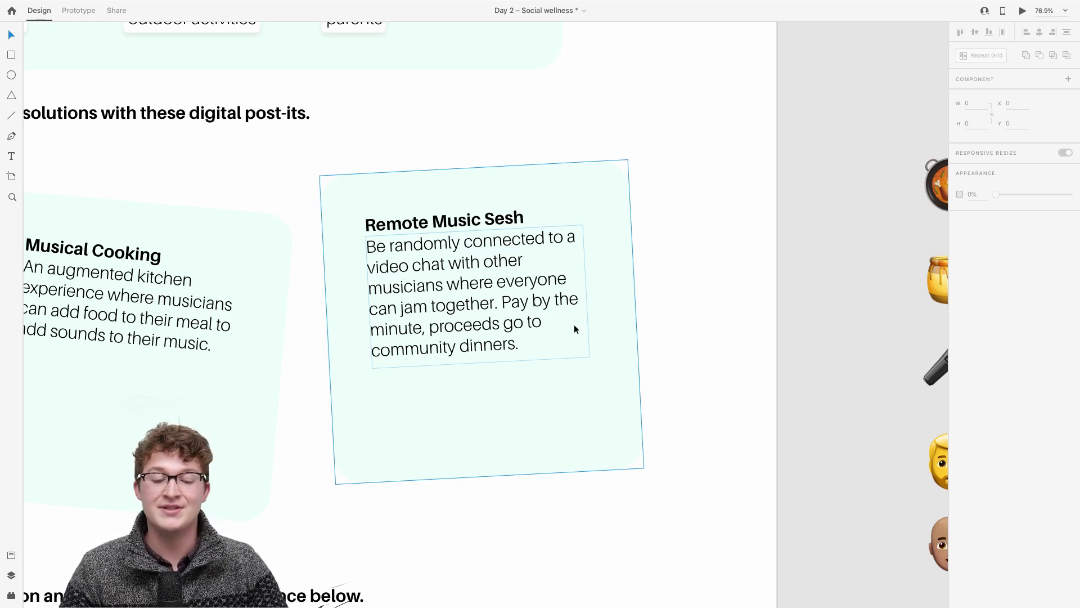
{"action": "scroll", "coordinate": [574, 328], "scroll_direction": "up", "scroll_amount": 2}
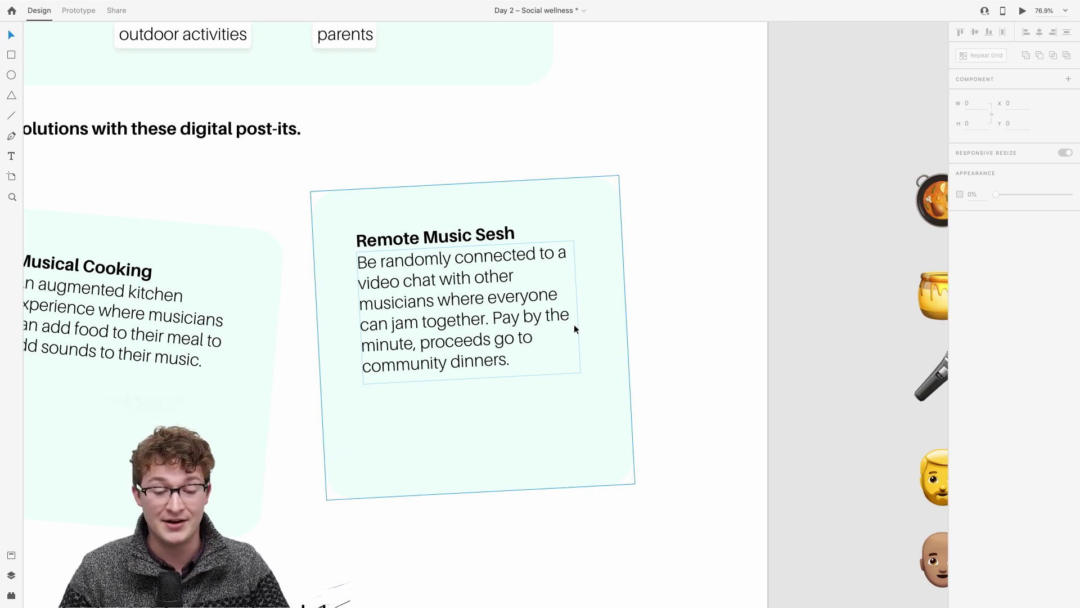
{"action": "scroll", "coordinate": [502, 377], "scroll_direction": "up", "scroll_amount": 5}
{"action": "scroll", "coordinate": [502, 377], "scroll_direction": "left", "scroll_amount": 2}
{"action": "double_click", "coordinate": [509, 380]}
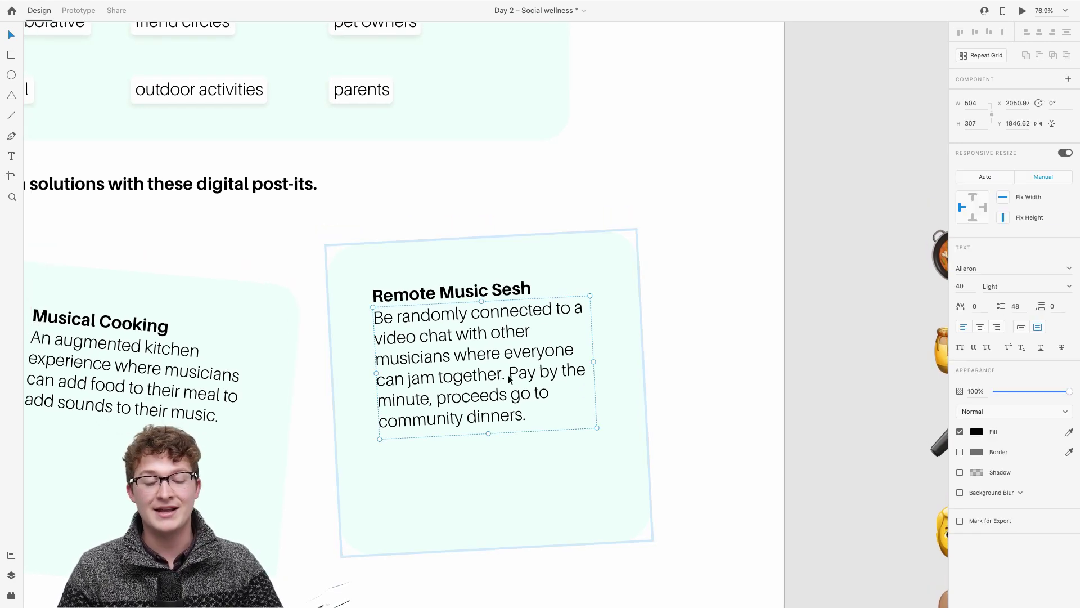
{"action": "double_click", "coordinate": [510, 374]}
{"action": "left_click_drag", "start_coordinate": [528, 402], "coordinate": [545, 431]}
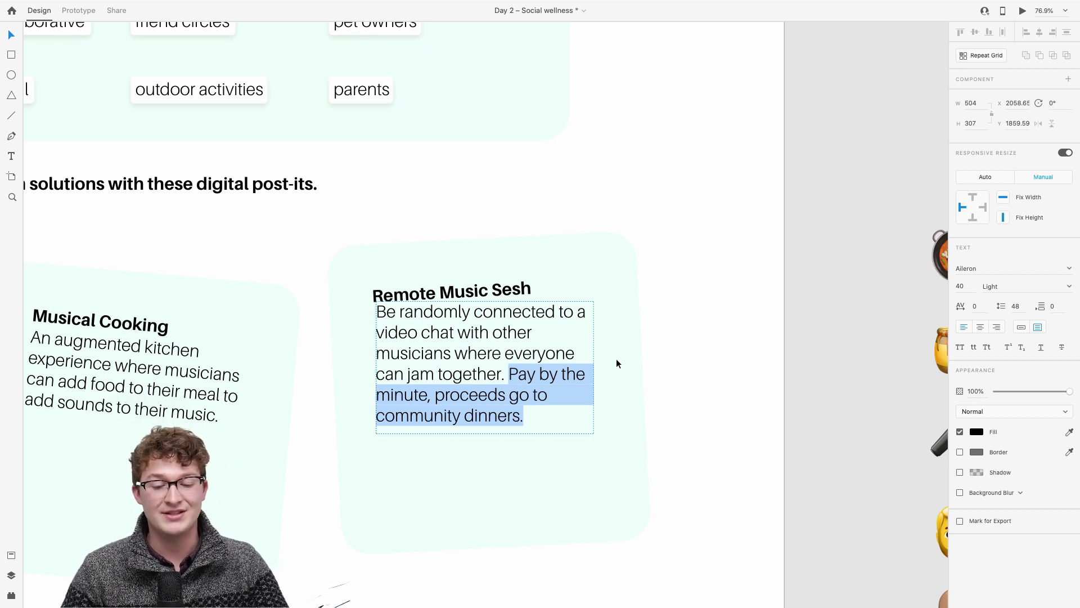
{"action": "left_click", "coordinate": [529, 394]}
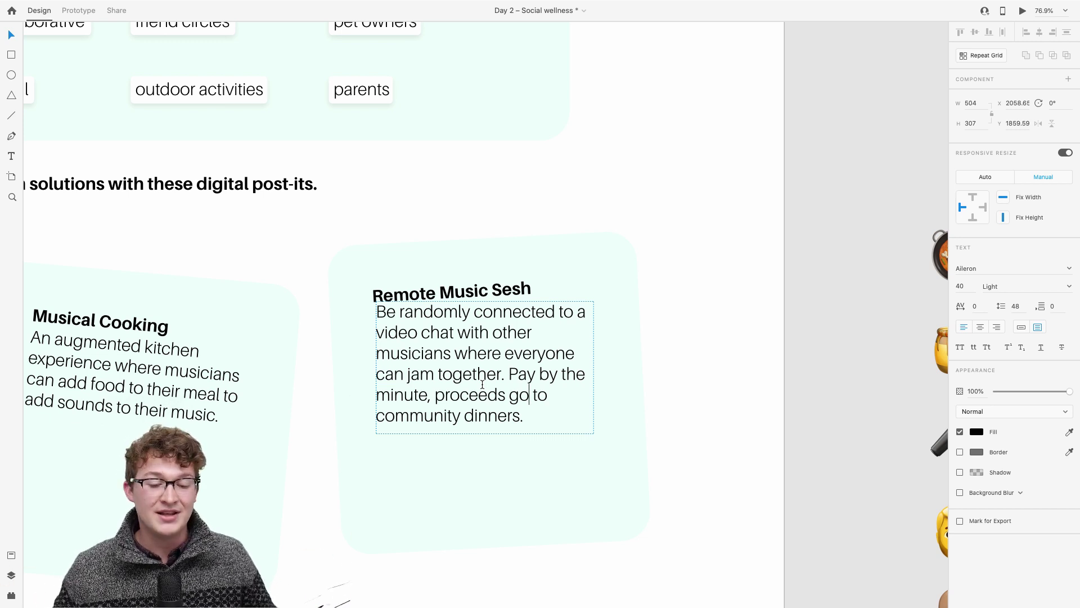
{"action": "key", "text": "Escape"}
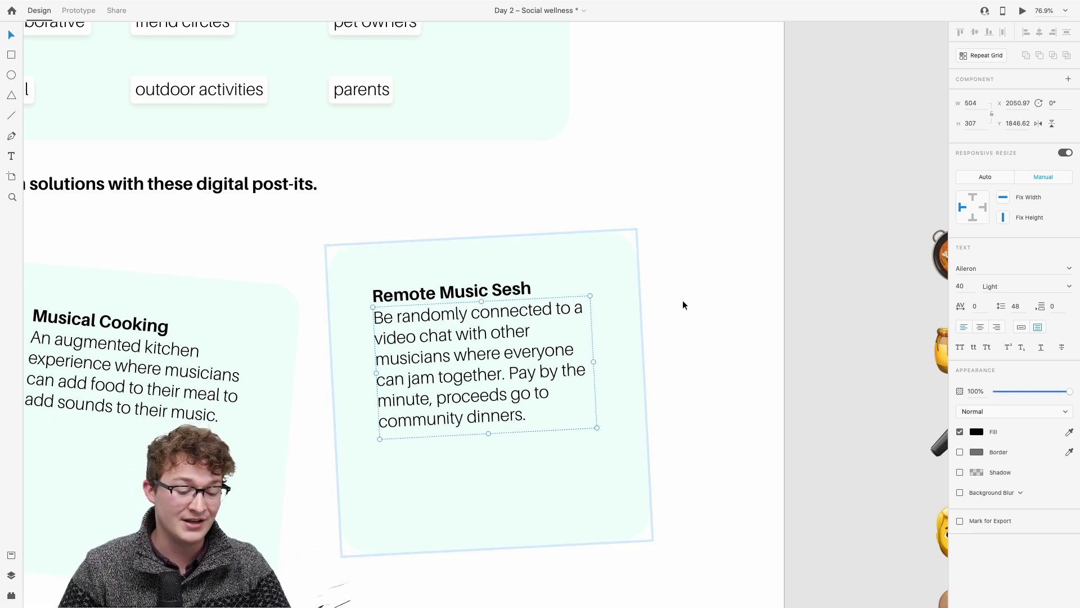
{"action": "left_click", "coordinate": [683, 305]}
Look over the whole artboard, including the solution sentence template below the post-its and the emoji beside the page.
{"action": "scroll", "coordinate": [683, 305], "scroll_direction": "down", "scroll_amount": 5}
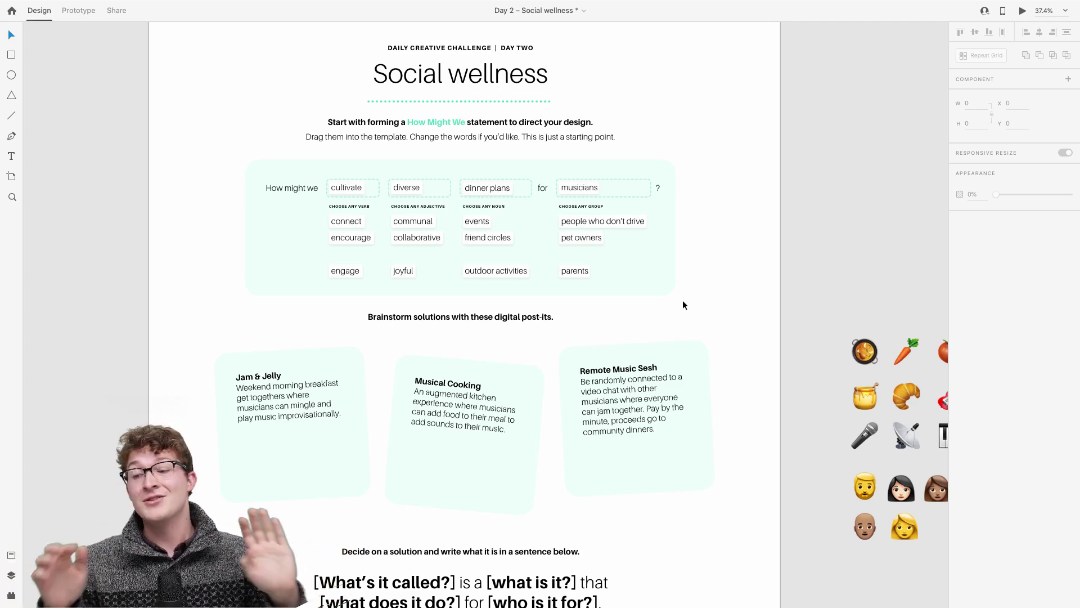
{"action": "scroll", "coordinate": [683, 305], "scroll_direction": "down", "scroll_amount": 4}
{"action": "scroll", "coordinate": [683, 305], "scroll_direction": "right", "scroll_amount": 3}
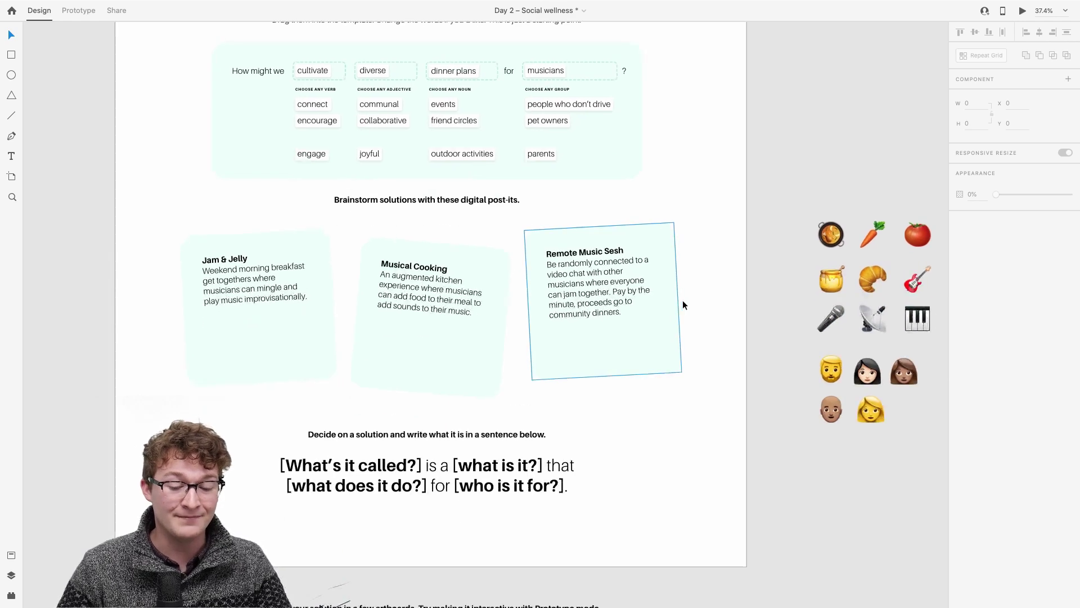
{"action": "scroll", "coordinate": [683, 305], "scroll_direction": "up", "scroll_amount": 5}
{"action": "scroll", "coordinate": [535, 400], "scroll_direction": "up", "scroll_amount": 3}
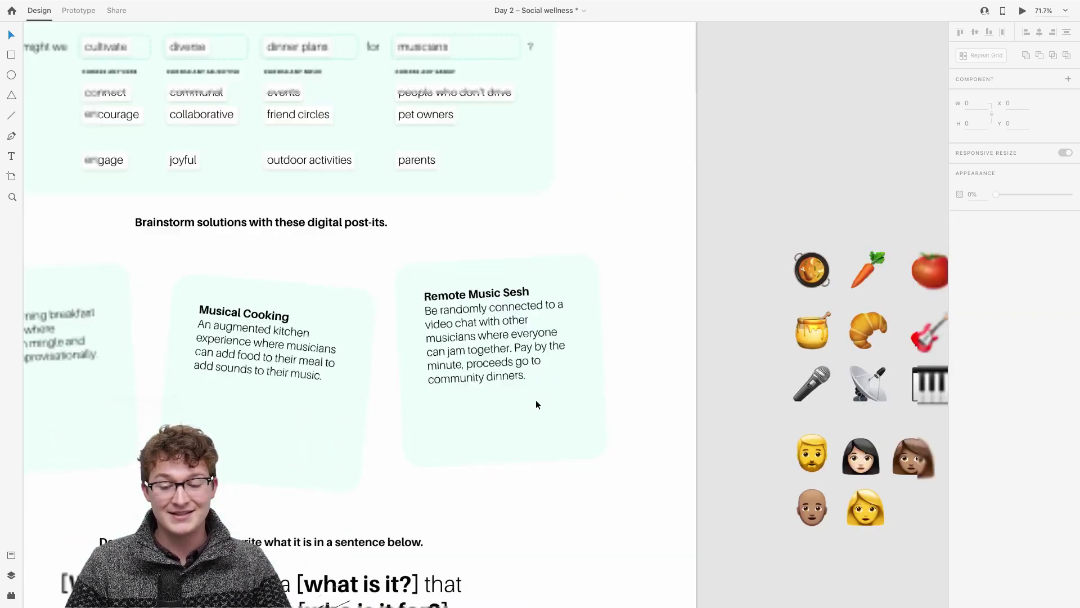
Place the microphone and satellite dish emoji side by side below the text on the "Remote Music Sesh" post-it.
{"action": "scroll", "coordinate": [536, 400], "scroll_direction": "right", "scroll_amount": 5}
{"action": "scroll", "coordinate": [616, 379], "scroll_direction": "left", "scroll_amount": 5}
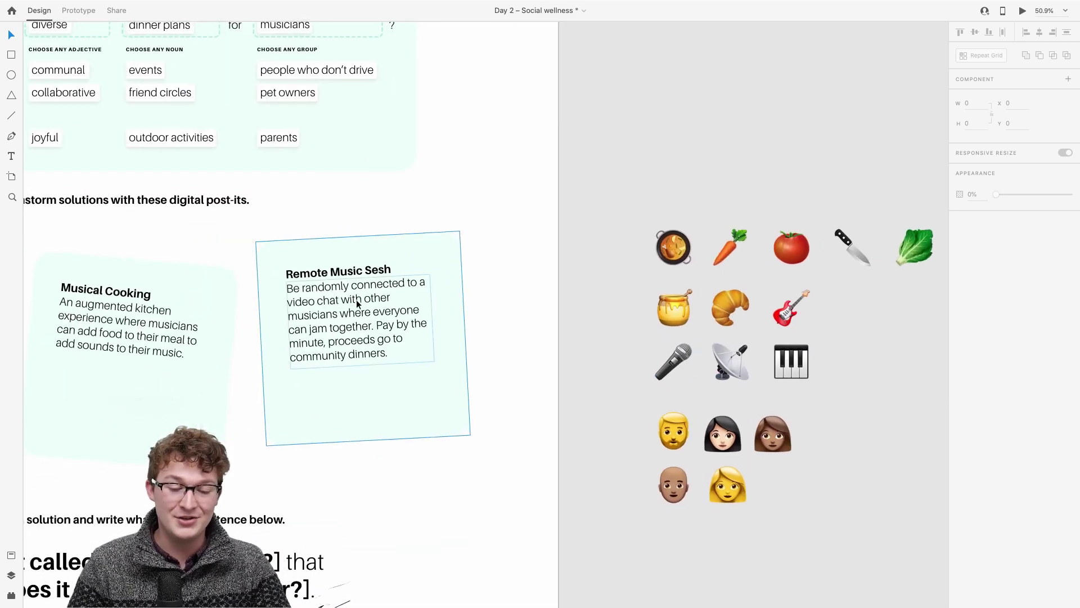
{"action": "scroll", "coordinate": [726, 346], "scroll_direction": "up", "scroll_amount": 3}
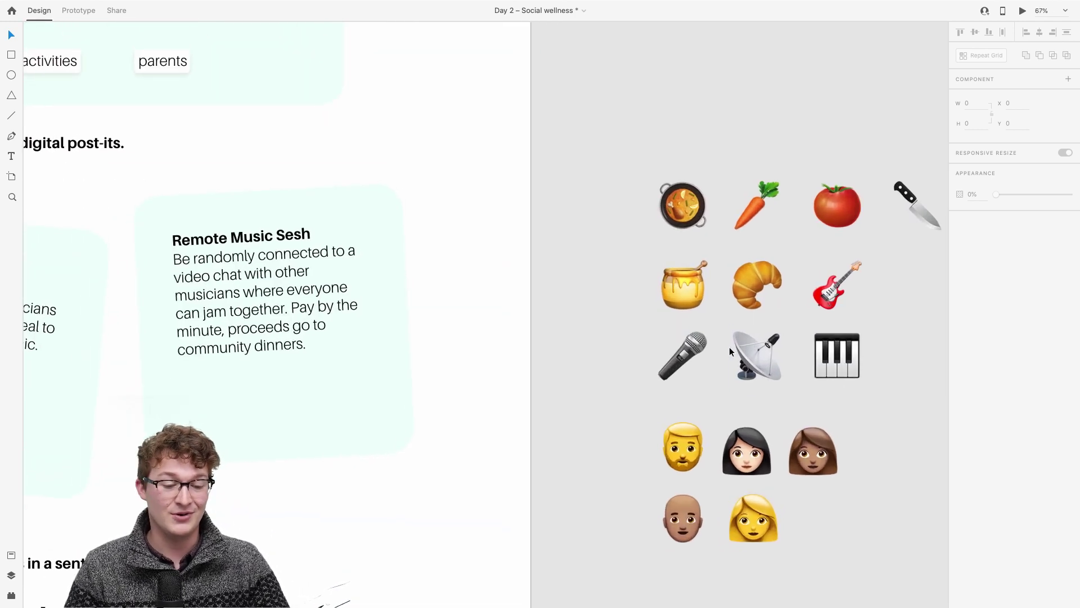
{"action": "left_click_drag", "start_coordinate": [725, 347], "coordinate": [286, 391]}
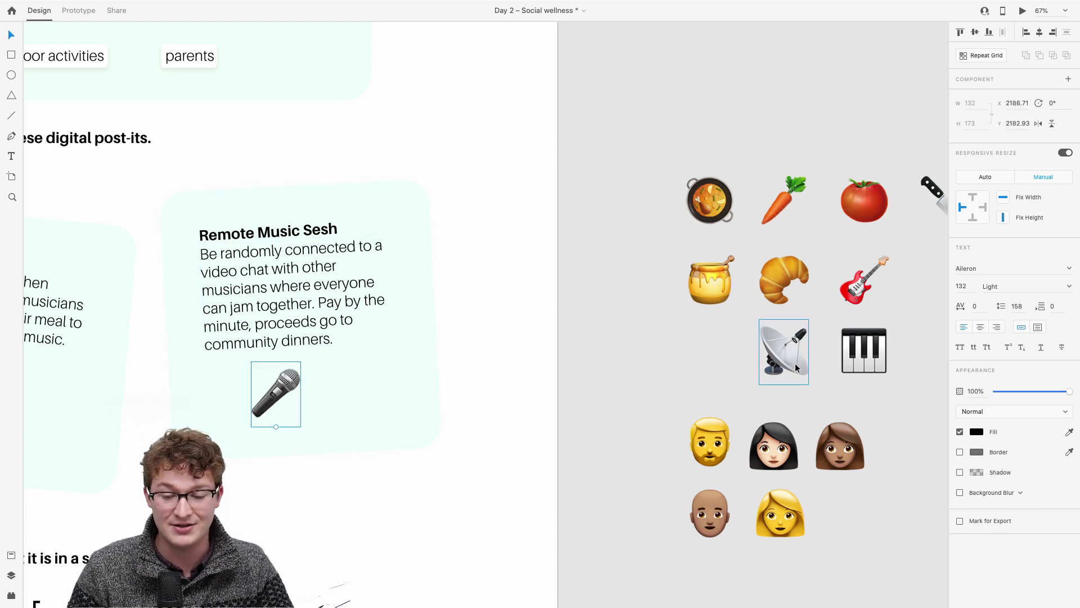
{"action": "left_click_drag", "start_coordinate": [794, 363], "coordinate": [337, 407]}
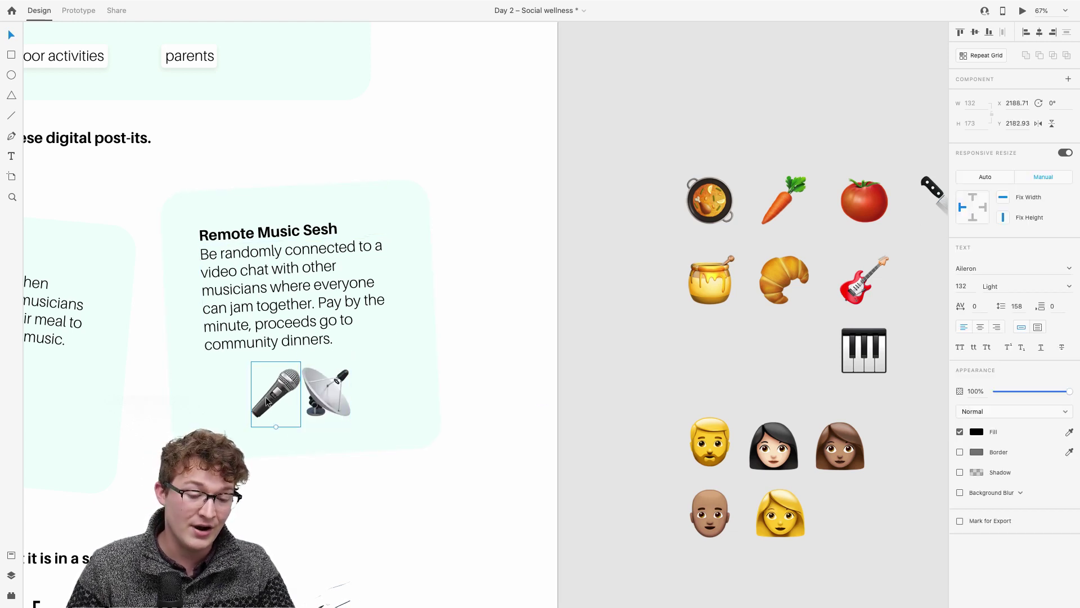
{"action": "left_click_drag", "start_coordinate": [265, 397], "coordinate": [232, 397]}
{"action": "left_click", "coordinate": [330, 393]}
{"action": "left_click_drag", "start_coordinate": [331, 393], "coordinate": [303, 400]}
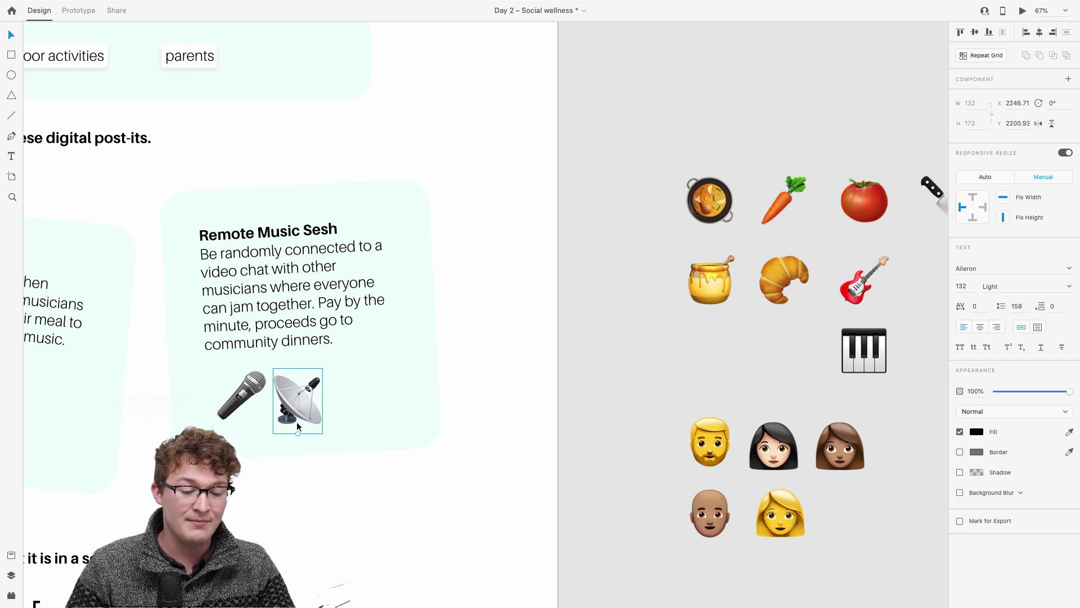
Shrink the microphone emoji to size 76 and pair it with the bald man's face as a singer on the "Remote Music Sesh" post-it.
{"action": "left_click", "coordinate": [251, 393]}
{"action": "left_click_drag", "start_coordinate": [242, 428], "coordinate": [217, 411]}
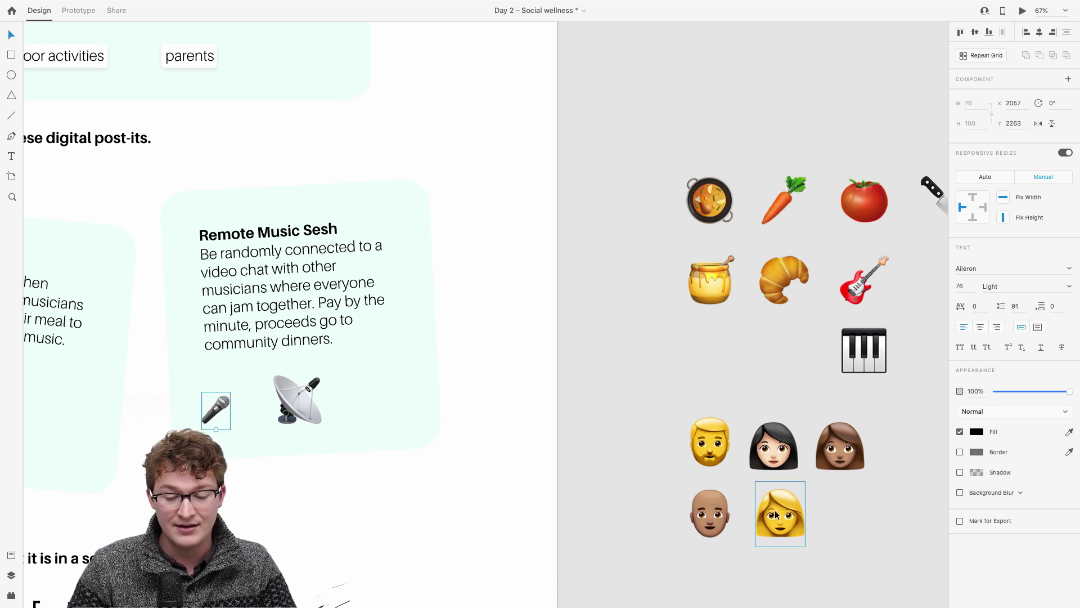
{"action": "left_click", "coordinate": [725, 528]}
{"action": "left_click_drag", "start_coordinate": [725, 527], "coordinate": [229, 428]}
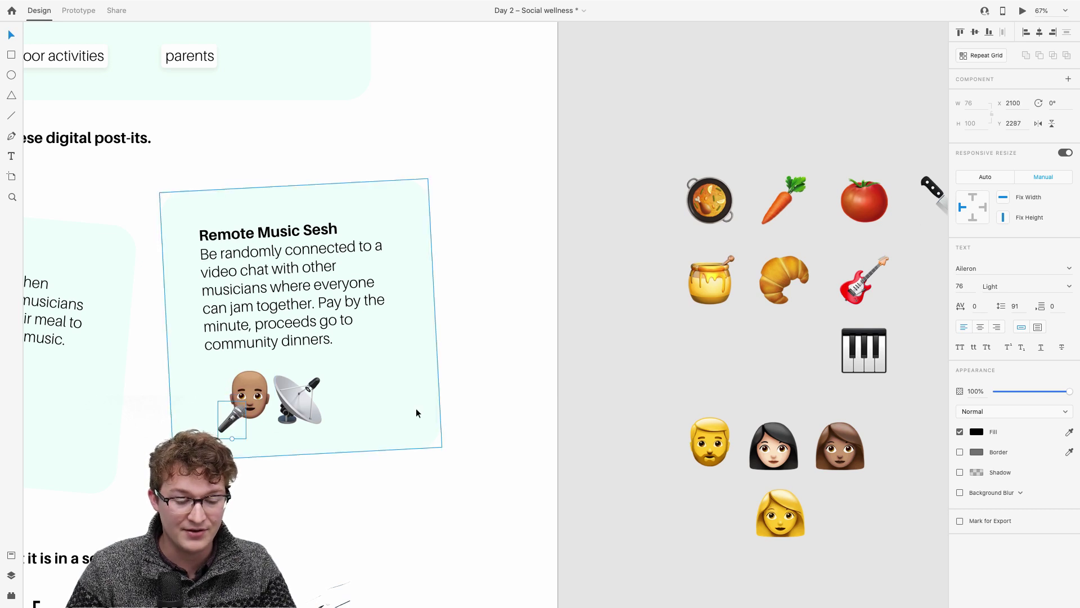
Shrink the satellite dish emoji to size 91 and add the piano keyboard emoji beside it at size 81.
{"action": "left_click", "coordinate": [296, 413]}
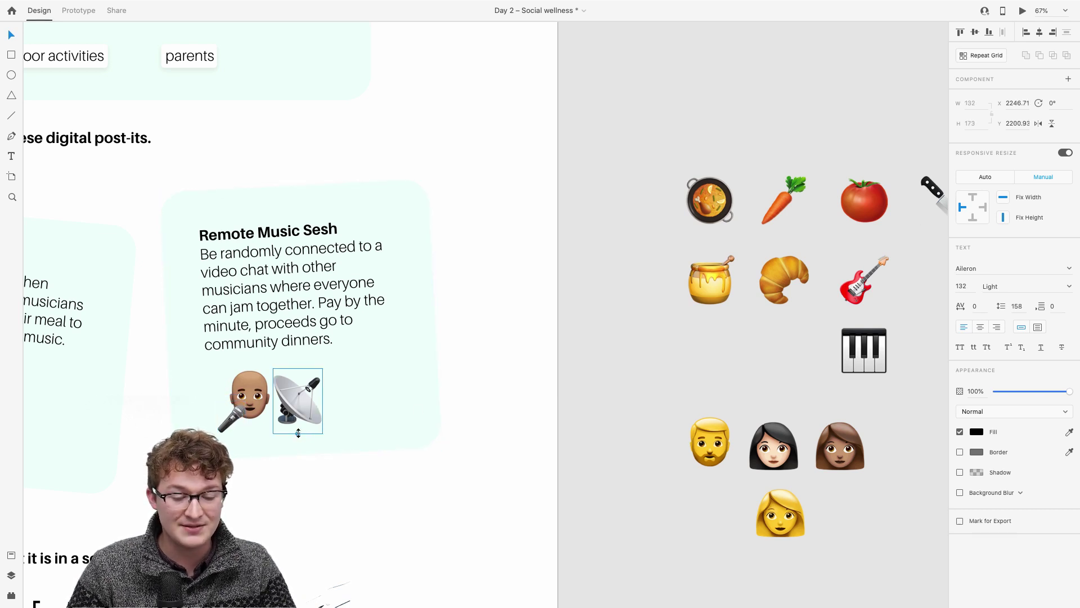
{"action": "left_click_drag", "start_coordinate": [298, 434], "coordinate": [298, 413]}
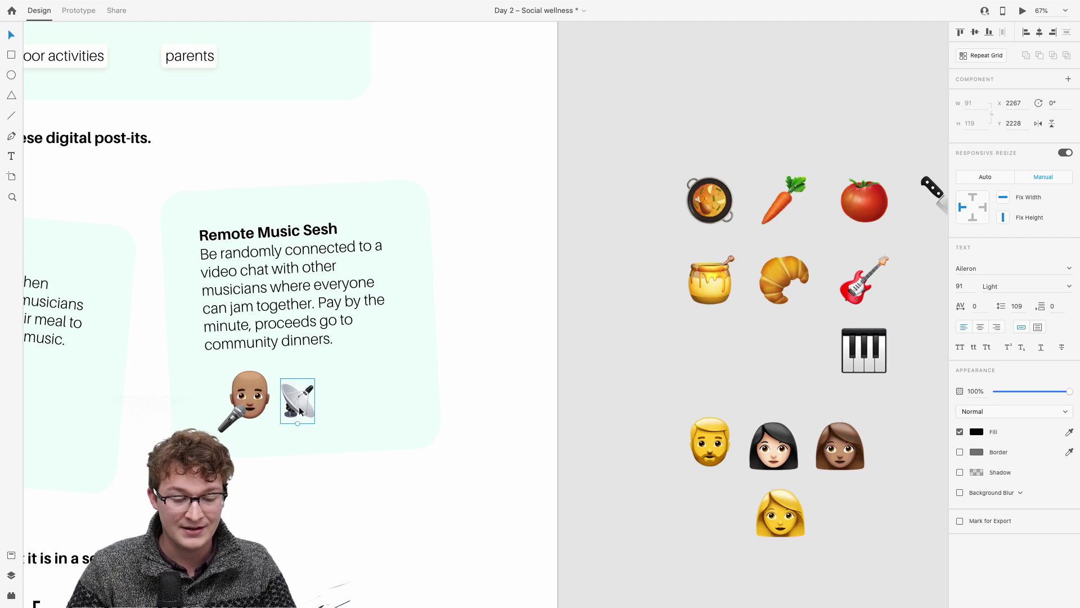
{"action": "scroll", "coordinate": [681, 387], "scroll_direction": "right", "scroll_amount": 4}
{"action": "left_click_drag", "start_coordinate": [781, 385], "coordinate": [280, 413]}
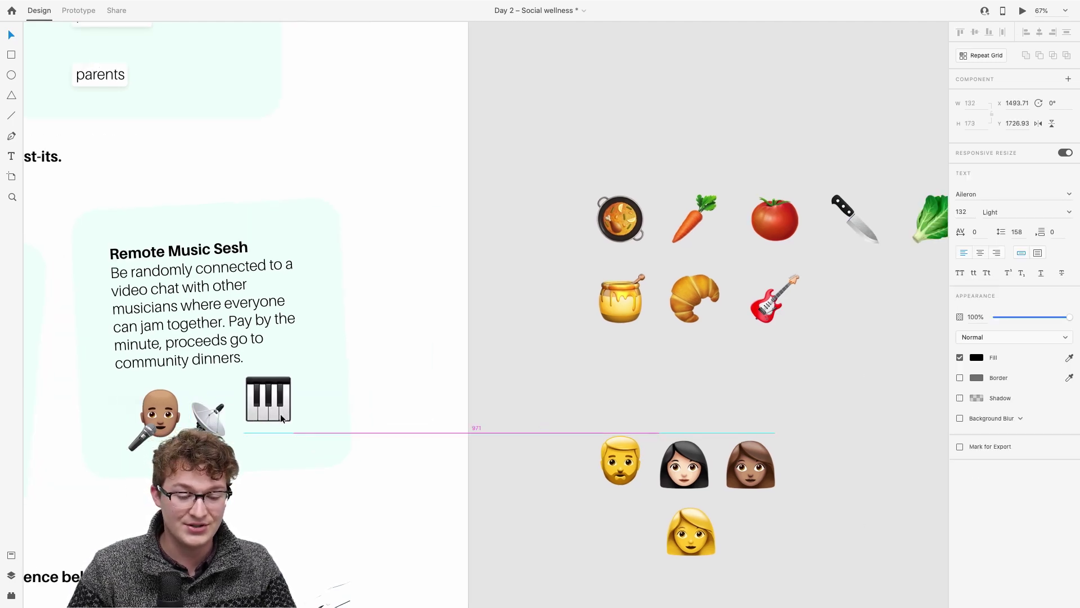
{"action": "scroll", "coordinate": [281, 414], "scroll_direction": "up", "scroll_amount": 5}
{"action": "left_click_drag", "start_coordinate": [305, 454], "coordinate": [305, 405]}
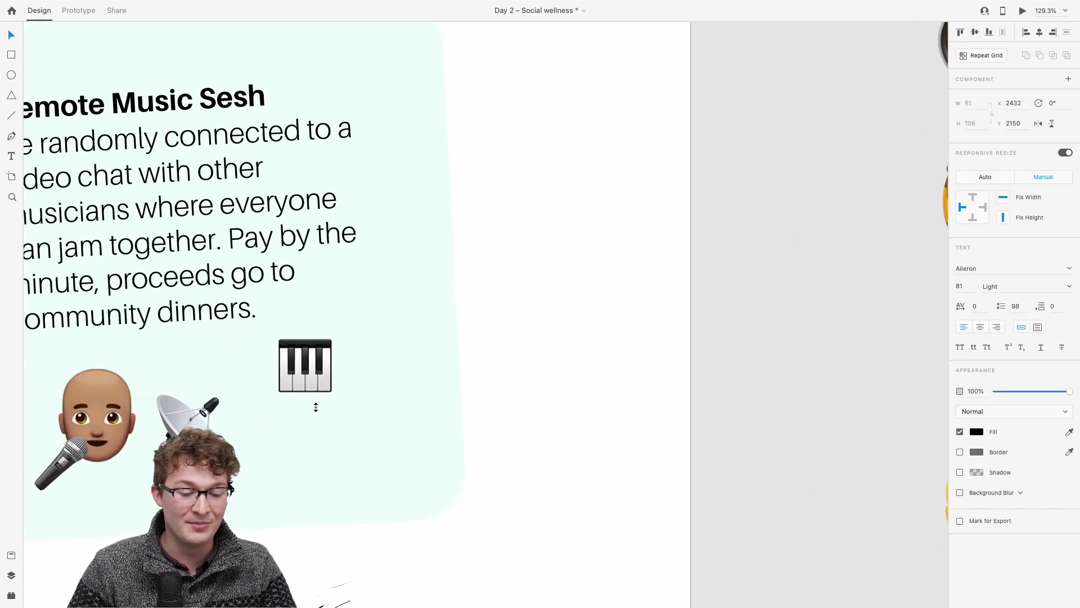
{"action": "left_click_drag", "start_coordinate": [303, 365], "coordinate": [301, 439]}
Add the brown-haired woman's face beside the piano keyboard emoji and bring the keyboard in front of her.
{"action": "scroll", "coordinate": [674, 331], "scroll_direction": "right", "scroll_amount": 3}
{"action": "scroll", "coordinate": [675, 331], "scroll_direction": "down", "scroll_amount": 5}
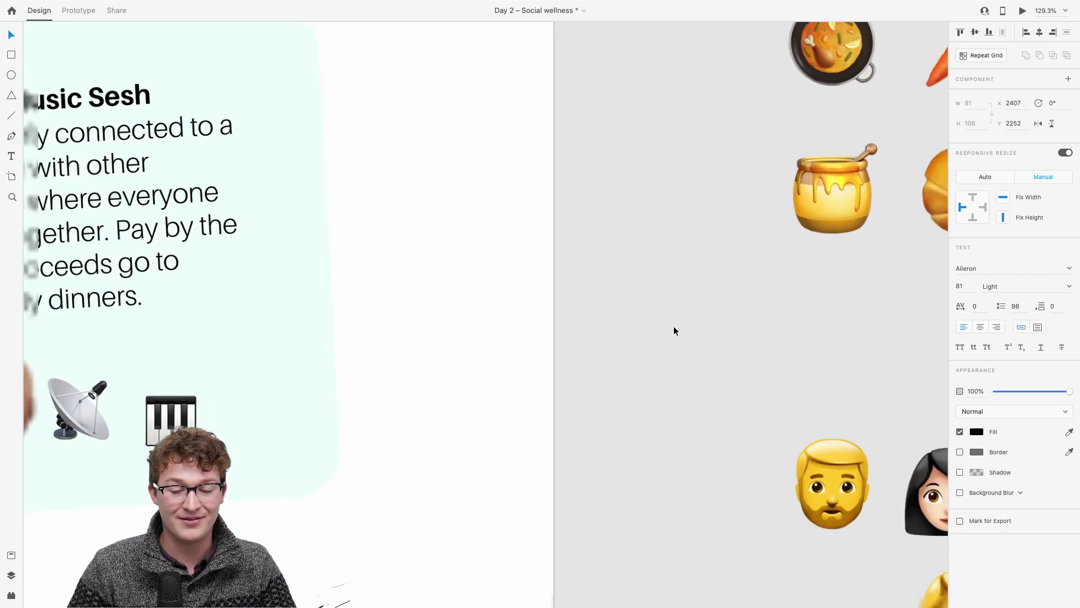
{"action": "left_click_drag", "start_coordinate": [856, 455], "coordinate": [339, 382]}
{"action": "scroll", "coordinate": [339, 382], "scroll_direction": "up", "scroll_amount": 5}
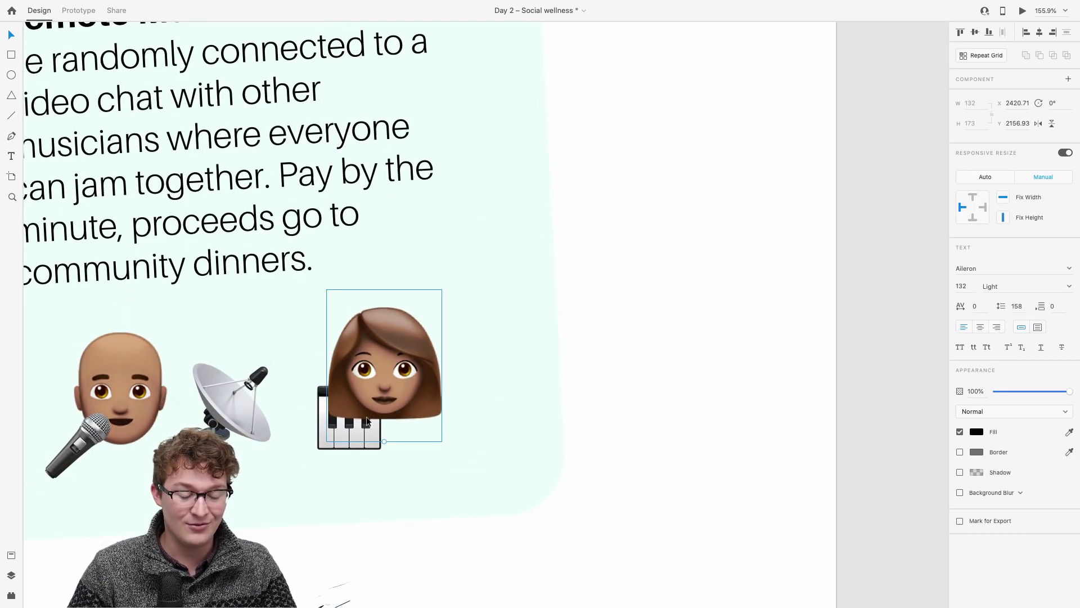
{"action": "scroll", "coordinate": [366, 417], "scroll_direction": "down", "scroll_amount": 5}
{"action": "left_click", "coordinate": [414, 419]}
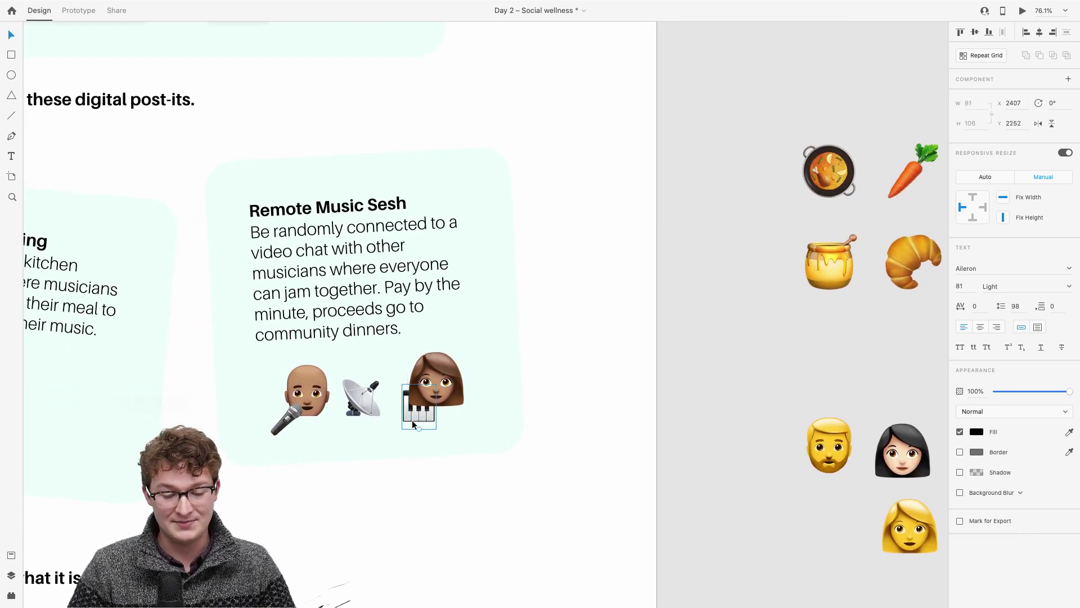
{"action": "key", "text": "super+shift+bracketright"}
{"action": "scroll", "coordinate": [455, 396], "scroll_direction": "up", "scroll_amount": 4}
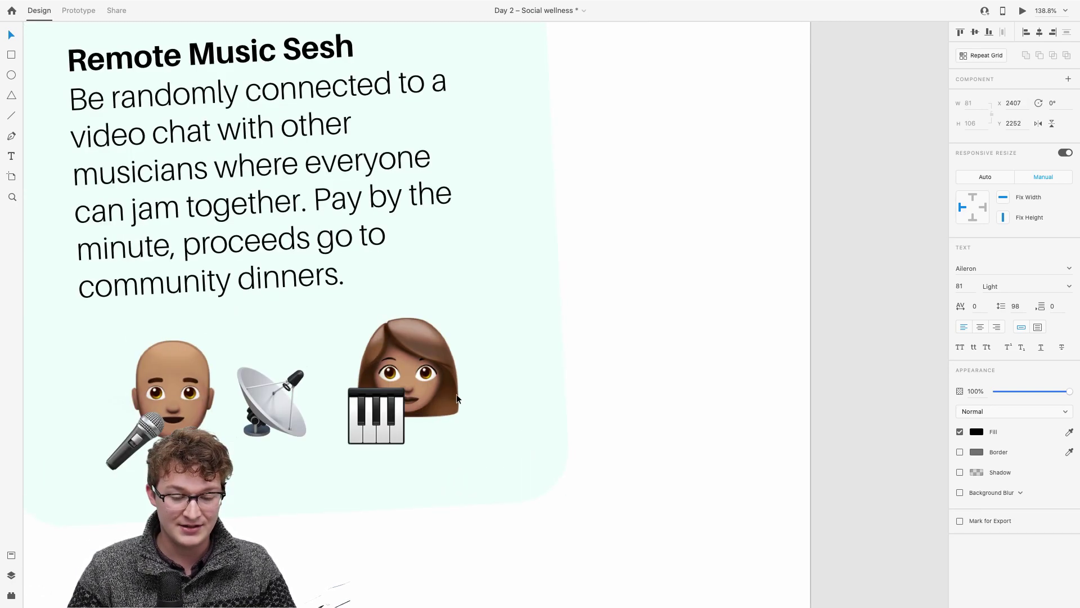
{"action": "left_click_drag", "start_coordinate": [370, 416], "coordinate": [368, 415]}
{"action": "left_click", "coordinate": [421, 379]}
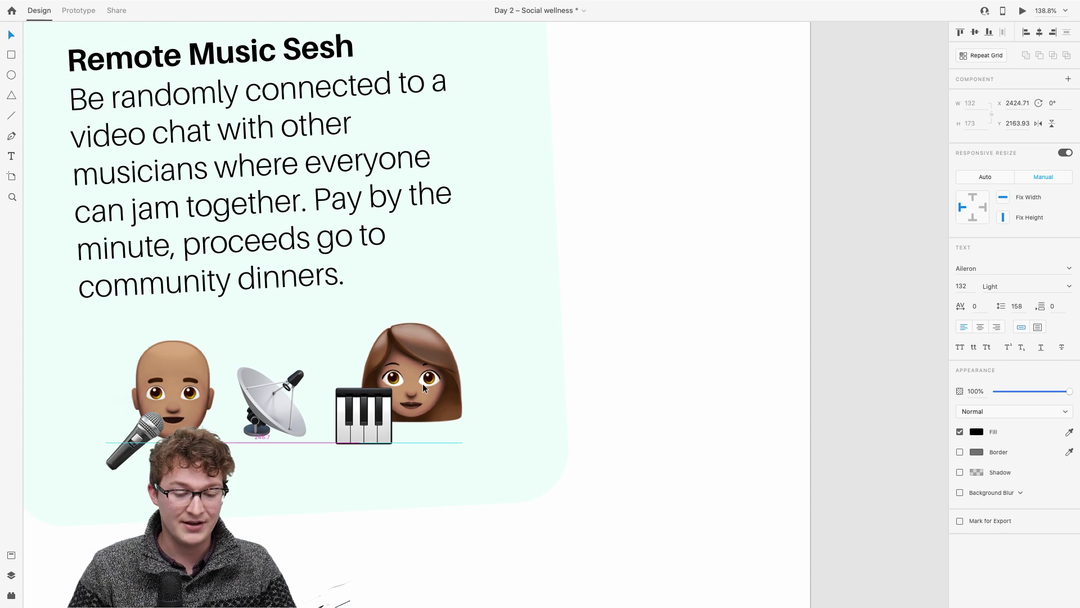
Nudge the satellite dish emoji three units to the left between the two musicians.
{"action": "scroll", "coordinate": [545, 343], "scroll_direction": "down", "scroll_amount": 5}
{"action": "scroll", "coordinate": [545, 340], "scroll_direction": "up", "scroll_amount": 5}
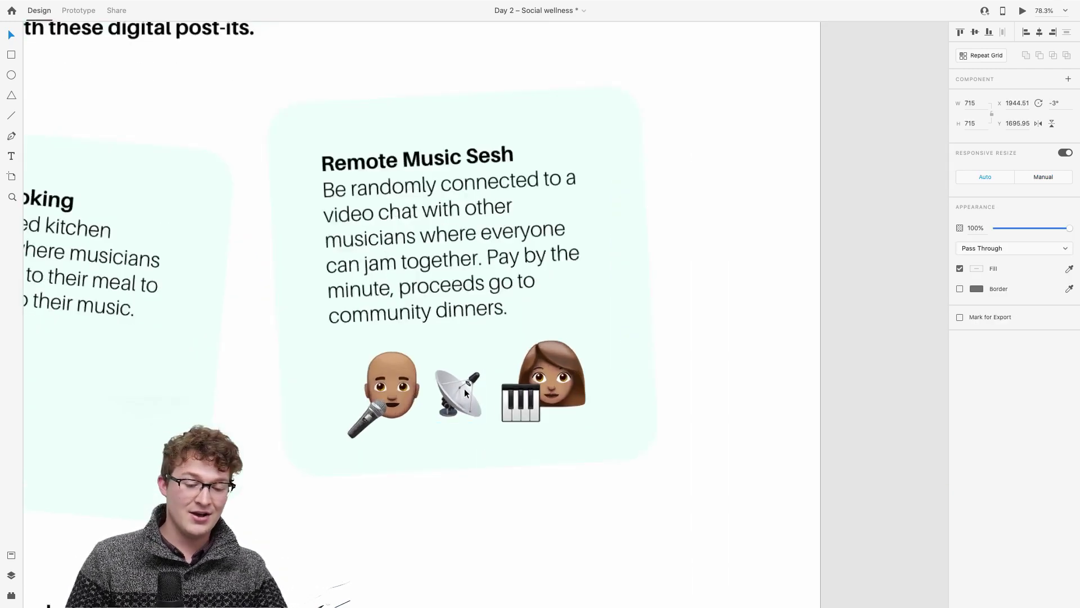
{"action": "left_click", "coordinate": [463, 392]}
{"action": "key", "text": "Left"}
{"action": "key", "text": "Left"}
{"action": "key", "text": "Left"}
{"action": "scroll", "coordinate": [463, 391], "scroll_direction": "down", "scroll_amount": 5}
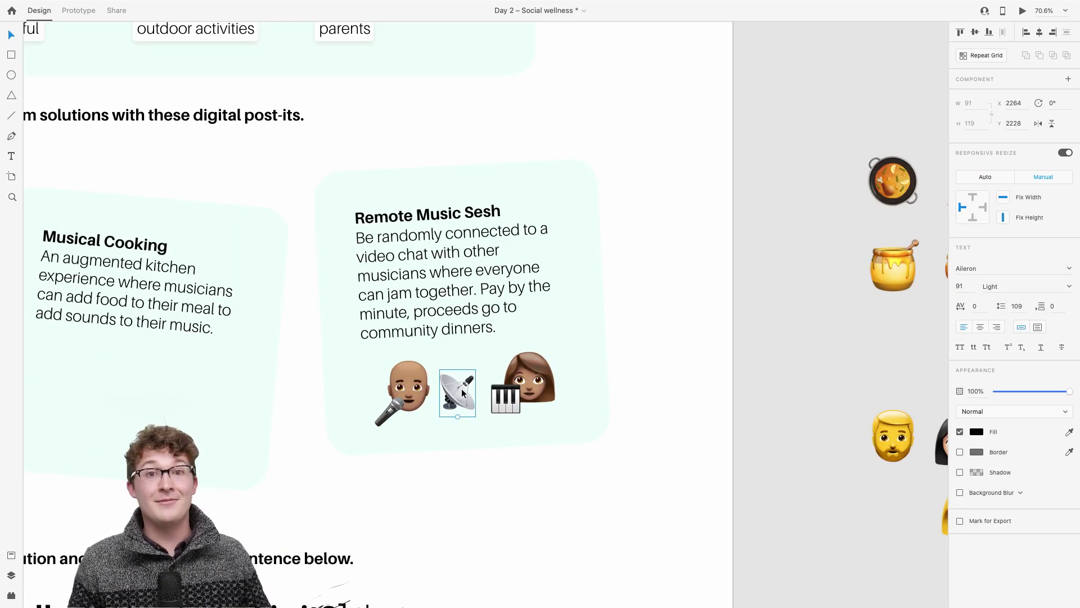
Place the pan of food and carrot emoji below the text on the "Musical Cooking" post-it, with the carrot at size 98.
{"action": "scroll", "coordinate": [462, 392], "scroll_direction": "left", "scroll_amount": 5}
{"action": "scroll", "coordinate": [461, 391], "scroll_direction": "down", "scroll_amount": 1}
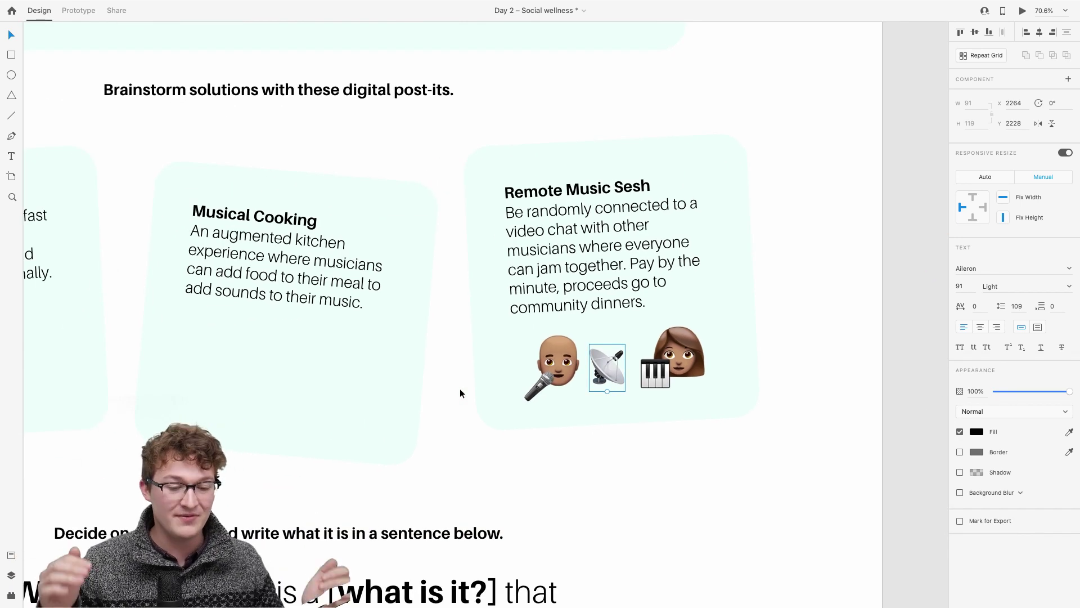
{"action": "scroll", "coordinate": [461, 388], "scroll_direction": "left", "scroll_amount": 2}
{"action": "scroll", "coordinate": [461, 389], "scroll_direction": "down", "scroll_amount": 1}
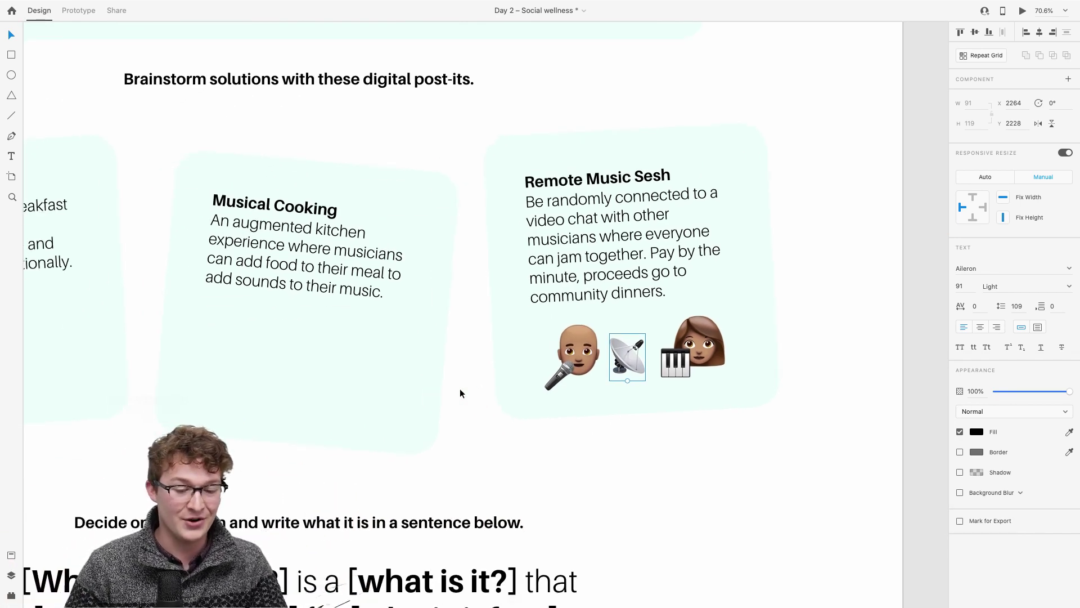
{"action": "scroll", "coordinate": [461, 388], "scroll_direction": "down", "scroll_amount": 5}
{"action": "scroll", "coordinate": [460, 388], "scroll_direction": "right", "scroll_amount": 4}
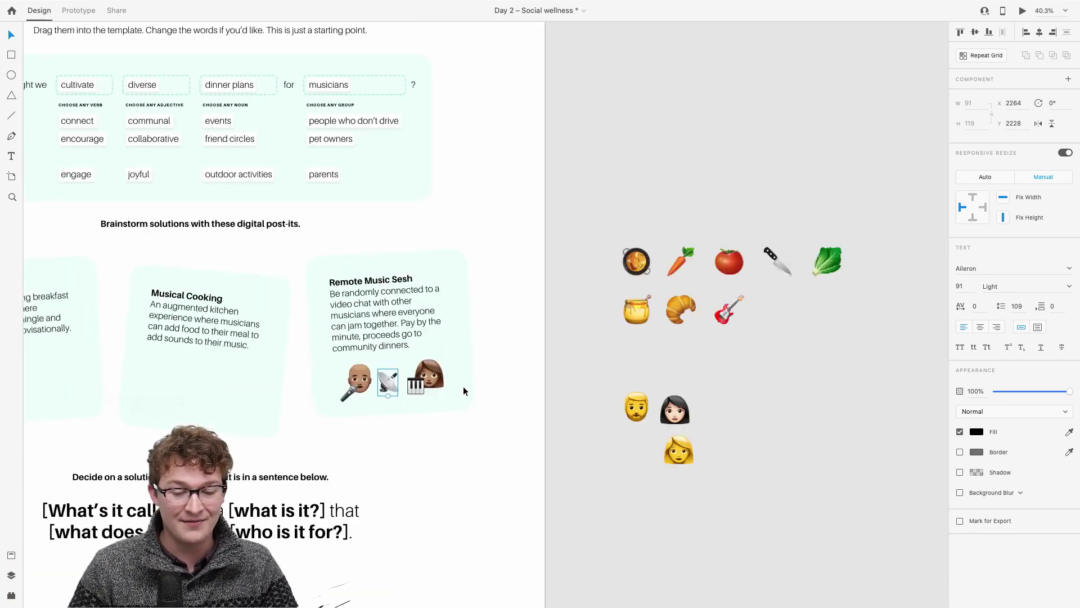
{"action": "scroll", "coordinate": [464, 386], "scroll_direction": "left", "scroll_amount": 3}
{"action": "left_click", "coordinate": [718, 261]}
{"action": "left_click_drag", "start_coordinate": [718, 260], "coordinate": [278, 391]}
{"action": "left_click_drag", "start_coordinate": [763, 263], "coordinate": [227, 386]}
{"action": "scroll", "coordinate": [249, 373], "scroll_direction": "up", "scroll_amount": 5}
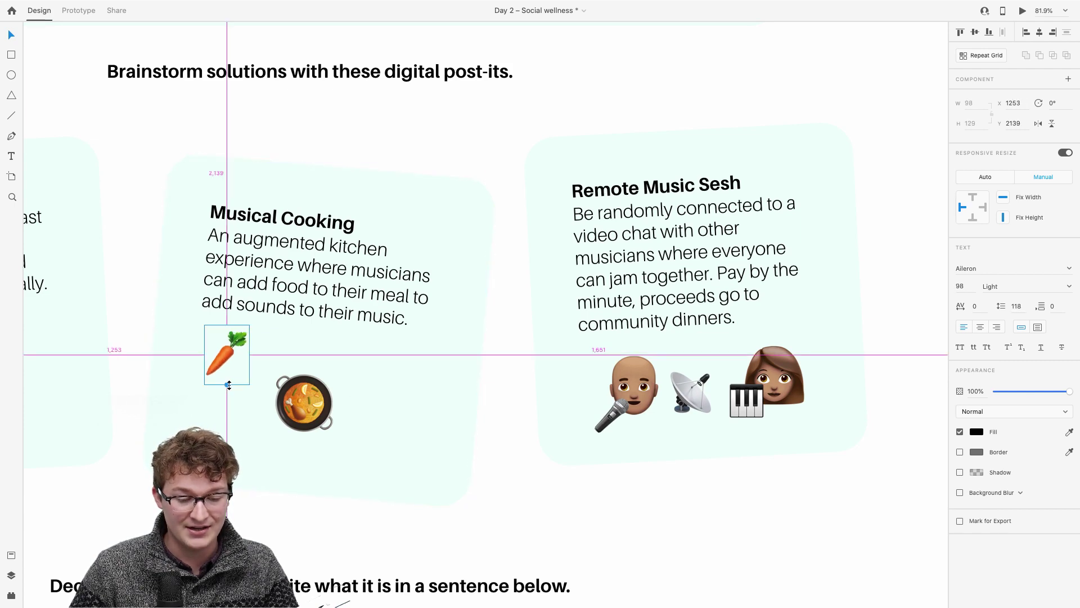
Add a tomato emoji at size 96 beside the pan of food on the "Musical Cooking" post-it.
{"action": "scroll", "coordinate": [231, 360], "scroll_direction": "down", "scroll_amount": 5}
{"action": "left_click", "coordinate": [841, 240]}
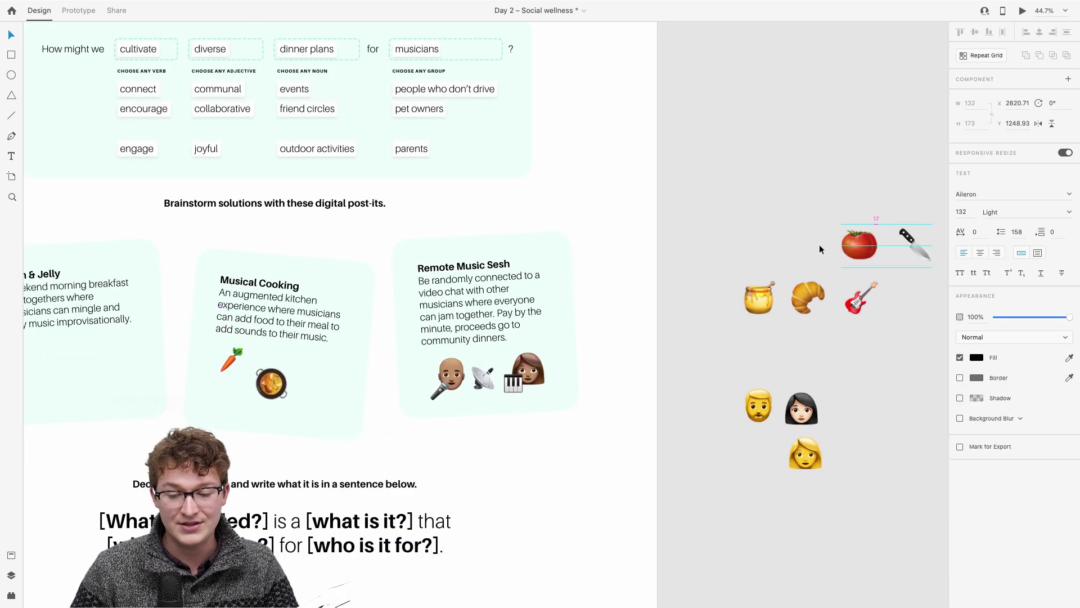
{"action": "left_click_drag", "start_coordinate": [865, 241], "coordinate": [324, 362]}
{"action": "scroll", "coordinate": [325, 362], "scroll_direction": "up", "scroll_amount": 5}
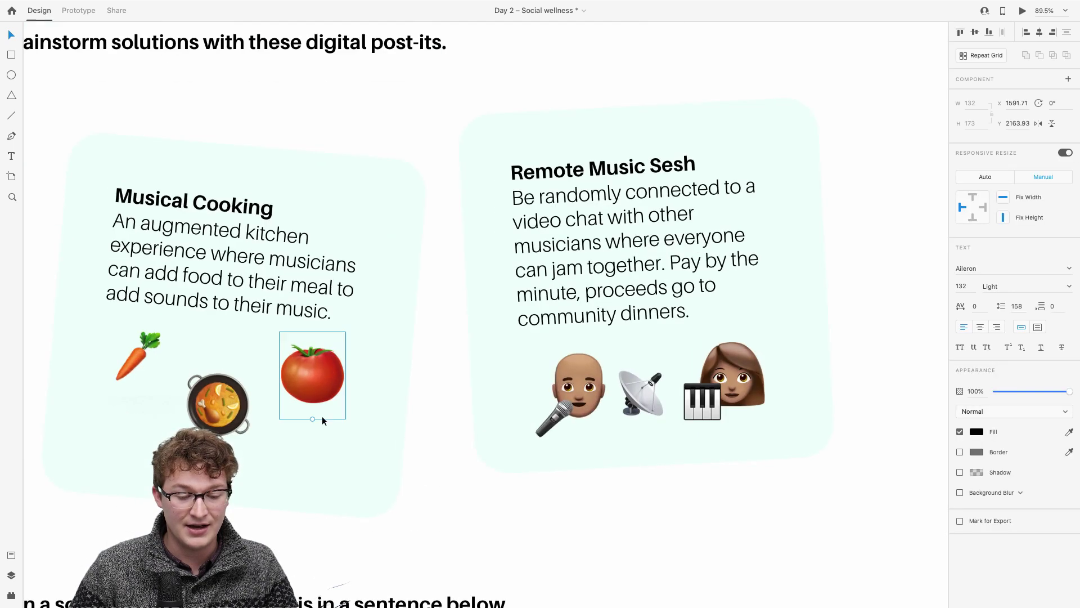
{"action": "left_click_drag", "start_coordinate": [313, 401], "coordinate": [312, 393]}
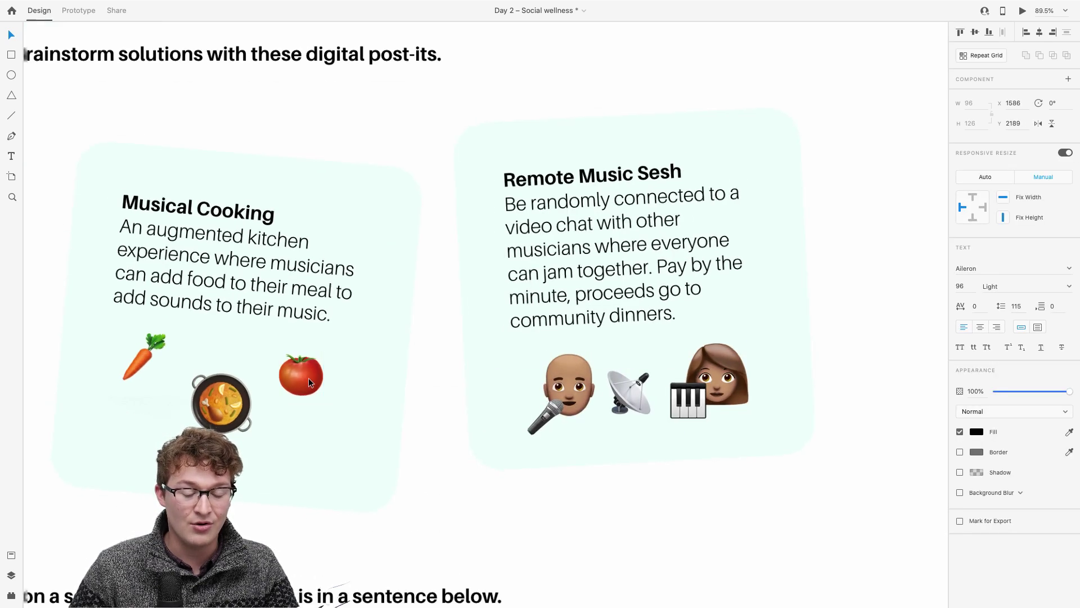
Add a second tomato emoji at size 97, rotated 26°, overlapping the first tomato.
{"action": "scroll", "coordinate": [308, 377], "scroll_direction": "down", "scroll_amount": 5}
{"action": "left_click_drag", "start_coordinate": [854, 260], "coordinate": [377, 373]}
{"action": "scroll", "coordinate": [155, 432], "scroll_direction": "up", "scroll_amount": 5}
Place the knife emoji on the "Musical Cooking" post-it beside the pan and move the carrot under its blade.
{"action": "scroll", "coordinate": [415, 401], "scroll_direction": "down", "scroll_amount": 5}
{"action": "scroll", "coordinate": [829, 308], "scroll_direction": "right", "scroll_amount": 5}
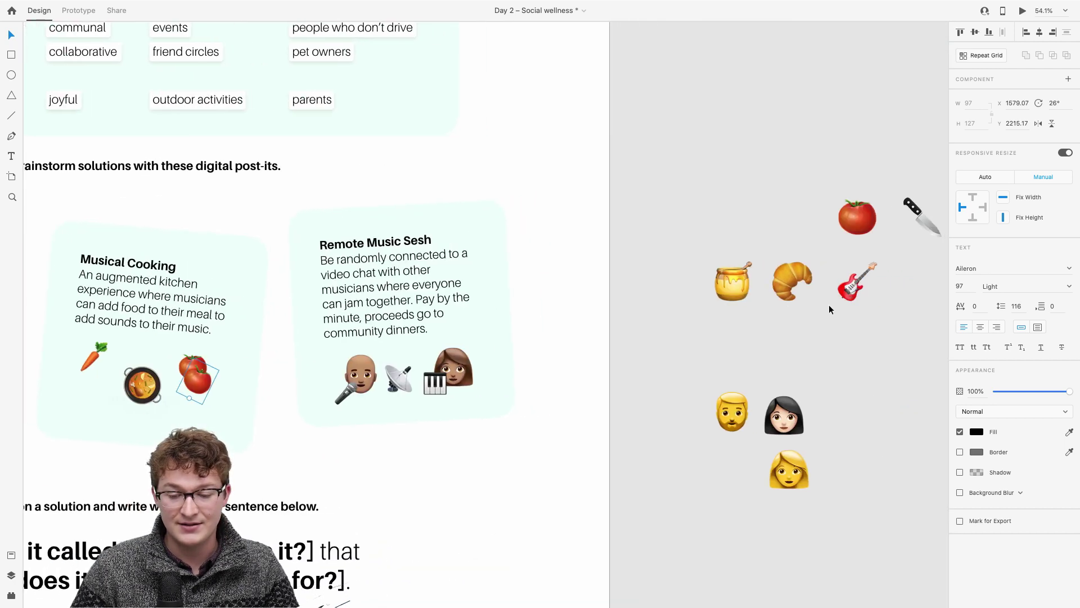
{"action": "left_click_drag", "start_coordinate": [909, 220], "coordinate": [173, 390]}
{"action": "scroll", "coordinate": [173, 388], "scroll_direction": "up", "scroll_amount": 5}
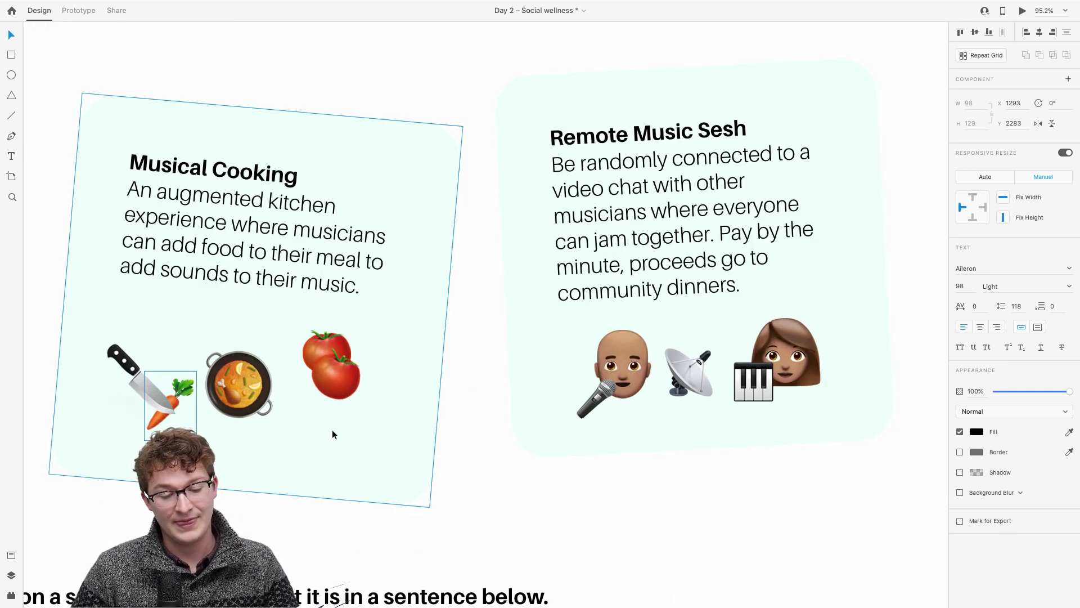
{"action": "left_click", "coordinate": [320, 436]}
{"action": "scroll", "coordinate": [320, 437], "scroll_direction": "down", "scroll_amount": 2}
{"action": "scroll", "coordinate": [319, 440], "scroll_direction": "down", "scroll_amount": 3}
{"action": "scroll", "coordinate": [319, 440], "scroll_direction": "down", "scroll_amount": 3}
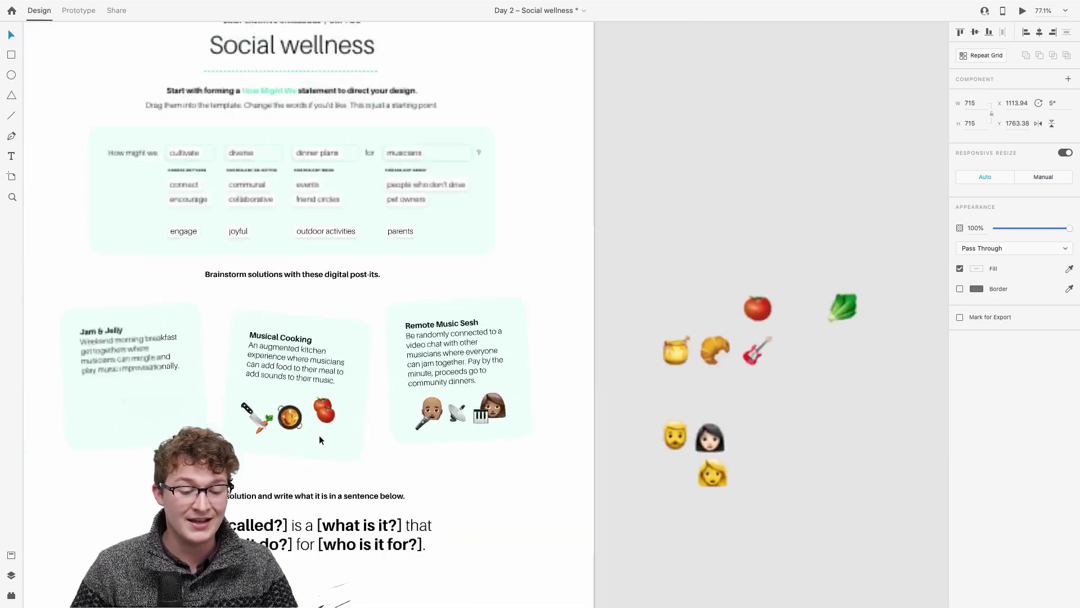
{"action": "scroll", "coordinate": [484, 465], "scroll_direction": "up", "scroll_amount": 5}
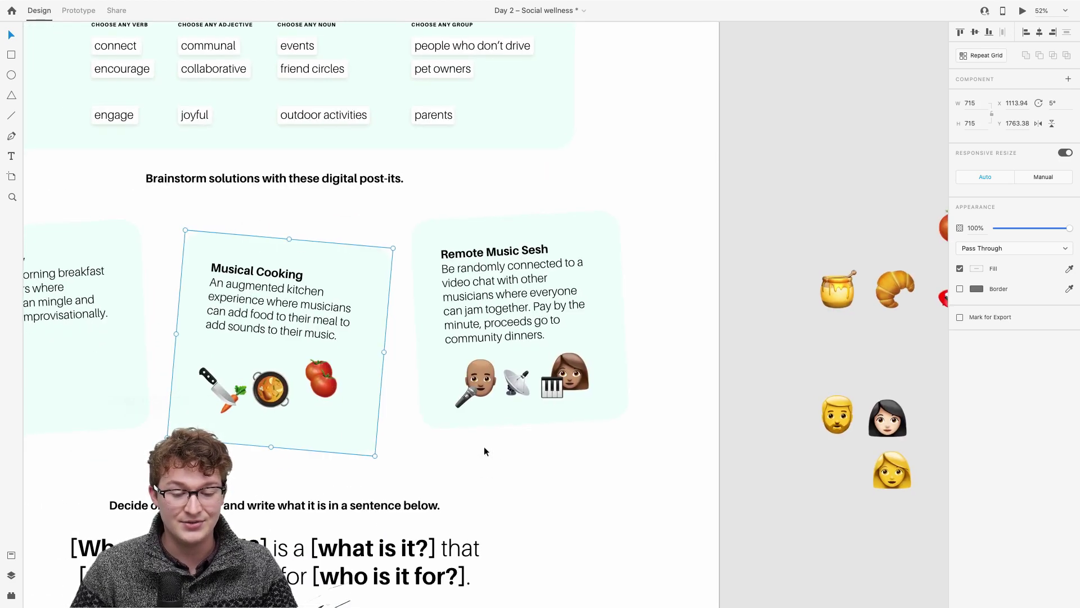
{"action": "scroll", "coordinate": [228, 383], "scroll_direction": "up", "scroll_amount": 5}
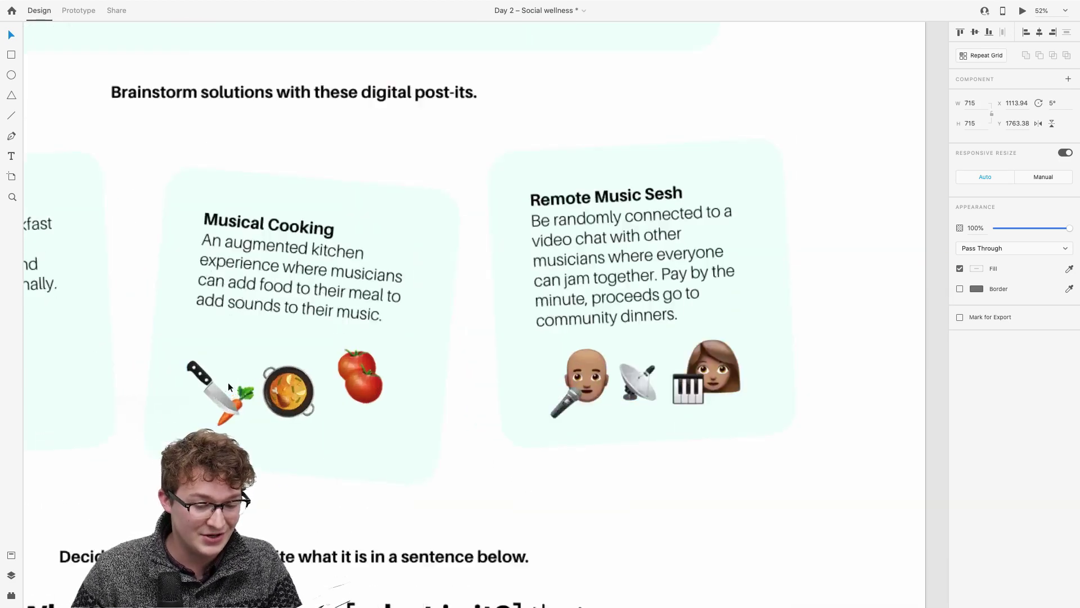
{"action": "key", "text": "ctrl+Right"}
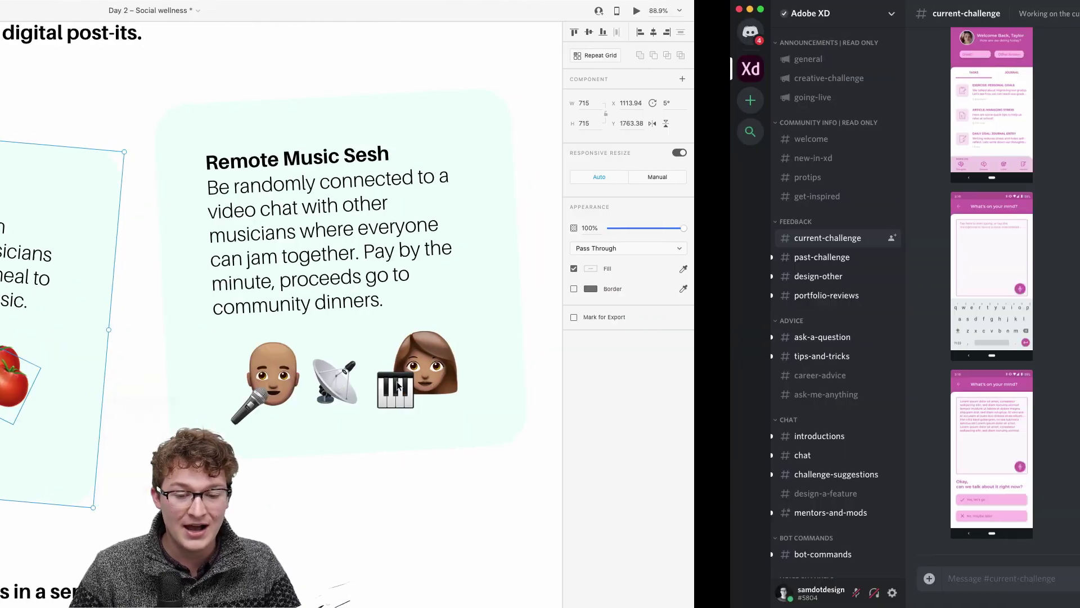
{"action": "key", "text": "ctrl+Left"}
Place the lettuce emoji below the tomatoes on the "Musical Cooking" post-it and scale it down to size 87.
{"action": "scroll", "coordinate": [462, 390], "scroll_direction": "down", "scroll_amount": 3}
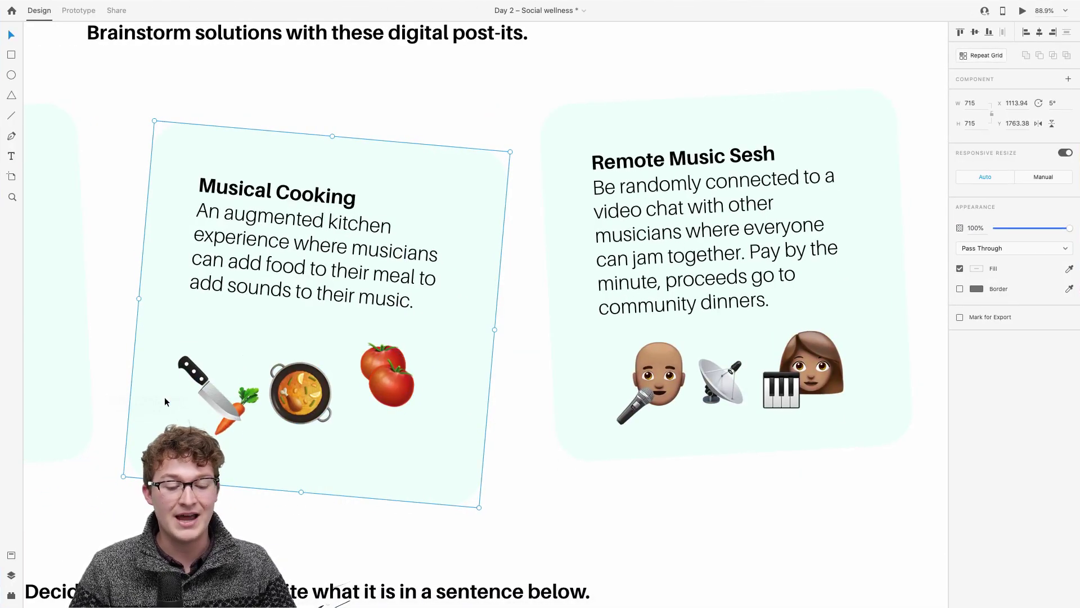
{"action": "scroll", "coordinate": [335, 427], "scroll_direction": "down", "scroll_amount": 3}
{"action": "scroll", "coordinate": [383, 394], "scroll_direction": "right", "scroll_amount": 5}
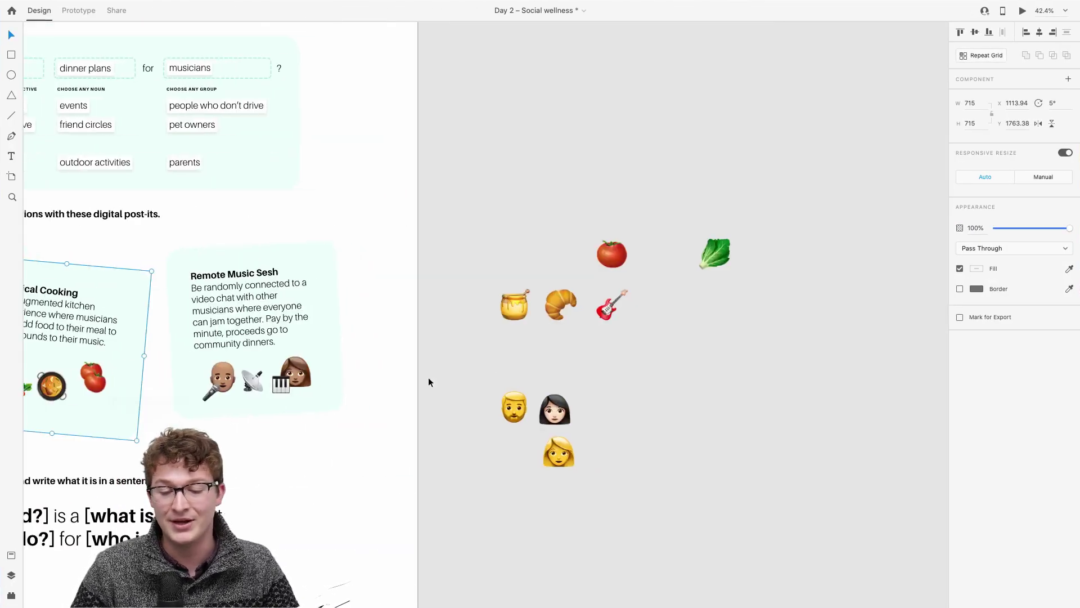
{"action": "left_click", "coordinate": [516, 309]}
{"action": "scroll", "coordinate": [517, 309], "scroll_direction": "left", "scroll_amount": 5}
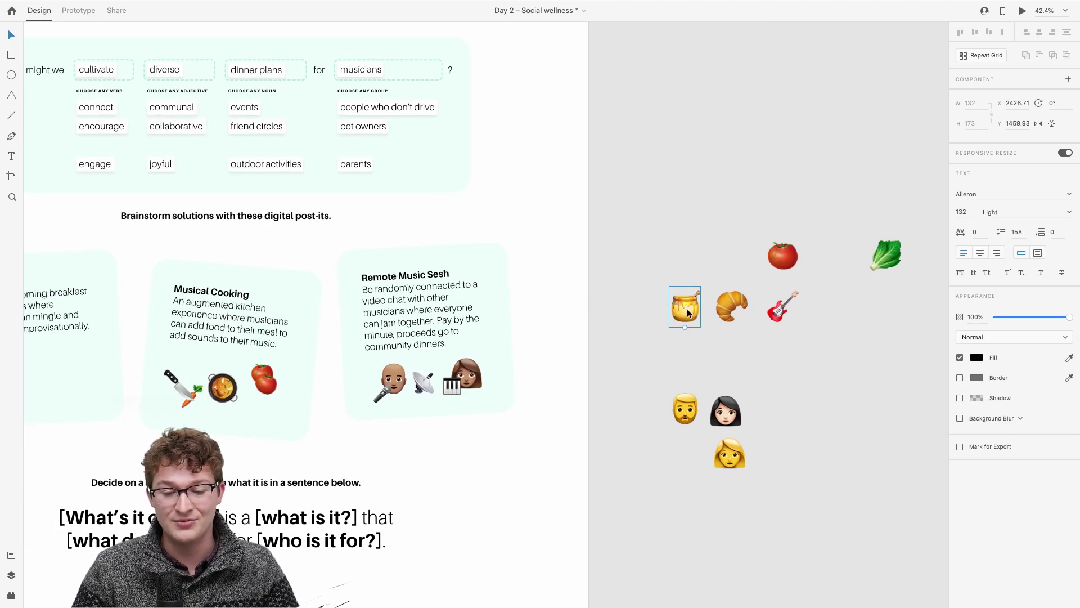
{"action": "scroll", "coordinate": [687, 308], "scroll_direction": "left", "scroll_amount": 7}
{"action": "scroll", "coordinate": [687, 308], "scroll_direction": "right", "scroll_amount": 8}
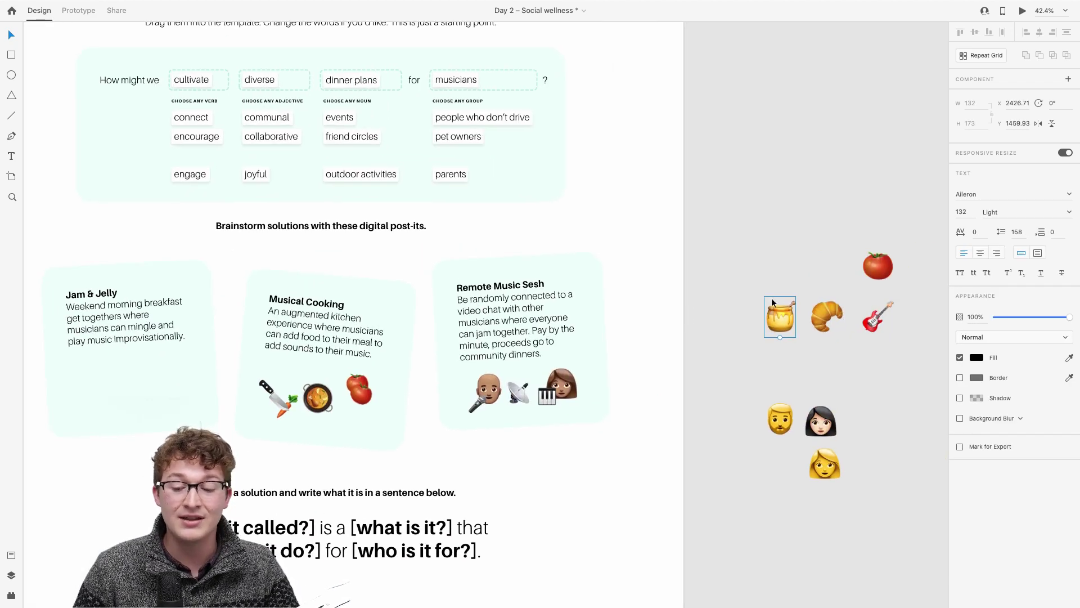
{"action": "left_click_drag", "start_coordinate": [852, 274], "coordinate": [224, 427]}
{"action": "scroll", "coordinate": [227, 427], "scroll_direction": "up", "scroll_amount": 5}
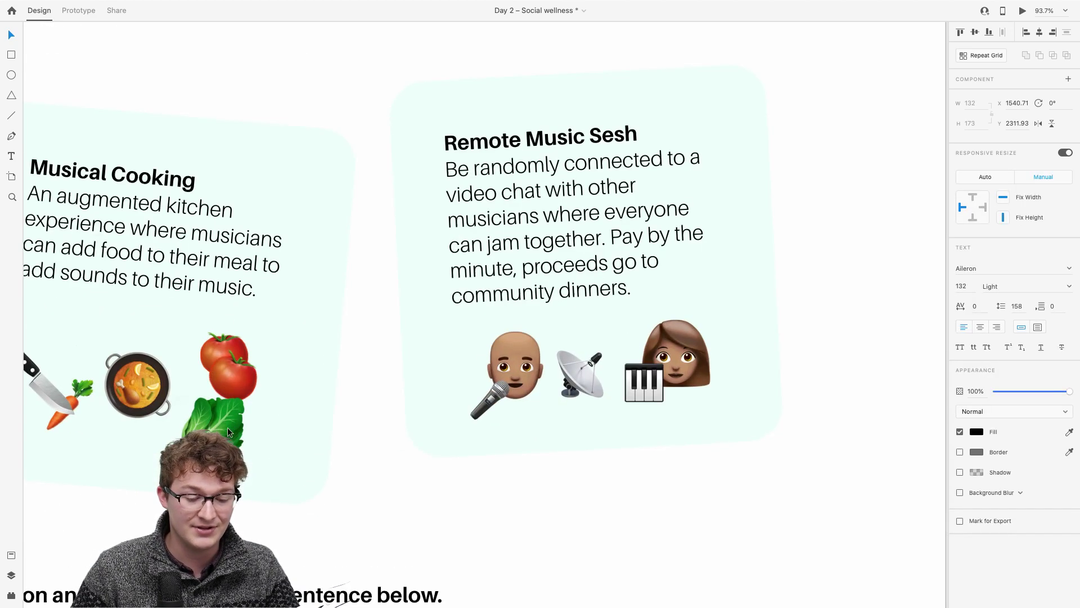
{"action": "left_click_drag", "start_coordinate": [210, 479], "coordinate": [198, 448]}
{"action": "left_click_drag", "start_coordinate": [204, 408], "coordinate": [202, 439]}
Bring the honey pot and croissant emoji from the pasteboard onto the "Jam & Jelly" post-it.
{"action": "scroll", "coordinate": [202, 440], "scroll_direction": "down", "scroll_amount": 5}
{"action": "scroll", "coordinate": [436, 418], "scroll_direction": "right", "scroll_amount": 3}
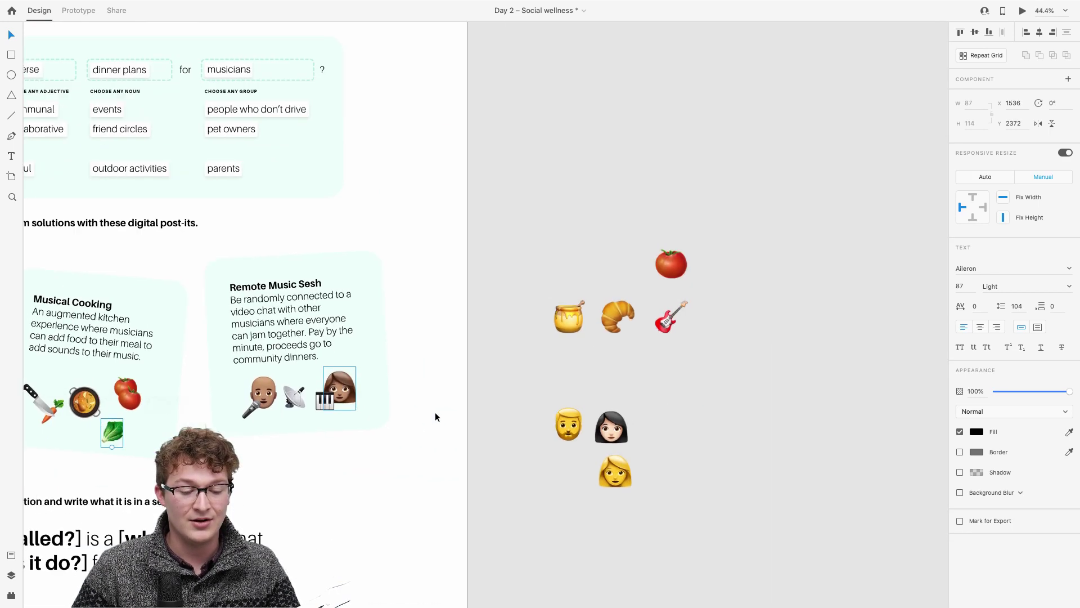
{"action": "scroll", "coordinate": [436, 417], "scroll_direction": "down", "scroll_amount": 3}
{"action": "left_click_drag", "start_coordinate": [551, 342], "coordinate": [137, 387]}
{"action": "scroll", "coordinate": [136, 388], "scroll_direction": "up", "scroll_amount": 5}
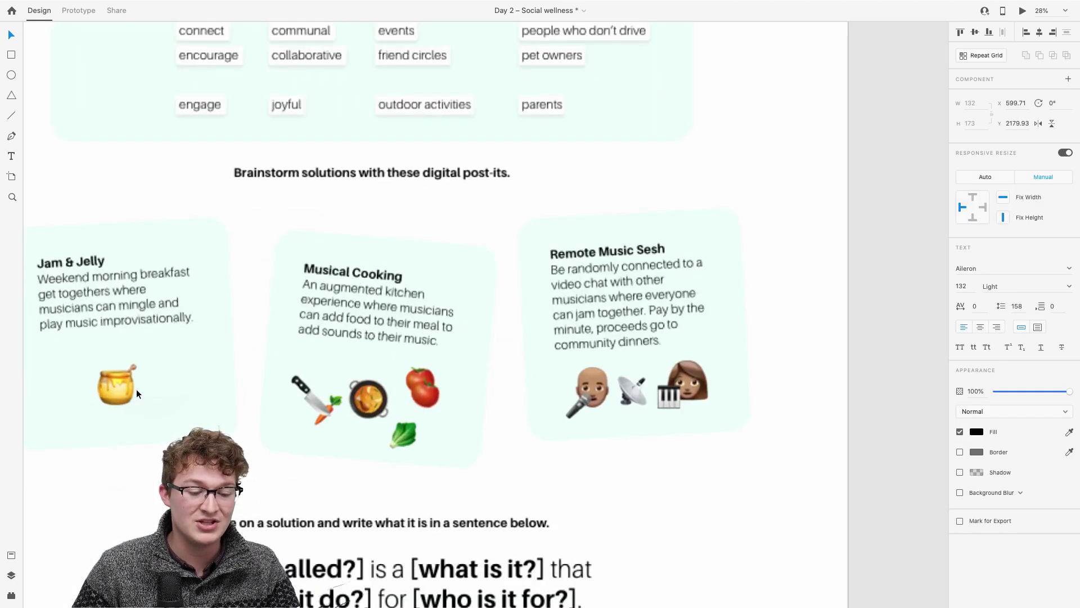
{"action": "scroll", "coordinate": [136, 389], "scroll_direction": "down", "scroll_amount": 3}
{"action": "left_click_drag", "start_coordinate": [643, 334], "coordinate": [67, 380]}
Arrange the croissant and honey pot side by side below the text on the "Jam & Jelly" post-it, croissant first.
{"action": "scroll", "coordinate": [67, 379], "scroll_direction": "up", "scroll_amount": 4}
{"action": "scroll", "coordinate": [67, 379], "scroll_direction": "down", "scroll_amount": 3}
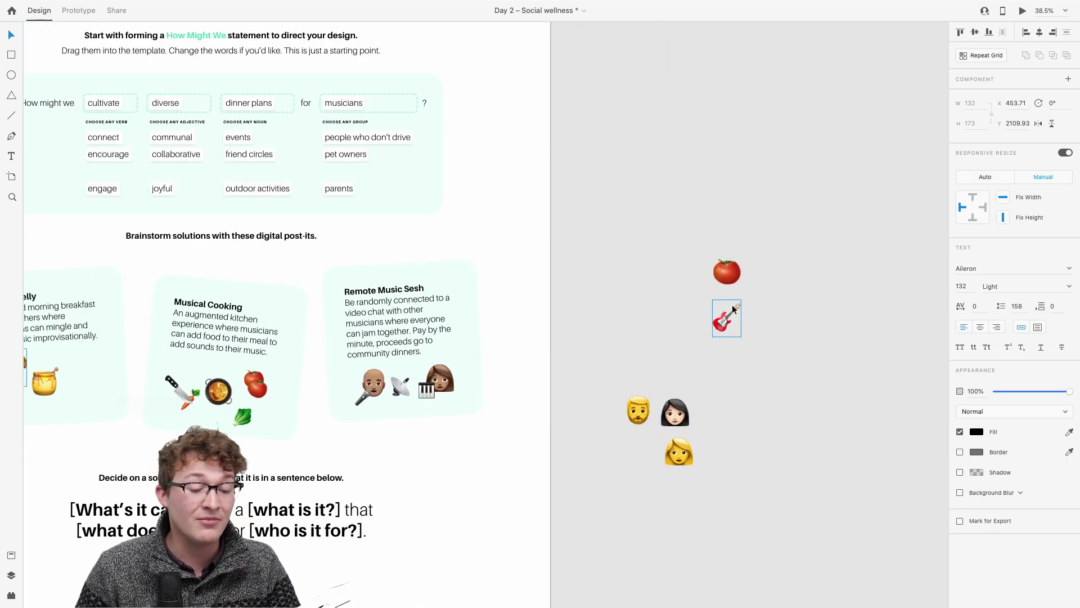
{"action": "scroll", "coordinate": [701, 431], "scroll_direction": "left", "scroll_amount": 3}
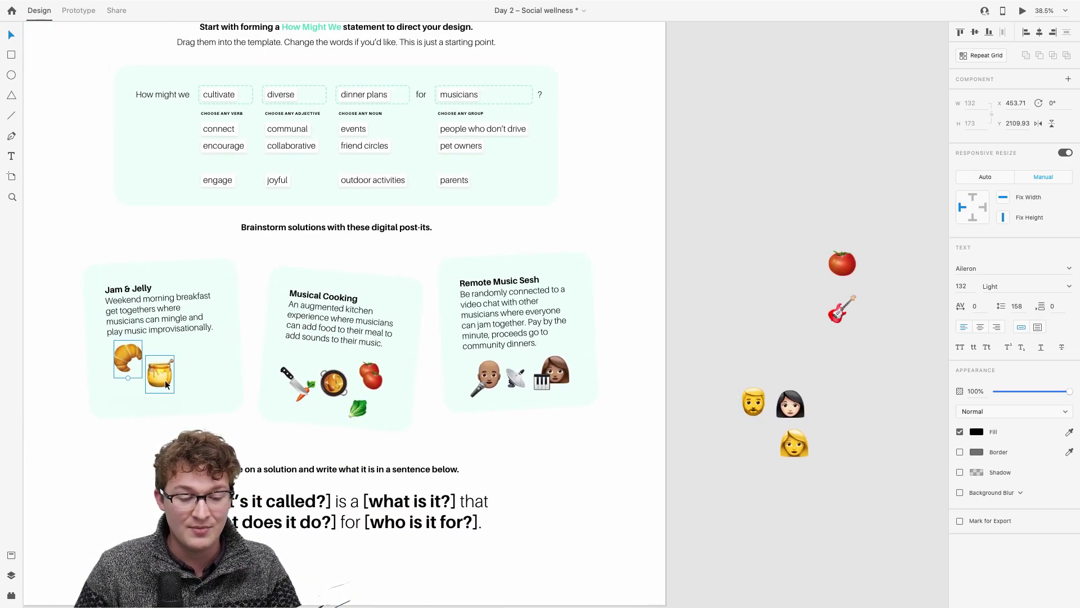
{"action": "scroll", "coordinate": [165, 385], "scroll_direction": "up", "scroll_amount": 4}
{"action": "scroll", "coordinate": [164, 379], "scroll_direction": "left", "scroll_amount": 2}
{"action": "left_click_drag", "start_coordinate": [168, 335], "coordinate": [273, 366]}
{"action": "left_click", "coordinate": [242, 364]}
Add the guitar emoji to the "Jam & Jelly" post-it, in line with the croissant and just past the honey pot.
{"action": "scroll", "coordinate": [274, 366], "scroll_direction": "down", "scroll_amount": 5}
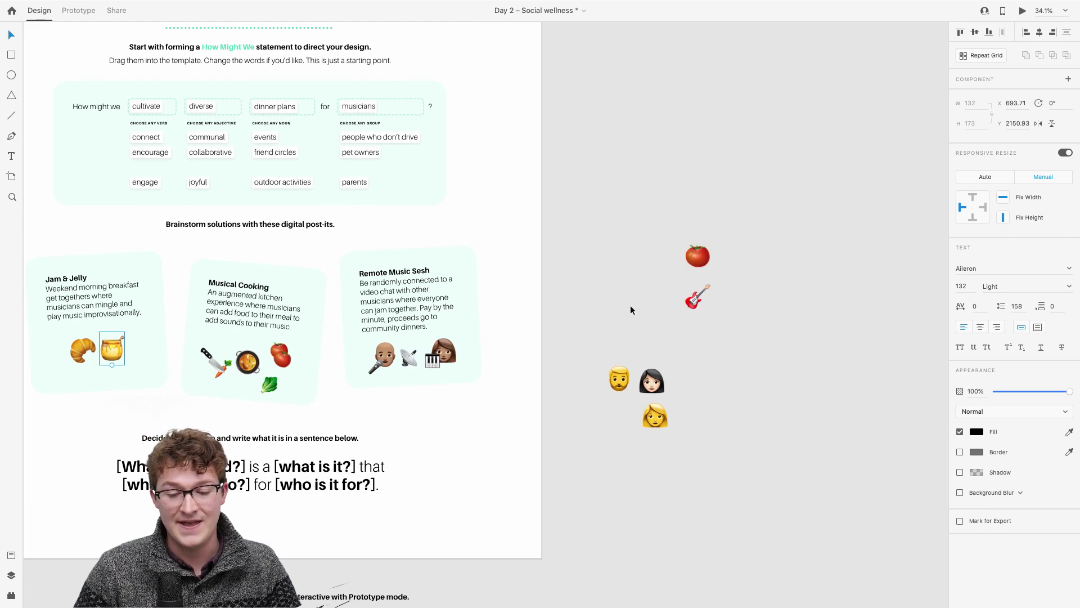
{"action": "left_click_drag", "start_coordinate": [696, 306], "coordinate": [128, 346]}
{"action": "scroll", "coordinate": [126, 345], "scroll_direction": "up", "scroll_amount": 5}
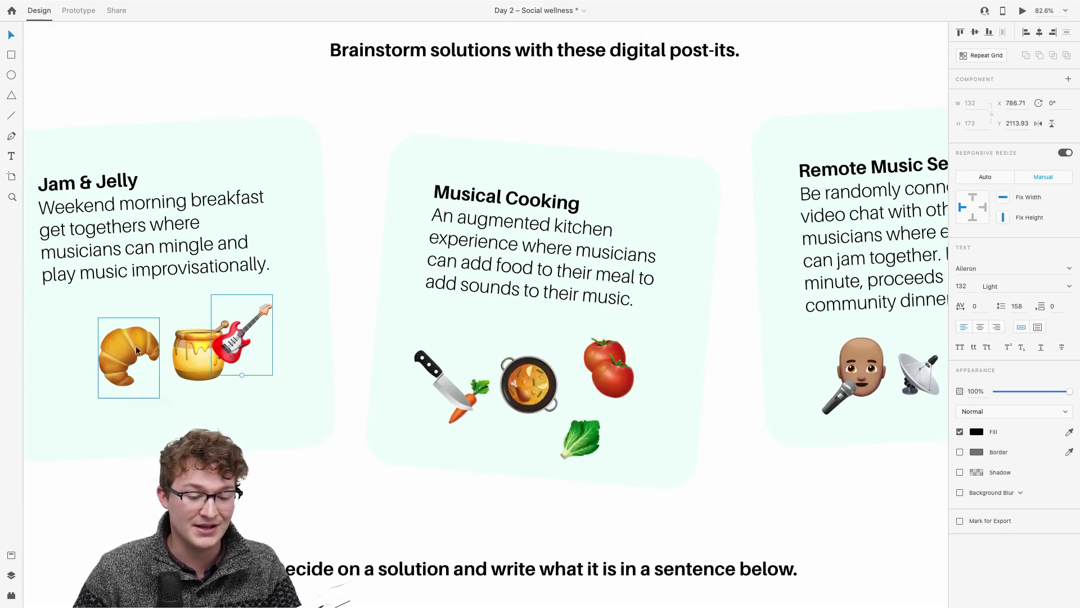
{"action": "left_click", "coordinate": [145, 352]}
{"action": "left_click_drag", "start_coordinate": [158, 349], "coordinate": [125, 349]}
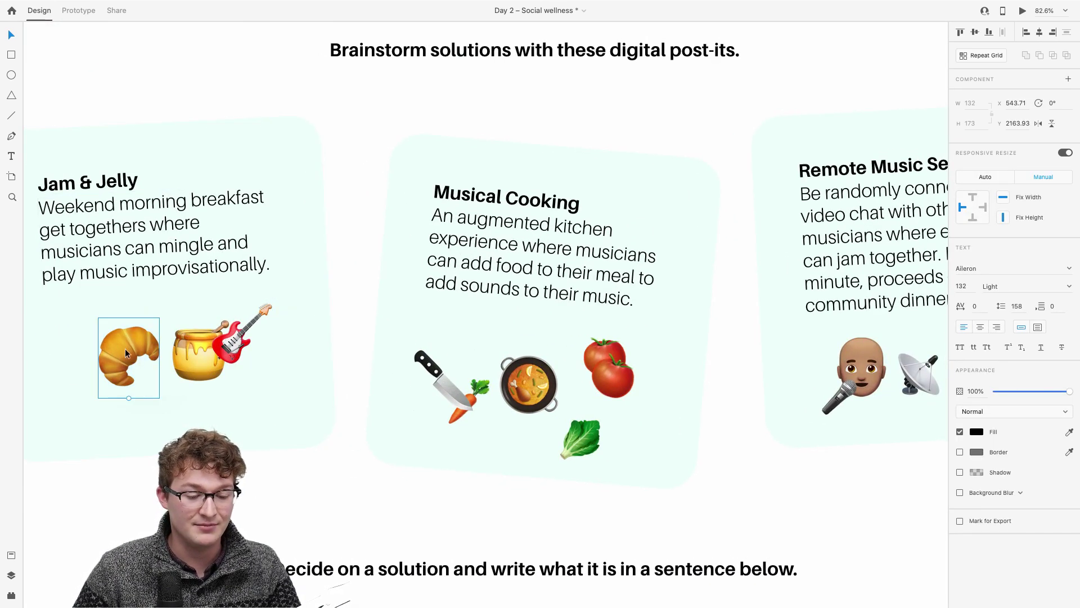
{"action": "mouse_move", "coordinate": [201, 351]}
{"action": "left_mouse_down"}
{"action": "mouse_move", "coordinate": [157, 353]}
{"action": "mouse_move", "coordinate": [213, 367]}
{"action": "left_mouse_up"}
{"action": "left_click", "coordinate": [219, 350]}
Place the black-haired woman emoji behind the guitar on the "Jam & Jelly" post-it and enlarge the guitar to size 167 in front of her.
{"action": "scroll", "coordinate": [214, 367], "scroll_direction": "down", "scroll_amount": 5}
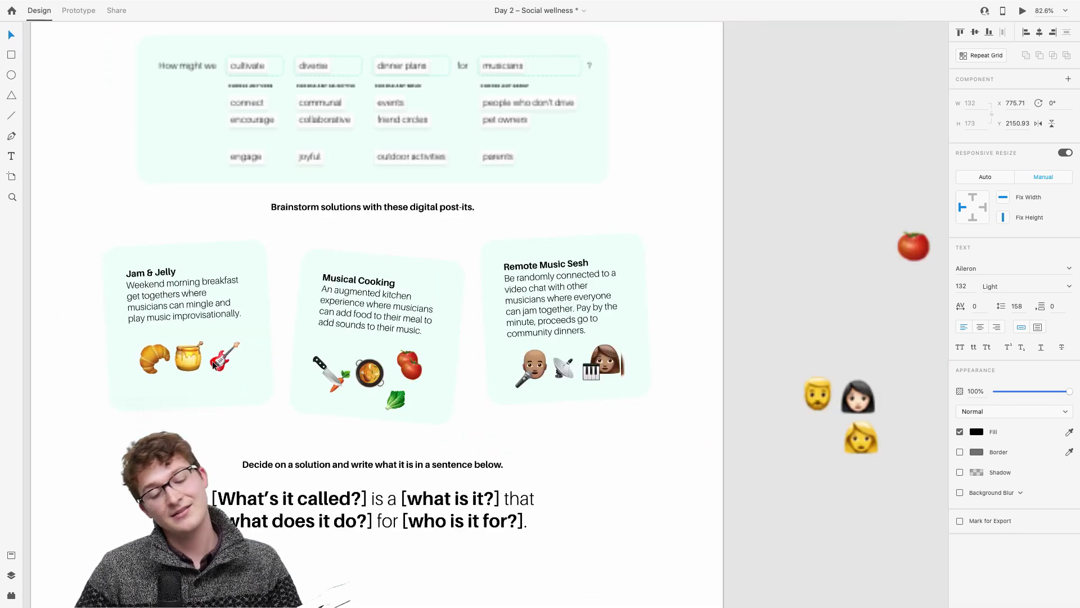
{"action": "scroll", "coordinate": [117, 337], "scroll_direction": "up", "scroll_amount": 1}
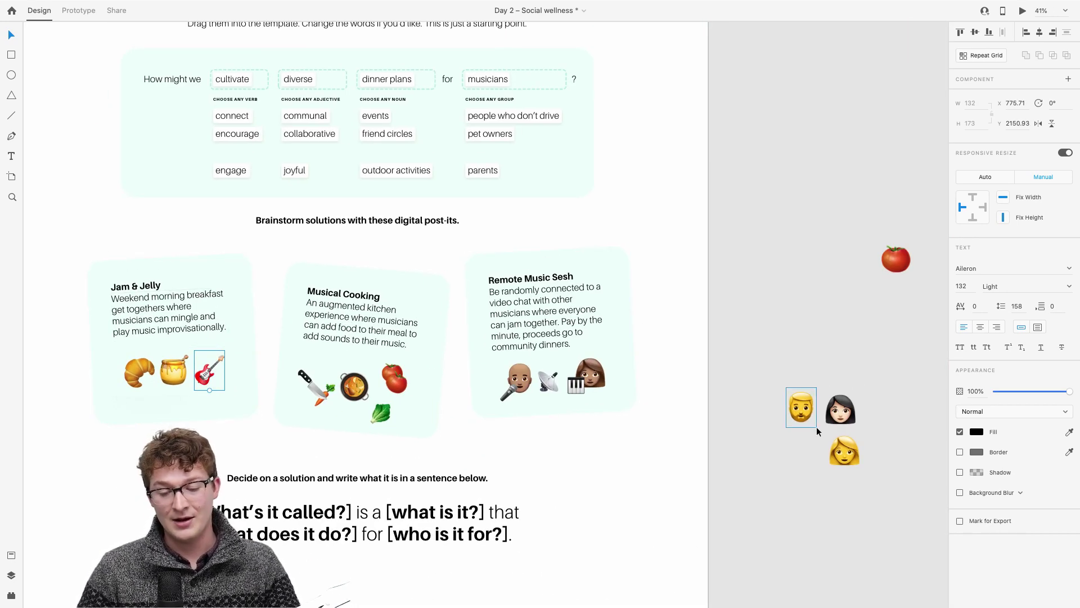
{"action": "left_click_drag", "start_coordinate": [841, 410], "coordinate": [284, 392]}
{"action": "scroll", "coordinate": [150, 367], "scroll_direction": "up", "scroll_amount": 5}
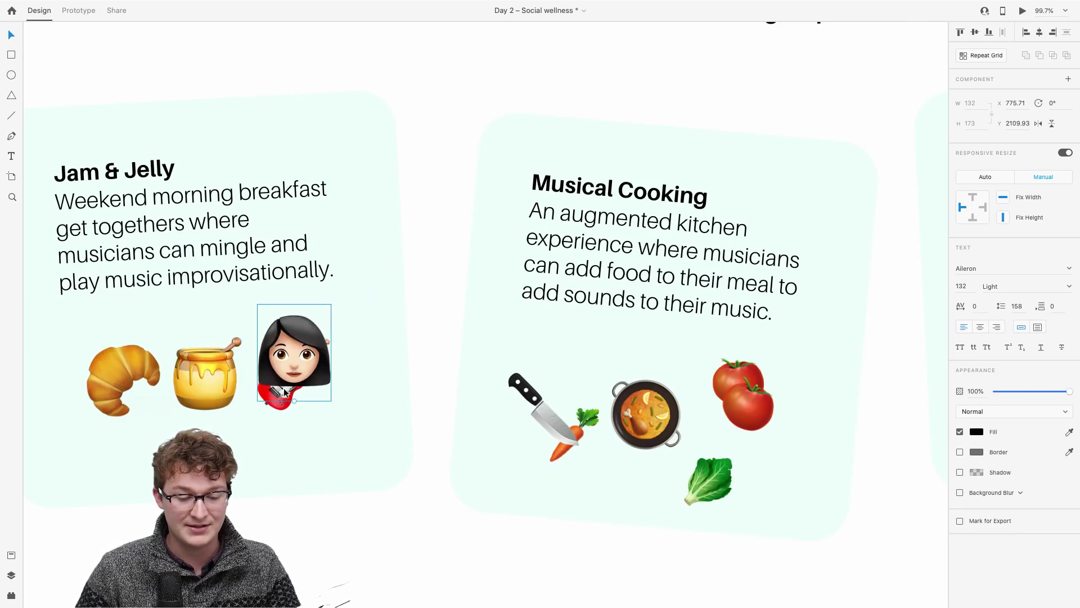
{"action": "key", "text": "shift+super+bracketleft"}
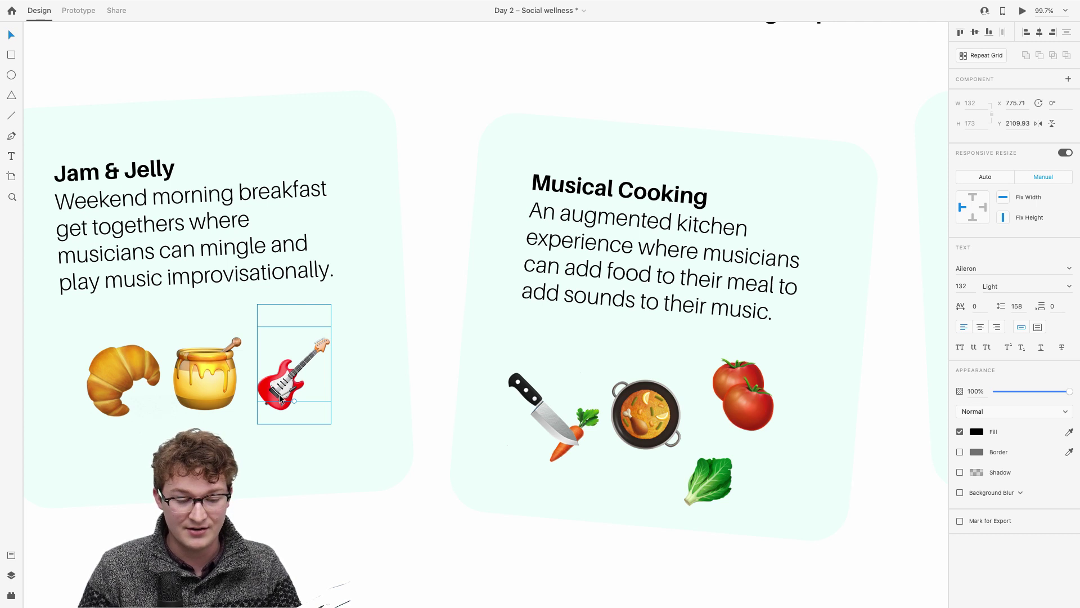
{"action": "key", "text": "super+bracketright"}
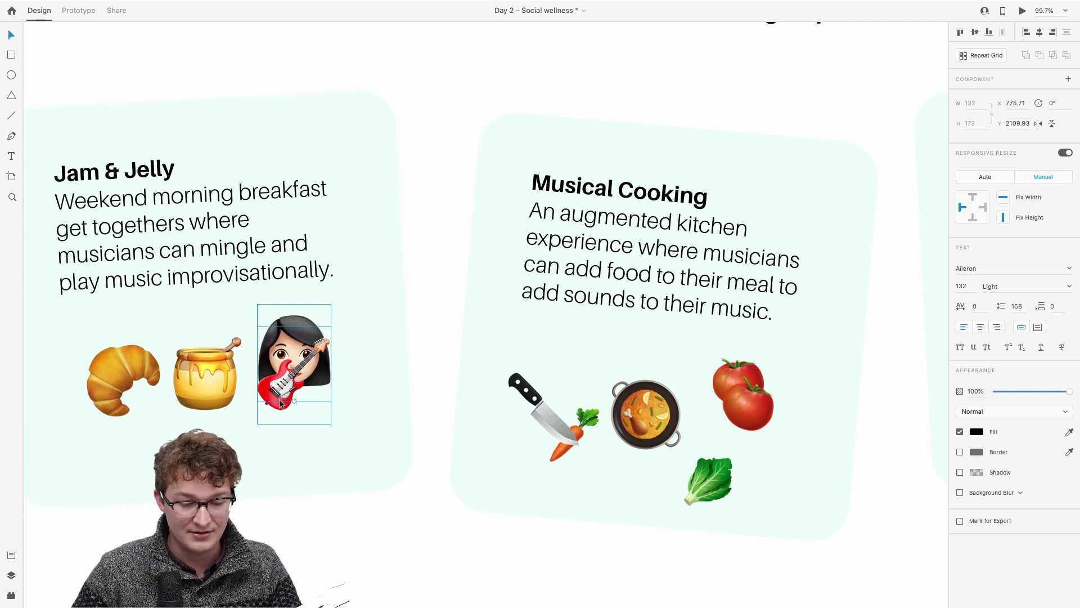
{"action": "left_click_drag", "start_coordinate": [283, 404], "coordinate": [301, 427]}
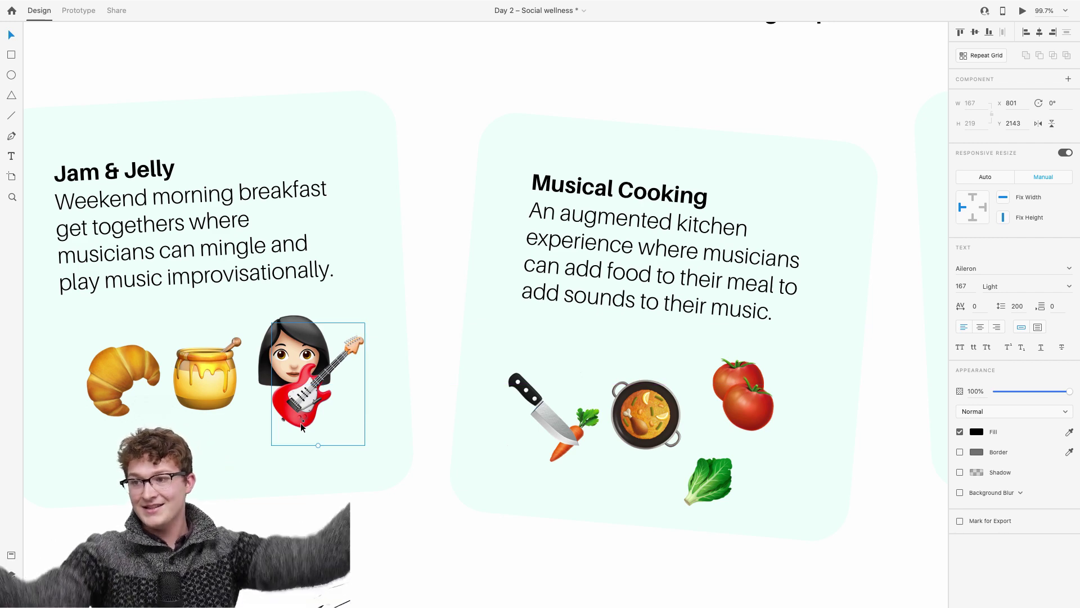
{"action": "left_click_drag", "start_coordinate": [328, 394], "coordinate": [322, 394]}
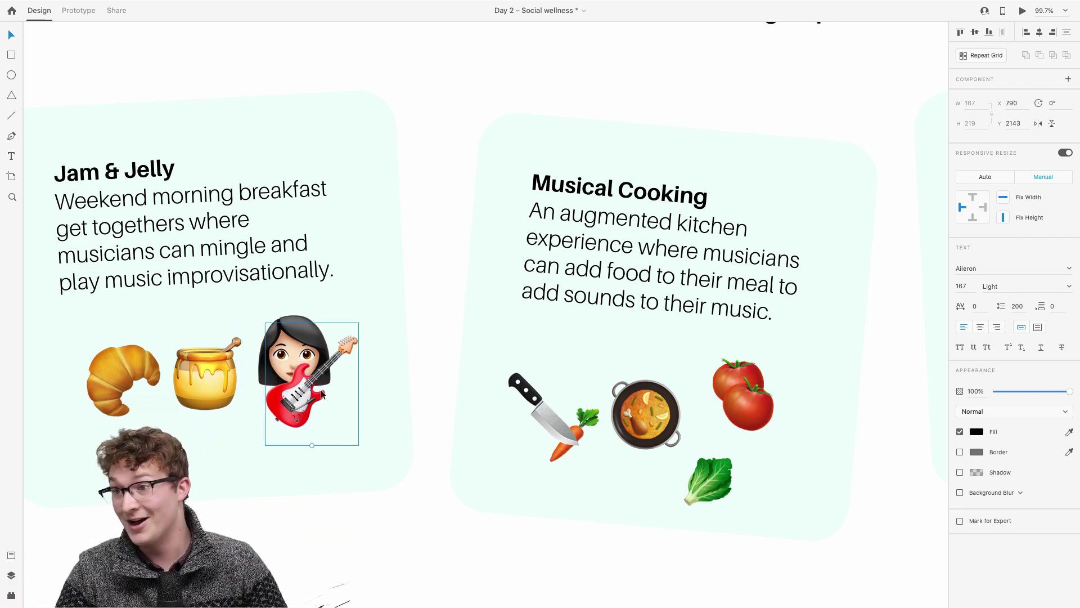
Examine the placeholders of the solution sentence and the blank iPhone artboard provided below it.
{"action": "scroll", "coordinate": [294, 348], "scroll_direction": "down", "scroll_amount": 5}
{"action": "scroll", "coordinate": [292, 349], "scroll_direction": "down", "scroll_amount": 3}
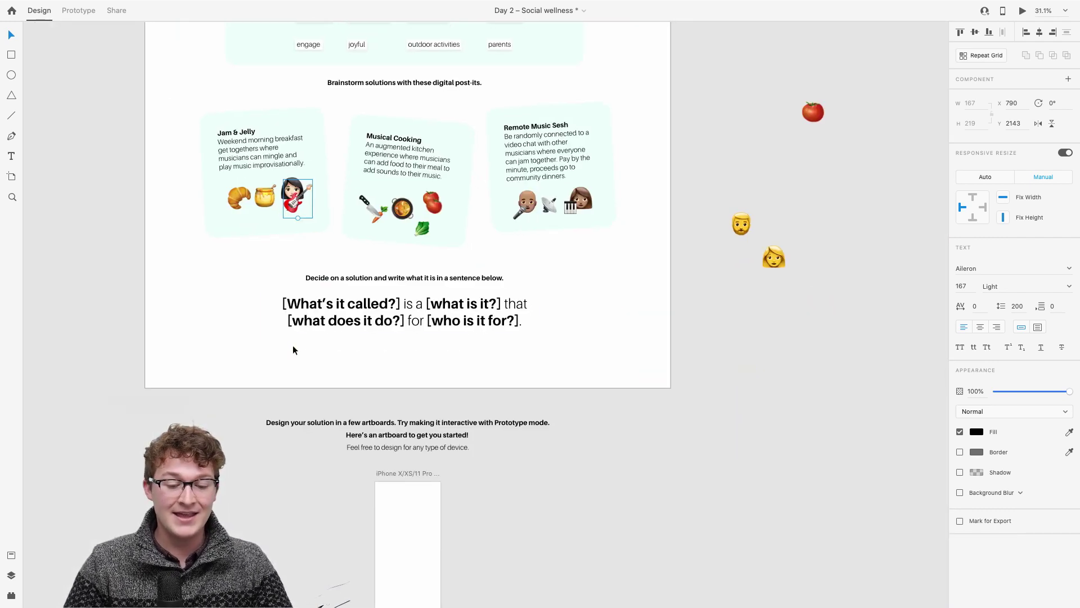
{"action": "scroll", "coordinate": [338, 315], "scroll_direction": "up", "scroll_amount": 3}
{"action": "scroll", "coordinate": [378, 316], "scroll_direction": "down", "scroll_amount": 2}
{"action": "scroll", "coordinate": [352, 306], "scroll_direction": "up", "scroll_amount": 2}
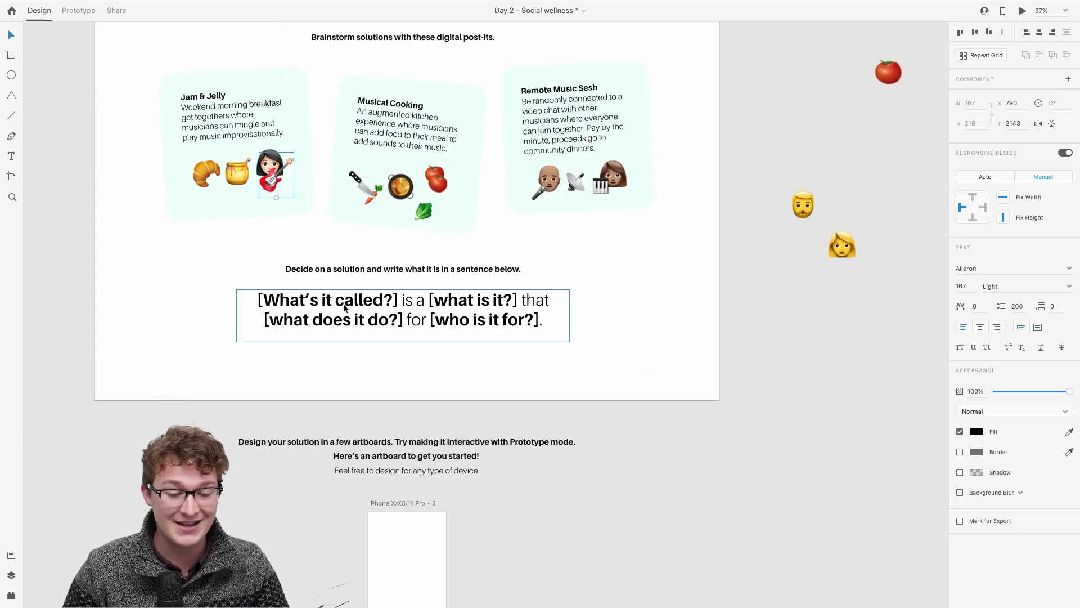
{"action": "double_click", "coordinate": [344, 304]}
{"action": "double_click", "coordinate": [299, 301]}
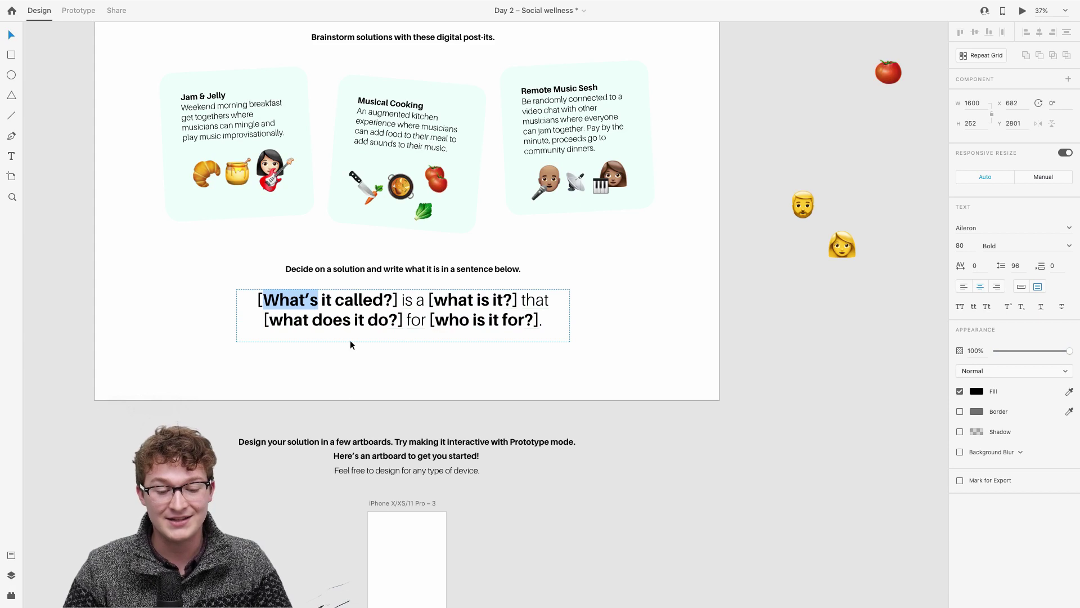
{"action": "double_click", "coordinate": [332, 321]}
{"action": "double_click", "coordinate": [478, 323]}
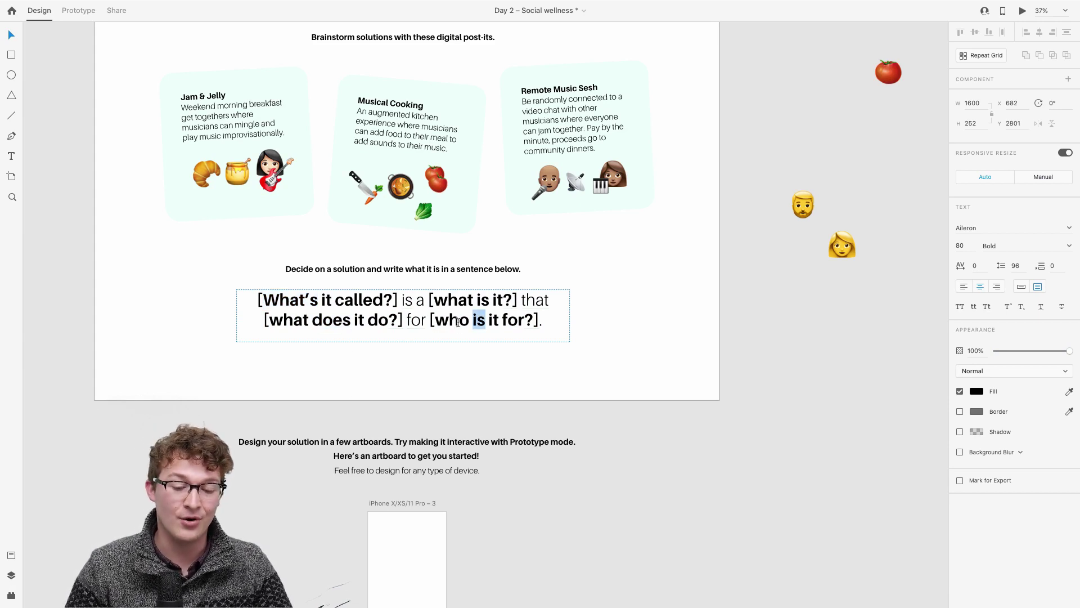
{"action": "key", "text": "Escape"}
{"action": "scroll", "coordinate": [663, 432], "scroll_direction": "down", "scroll_amount": 3}
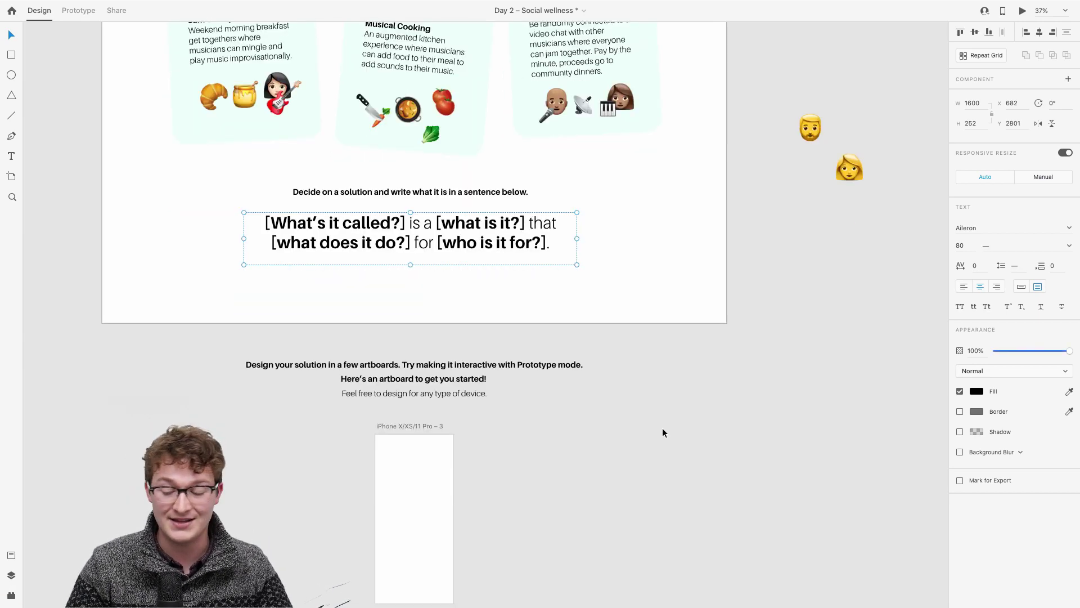
{"action": "left_click", "coordinate": [417, 400]}
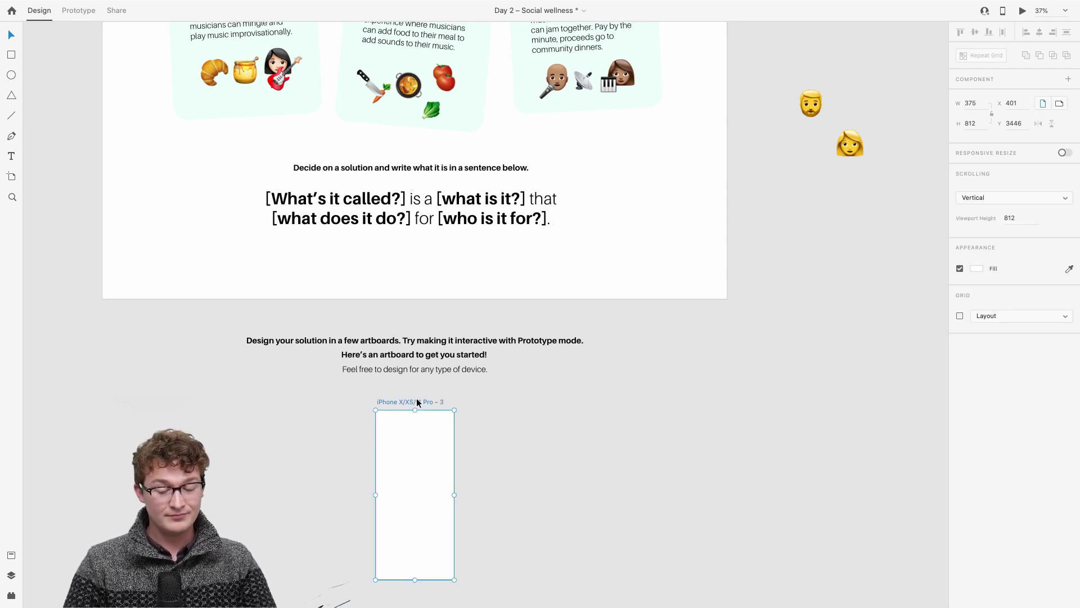
Review the three illustrated post-its against the solution sentence template to weigh which idea to design.
{"action": "scroll", "coordinate": [417, 400], "scroll_direction": "up", "scroll_amount": 5}
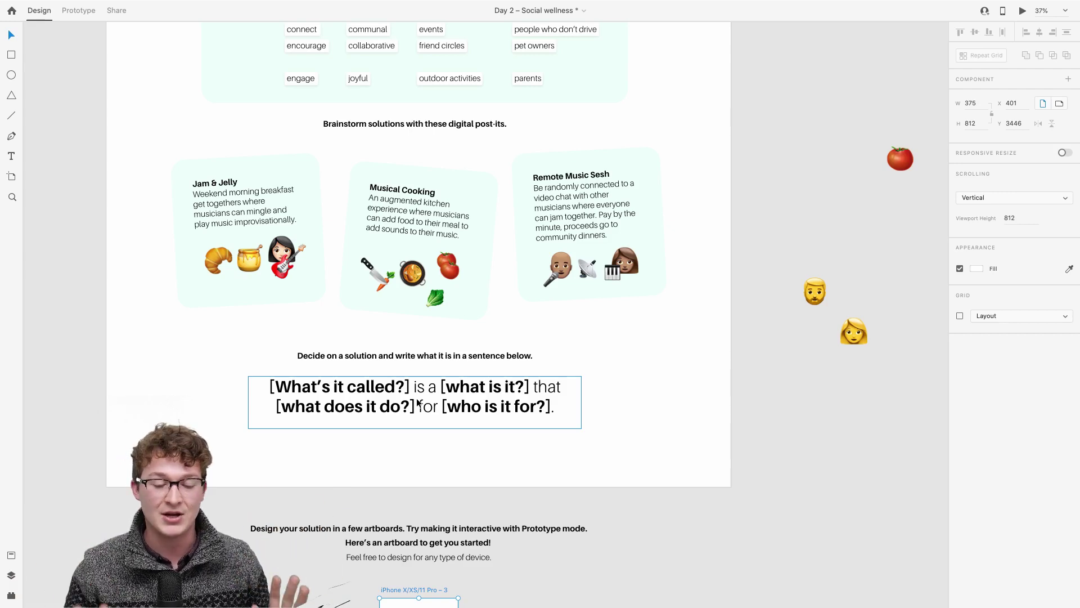
{"action": "scroll", "coordinate": [417, 401], "scroll_direction": "down", "scroll_amount": 3}
{"action": "scroll", "coordinate": [417, 401], "scroll_direction": "up", "scroll_amount": 3}
{"action": "scroll", "coordinate": [417, 400], "scroll_direction": "up", "scroll_amount": 2}
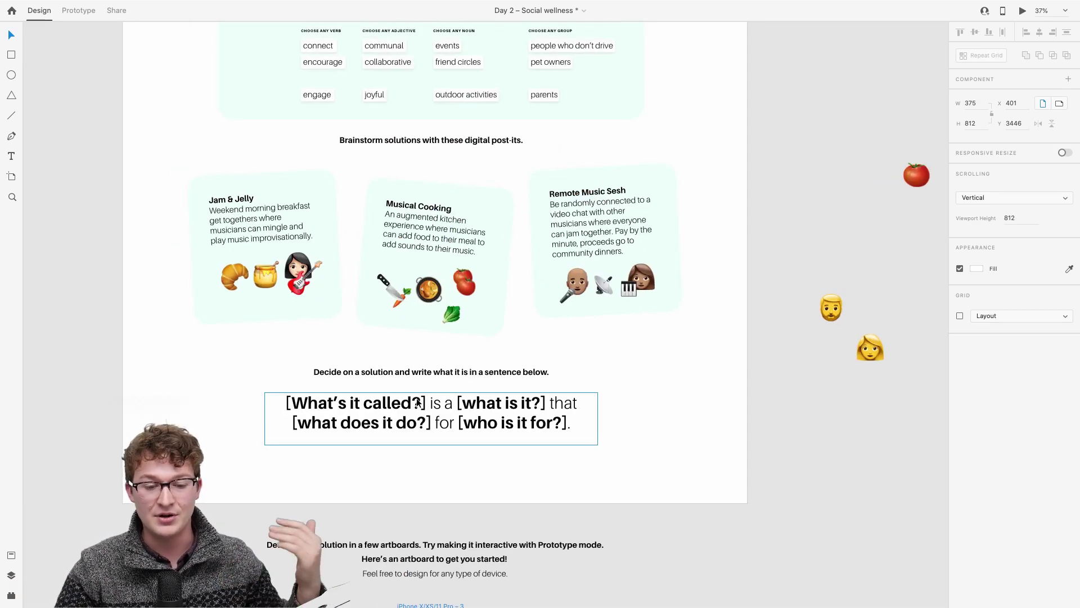
{"action": "scroll", "coordinate": [417, 401], "scroll_direction": "down", "scroll_amount": 2}
{"action": "scroll", "coordinate": [417, 401], "scroll_direction": "up", "scroll_amount": 2}
{"action": "scroll", "coordinate": [416, 398], "scroll_direction": "up", "scroll_amount": 2}
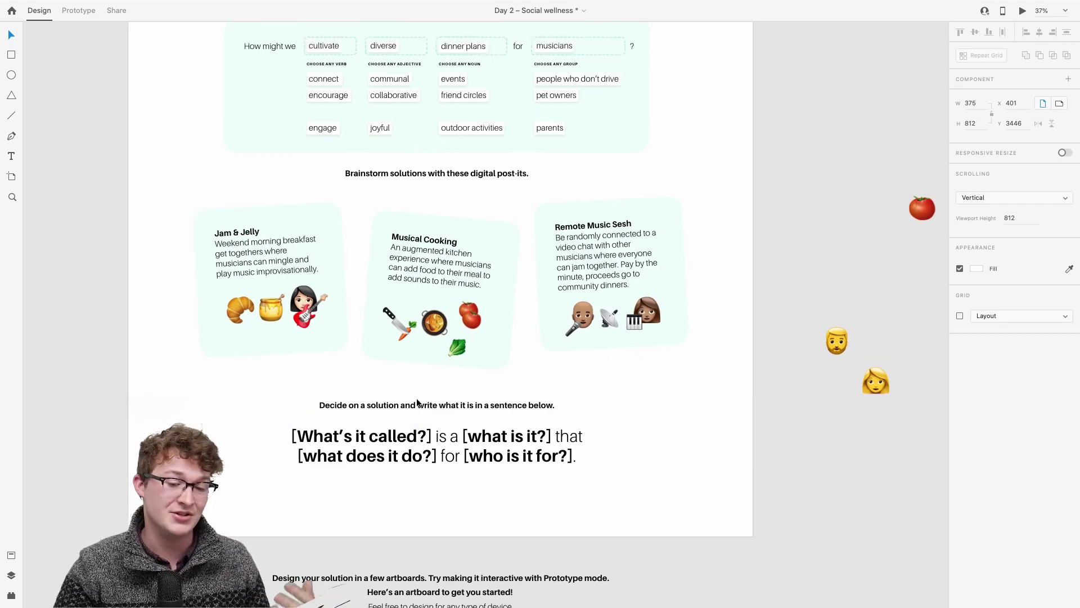
{"action": "scroll", "coordinate": [417, 397], "scroll_direction": "down", "scroll_amount": 8}
{"action": "scroll", "coordinate": [416, 398], "scroll_direction": "up", "scroll_amount": 5}
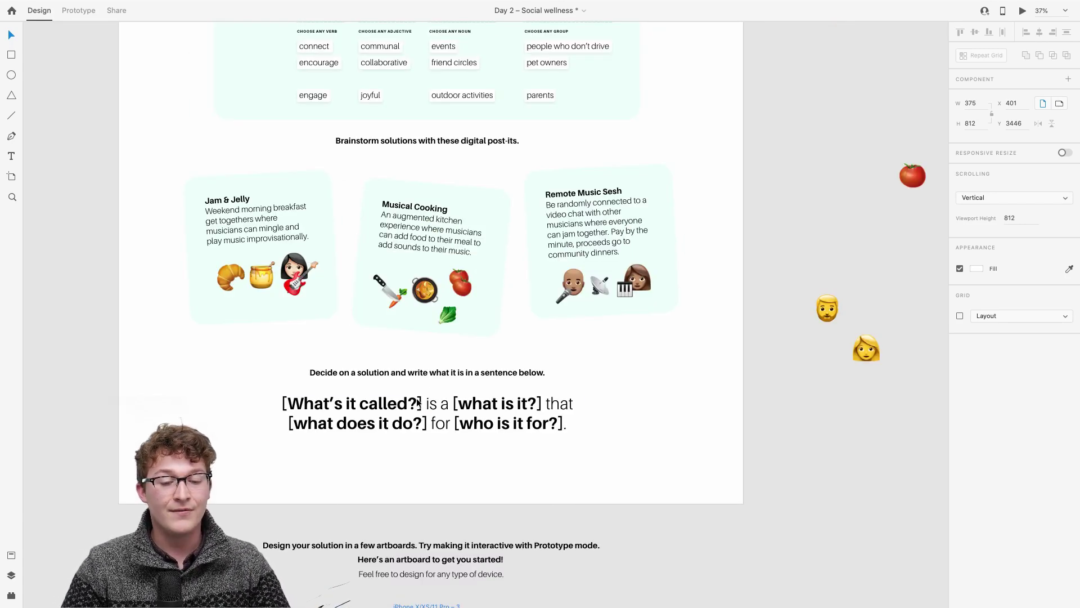
{"action": "scroll", "coordinate": [469, 311], "scroll_direction": "up", "scroll_amount": 3}
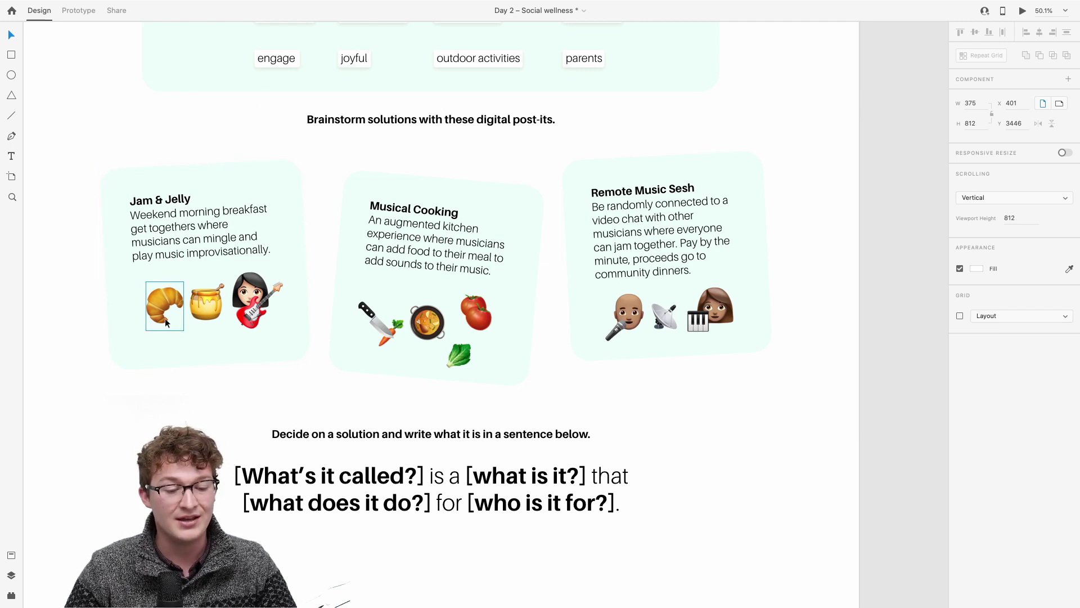
{"action": "scroll", "coordinate": [164, 318], "scroll_direction": "down", "scroll_amount": 1}
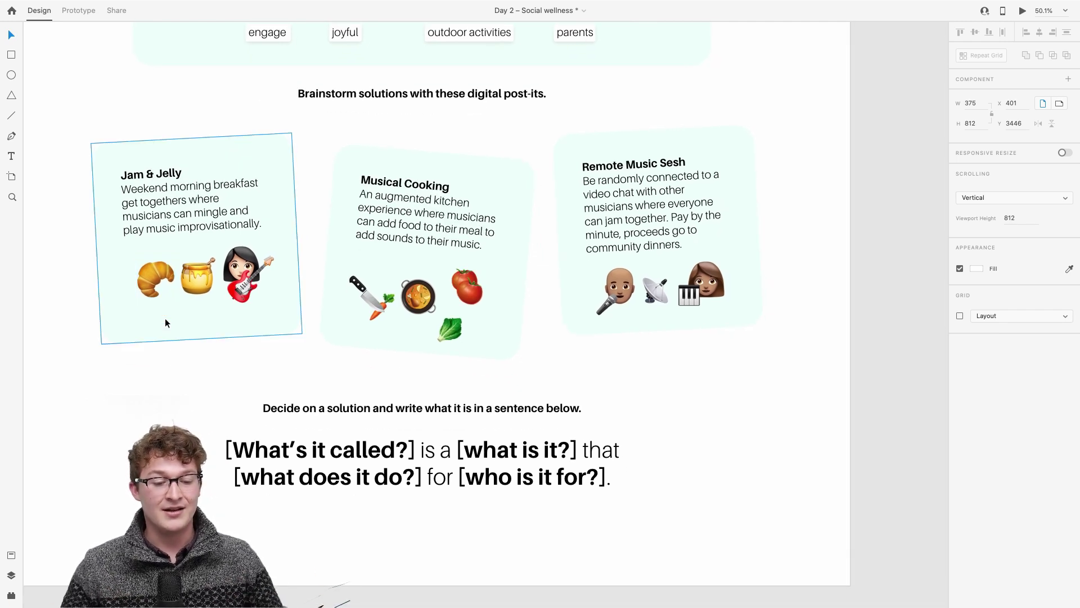
Draw a square of about 72 × 72 near the upper-left corner of the iPhone artboard, at X 24, Y 24.
{"action": "scroll", "coordinate": [164, 319], "scroll_direction": "down", "scroll_amount": 10}
{"action": "scroll", "coordinate": [424, 347], "scroll_direction": "up", "scroll_amount": 5}
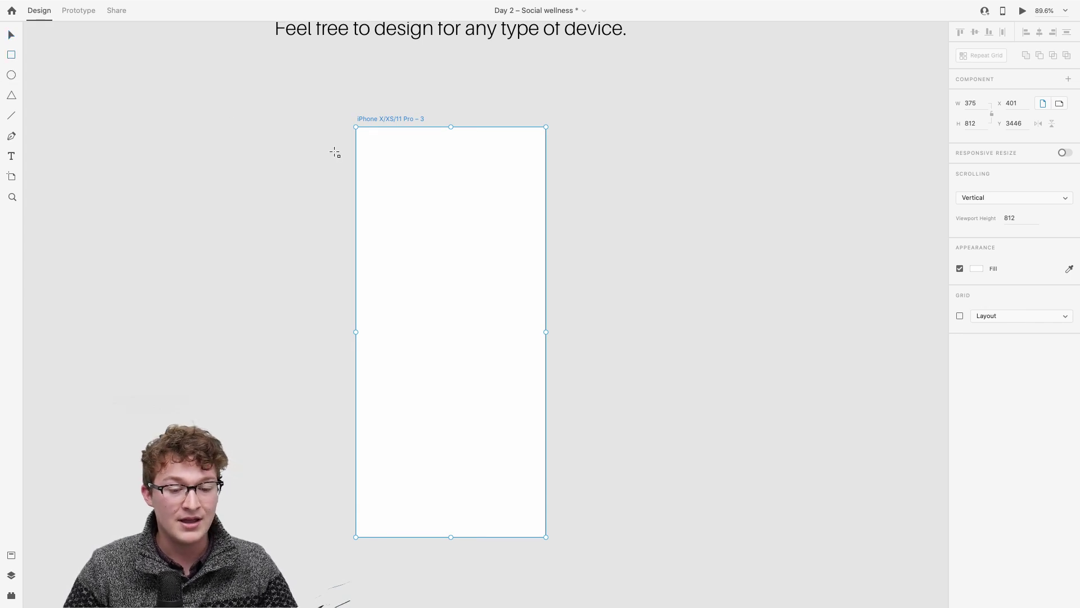
{"action": "scroll", "coordinate": [334, 152], "scroll_direction": "up", "scroll_amount": 3}
{"action": "left_click_drag", "start_coordinate": [383, 134], "coordinate": [509, 186]}
Widen the square on the iPhone artboard to a rectangle about 196 wide, keeping its height and left edge.
{"action": "scroll", "coordinate": [434, 161], "scroll_direction": "down", "scroll_amount": 8}
{"action": "scroll", "coordinate": [437, 162], "scroll_direction": "up", "scroll_amount": 5}
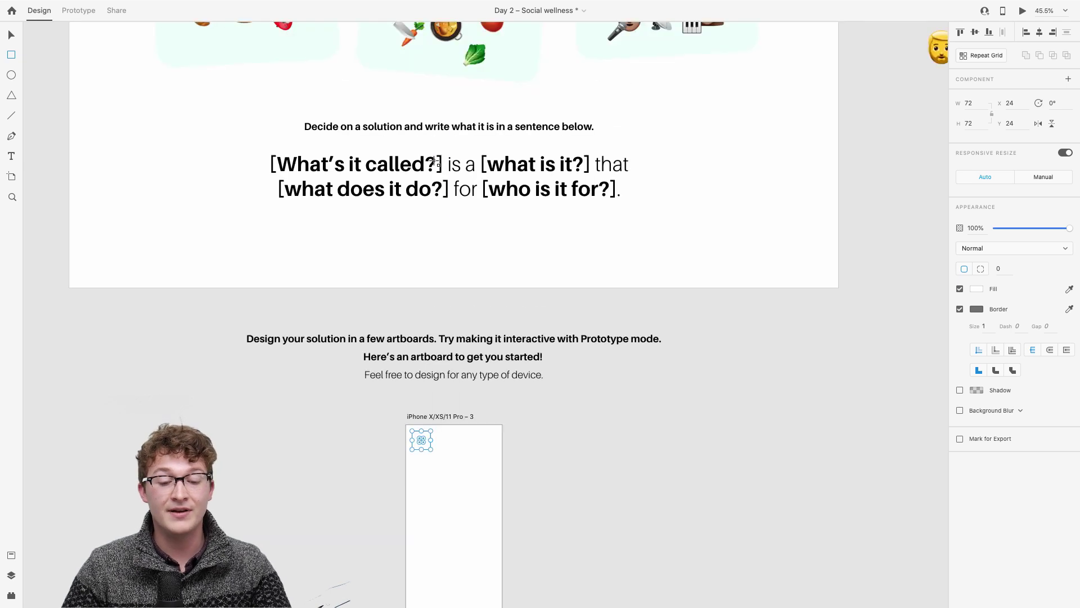
{"action": "scroll", "coordinate": [488, 393], "scroll_direction": "down", "scroll_amount": 5}
{"action": "scroll", "coordinate": [488, 393], "scroll_direction": "up", "scroll_amount": 5}
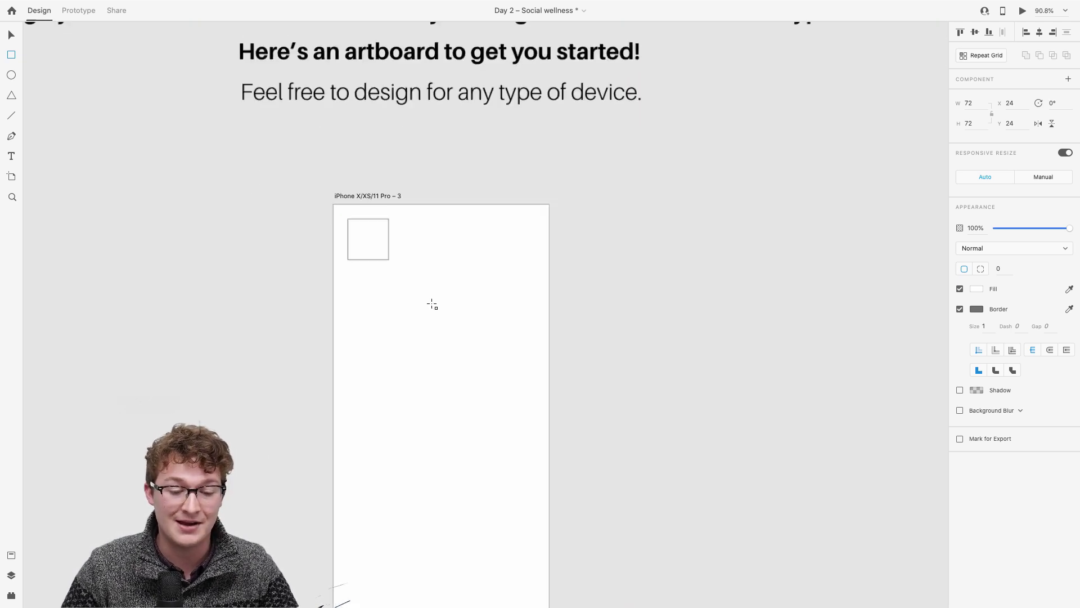
{"action": "scroll", "coordinate": [408, 280], "scroll_direction": "up", "scroll_amount": 5}
{"action": "left_click_drag", "start_coordinate": [359, 194], "coordinate": [479, 194]}
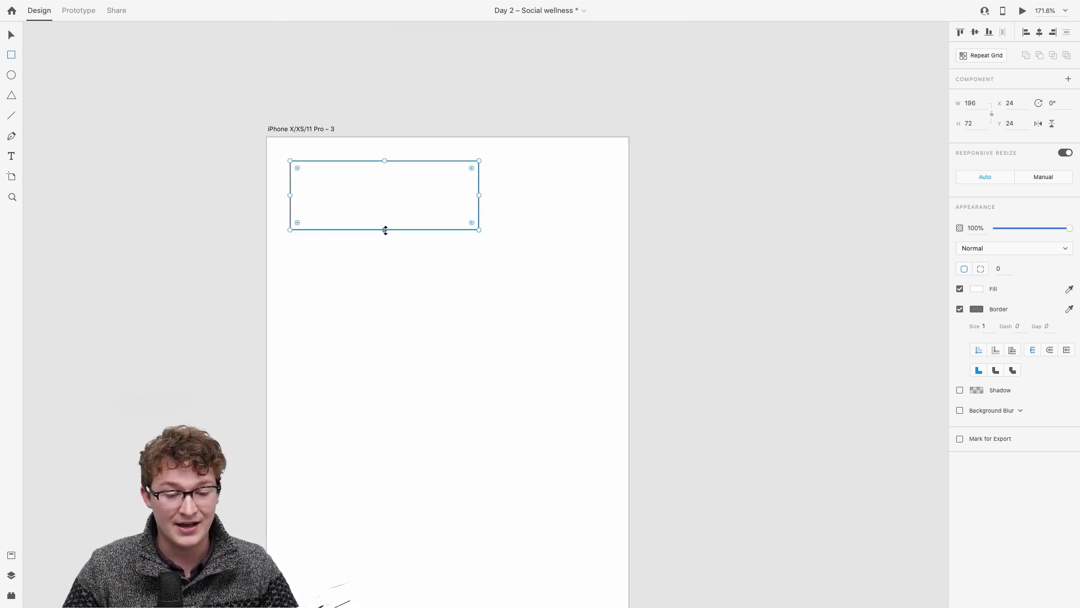
Round the rectangle's corners fully into a pill shape and reduce it to about 164 × 50.
{"action": "left_click_drag", "start_coordinate": [386, 230], "coordinate": [384, 223]}
{"action": "left_click_drag", "start_coordinate": [472, 168], "coordinate": [293, 242]}
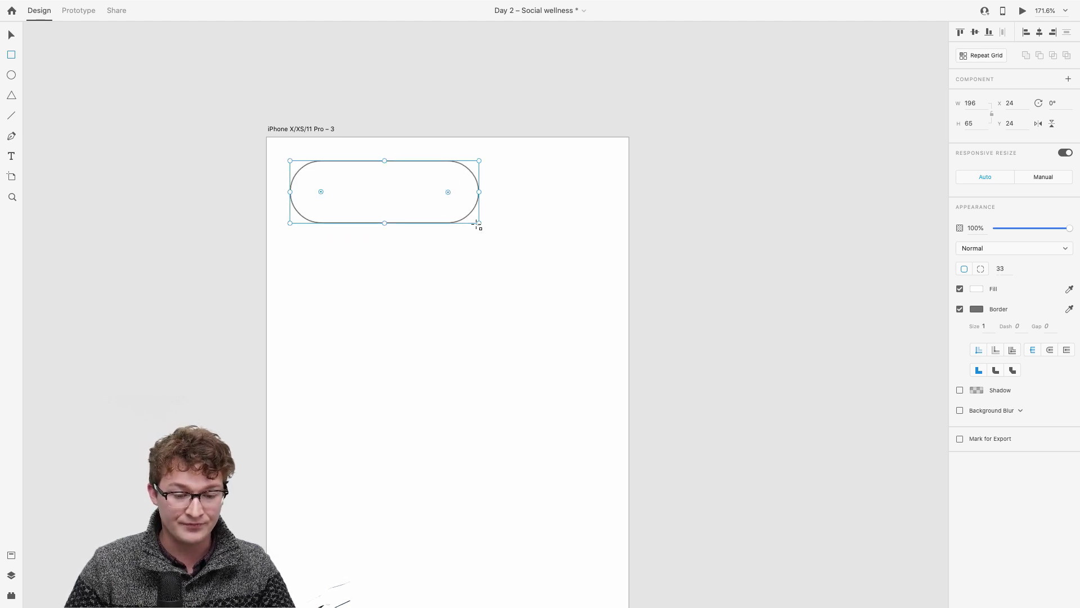
{"action": "left_click_drag", "start_coordinate": [478, 224], "coordinate": [447, 208]}
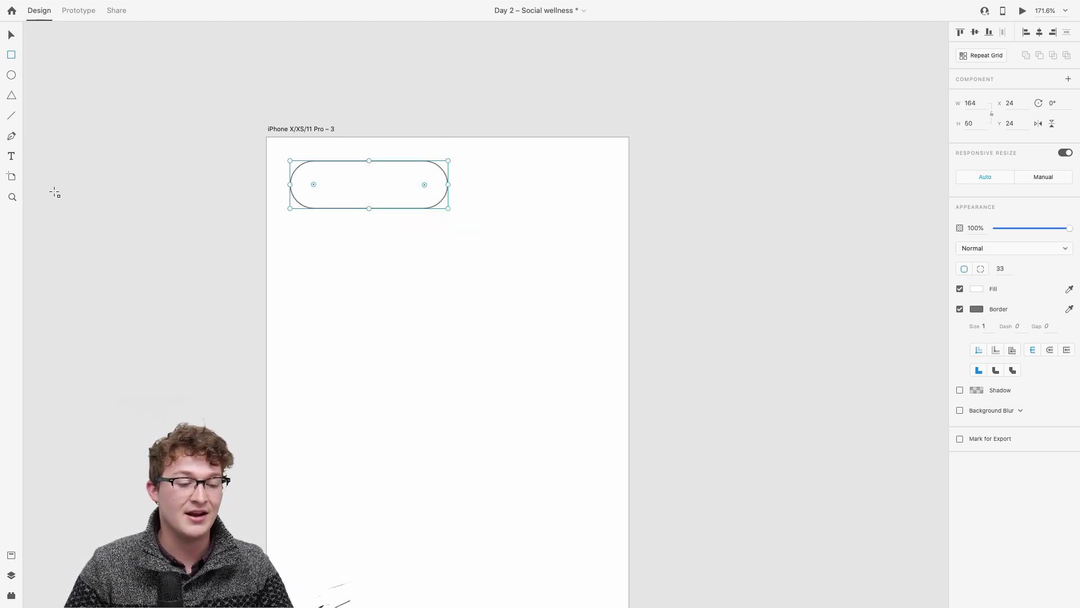
Add the text label "guitar", scale it down to size 37 and place it inside the pill.
{"action": "left_click", "coordinate": [370, 183]}
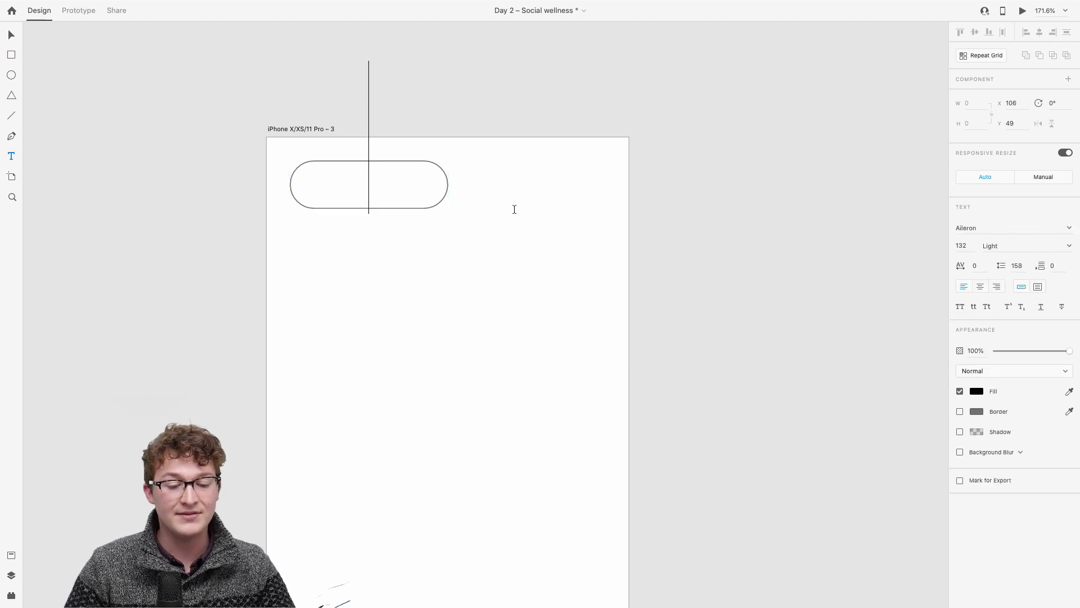
{"action": "type", "text": "guitar"}
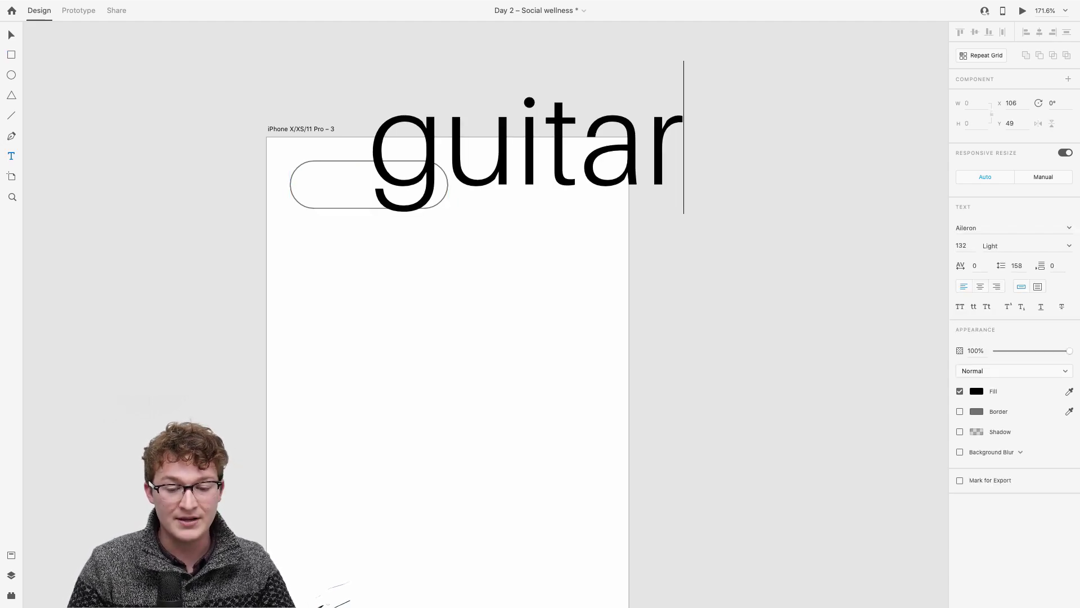
{"action": "key", "text": "Escape"}
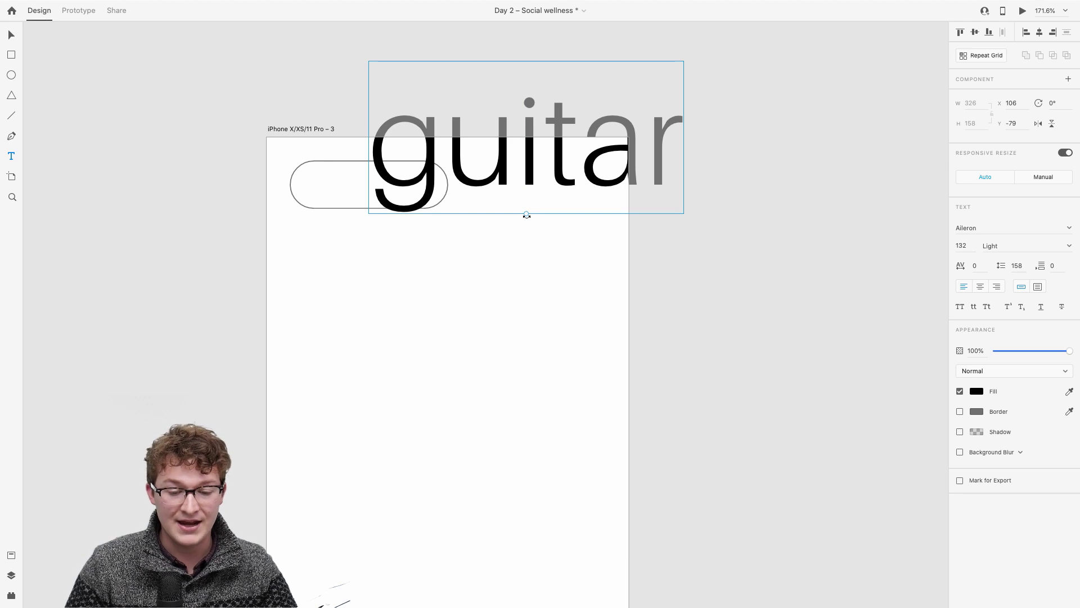
{"action": "left_click_drag", "start_coordinate": [527, 215], "coordinate": [354, 191]}
{"action": "scroll", "coordinate": [360, 191], "scroll_direction": "up", "scroll_amount": 5}
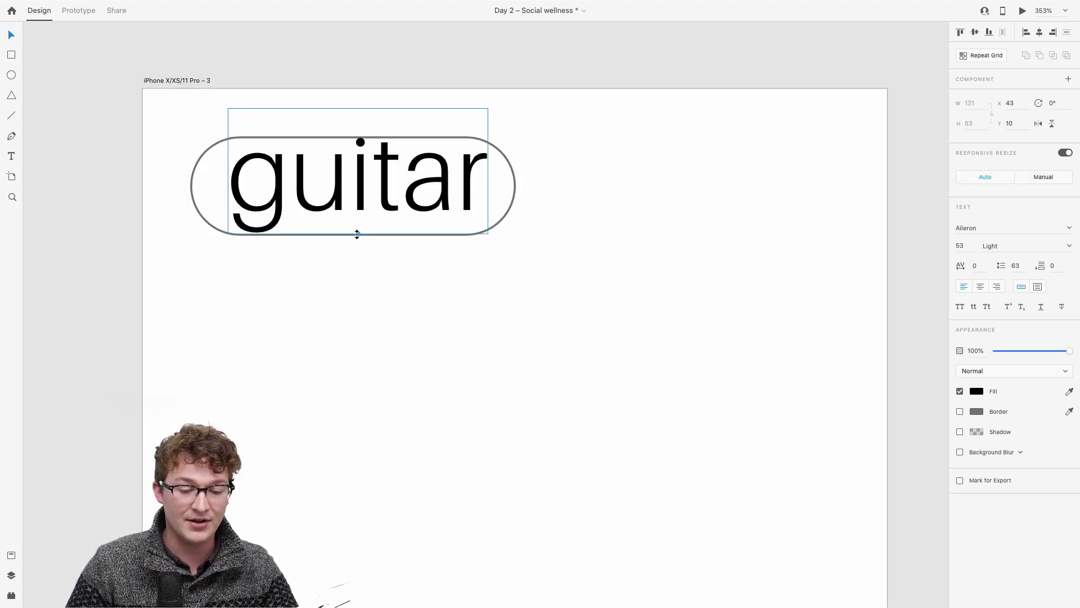
{"action": "left_click_drag", "start_coordinate": [357, 234], "coordinate": [358, 197]}
{"action": "left_click_drag", "start_coordinate": [369, 153], "coordinate": [360, 175]}
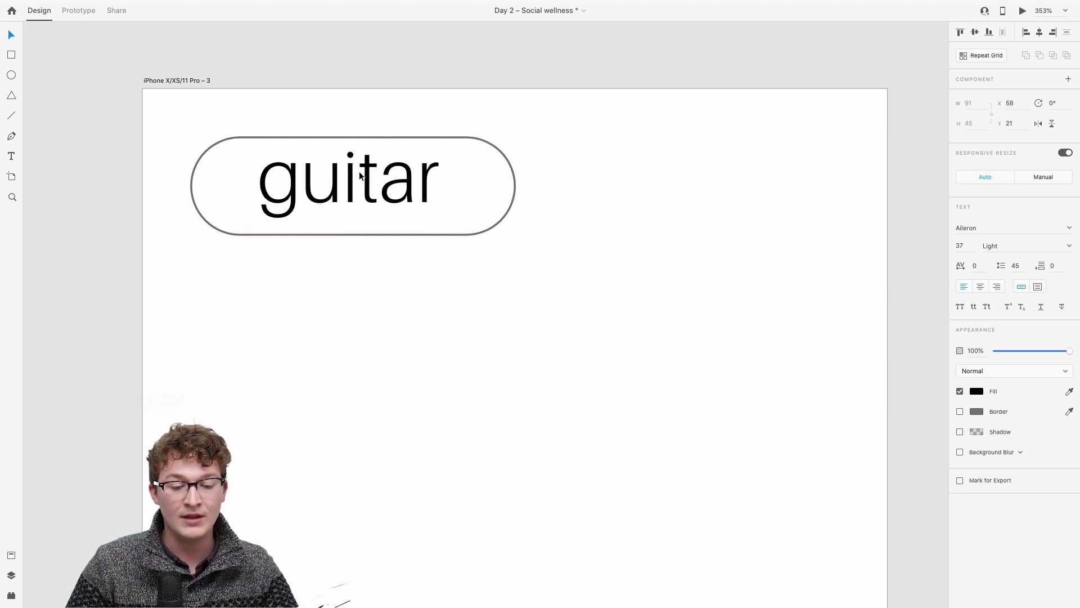
Fill the pill behind the guitar label with green (#00B778).
{"action": "scroll", "coordinate": [359, 171], "scroll_direction": "down", "scroll_amount": 6}
{"action": "scroll", "coordinate": [396, 134], "scroll_direction": "up", "scroll_amount": 3}
{"action": "left_click", "coordinate": [399, 135]}
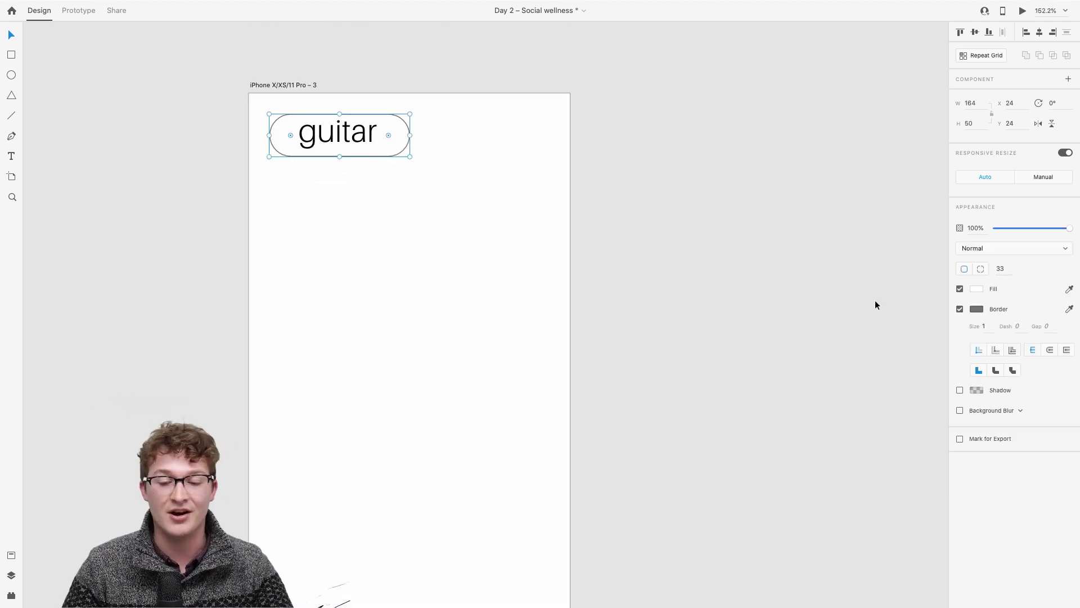
{"action": "left_click", "coordinate": [979, 292]}
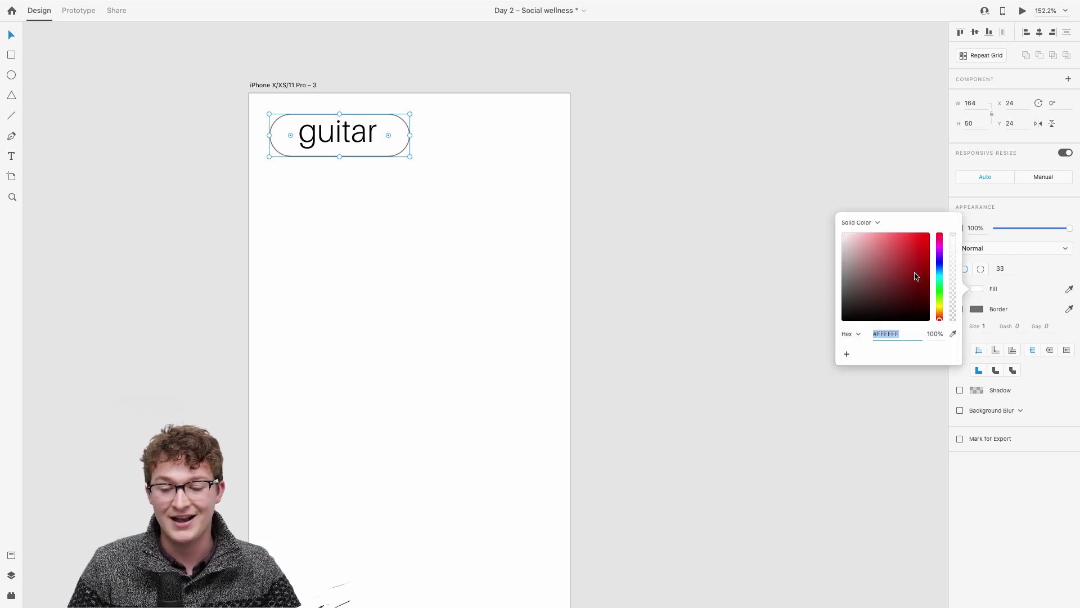
{"action": "mouse_move", "coordinate": [916, 276]}
{"action": "left_mouse_down"}
{"action": "mouse_move", "coordinate": [960, 246]}
{"action": "mouse_move", "coordinate": [938, 268]}
{"action": "mouse_move", "coordinate": [943, 260]}
{"action": "mouse_move", "coordinate": [940, 282]}
{"action": "left_mouse_up"}
{"action": "left_click", "coordinate": [906, 273]}
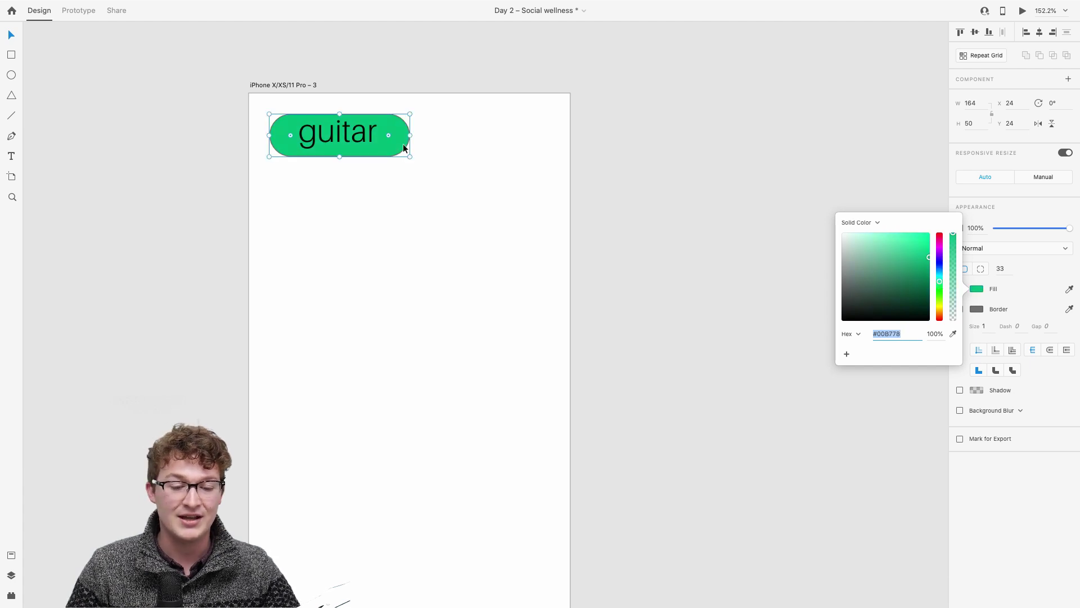
Set the guitar label to white (#FFFFFF) and Bold, and shrink it to size 28 near the pill's left end.
{"action": "left_click", "coordinate": [345, 137]}
{"action": "left_click", "coordinate": [977, 392]}
{"action": "type", "text": "fff"}
{"action": "key", "text": "Return"}
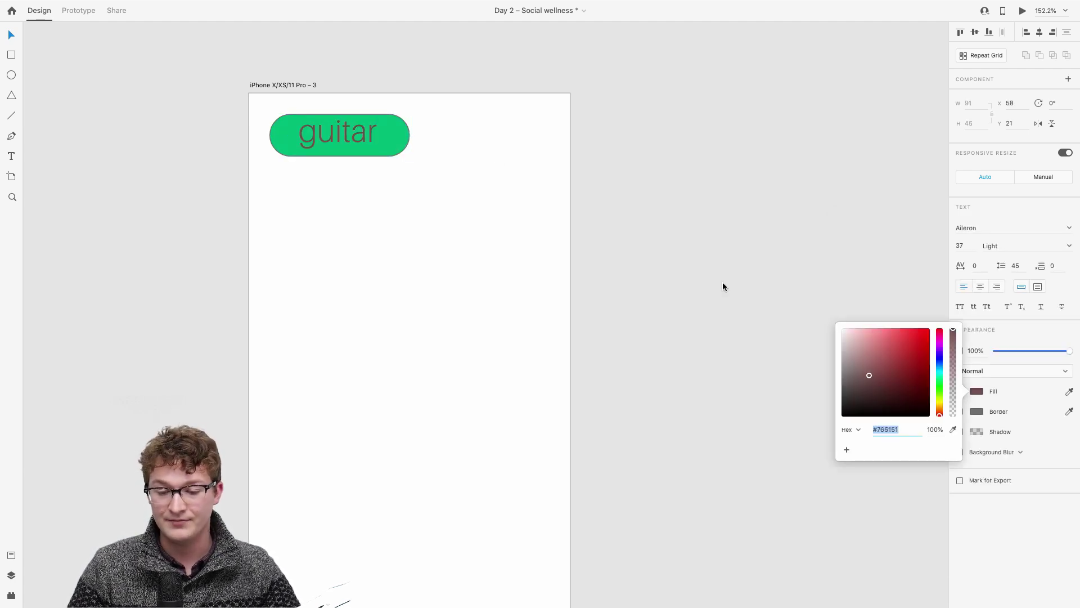
{"action": "key", "text": "super+equal"}
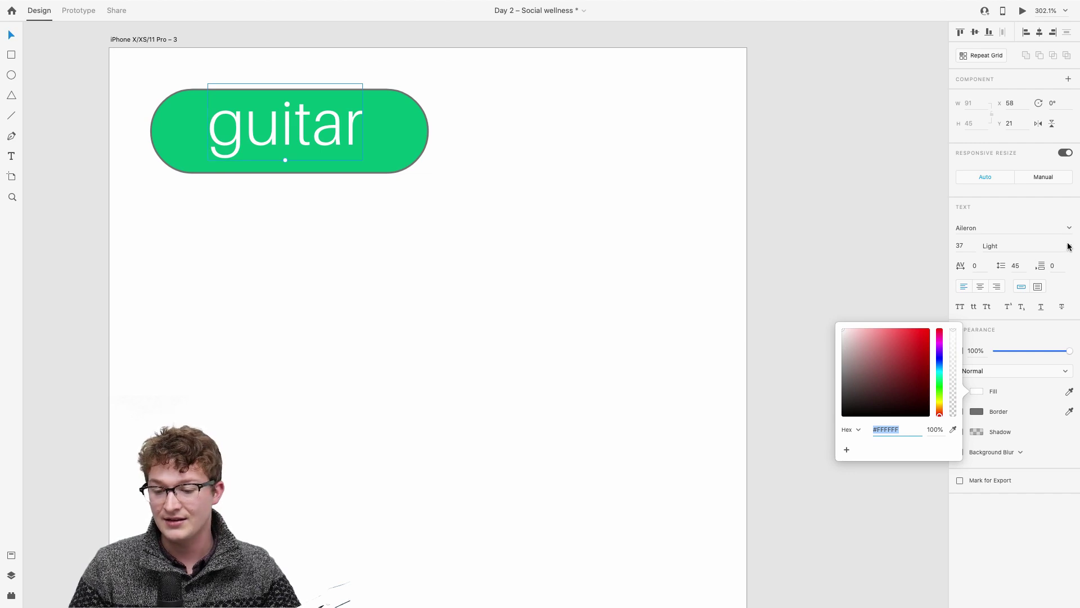
{"action": "left_click", "coordinate": [1069, 246]}
{"action": "left_click", "coordinate": [992, 411]}
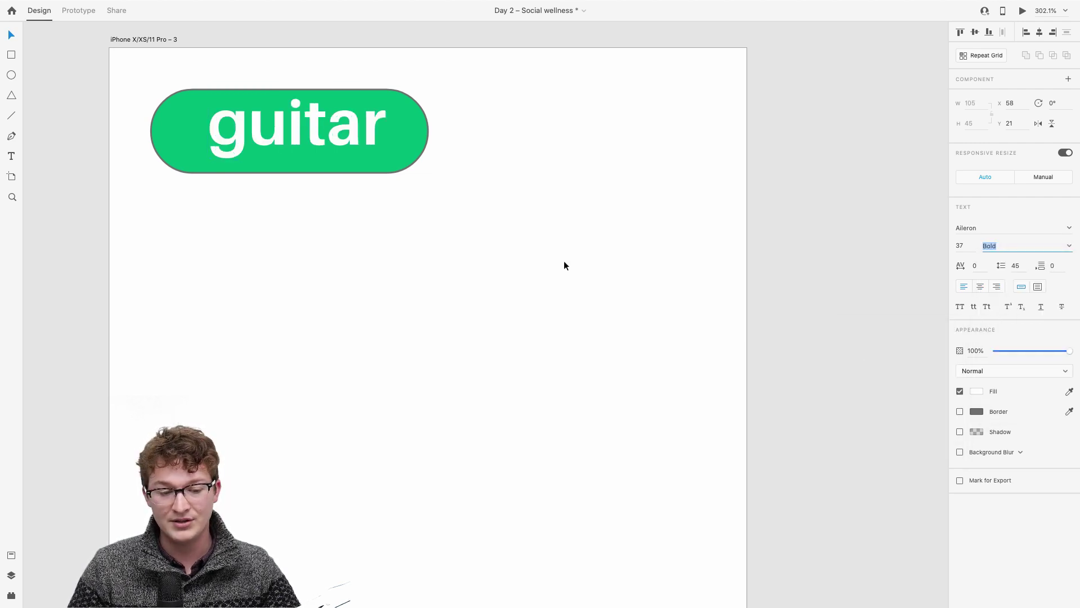
{"action": "left_click_drag", "start_coordinate": [316, 135], "coordinate": [242, 132]}
Remove the green pill's border and narrow the pill to about 121 wide around its label.
{"action": "left_click", "coordinate": [363, 131]}
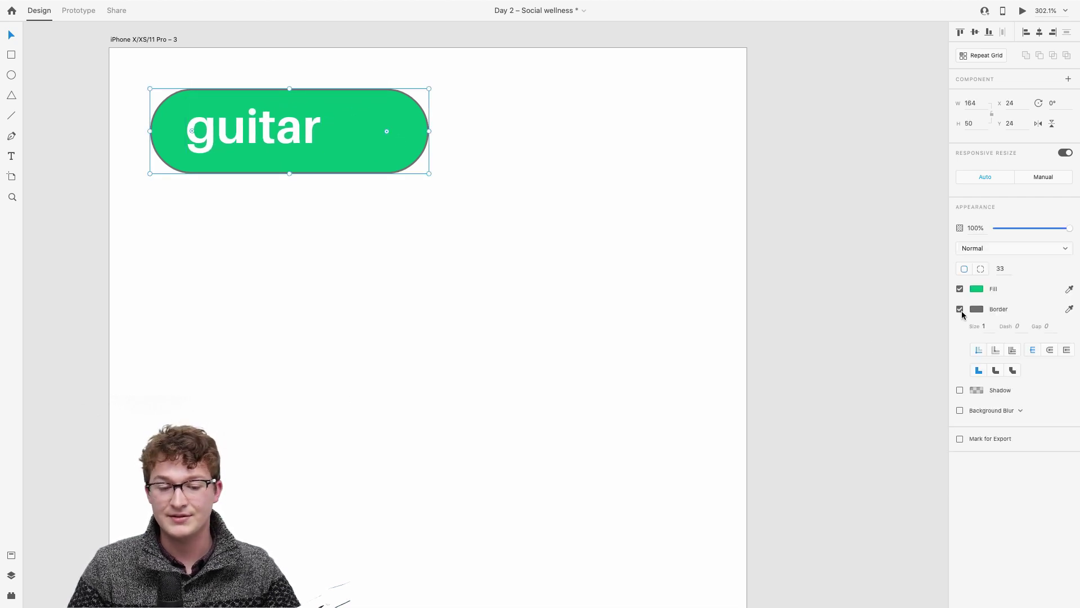
{"action": "left_click", "coordinate": [960, 309]}
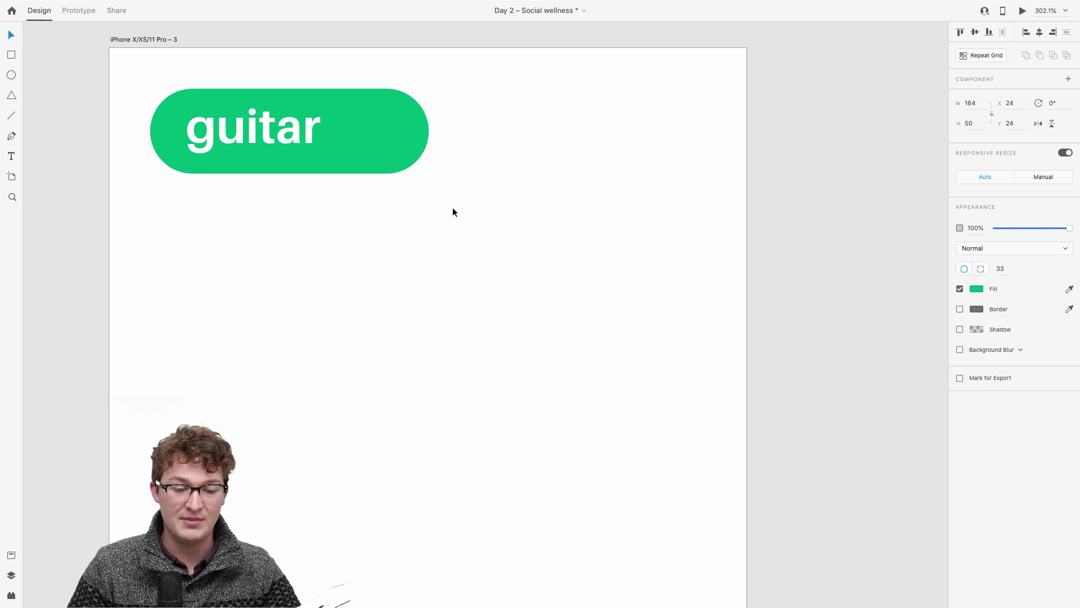
{"action": "left_click_drag", "start_coordinate": [430, 133], "coordinate": [256, 107]}
Group the guitar pill with its label and save the group as a component in the document assets.
{"action": "scroll", "coordinate": [356, 129], "scroll_direction": "down", "scroll_amount": 5}
{"action": "scroll", "coordinate": [411, 176], "scroll_direction": "up", "scroll_amount": 3}
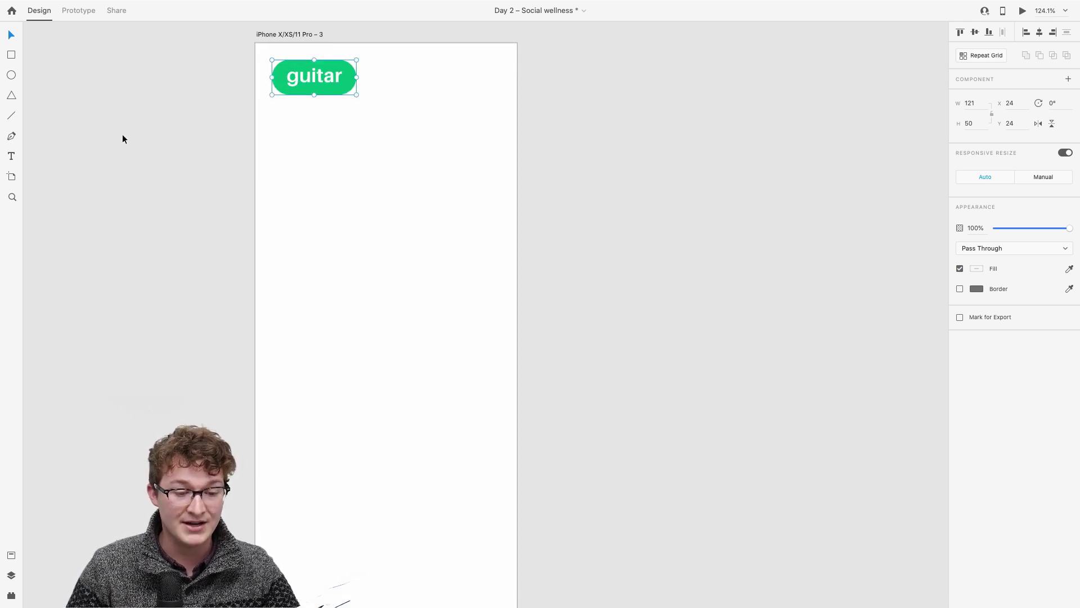
{"action": "left_click", "coordinate": [11, 576]}
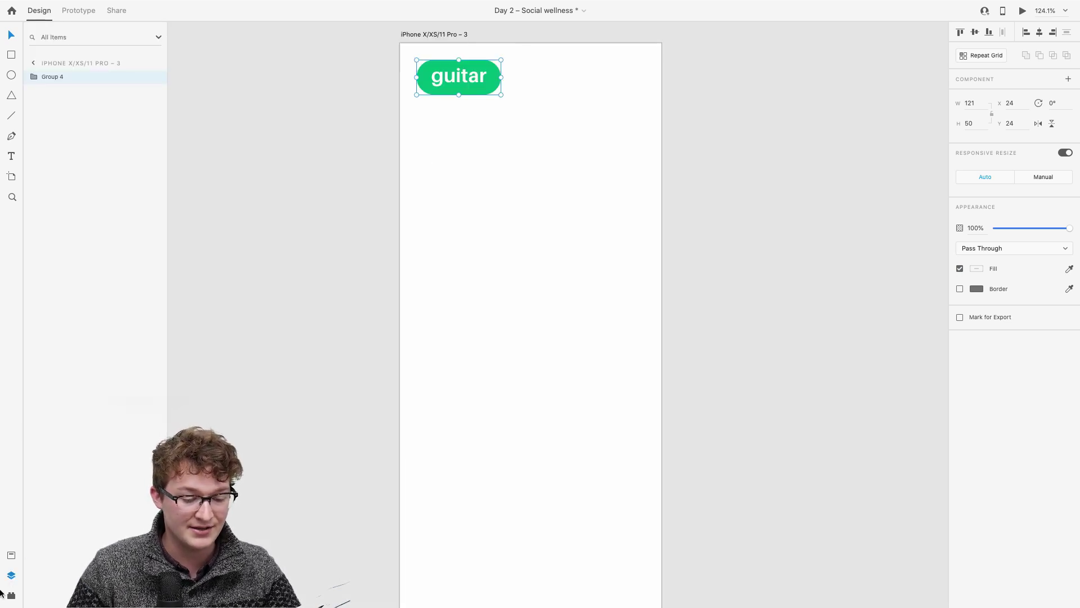
{"action": "left_click", "coordinate": [11, 556]}
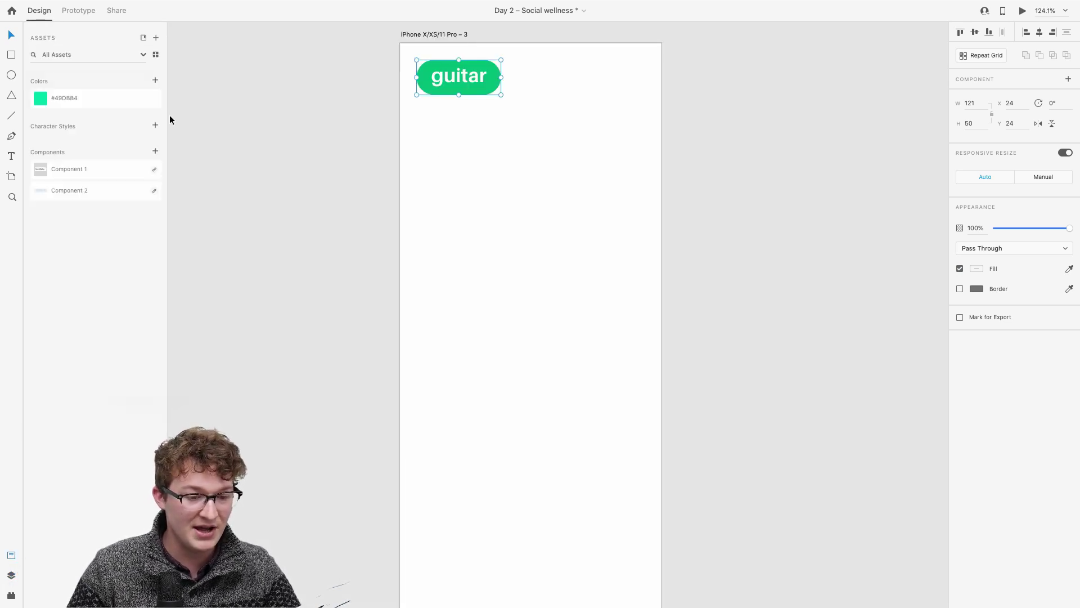
{"action": "left_click", "coordinate": [155, 151]}
Fill the iPhone artboard's background with black (#000000).
{"action": "left_click", "coordinate": [574, 164]}
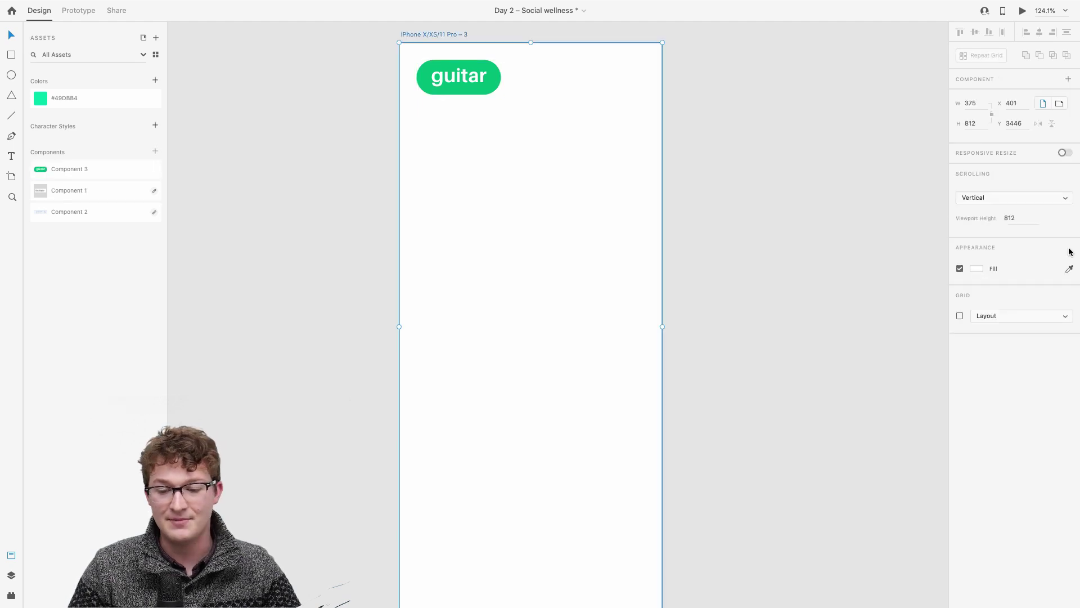
{"action": "left_click", "coordinate": [976, 269]}
{"action": "left_click_drag", "start_coordinate": [880, 289], "coordinate": [781, 405]}
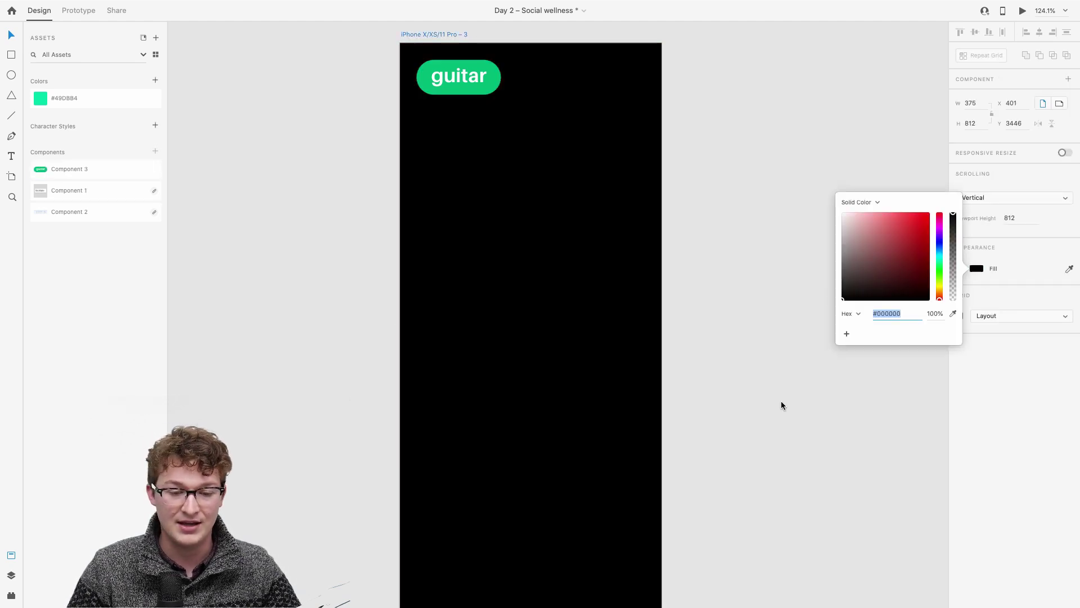
{"action": "left_click", "coordinate": [754, 381]}
{"action": "scroll", "coordinate": [691, 374], "scroll_direction": "right", "scroll_amount": 3}
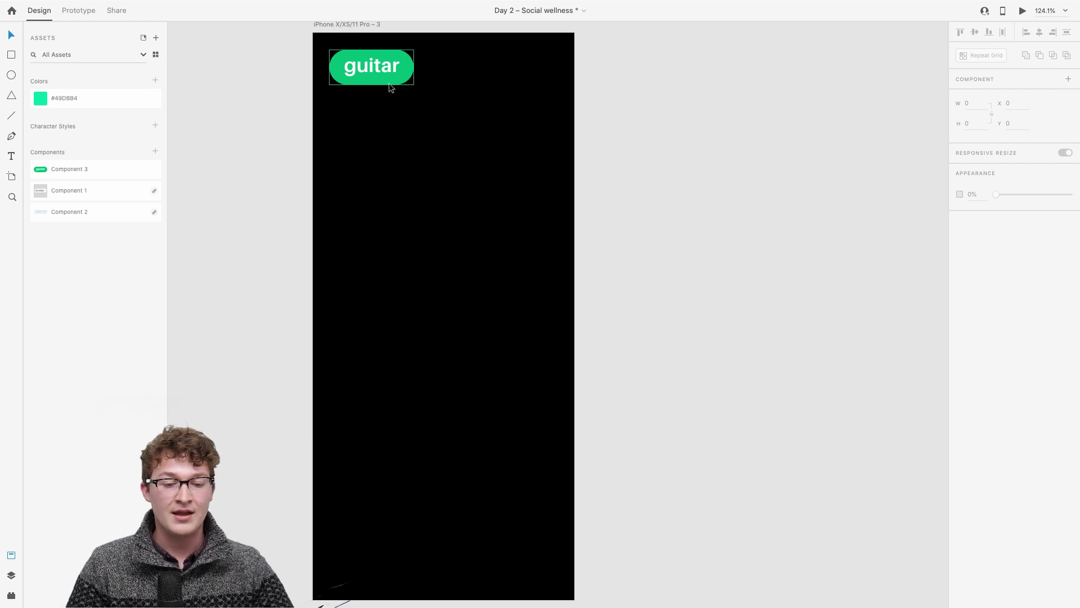
Move the guitar pill straight down to about Y 123, leaving room for a heading above it.
{"action": "left_click", "coordinate": [389, 82]}
{"action": "scroll", "coordinate": [389, 82], "scroll_direction": "up", "scroll_amount": 2}
{"action": "left_click_drag", "start_coordinate": [386, 103], "coordinate": [386, 174]}
Add the white bold heading "What do you play?" above the guitar pill and shift it left to fit the artboard.
{"action": "key", "text": "t"}
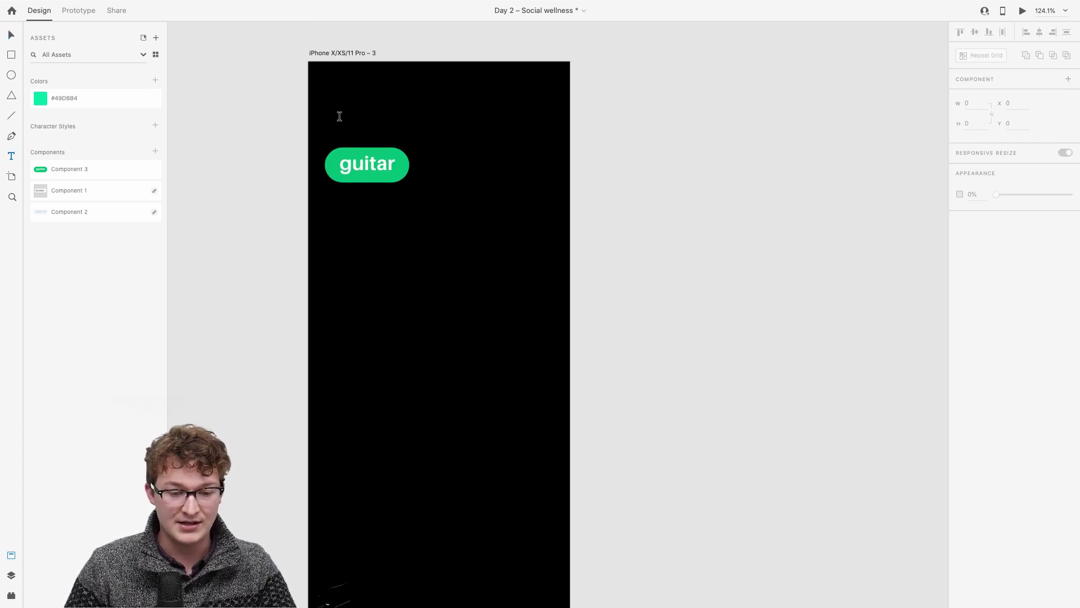
{"action": "left_click", "coordinate": [340, 117]}
{"action": "type", "text": "What do you play"}
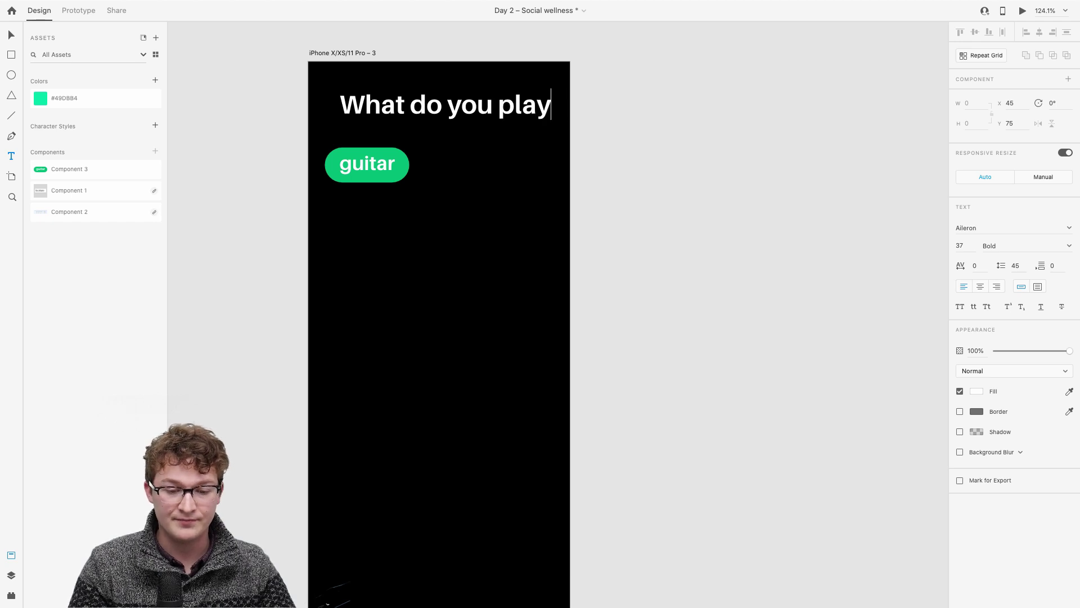
{"action": "type", "text": "?"}
{"action": "key", "text": "Escape"}
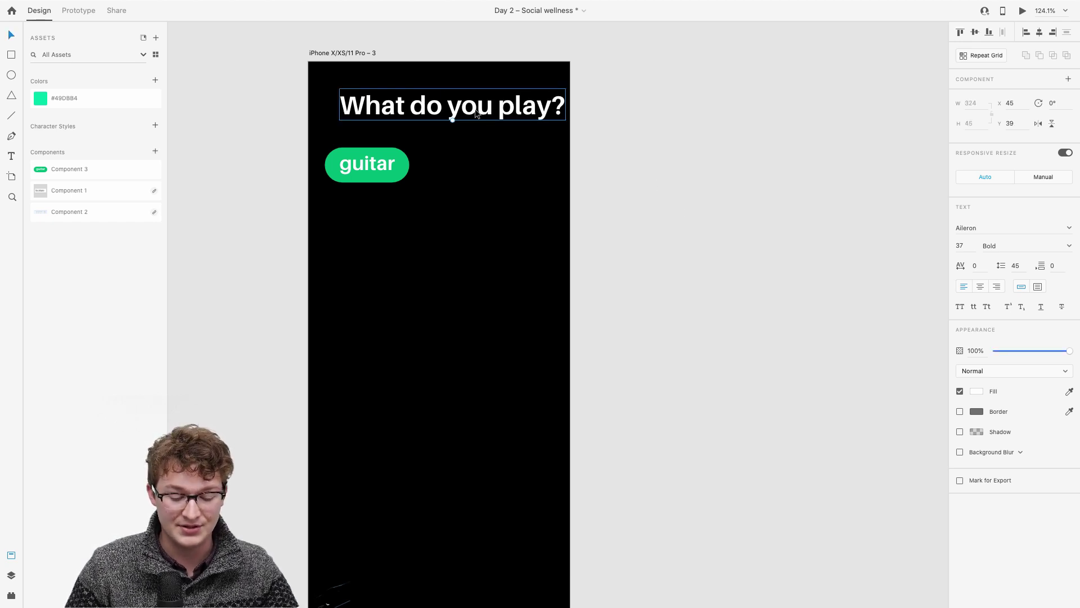
{"action": "left_click_drag", "start_coordinate": [476, 114], "coordinate": [463, 116]}
Duplicate the guitar pill to its right and change the copy's label to "sing".
{"action": "left_click_drag", "start_coordinate": [382, 179], "coordinate": [484, 174]}
{"action": "scroll", "coordinate": [484, 174], "scroll_direction": "up", "scroll_amount": 5}
{"action": "double_click", "coordinate": [471, 152]}
{"action": "double_click", "coordinate": [471, 152]}
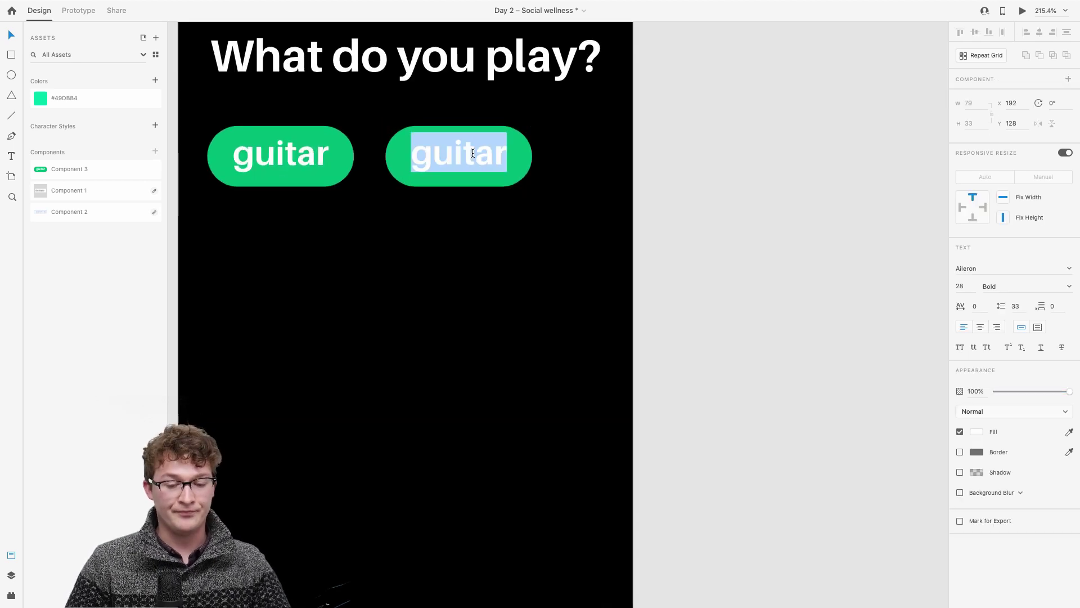
{"action": "type", "text": "sing"}
{"action": "key", "text": "Escape"}
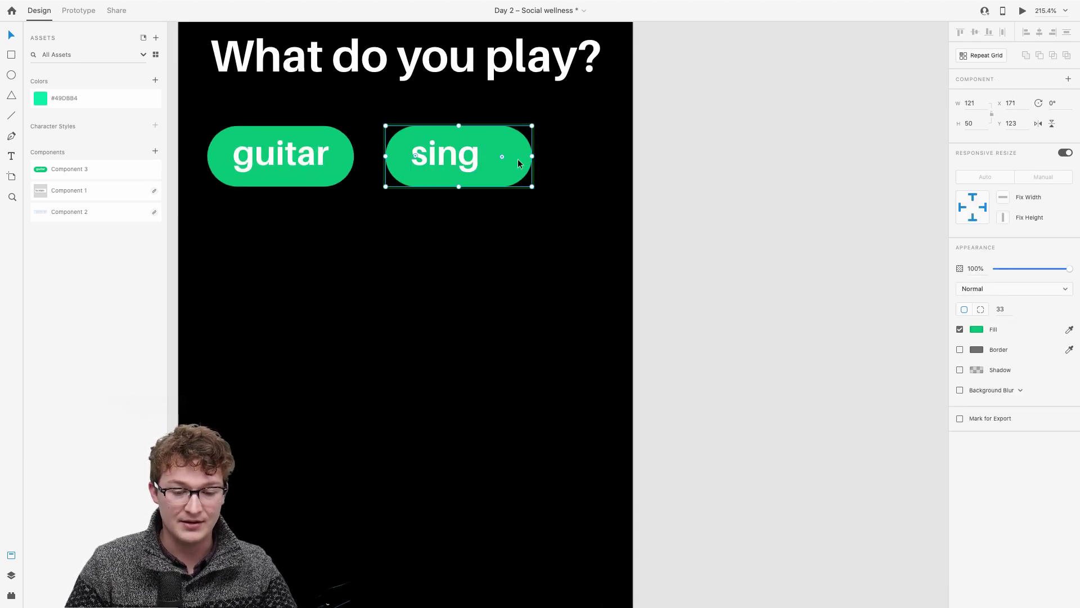
Narrow the sing pill to about 99 wide, closer to the guitar pill at X 160, and fill it with blue.
{"action": "left_click_drag", "start_coordinate": [531, 158], "coordinate": [445, 169]}
{"action": "left_click", "coordinate": [574, 177]}
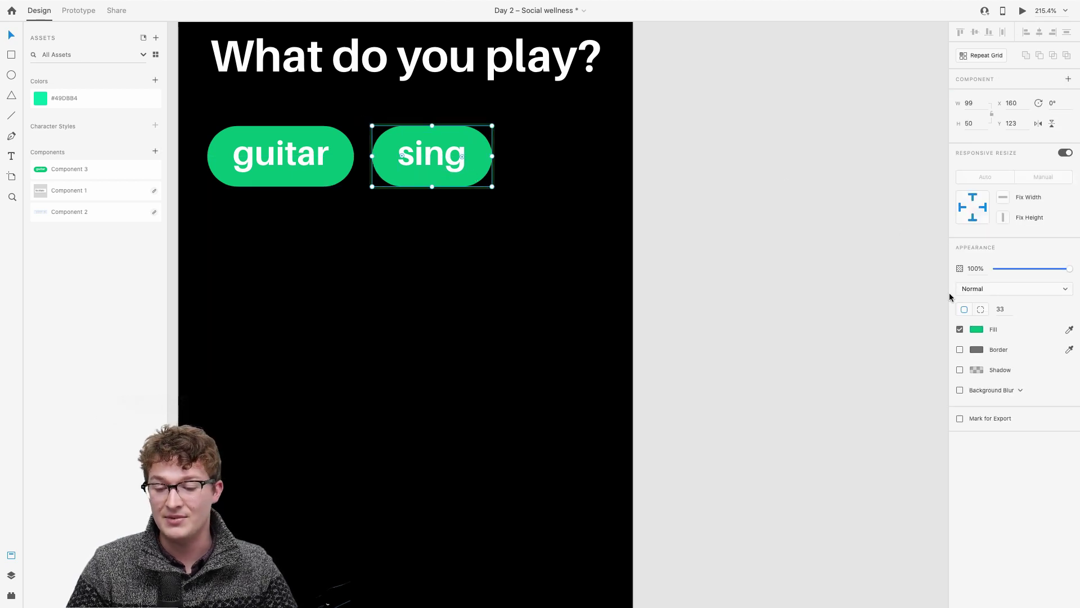
{"action": "left_click", "coordinate": [978, 329]}
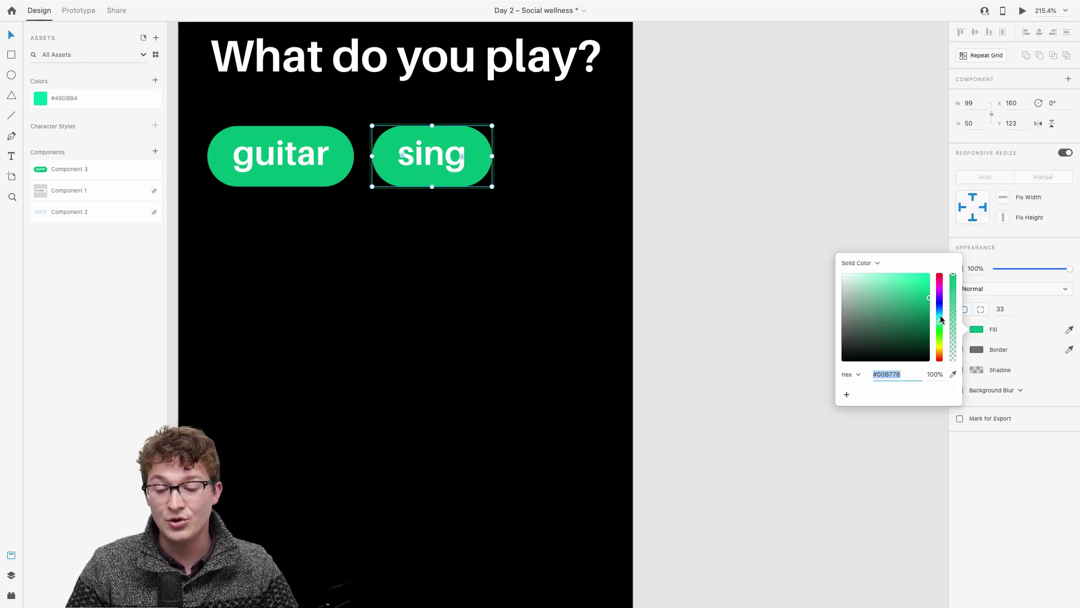
{"action": "left_click_drag", "start_coordinate": [941, 319], "coordinate": [940, 309]}
{"action": "left_click", "coordinate": [709, 287]}
{"action": "scroll", "coordinate": [709, 287], "scroll_direction": "down", "scroll_amount": 5}
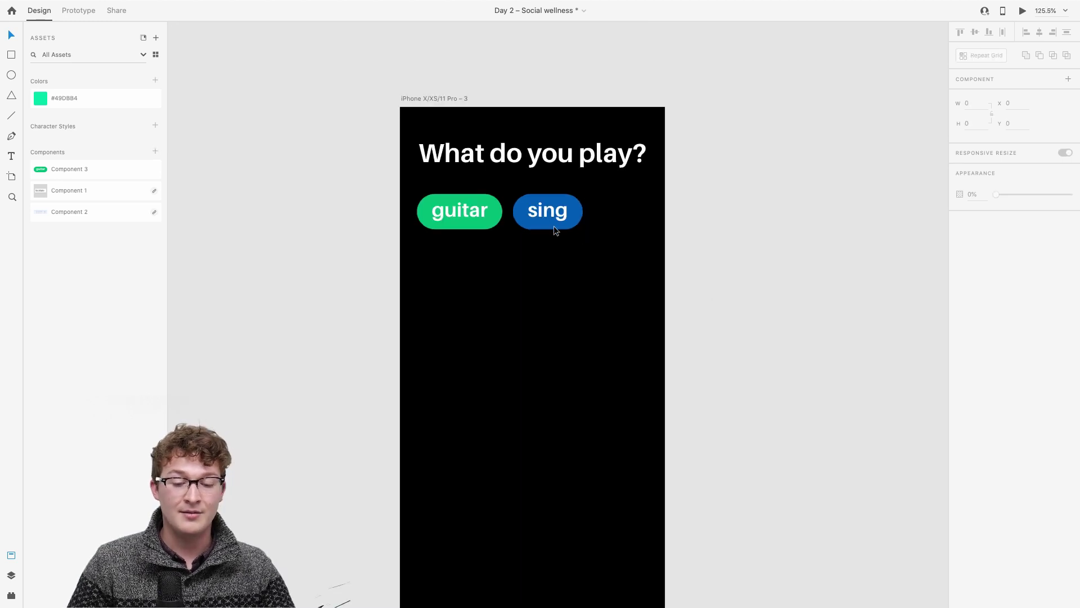
Duplicate the guitar pill directly below at Y 190 and change the copy's label to "piano".
{"action": "left_click_drag", "start_coordinate": [482, 210], "coordinate": [482, 260]}
{"action": "scroll", "coordinate": [483, 258], "scroll_direction": "up", "scroll_amount": 5}
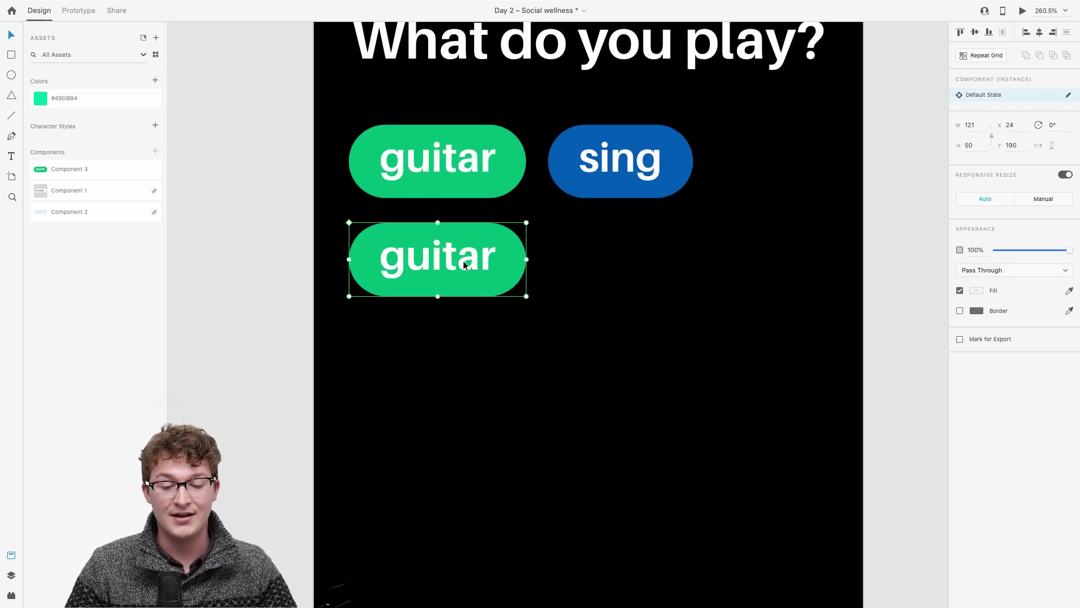
{"action": "double_click", "coordinate": [464, 262]}
{"action": "double_click", "coordinate": [464, 261]}
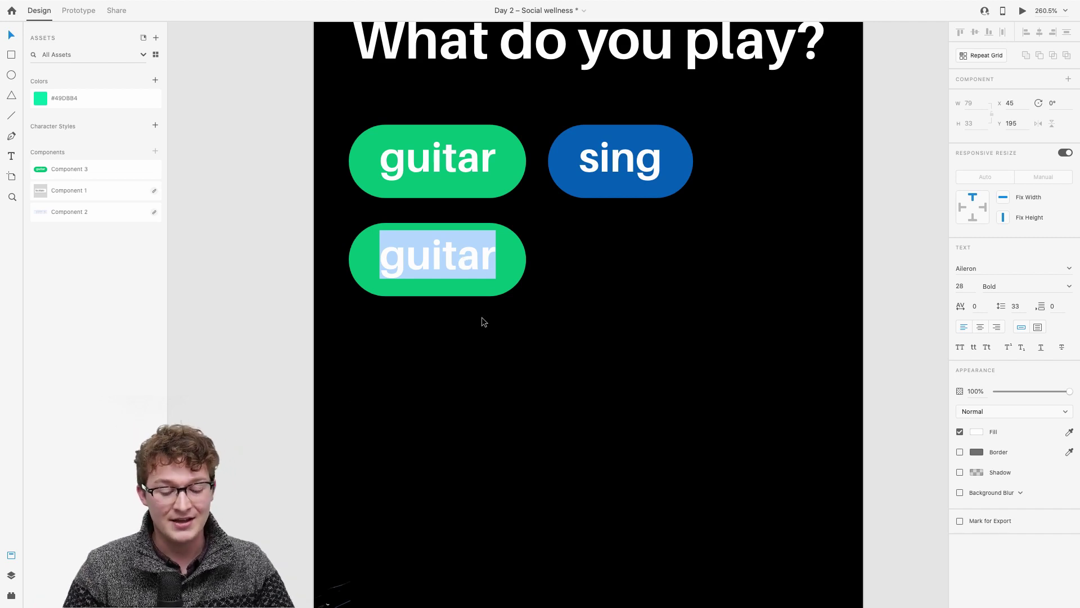
{"action": "type", "text": "piano"}
{"action": "key", "text": "Escape"}
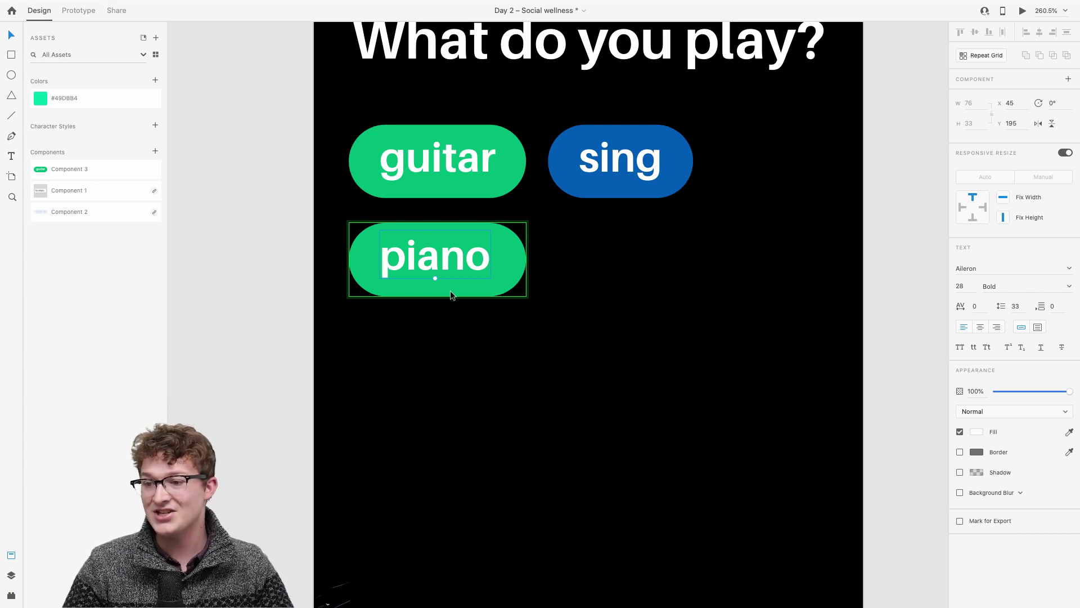
Fill the piano pill with dark gray so it looks unselected.
{"action": "scroll", "coordinate": [451, 290], "scroll_direction": "up", "scroll_amount": 2}
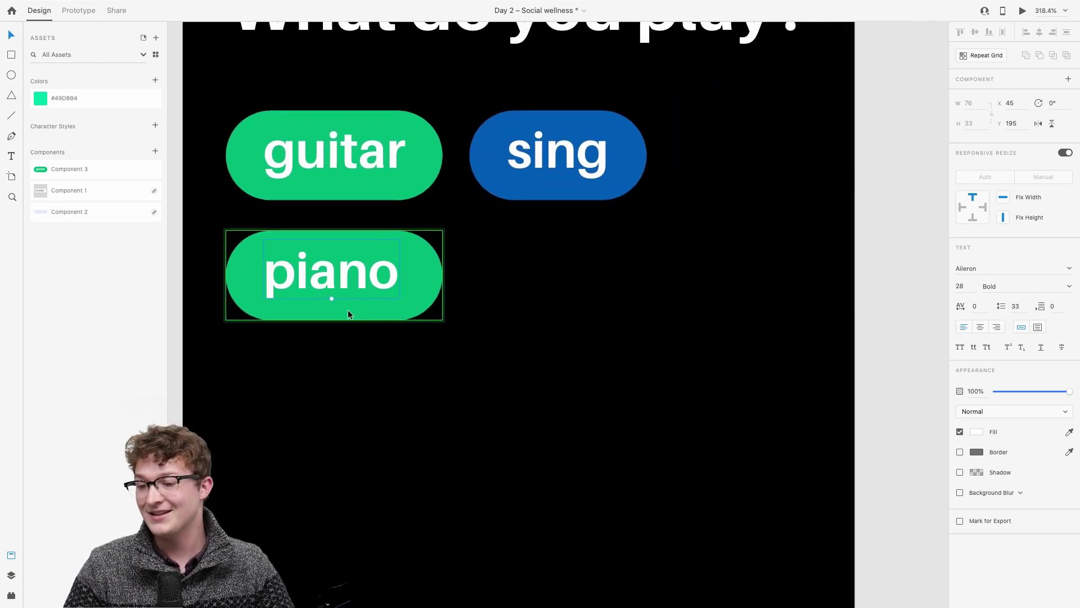
{"action": "left_click", "coordinate": [426, 313]}
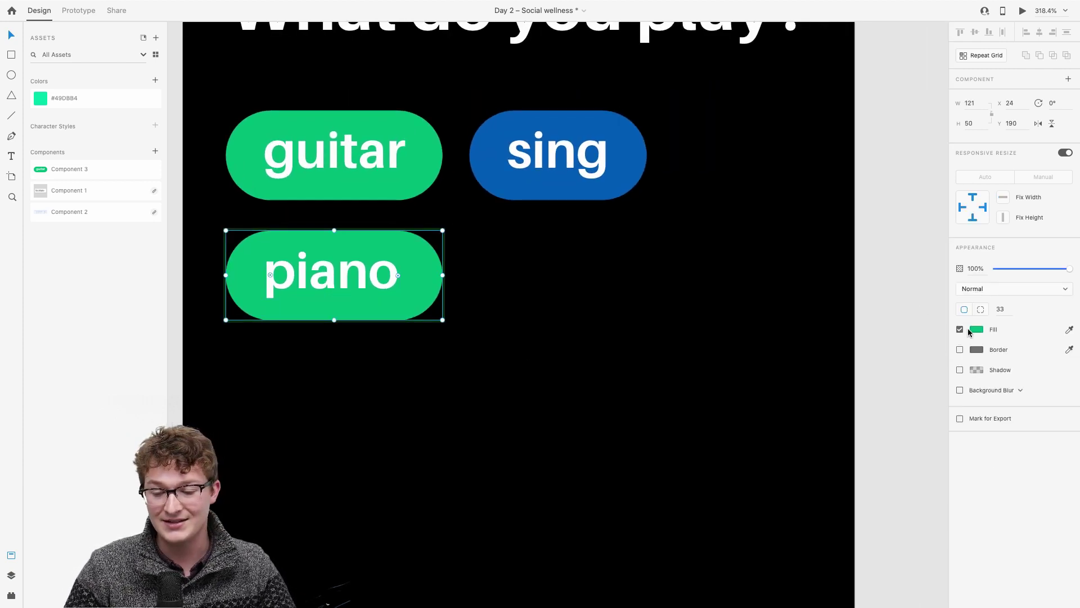
{"action": "left_click", "coordinate": [970, 331]}
{"action": "left_click_drag", "start_coordinate": [889, 342], "coordinate": [804, 332]}
{"action": "left_click", "coordinate": [622, 326]}
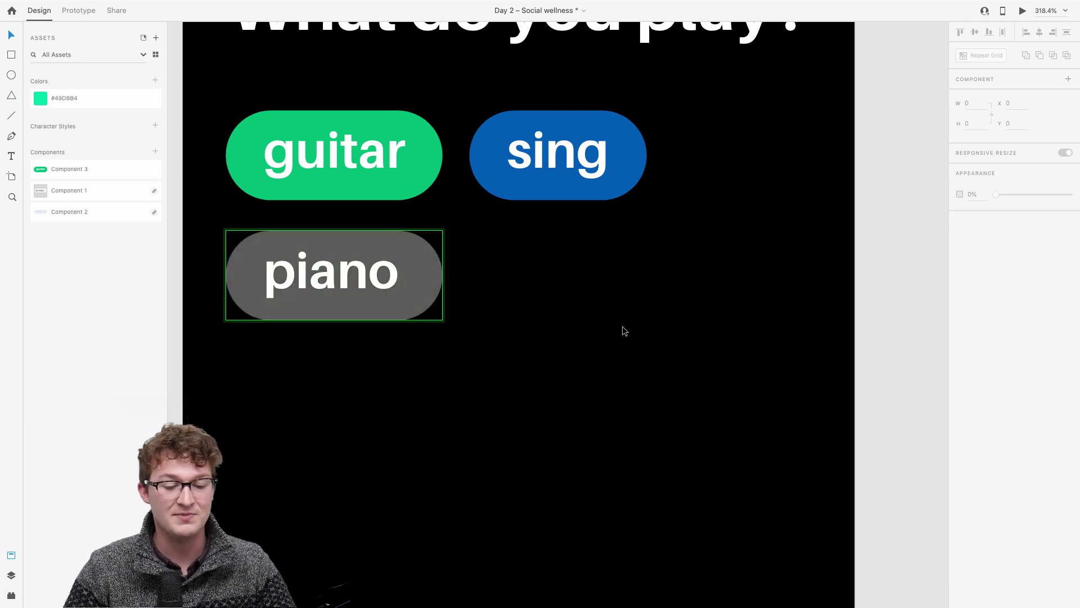
Duplicate the piano pill to its right at X 157, Y 190 and change the copy's label to "flute".
{"action": "scroll", "coordinate": [622, 326], "scroll_direction": "down", "scroll_amount": 5}
{"action": "left_click", "coordinate": [456, 300]}
{"action": "left_click_drag", "start_coordinate": [448, 301], "coordinate": [597, 296]}
{"action": "left_click", "coordinate": [668, 361]}
{"action": "left_click", "coordinate": [596, 274]}
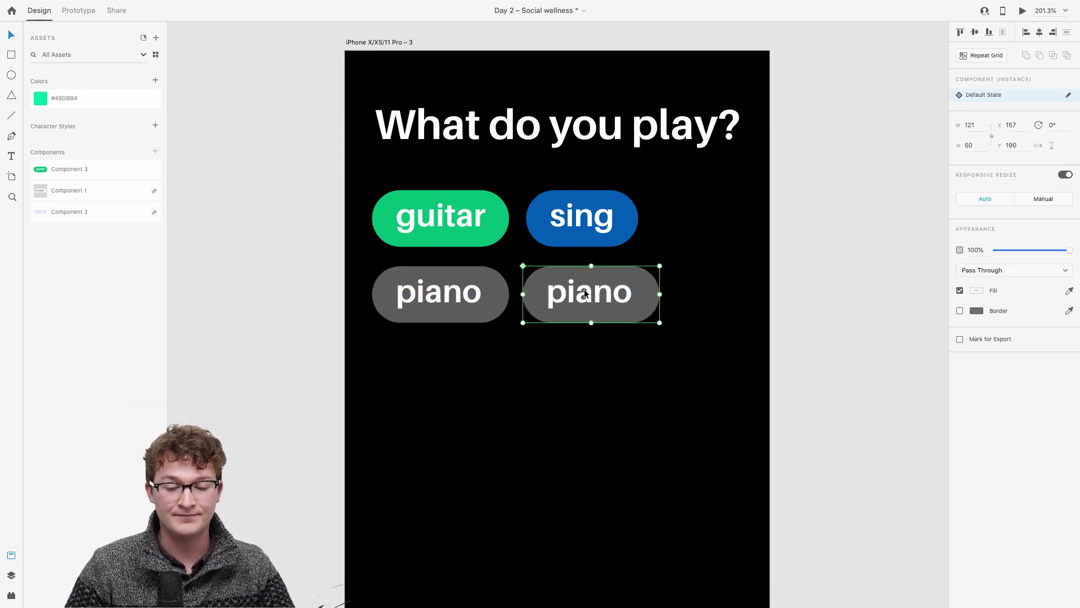
{"action": "double_click", "coordinate": [585, 294]}
{"action": "type", "text": "flute"}
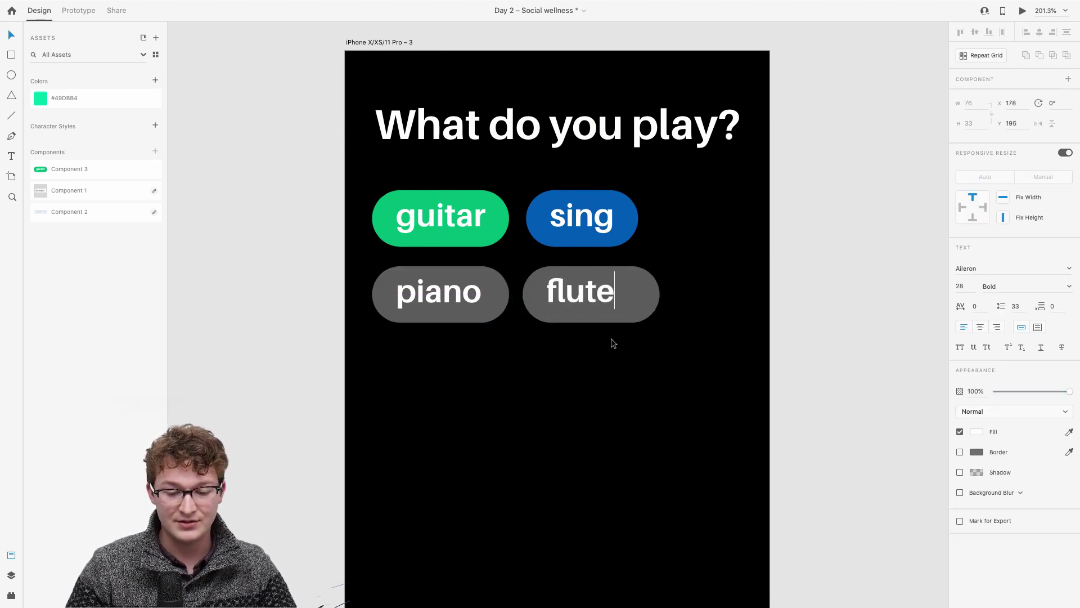
{"action": "key", "text": "Escape"}
Narrow the flute pill to about 102 wide and duplicate it below the piano pill.
{"action": "left_click_drag", "start_coordinate": [662, 294], "coordinate": [451, 353]}
{"action": "key", "text": "Escape"}
Fill the upper flute pill beside piano with orange #FFA700.
{"action": "left_click", "coordinate": [562, 275]}
{"action": "left_click", "coordinate": [619, 272]}
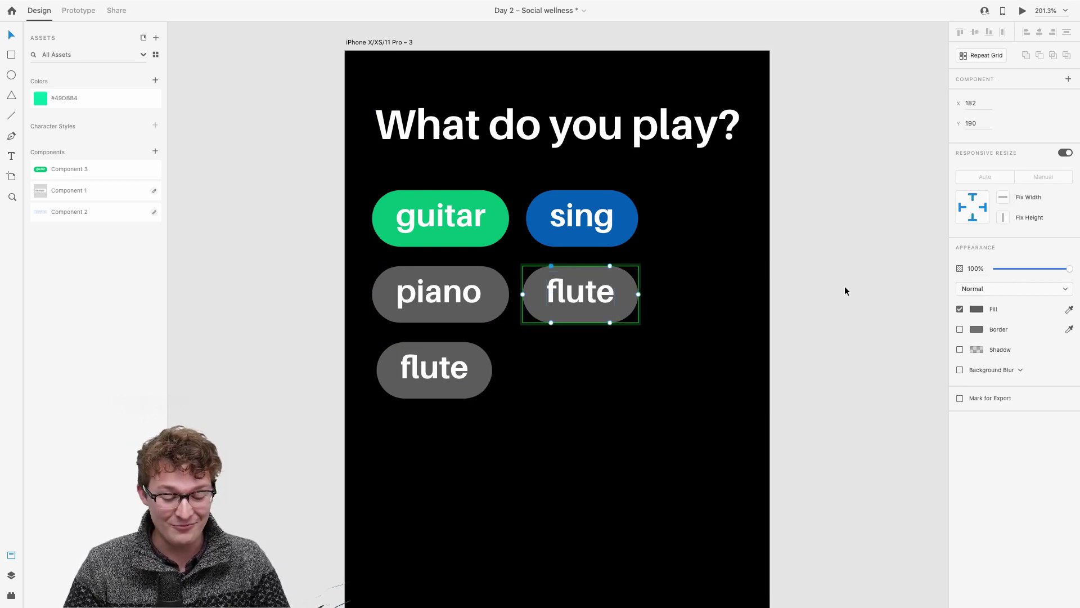
{"action": "scroll", "coordinate": [690, 290], "scroll_direction": "up", "scroll_amount": 3}
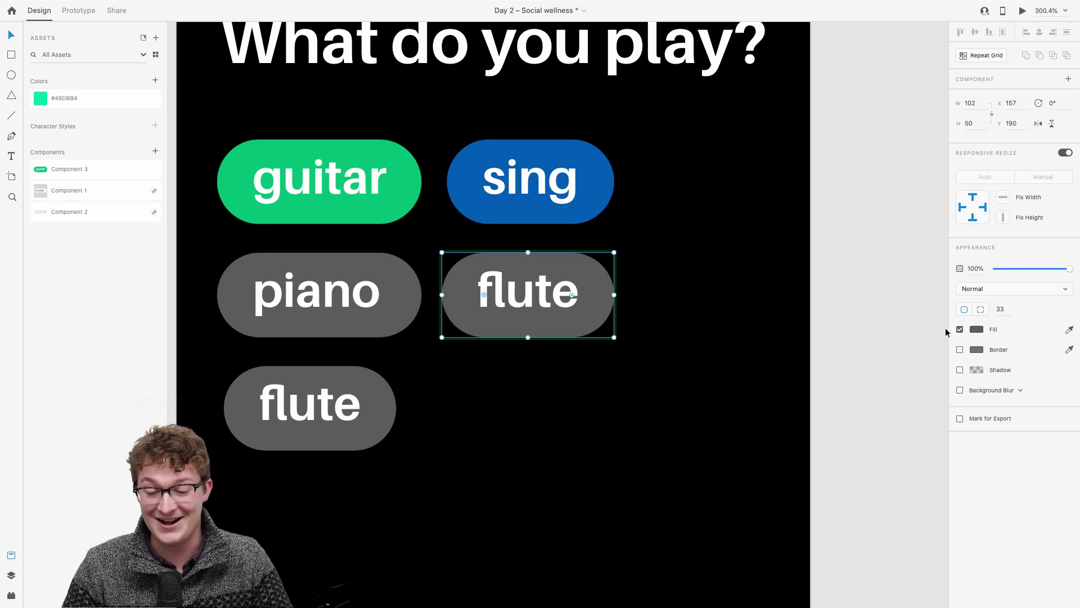
{"action": "left_click", "coordinate": [978, 330]}
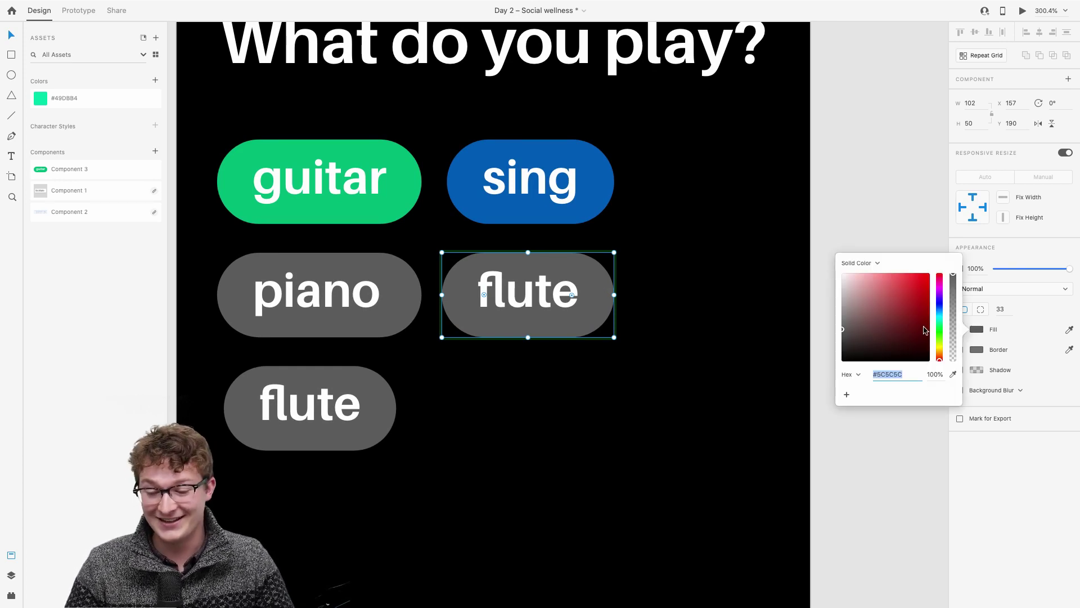
{"action": "left_click", "coordinate": [939, 309]}
{"action": "left_click_drag", "start_coordinate": [923, 282], "coordinate": [944, 265]}
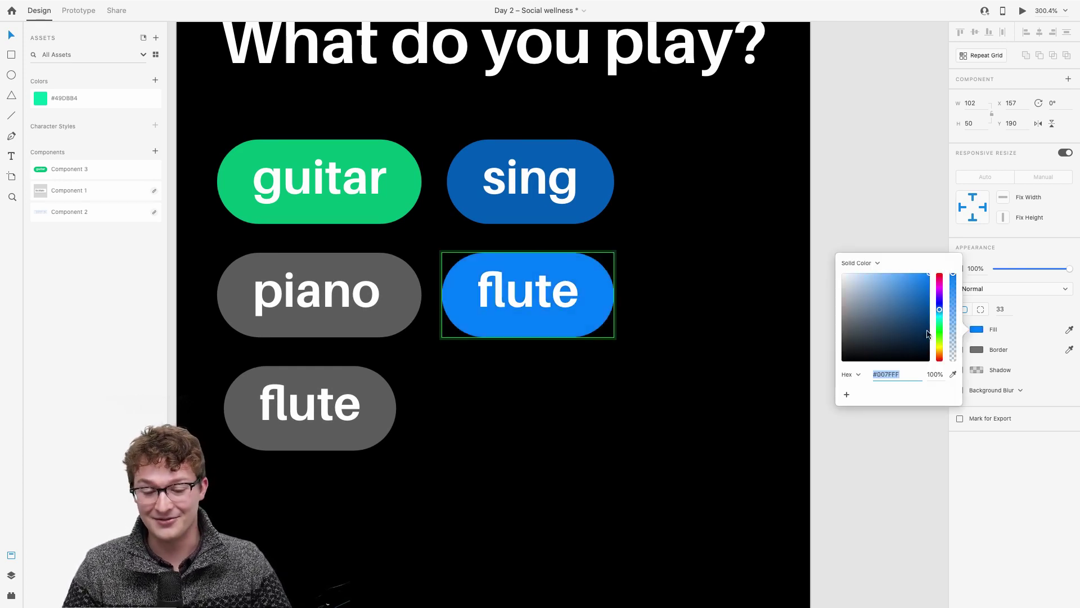
{"action": "left_click_drag", "start_coordinate": [945, 336], "coordinate": [943, 351]}
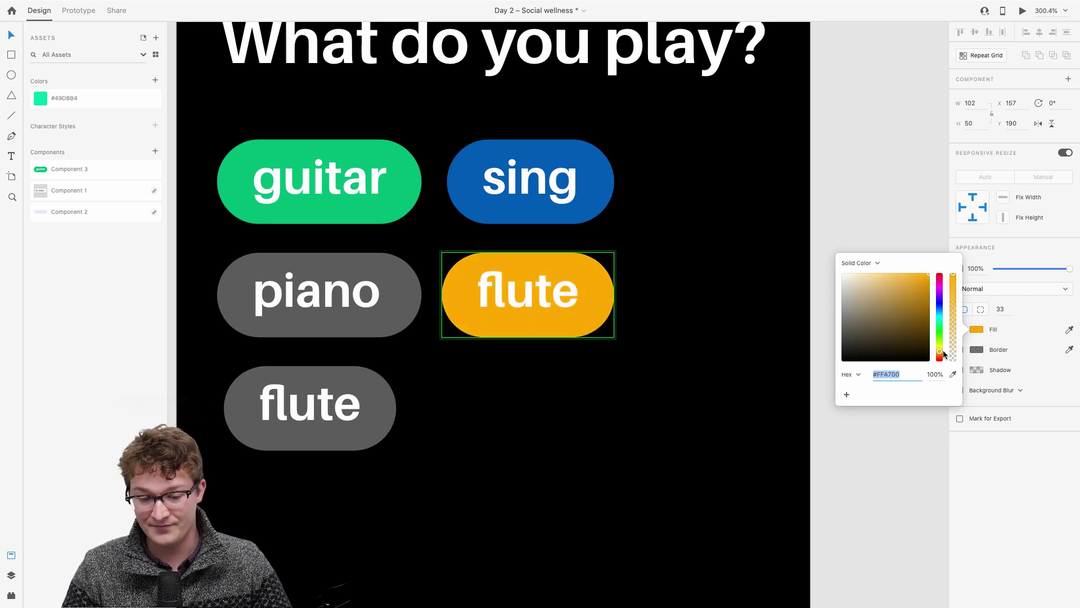
{"action": "left_click", "coordinate": [592, 363]}
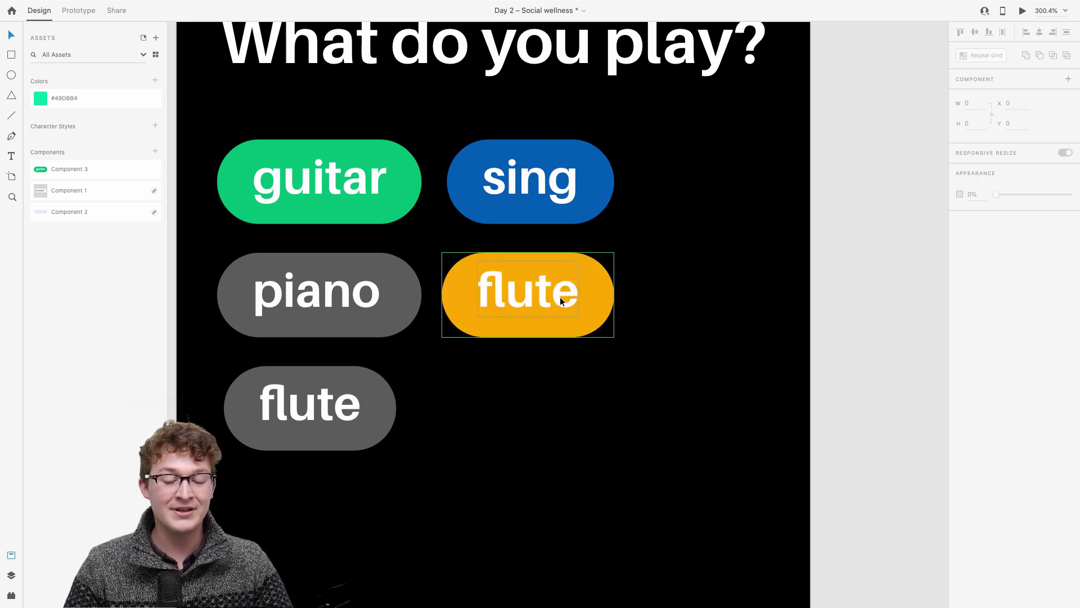
Change the label of the gray flute copy below the piano pill to "bass".
{"action": "scroll", "coordinate": [559, 296], "scroll_direction": "down", "scroll_amount": 3}
{"action": "scroll", "coordinate": [566, 323], "scroll_direction": "up", "scroll_amount": 3}
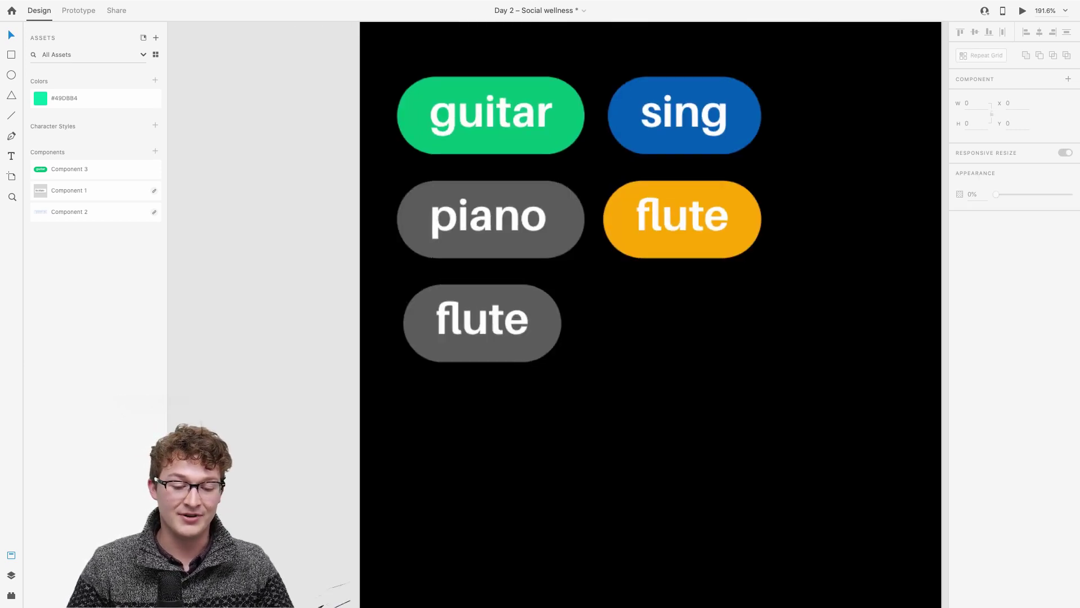
{"action": "double_click", "coordinate": [474, 332]}
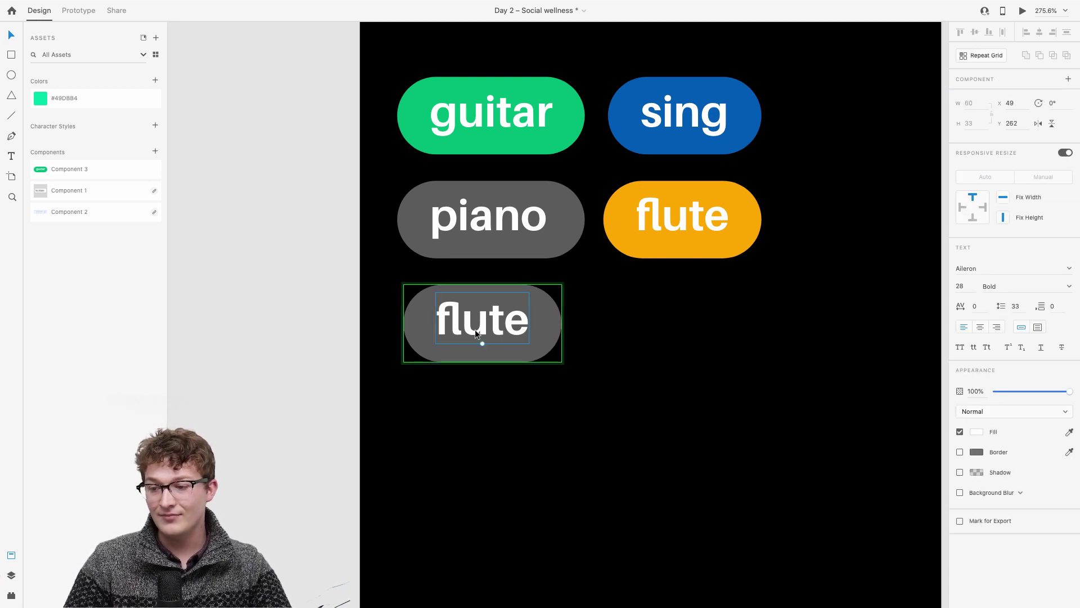
{"action": "double_click", "coordinate": [475, 329]}
{"action": "type", "text": "bass"}
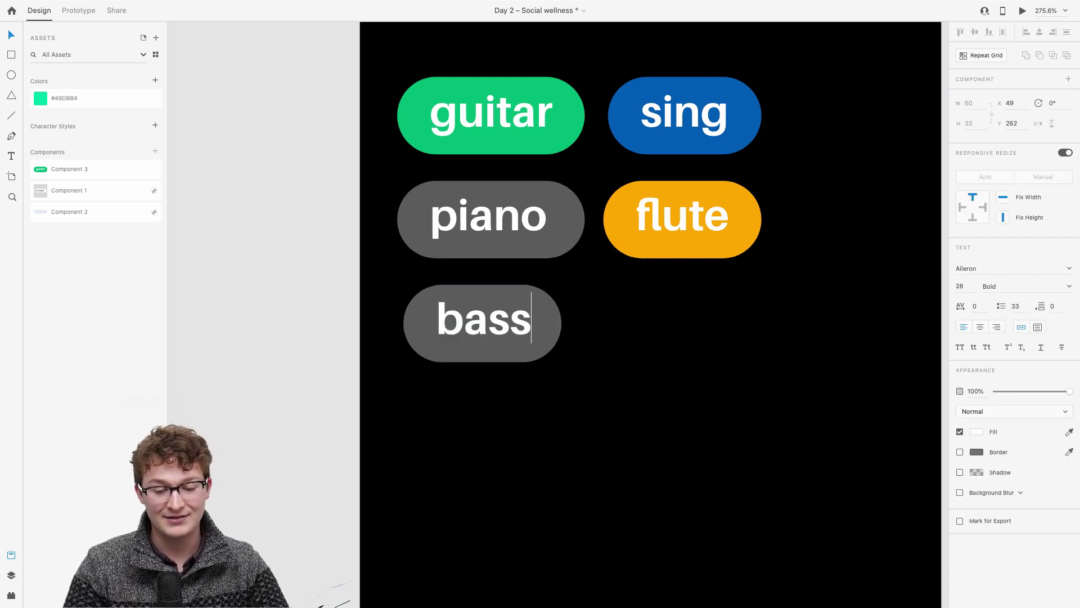
{"action": "key", "text": "Escape"}
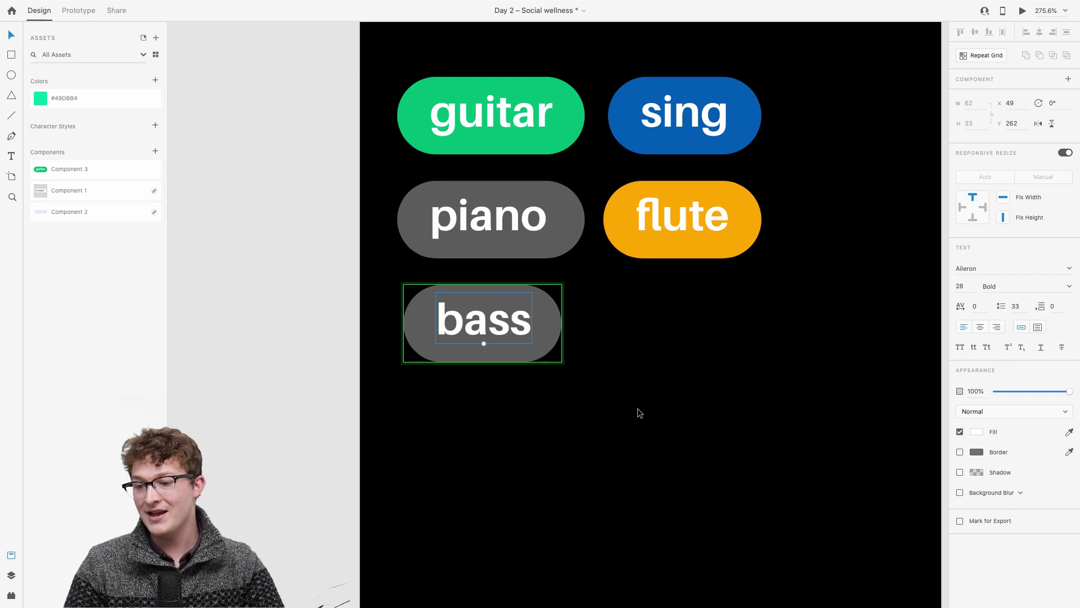
{"action": "left_click", "coordinate": [640, 413]}
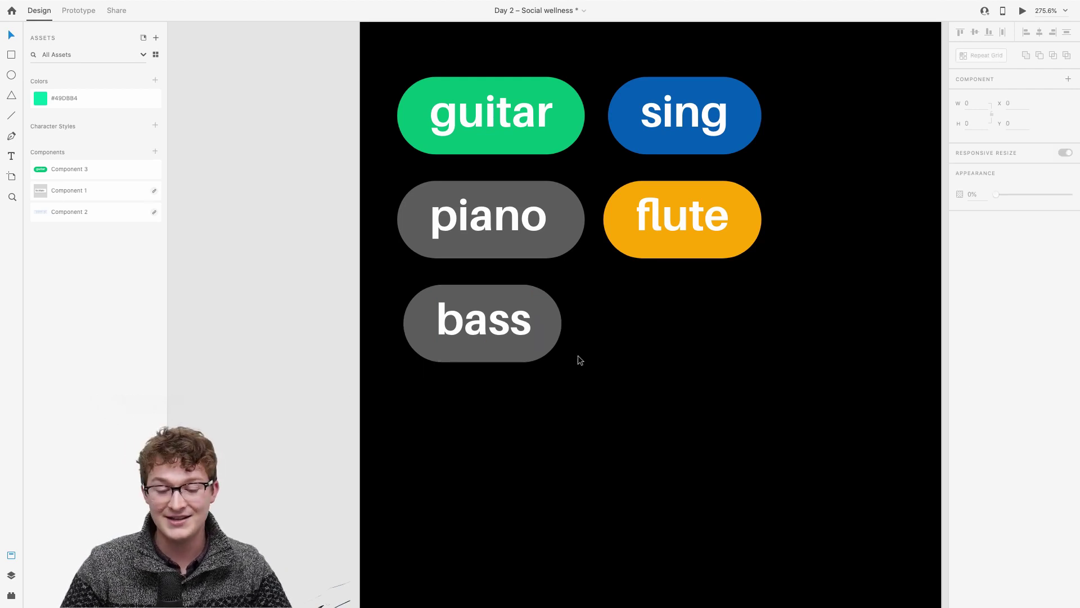
Fill the bass pill with olive green.
{"action": "left_click", "coordinate": [551, 342]}
{"action": "left_click", "coordinate": [975, 329]}
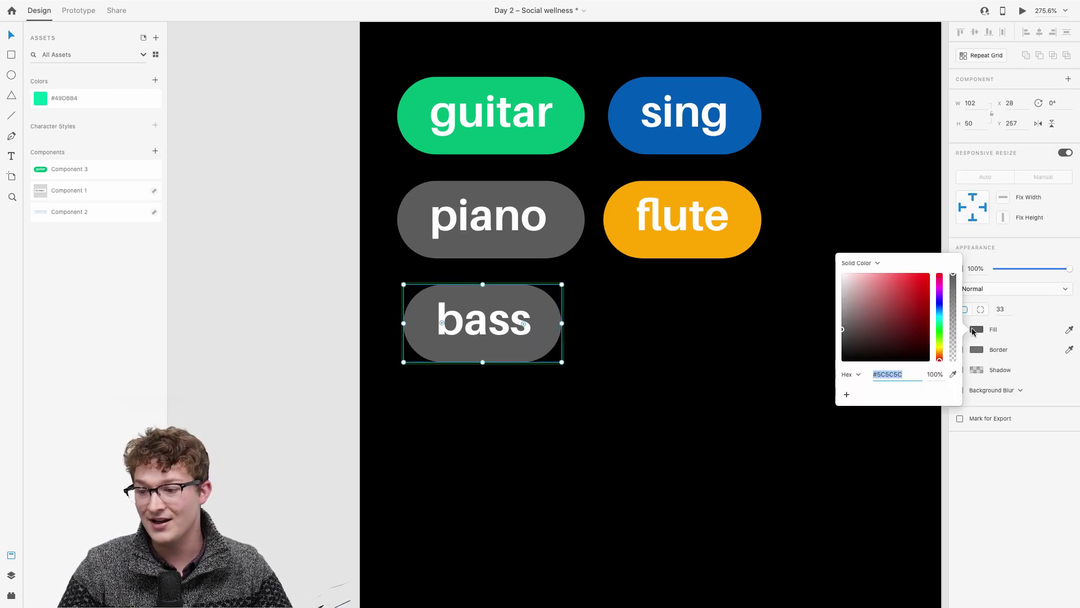
{"action": "left_click", "coordinate": [940, 288]}
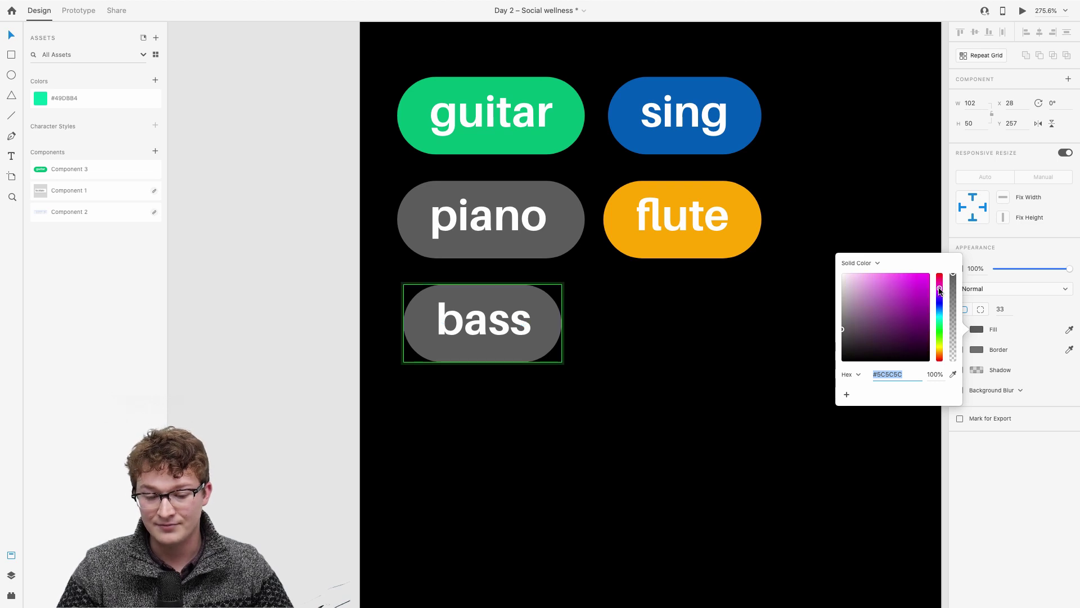
{"action": "mouse_move", "coordinate": [901, 299]}
{"action": "left_mouse_down"}
{"action": "mouse_move", "coordinate": [889, 272]}
{"action": "mouse_move", "coordinate": [906, 317]}
{"action": "left_mouse_up"}
{"action": "left_click", "coordinate": [939, 343]}
{"action": "left_click", "coordinate": [683, 377]}
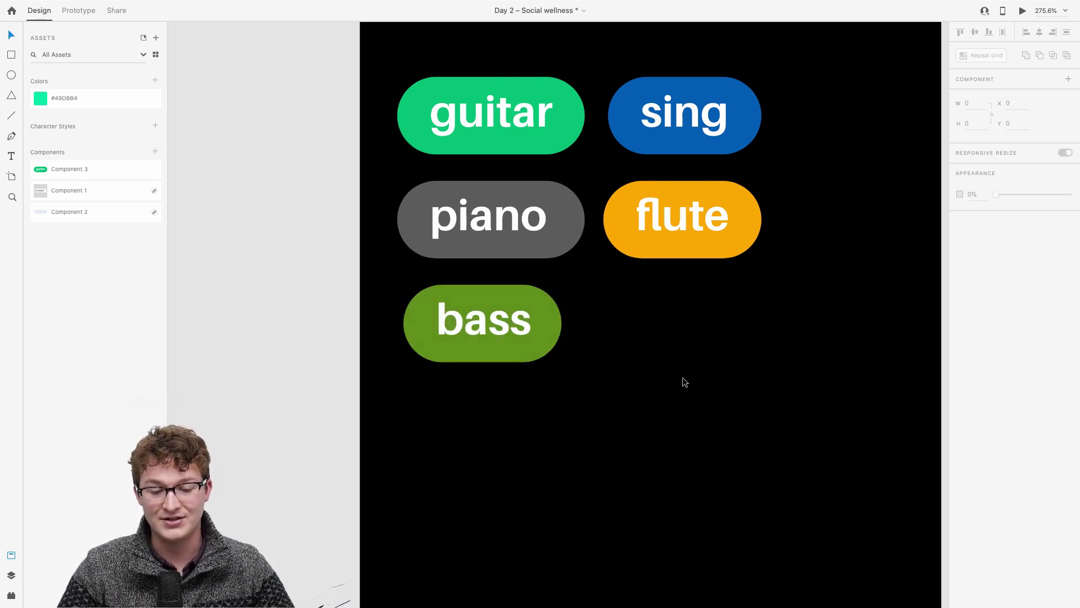
Duplicate the bass pill to its right at about X 153 and change the copy's label to "saxophone".
{"action": "scroll", "coordinate": [683, 377], "scroll_direction": "down", "scroll_amount": 3}
{"action": "scroll", "coordinate": [683, 377], "scroll_direction": "right", "scroll_amount": 2}
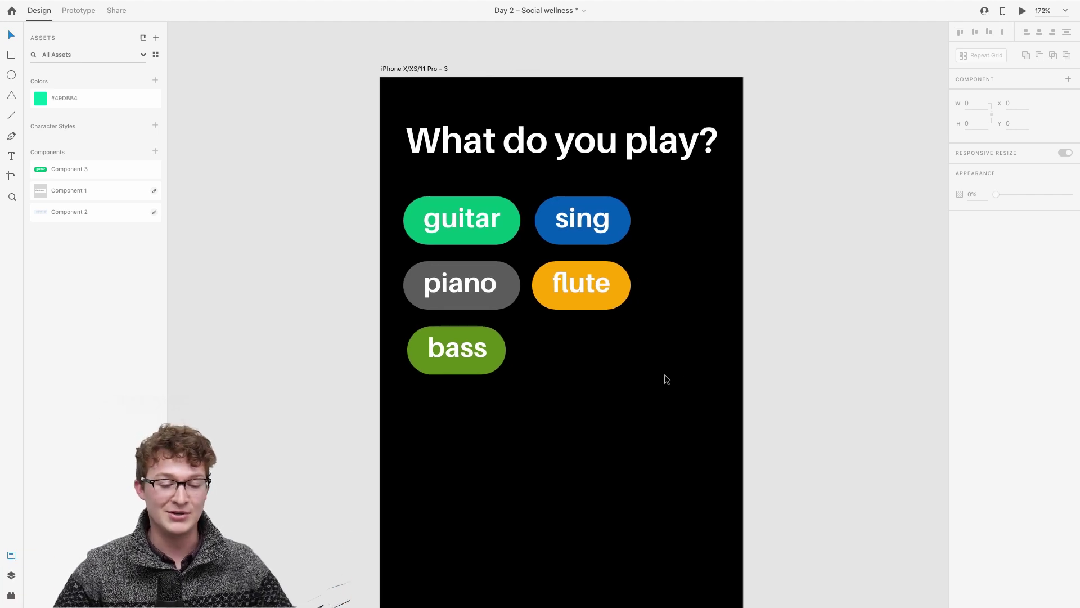
{"action": "left_click_drag", "start_coordinate": [454, 349], "coordinate": [578, 347], "text": "alt"}
{"action": "scroll", "coordinate": [649, 360], "scroll_direction": "up", "scroll_amount": 5}
{"action": "double_click", "coordinate": [520, 333]}
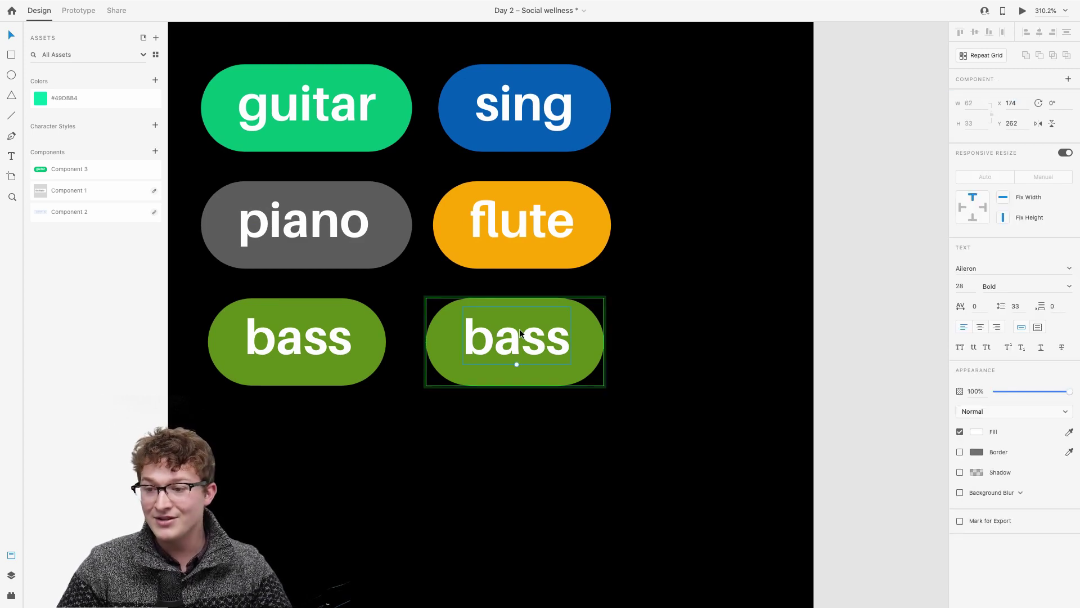
{"action": "double_click", "coordinate": [536, 344]}
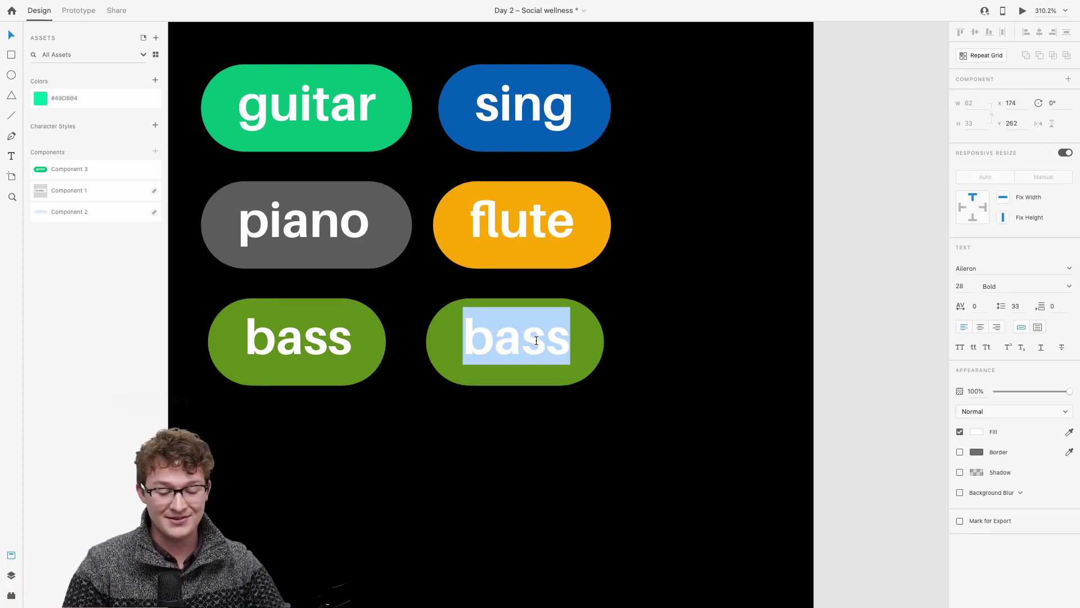
{"action": "type", "text": "saxo"}
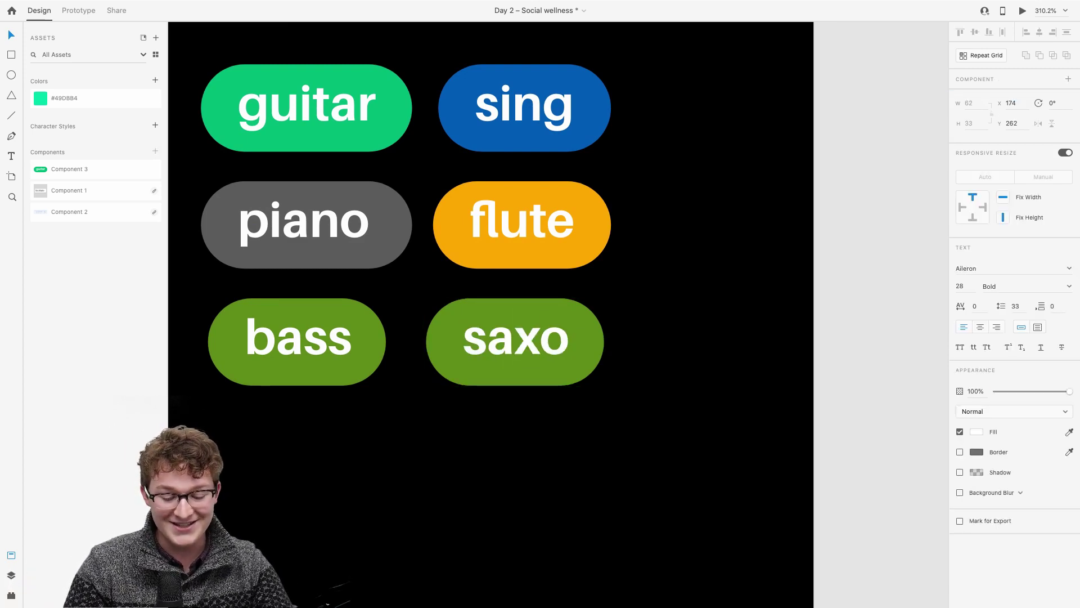
{"action": "type", "text": "phone"}
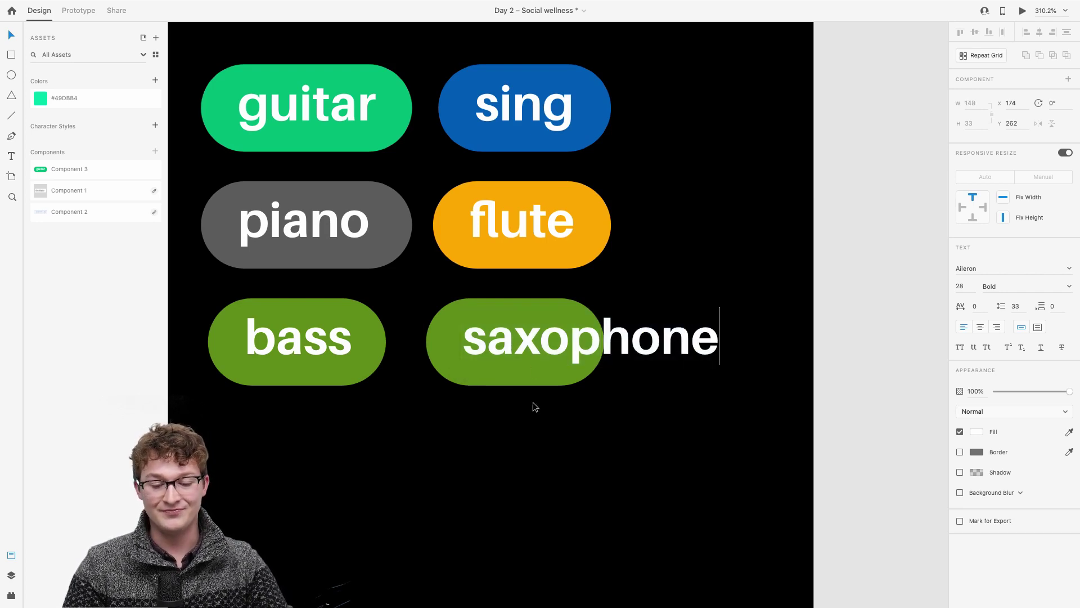
{"action": "key", "text": "Escape"}
Widen the saxophone pill's background to about 190 so it encloses the whole label.
{"action": "left_click", "coordinate": [529, 377]}
{"action": "left_click_drag", "start_coordinate": [603, 342], "coordinate": [758, 340]}
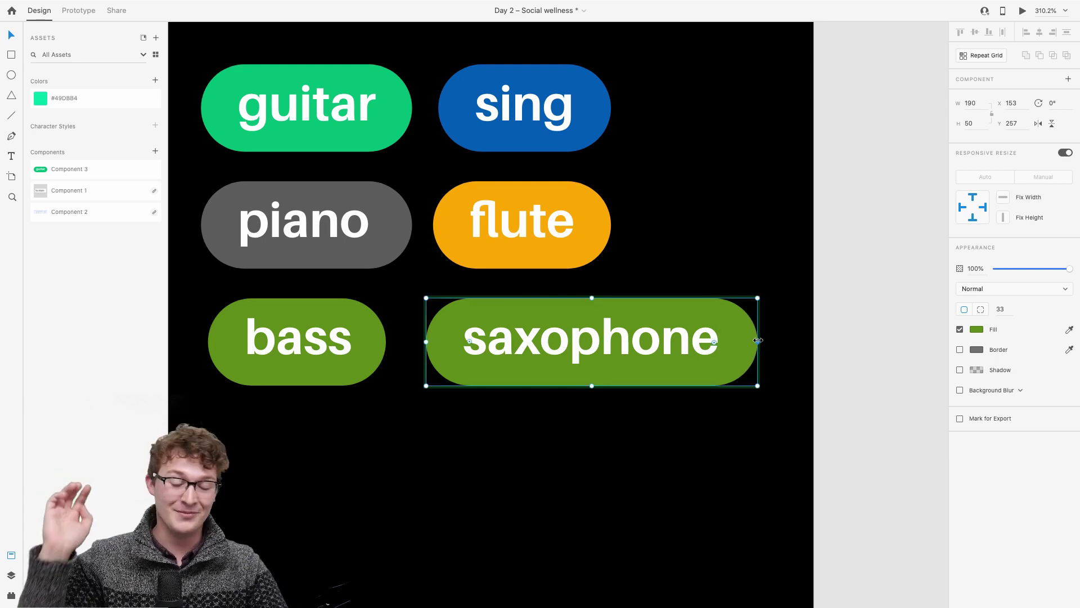
{"action": "double_click", "coordinate": [633, 305]}
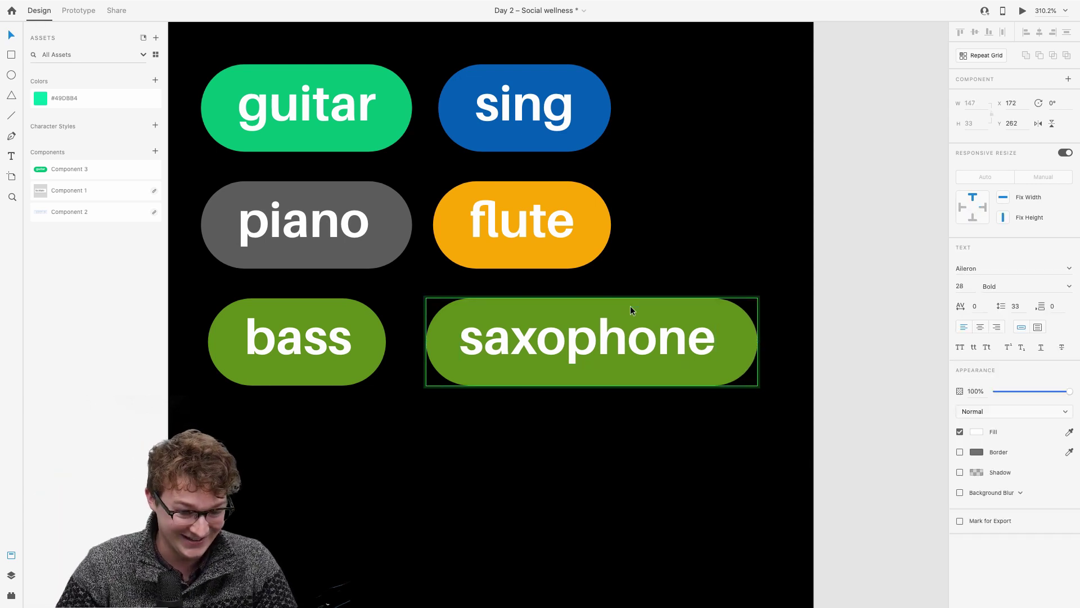
{"action": "key", "text": "Escape"}
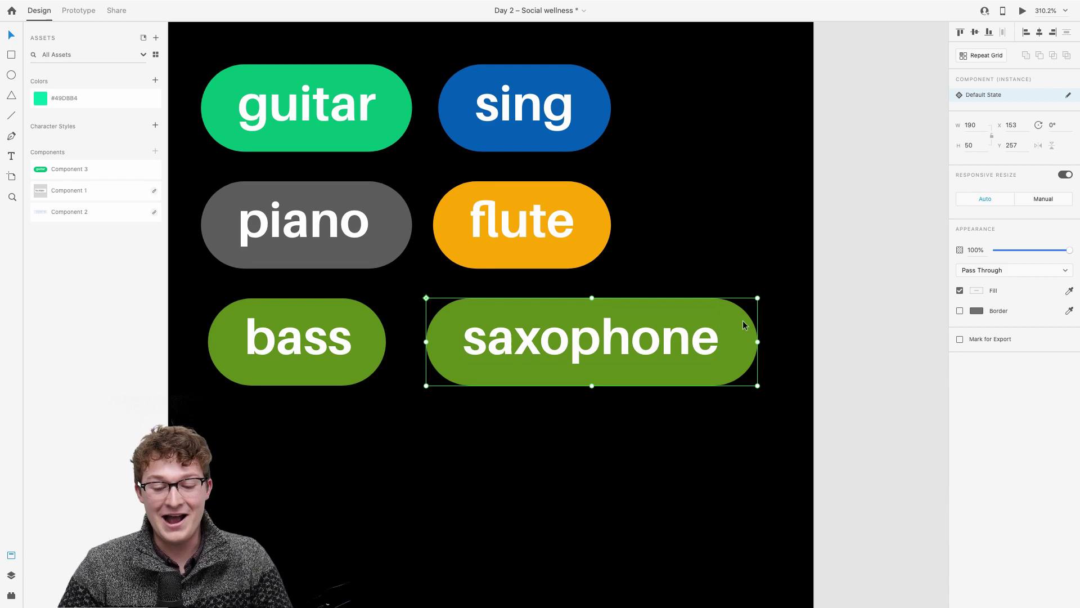
Fill the saxophone pill with magenta #CE154E.
{"action": "double_click", "coordinate": [692, 306]}
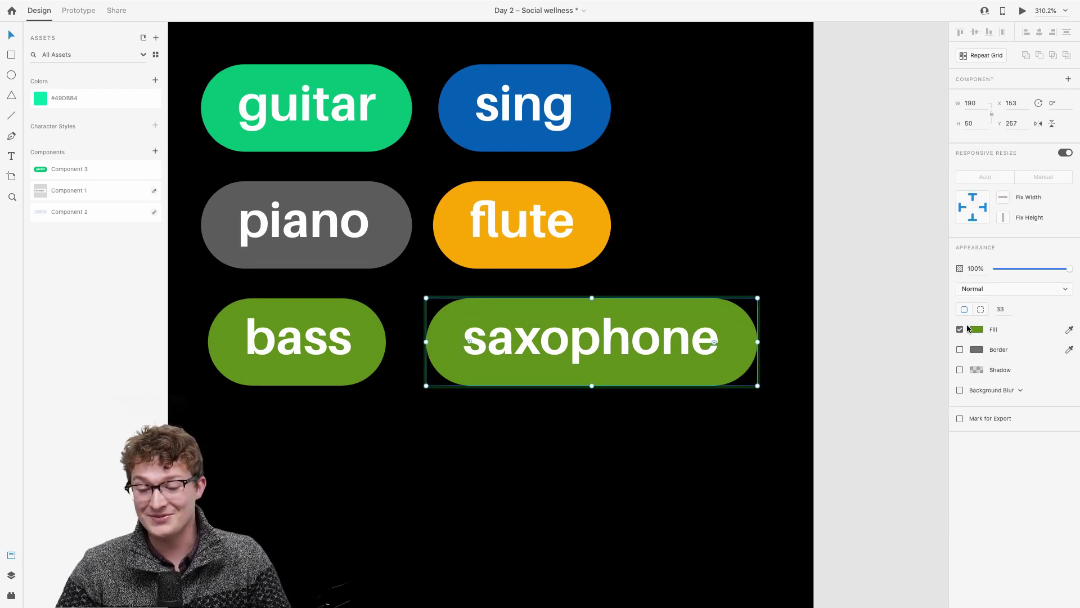
{"action": "left_click", "coordinate": [980, 330]}
{"action": "left_click", "coordinate": [941, 325]}
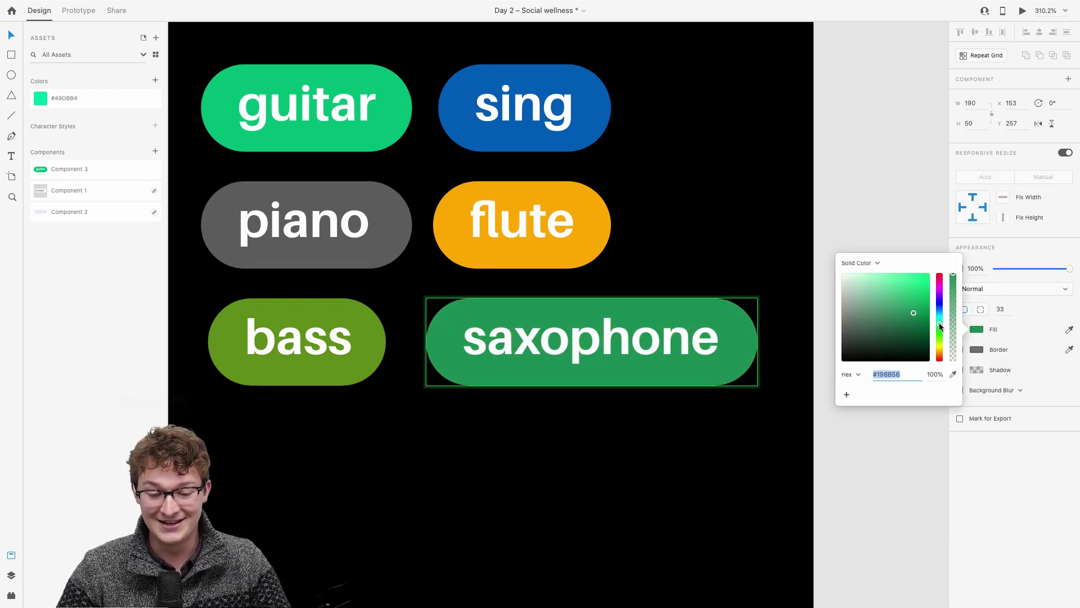
{"action": "left_click_drag", "start_coordinate": [921, 280], "coordinate": [940, 309]}
{"action": "left_click", "coordinate": [940, 309]}
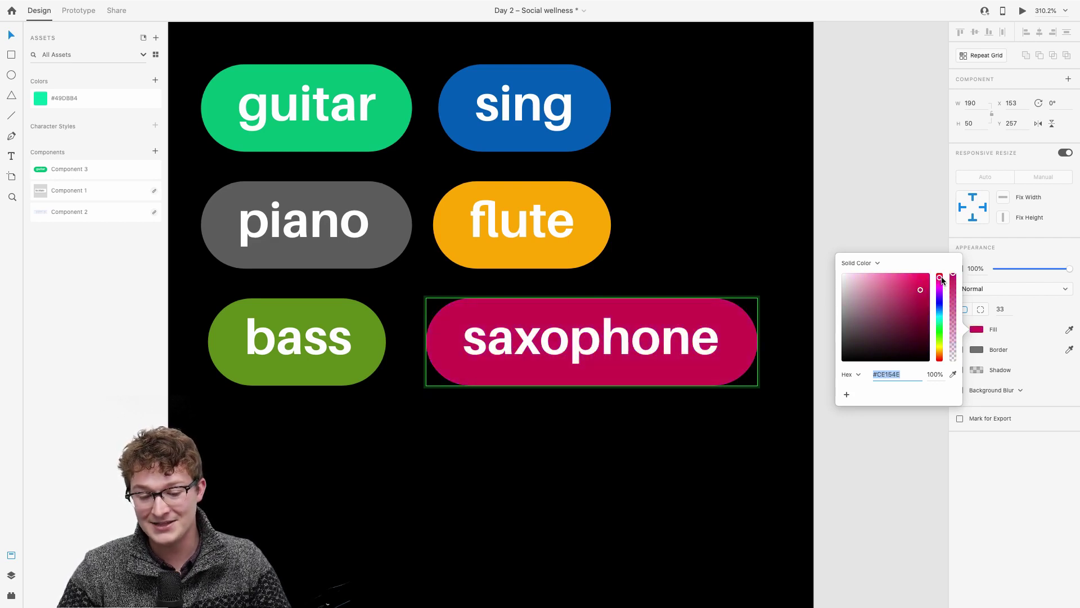
{"action": "left_click", "coordinate": [835, 211]}
Duplicate the saxophone pill below the bass pill at X 28, Y 324 and change the copy's label to "harmonica".
{"action": "scroll", "coordinate": [746, 261], "scroll_direction": "down", "scroll_amount": 5}
{"action": "left_click", "coordinate": [686, 291]}
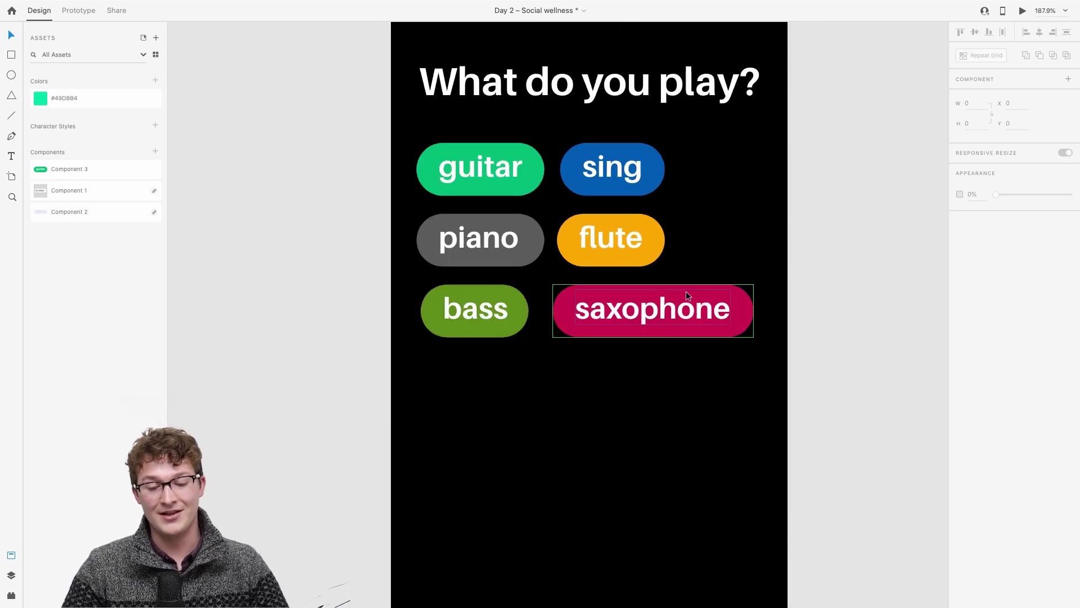
{"action": "left_click_drag", "start_coordinate": [680, 292], "coordinate": [536, 376]}
{"action": "double_click", "coordinate": [535, 375]}
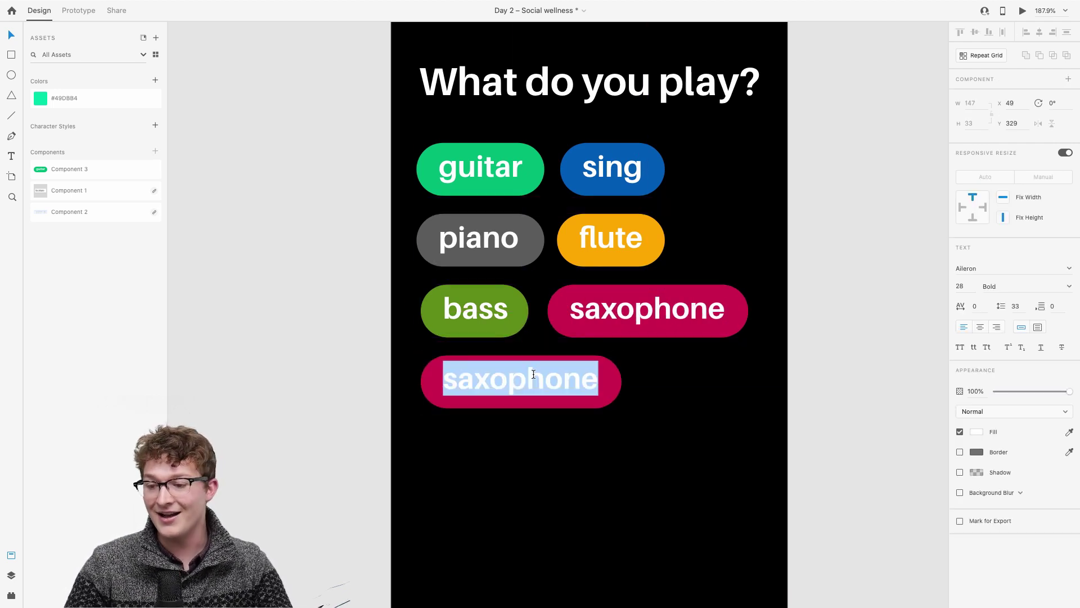
{"action": "type", "text": "harm"}
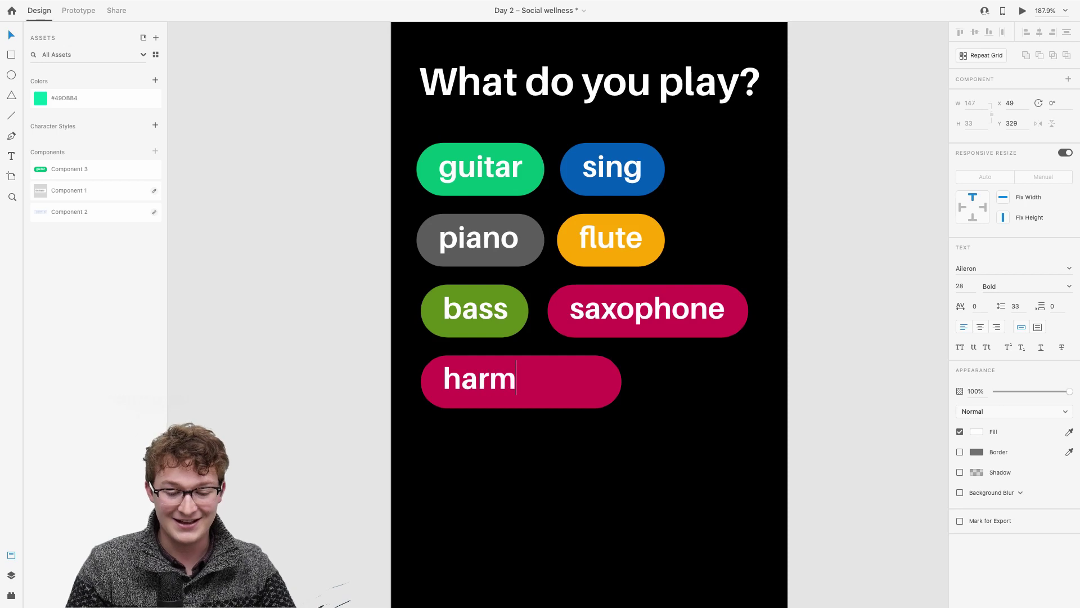
{"action": "type", "text": "onica"}
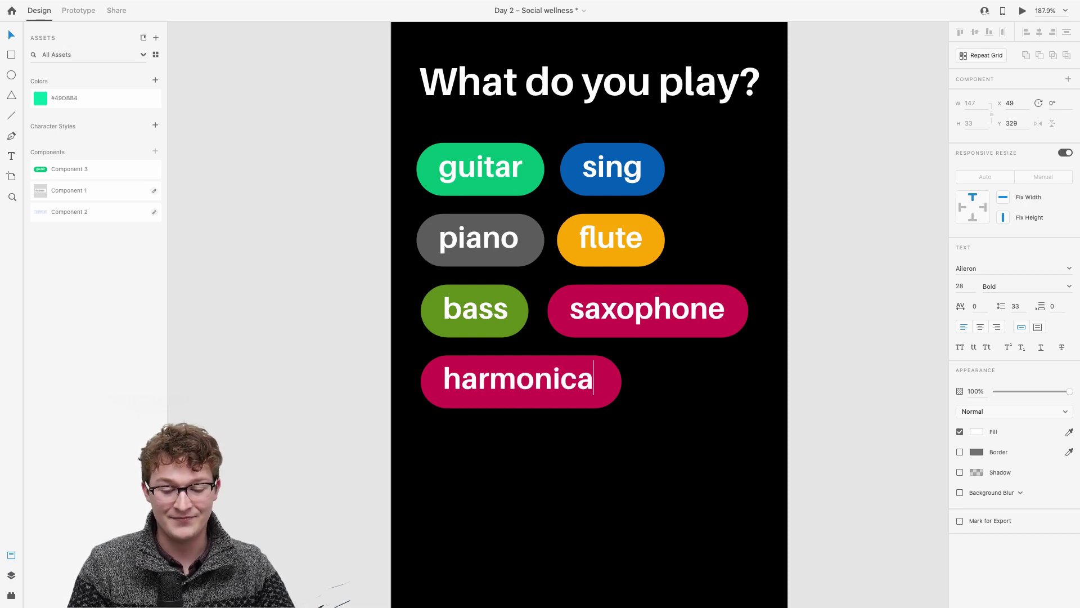
{"action": "key", "text": "Escape"}
Nudge the harmonica label slightly down within its pill.
{"action": "key", "text": "Down"}
{"action": "key", "text": "Down"}
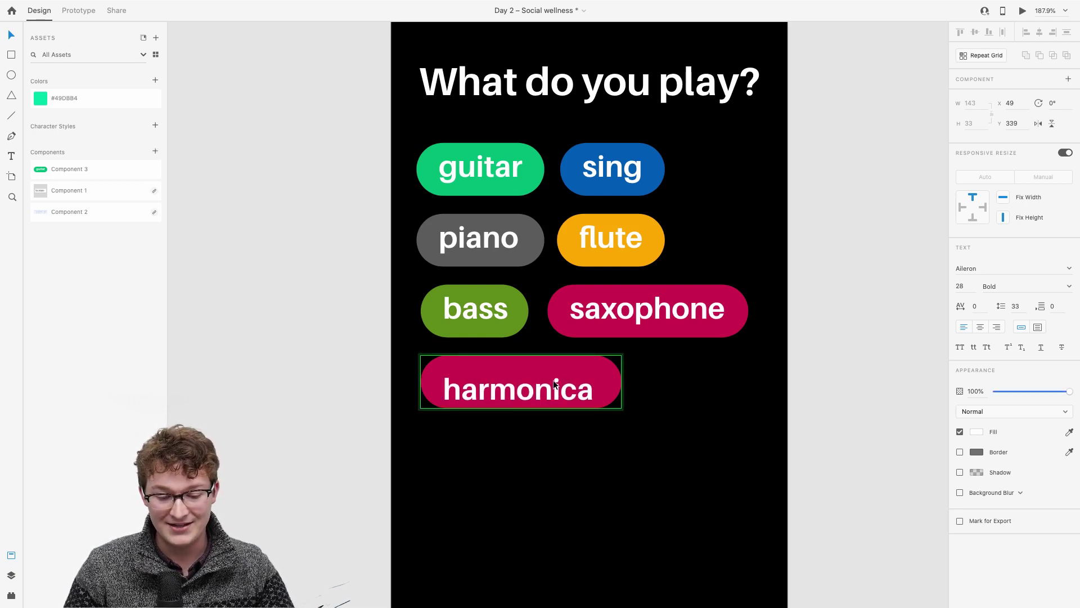
Fill the harmonica pill with blue #1547CE.
{"action": "left_click", "coordinate": [603, 370]}
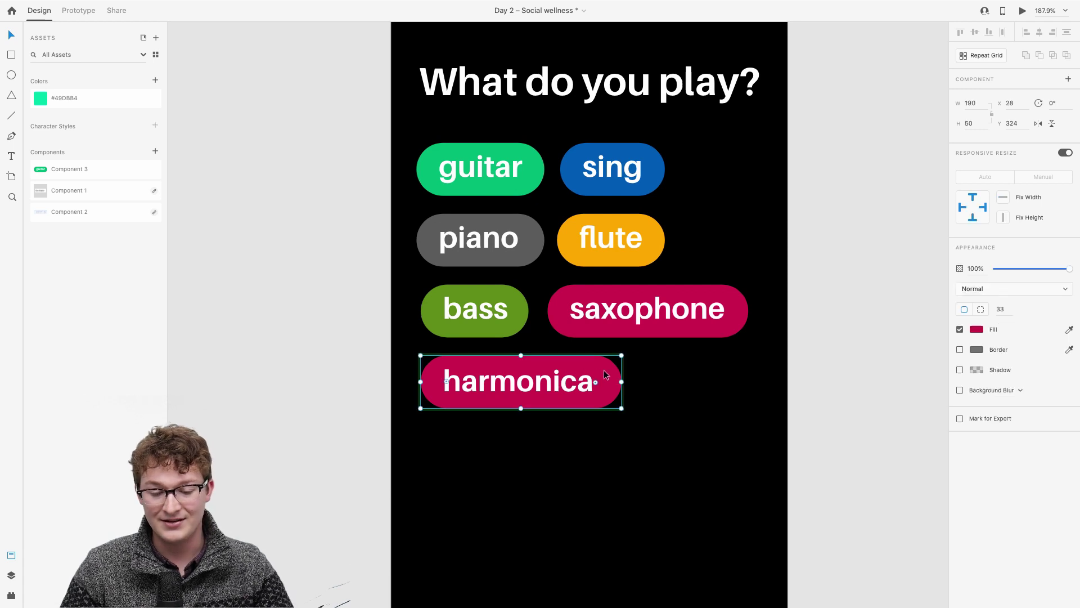
{"action": "scroll", "coordinate": [603, 370], "scroll_direction": "up", "scroll_amount": 5}
{"action": "left_click", "coordinate": [975, 329]}
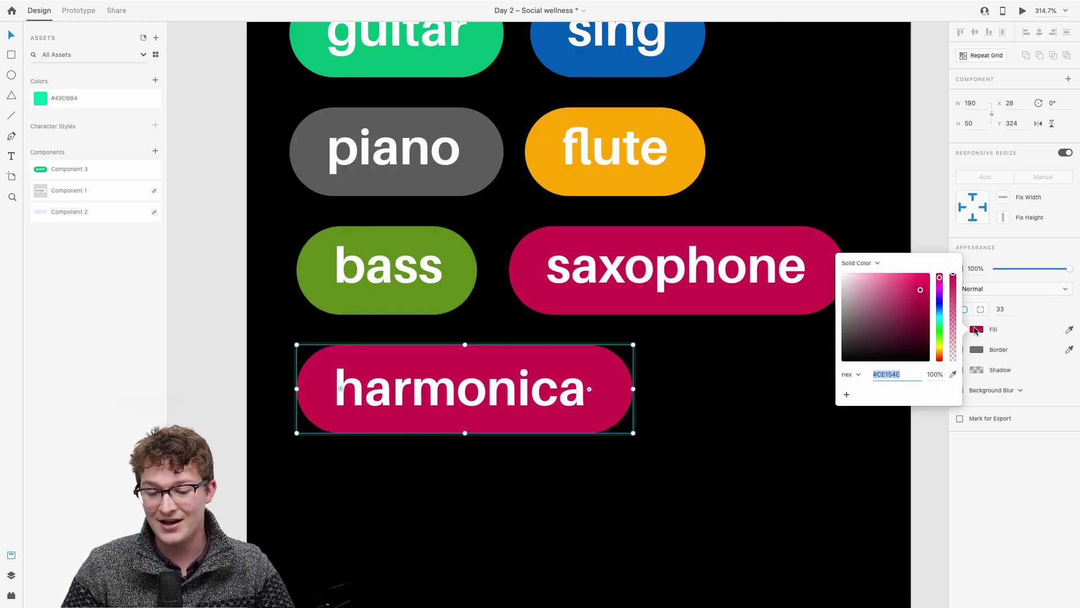
{"action": "mouse_move", "coordinate": [941, 301]}
{"action": "left_mouse_down"}
{"action": "mouse_move", "coordinate": [939, 348]}
{"action": "mouse_move", "coordinate": [944, 284]}
{"action": "mouse_move", "coordinate": [941, 323]}
{"action": "mouse_move", "coordinate": [942, 306]}
{"action": "left_mouse_up"}
{"action": "scroll", "coordinate": [694, 329], "scroll_direction": "down", "scroll_amount": 3}
{"action": "scroll", "coordinate": [695, 329], "scroll_direction": "up", "scroll_amount": 2}
{"action": "scroll", "coordinate": [694, 329], "scroll_direction": "right", "scroll_amount": 2}
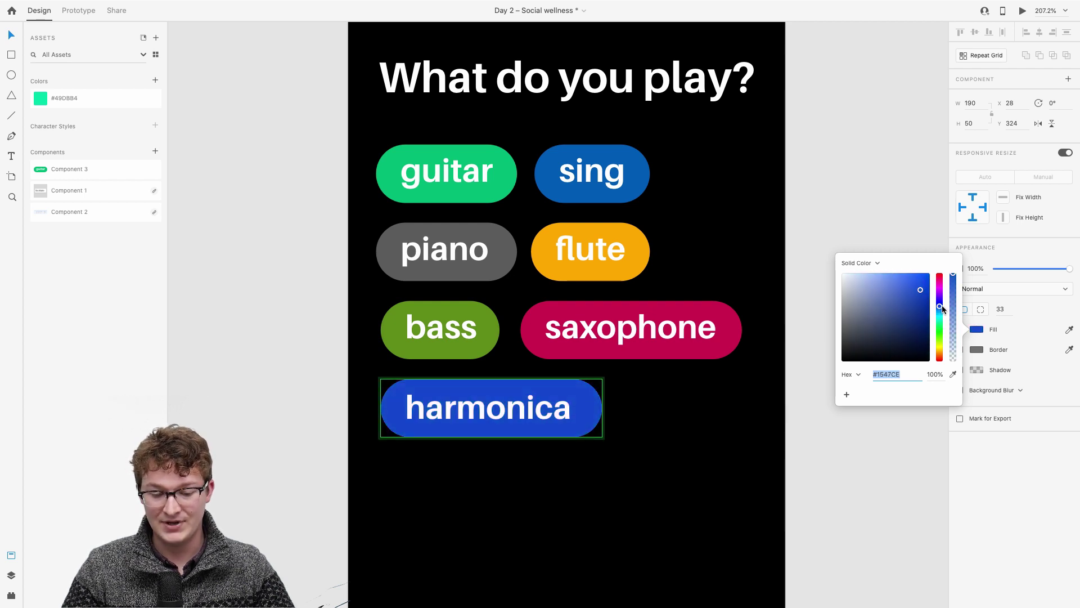
Duplicate the instrument pills into the rows below harmonica and place a piano copy beside the harmonica pill.
{"action": "left_click", "coordinate": [855, 236]}
{"action": "scroll", "coordinate": [855, 236], "scroll_direction": "down", "scroll_amount": 5}
{"action": "left_click_drag", "start_coordinate": [804, 353], "coordinate": [456, 325]}
{"action": "scroll", "coordinate": [461, 178], "scroll_direction": "down", "scroll_amount": 3}
{"action": "scroll", "coordinate": [556, 276], "scroll_direction": "up", "scroll_amount": 5}
{"action": "left_click_drag", "start_coordinate": [311, 305], "coordinate": [488, 192]}
Rearrange the copied pills so bass shares the flute row, with saxophone at X 28, Y 525 and harmonica below it.
{"action": "left_click_drag", "start_coordinate": [340, 468], "coordinate": [298, 301]}
{"action": "left_click", "coordinate": [308, 461]}
{"action": "left_click_drag", "start_coordinate": [362, 349], "coordinate": [359, 410]}
{"action": "left_click_drag", "start_coordinate": [439, 369], "coordinate": [334, 368]}
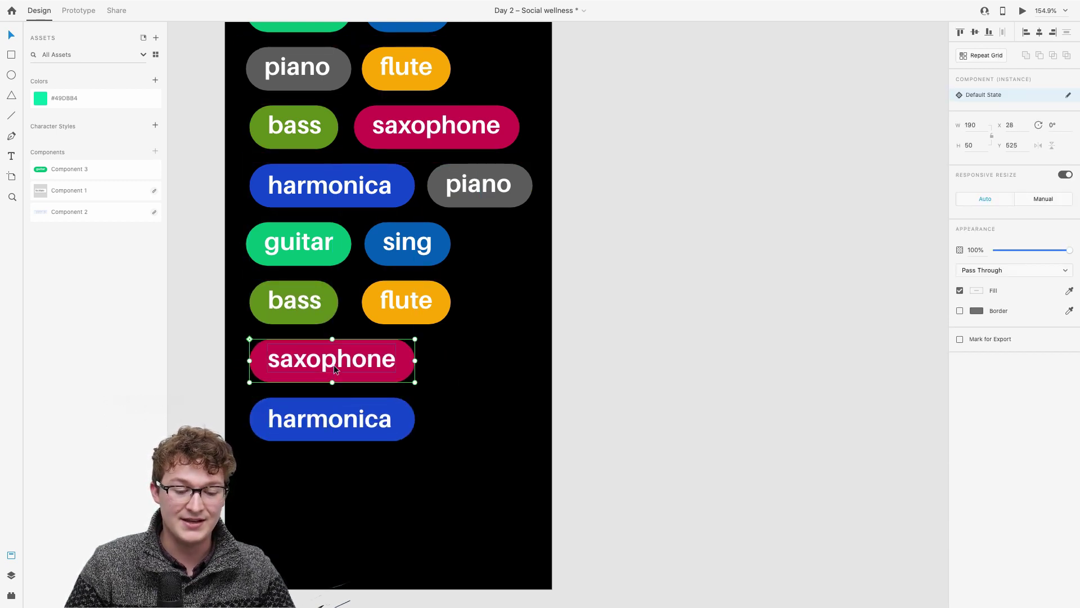
Duplicate the harmonica pill near the artboard's lower edge and change the copy's label to "NEXT".
{"action": "key", "text": "super+minus"}
{"action": "left_click_drag", "start_coordinate": [397, 397], "coordinate": [421, 472]}
{"action": "double_click", "coordinate": [420, 472]}
{"action": "double_click", "coordinate": [420, 471]}
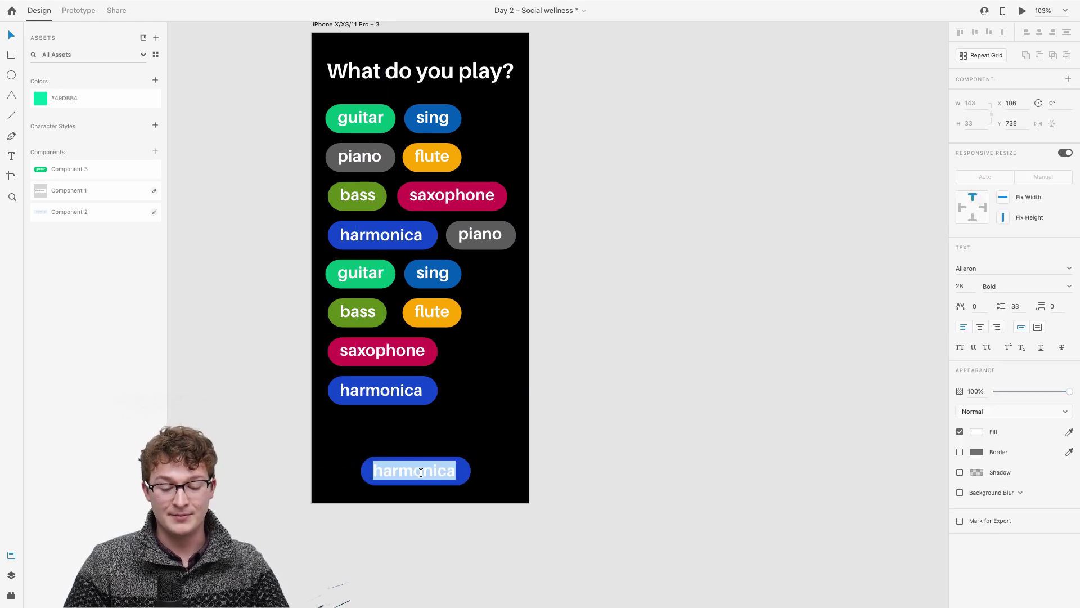
{"action": "type", "text": "NEXT"}
Center the NEXT label horizontally within its blue pill.
{"action": "scroll", "coordinate": [441, 535], "scroll_direction": "up", "scroll_amount": 3}
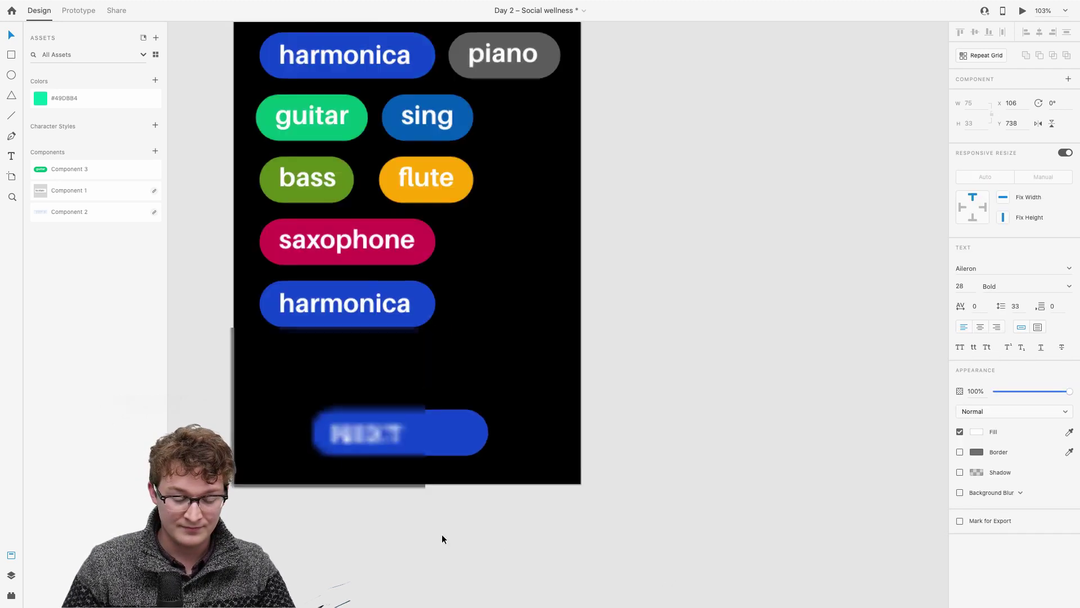
{"action": "left_click", "coordinate": [441, 534]}
{"action": "double_click", "coordinate": [372, 436]}
{"action": "left_click_drag", "start_coordinate": [373, 436], "coordinate": [403, 433]}
{"action": "scroll", "coordinate": [575, 377], "scroll_direction": "down", "scroll_amount": 5}
{"action": "left_click", "coordinate": [575, 378]}
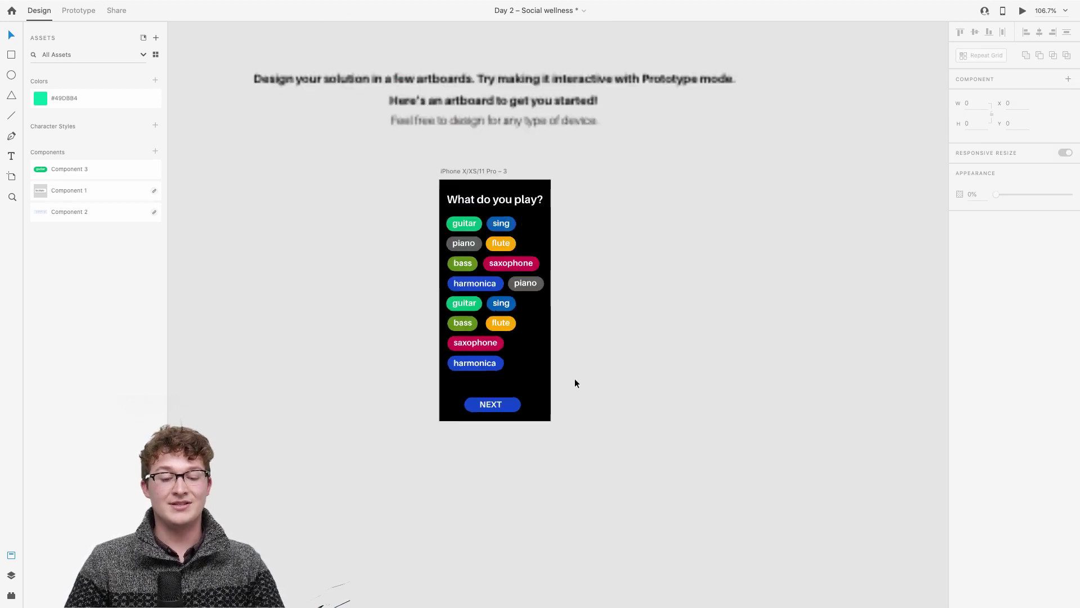
Duplicate the "What do you play?" artboard beside the original and delete all content from the copy.
{"action": "left_click_drag", "start_coordinate": [445, 217], "coordinate": [573, 217]}
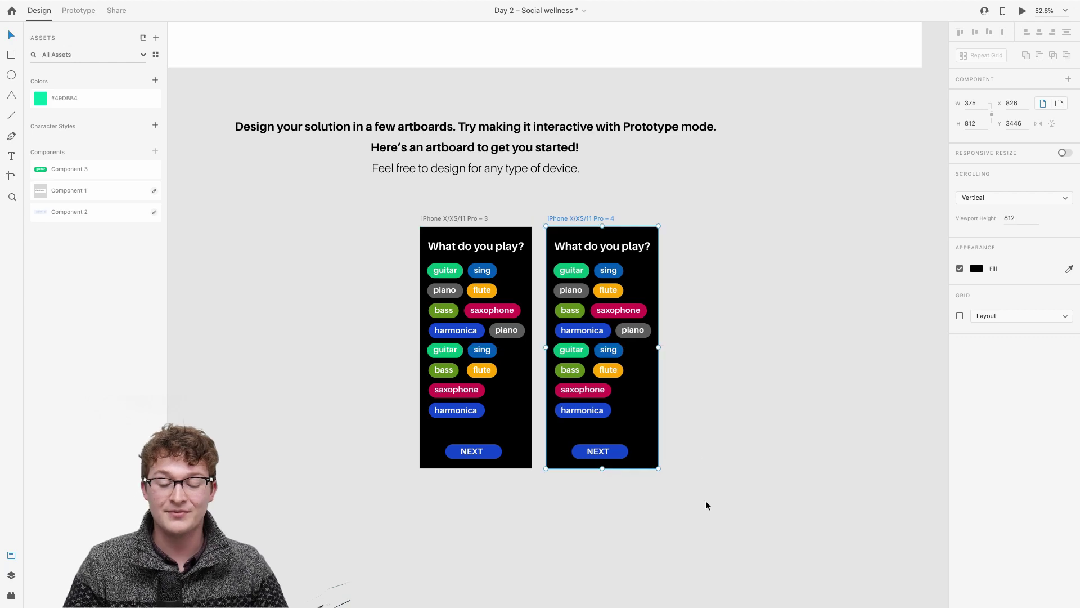
{"action": "left_click_drag", "start_coordinate": [706, 504], "coordinate": [565, 228]}
{"action": "key", "text": "Delete"}
{"action": "scroll", "coordinate": [565, 229], "scroll_direction": "up", "scroll_amount": 3}
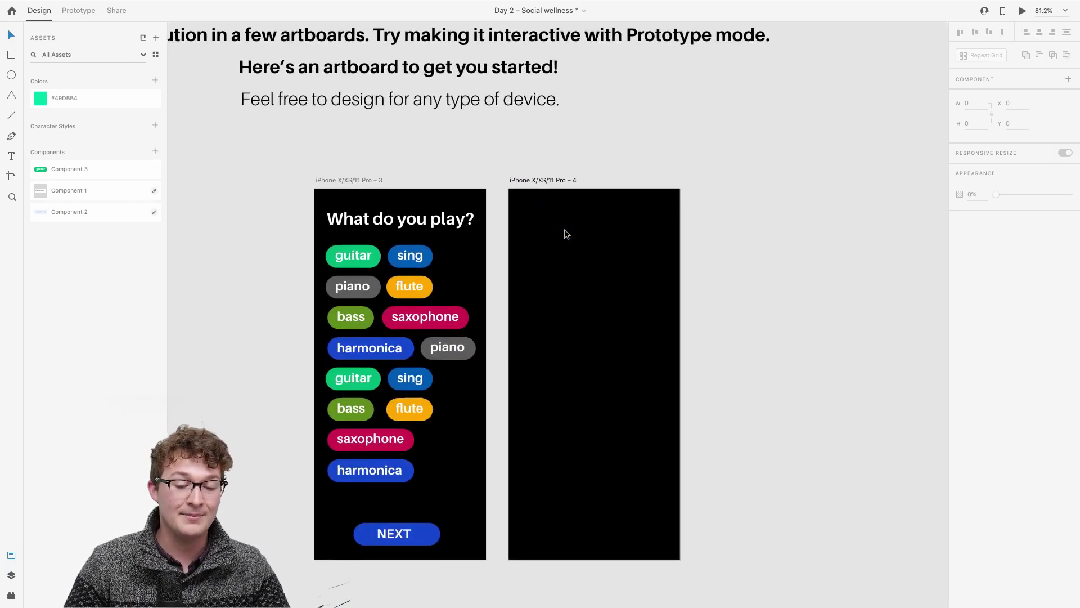
{"action": "scroll", "coordinate": [565, 229], "scroll_direction": "down", "scroll_amount": 1}
{"action": "left_click", "coordinate": [432, 202]}
{"action": "key", "text": "ctrl+c"}
{"action": "left_click", "coordinate": [532, 252]}
{"action": "key", "text": "ctrl+v"}
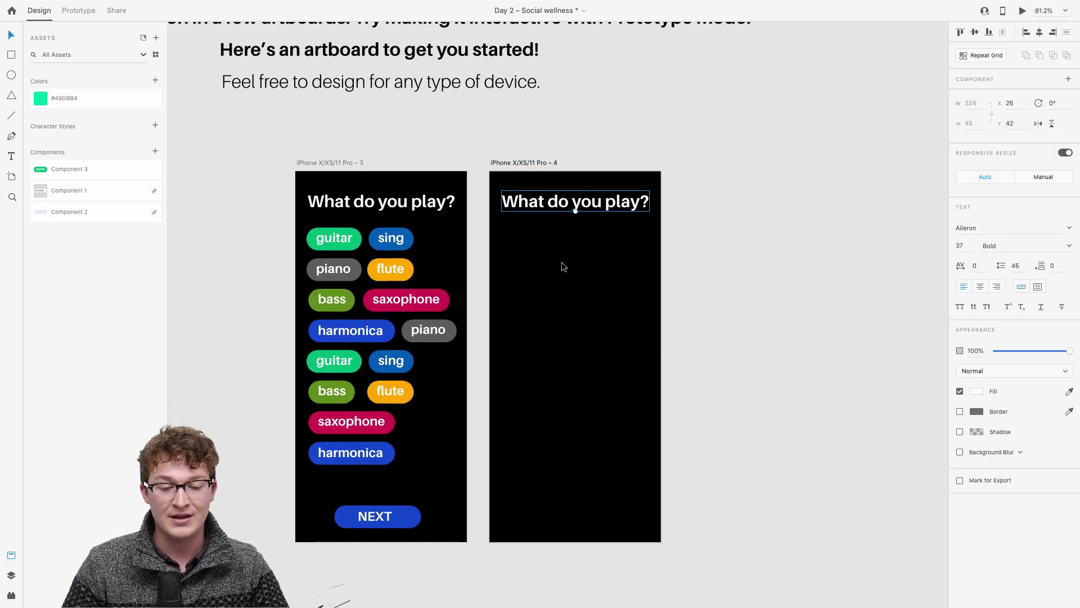
{"action": "key", "text": "Delete"}
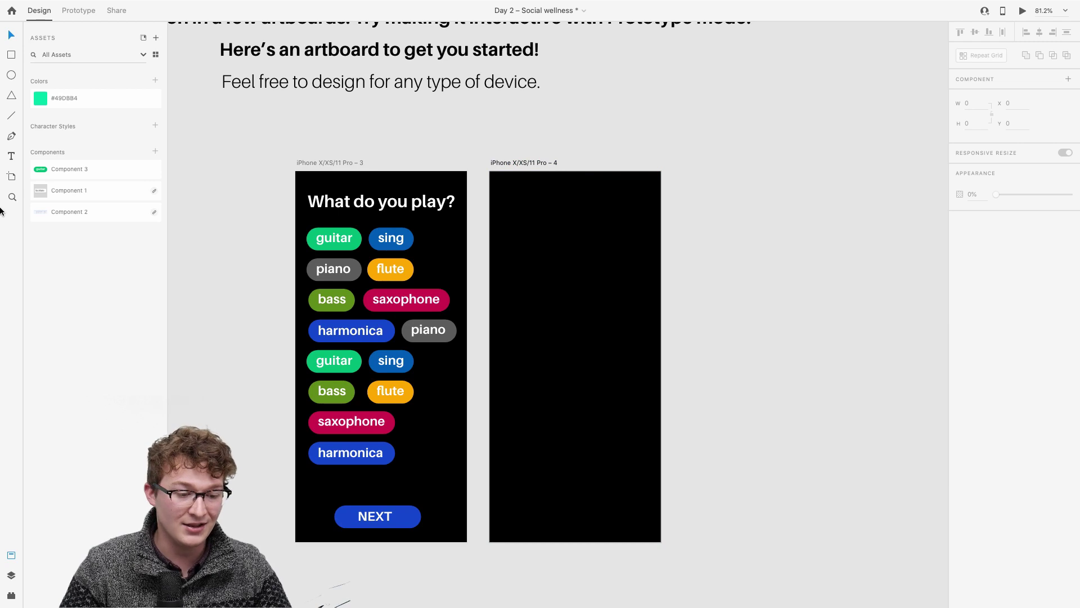
Draw a circle about 56 px across near the center of the empty artboard and remove its fill.
{"action": "left_click", "coordinate": [11, 75]}
{"action": "scroll", "coordinate": [440, 299], "scroll_direction": "up", "scroll_amount": 3}
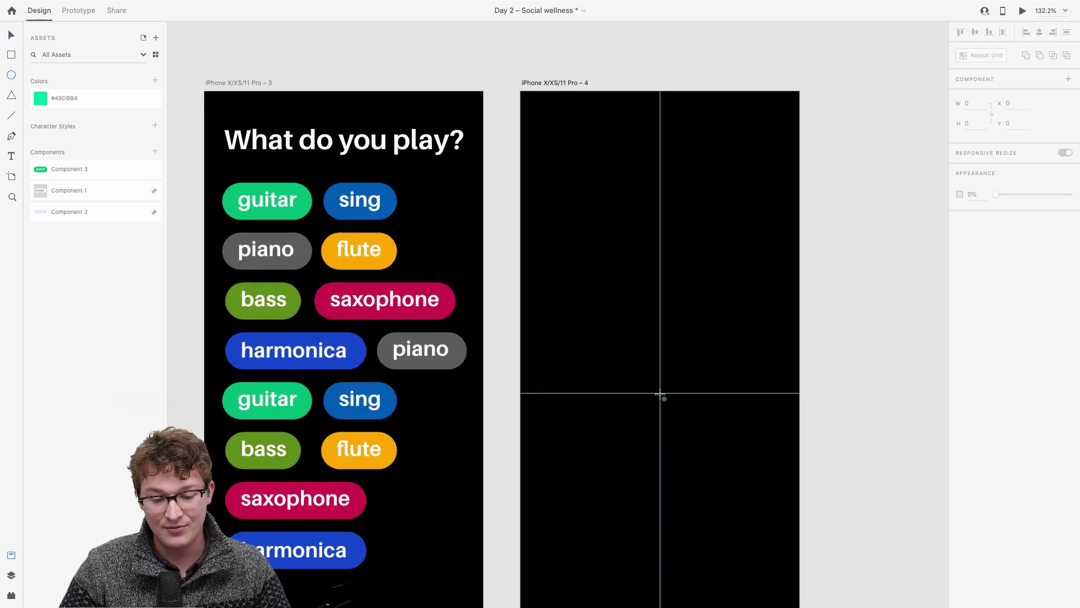
{"action": "left_click_drag", "start_coordinate": [661, 393], "coordinate": [681, 415]}
{"action": "scroll", "coordinate": [667, 422], "scroll_direction": "up", "scroll_amount": 1}
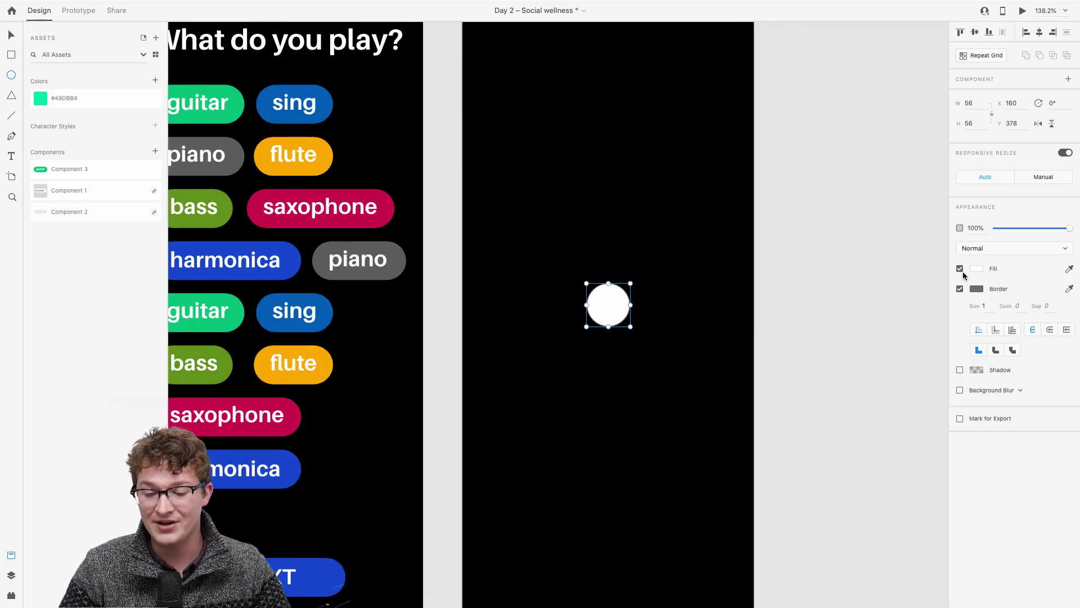
{"action": "left_click", "coordinate": [961, 269]}
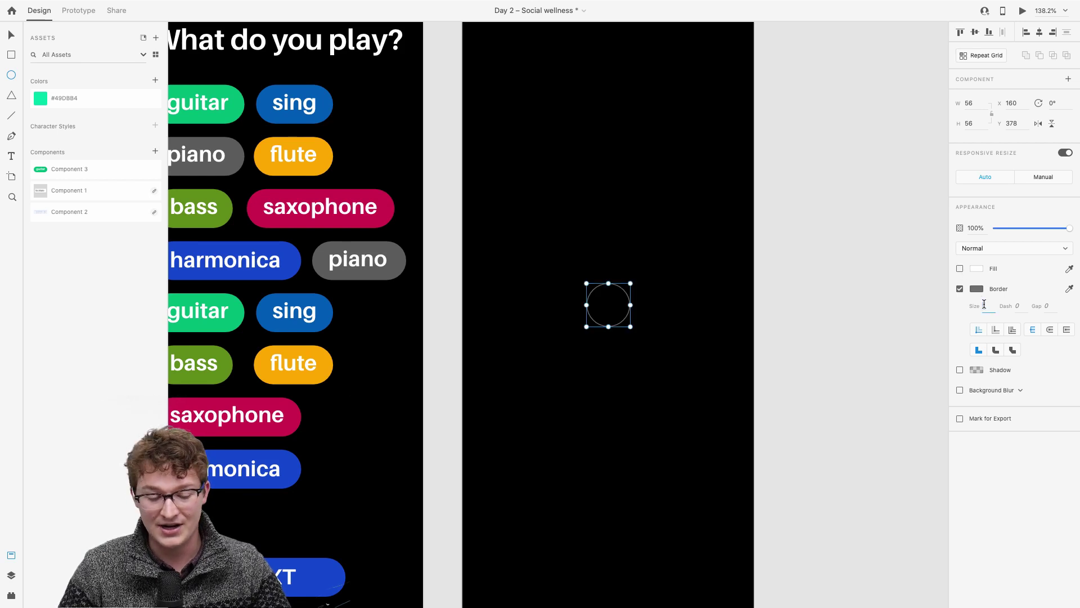
Set the circle's border to size 5, dash 60 and gap 80 to form a loading arc.
{"action": "type", "text": "5"}
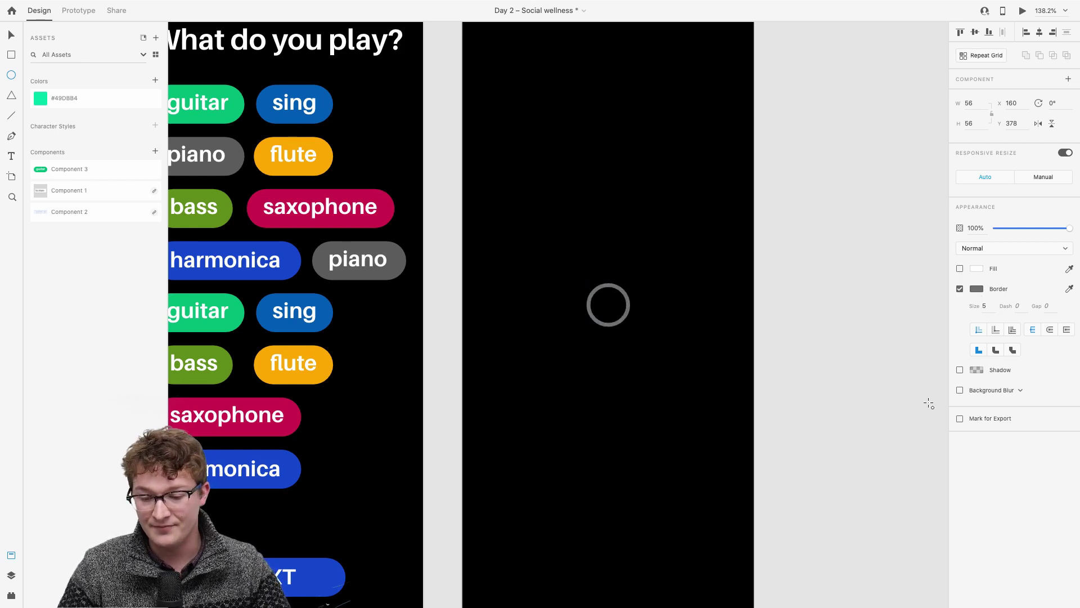
{"action": "key", "text": "Return"}
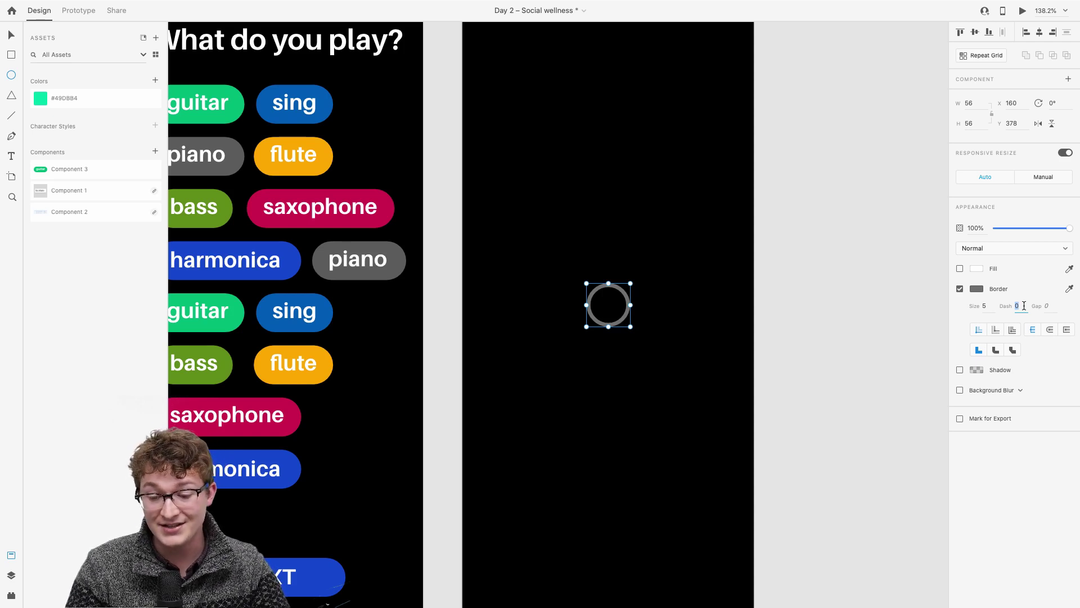
{"action": "type", "text": "10"}
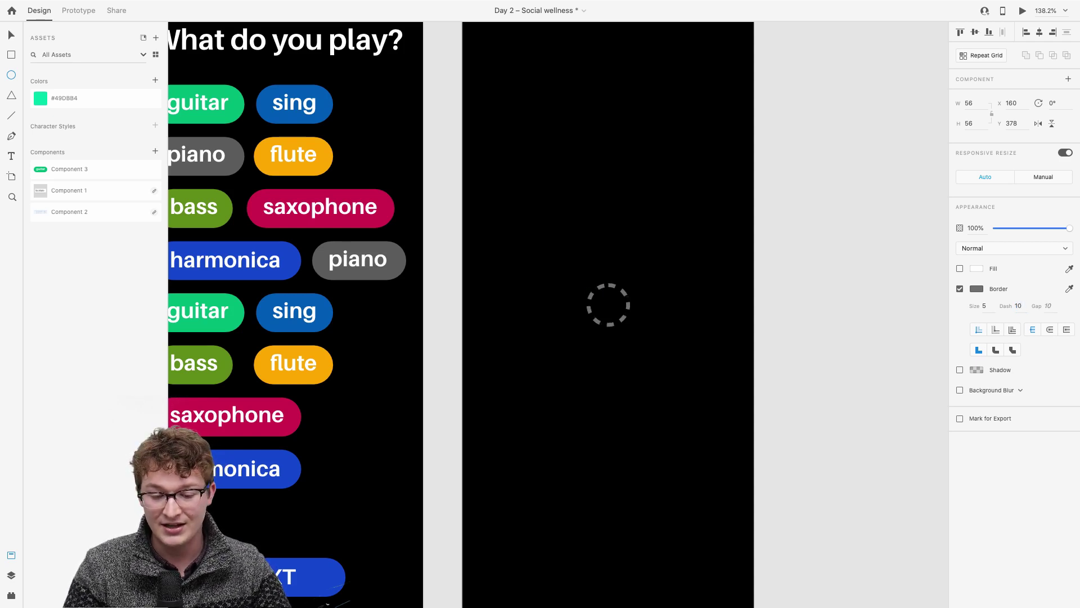
{"action": "key", "text": "Return"}
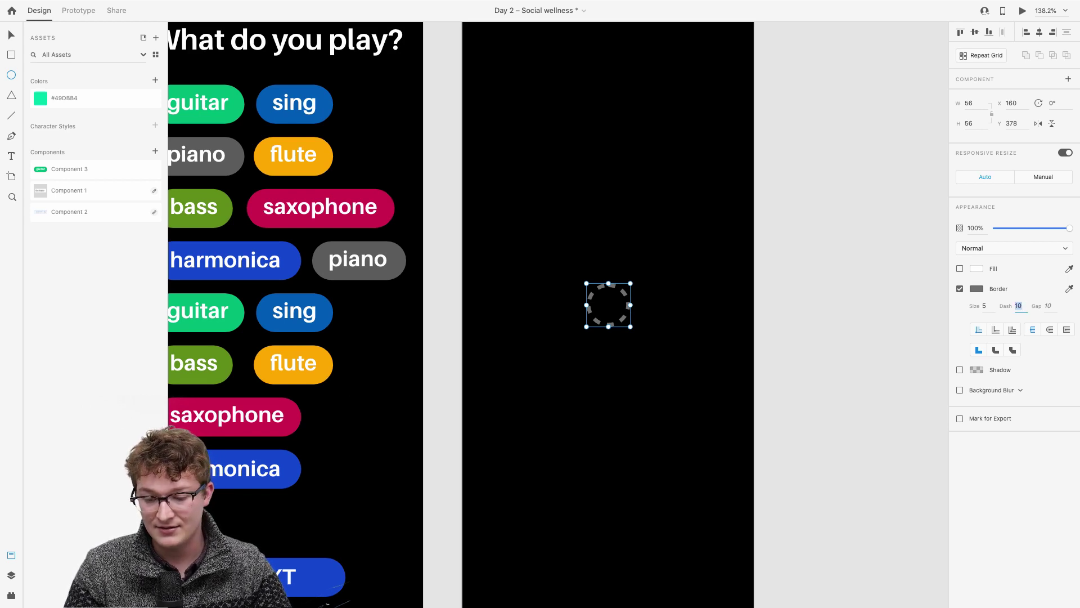
{"action": "type", "text": "60"}
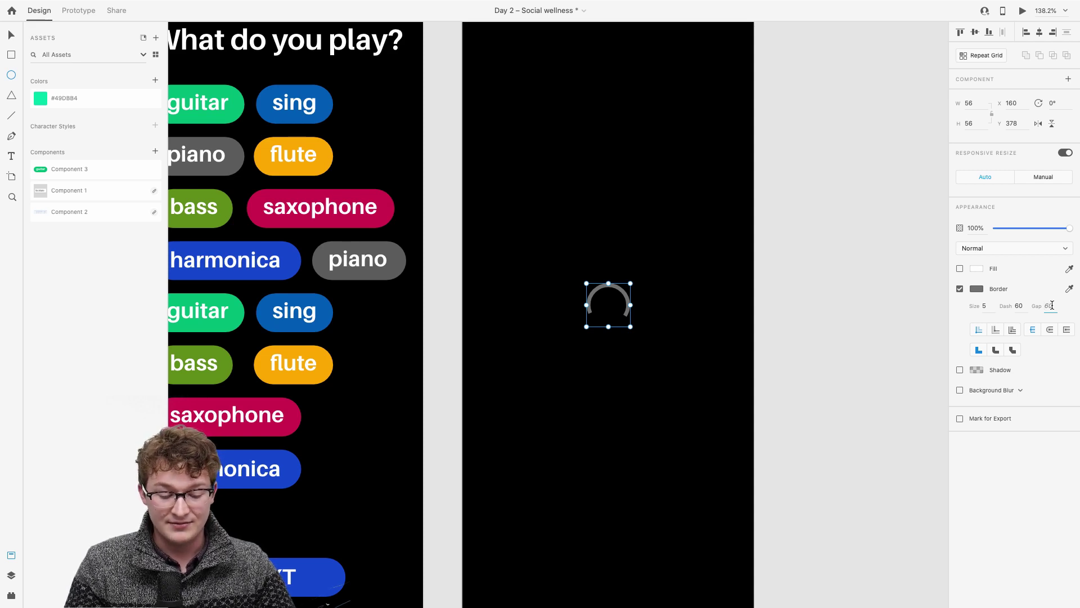
{"action": "type", "text": "80"}
{"action": "key", "text": "Return"}
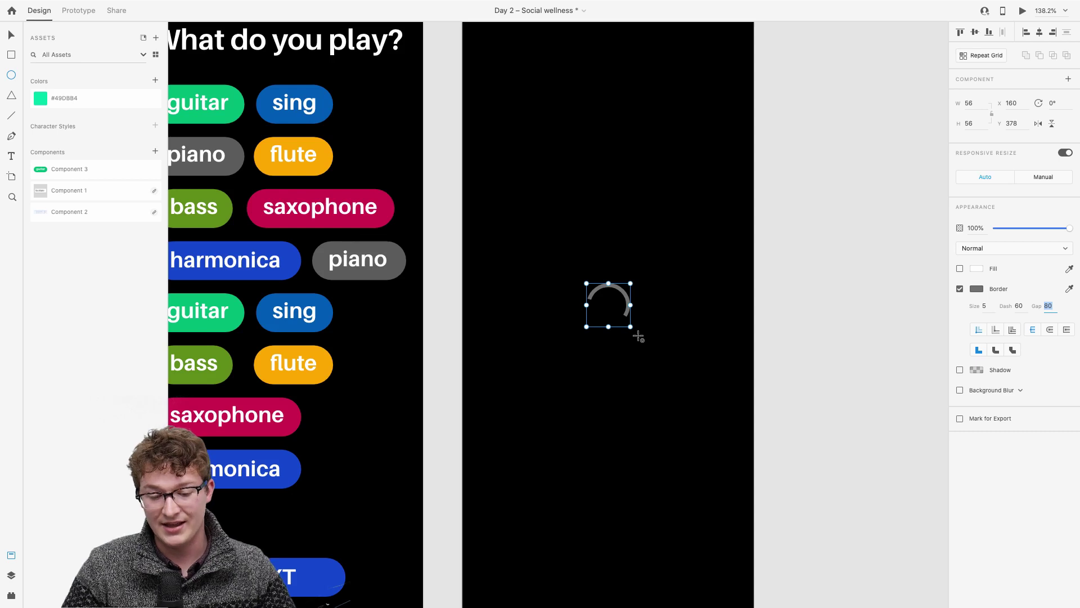
Give the arc's border round caps and color it white.
{"action": "left_click", "coordinate": [1052, 331]}
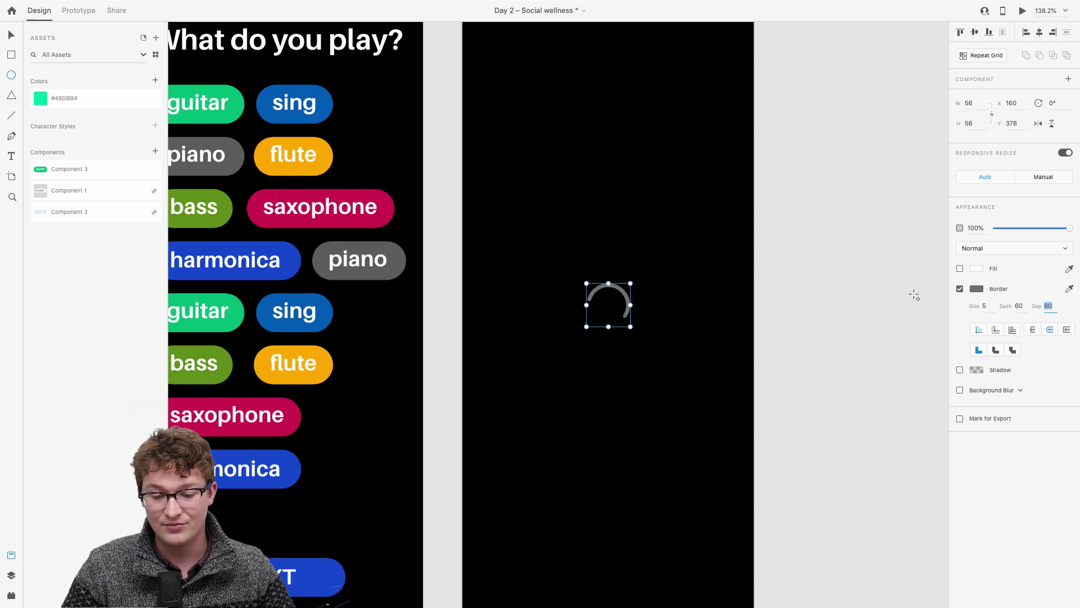
{"action": "left_click", "coordinate": [979, 290]}
{"action": "left_click_drag", "start_coordinate": [895, 273], "coordinate": [840, 225]}
{"action": "left_click", "coordinate": [722, 183]}
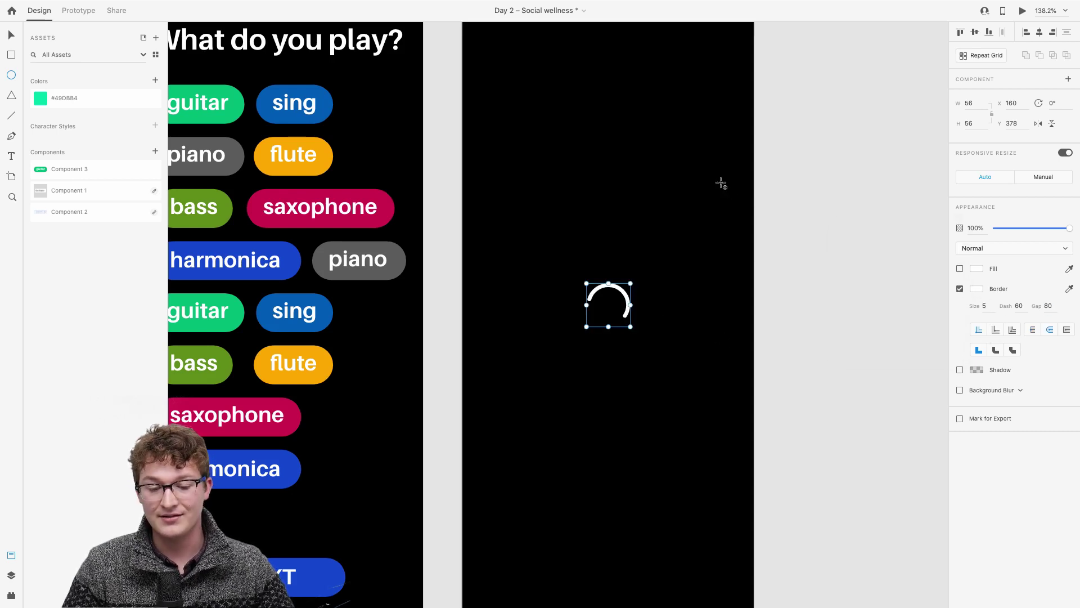
Try rotating the white arc to 277° and undo the rotation.
{"action": "scroll", "coordinate": [721, 182], "scroll_direction": "down", "scroll_amount": 5}
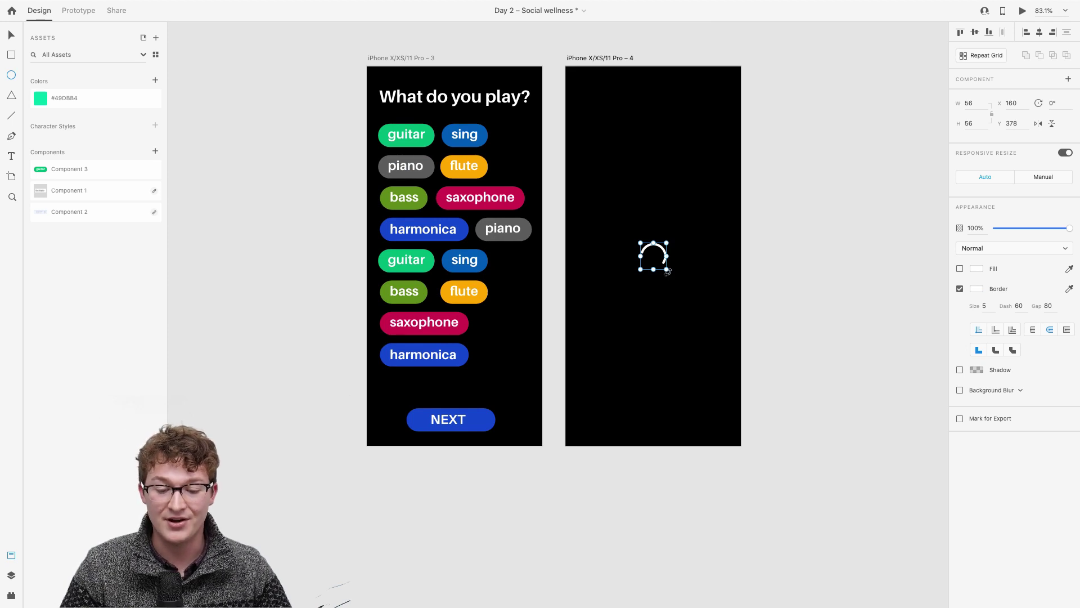
{"action": "left_click_drag", "start_coordinate": [668, 272], "coordinate": [848, 121]}
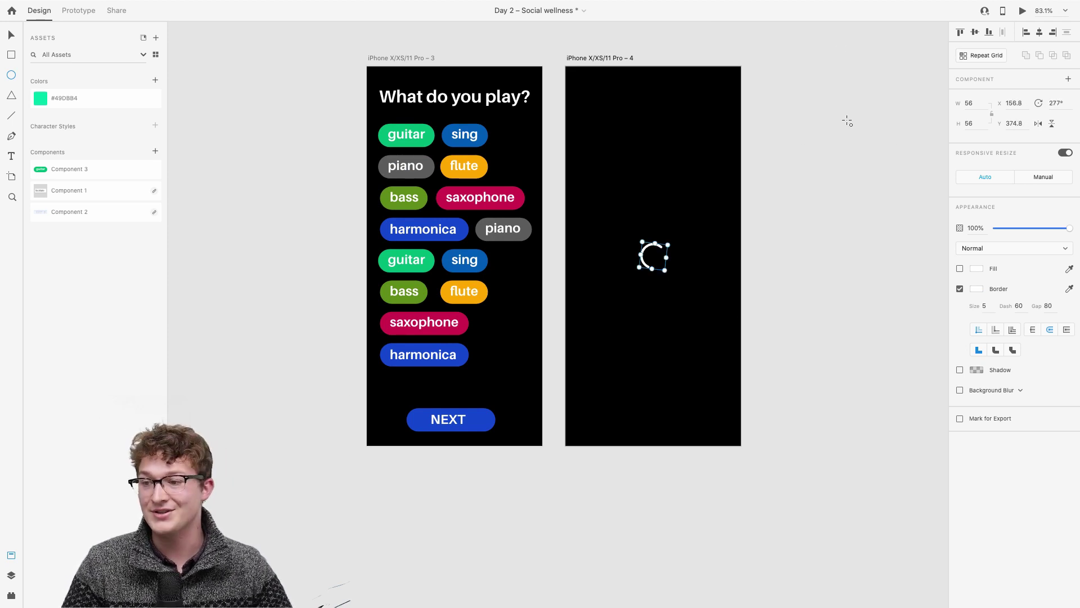
{"action": "key", "text": "super+z"}
Duplicate the loading artboard beside itself and delete the arc from the copy.
{"action": "scroll", "coordinate": [795, 201], "scroll_direction": "right", "scroll_amount": 2}
{"action": "scroll", "coordinate": [796, 201], "scroll_direction": "down", "scroll_amount": 3}
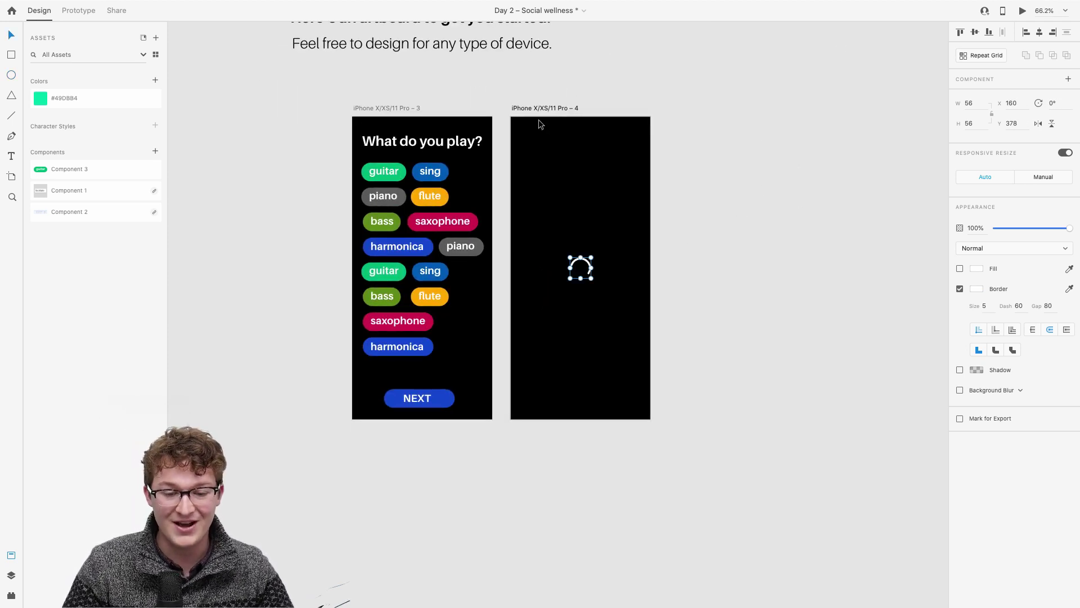
{"action": "left_click_drag", "start_coordinate": [541, 108], "coordinate": [688, 108]}
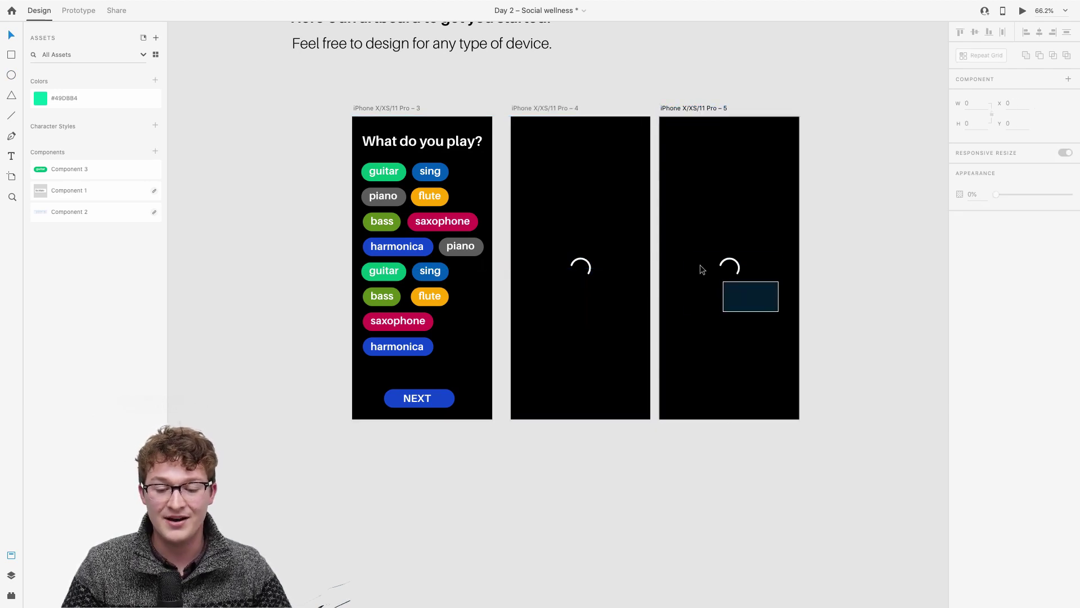
{"action": "left_click_drag", "start_coordinate": [701, 265], "coordinate": [688, 255]}
{"action": "key", "text": "Delete"}
{"action": "scroll", "coordinate": [687, 255], "scroll_direction": "right", "scroll_amount": 2}
Copy the "What do you play?" heading onto the empty artboard and change it to "We found the perfect jam session for you!" on two lines.
{"action": "scroll", "coordinate": [687, 255], "scroll_direction": "up", "scroll_amount": 4}
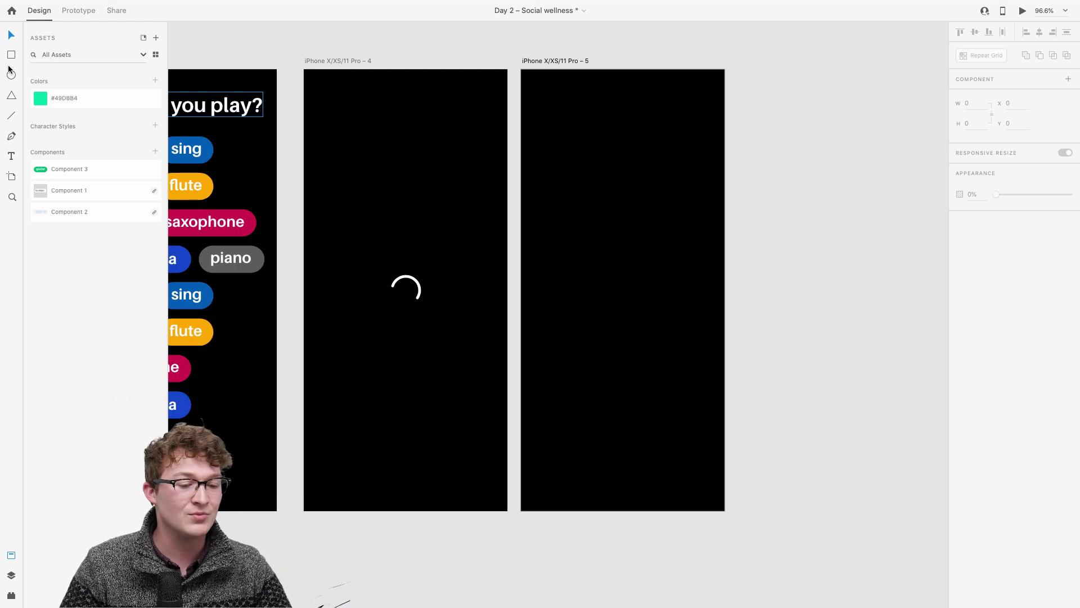
{"action": "left_click", "coordinate": [12, 156]}
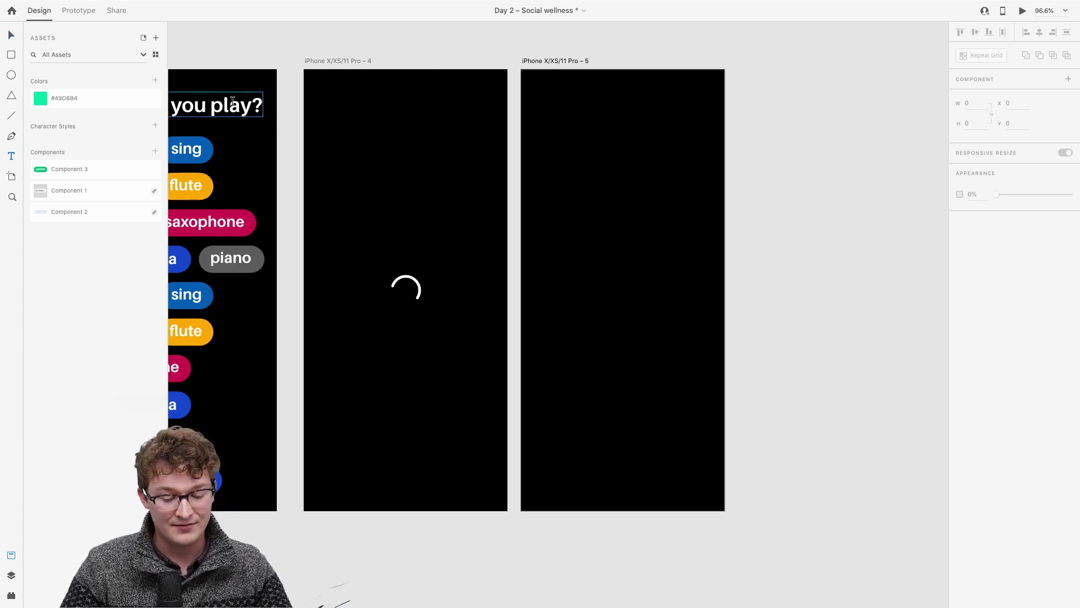
{"action": "left_click_drag", "start_coordinate": [230, 108], "coordinate": [678, 106]}
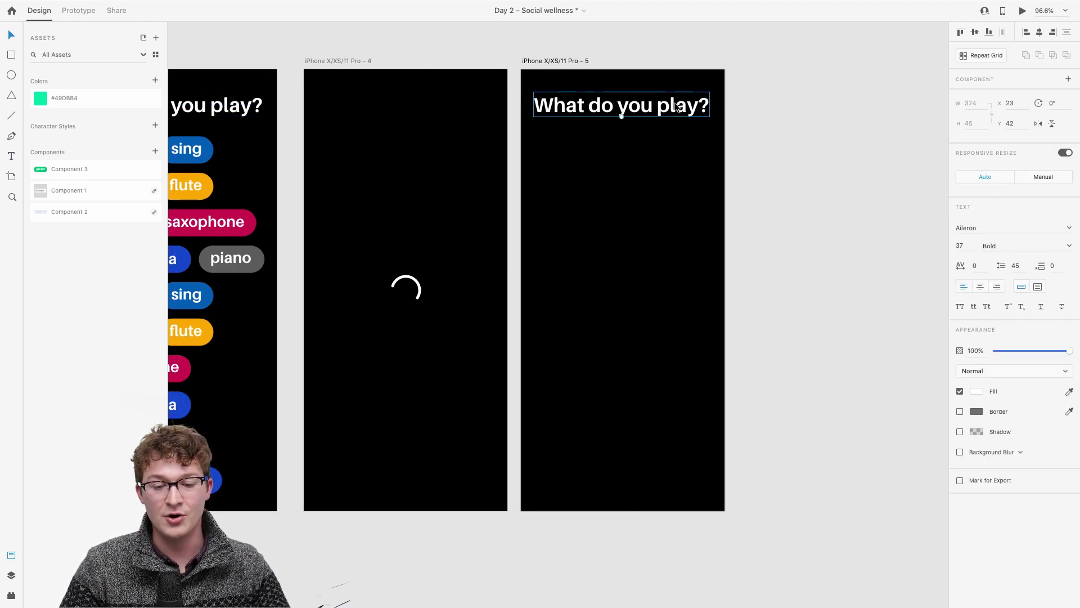
{"action": "double_click", "coordinate": [675, 104]}
{"action": "type", "text": "We found t"}
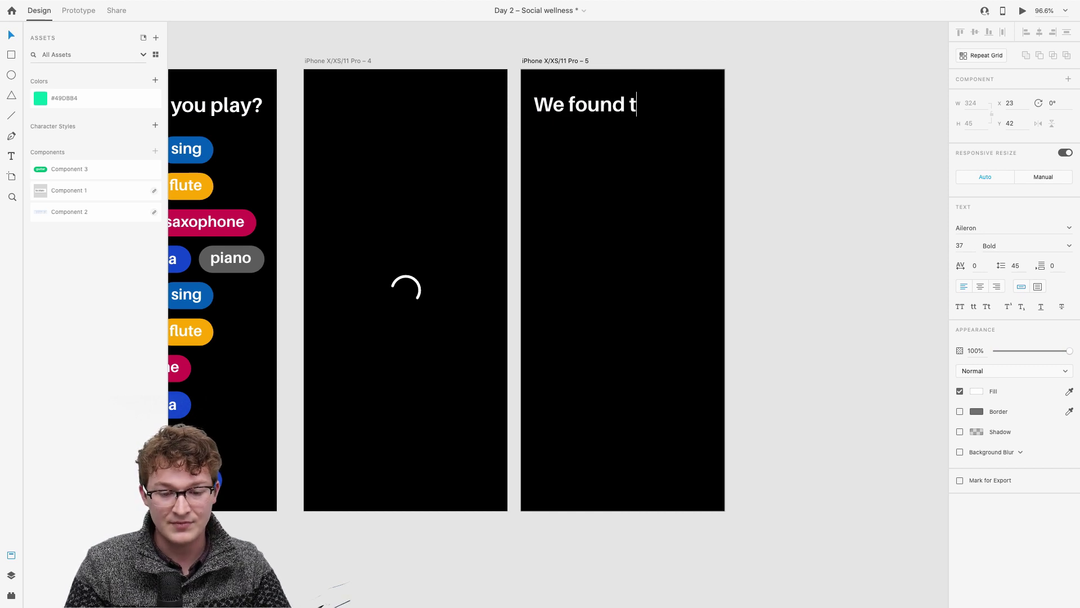
{"action": "type", "text": "he perfect"}
{"action": "key", "text": "Return"}
{"action": "type", "text": "ja"}
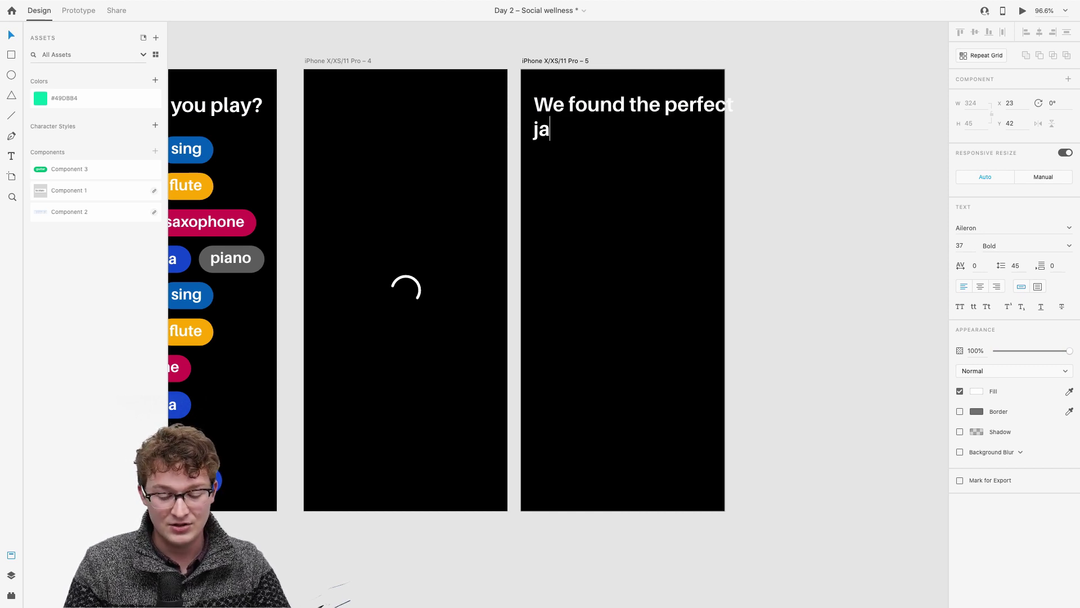
{"action": "type", "text": "m session for you!"}
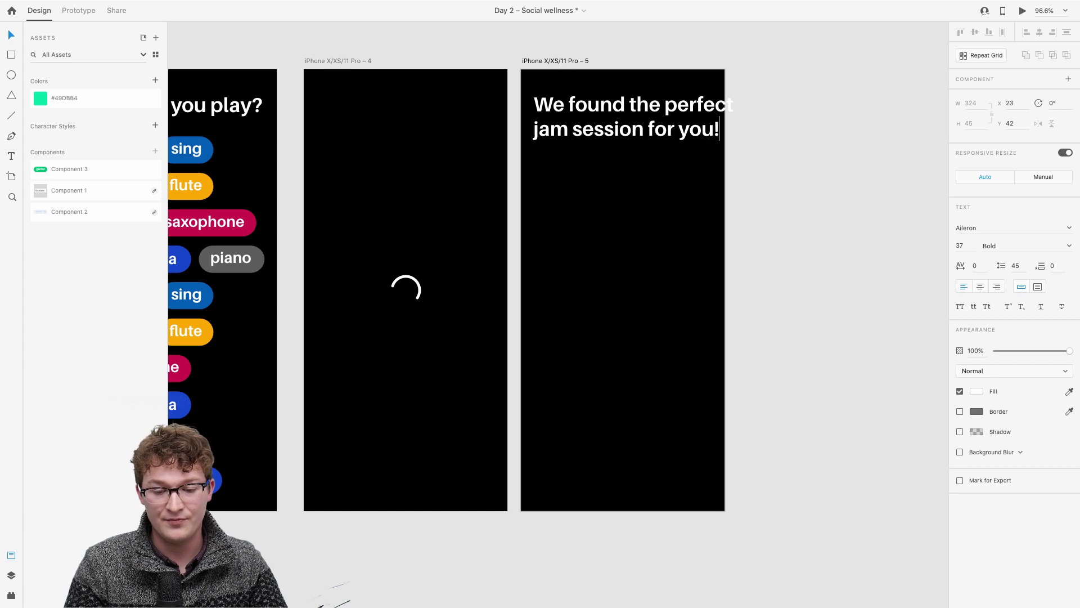
{"action": "key", "text": "Escape"}
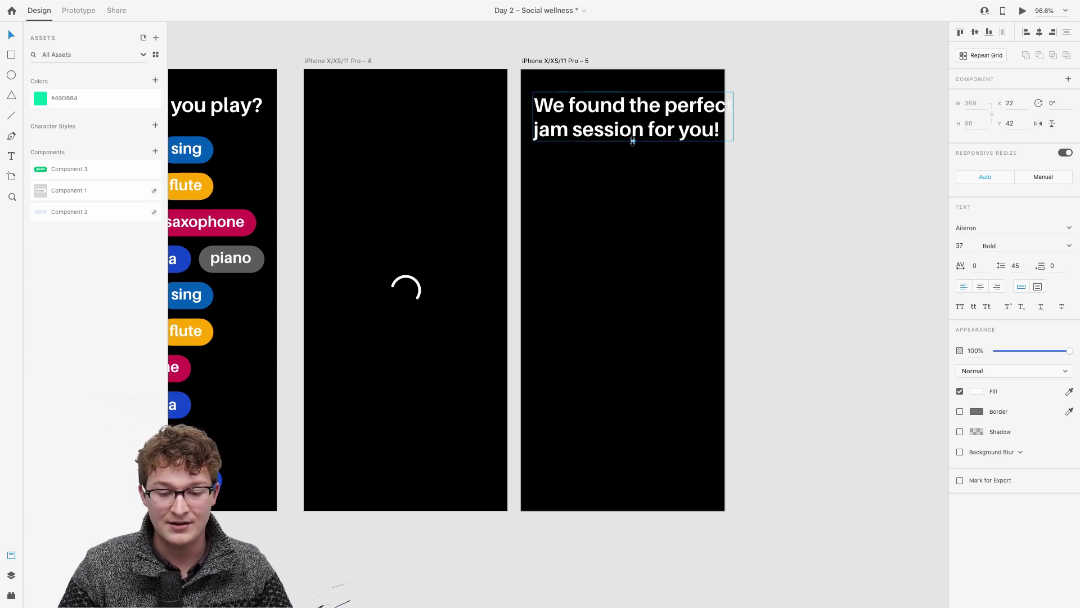
Shrink the new heading to font size 31, duplicate it below at X 41, Y 268 and clear the copy's text.
{"action": "left_click_drag", "start_coordinate": [632, 141], "coordinate": [616, 228]}
{"action": "triple_click", "coordinate": [616, 228]}
{"action": "type", "text": "Wedjam session for you!"}
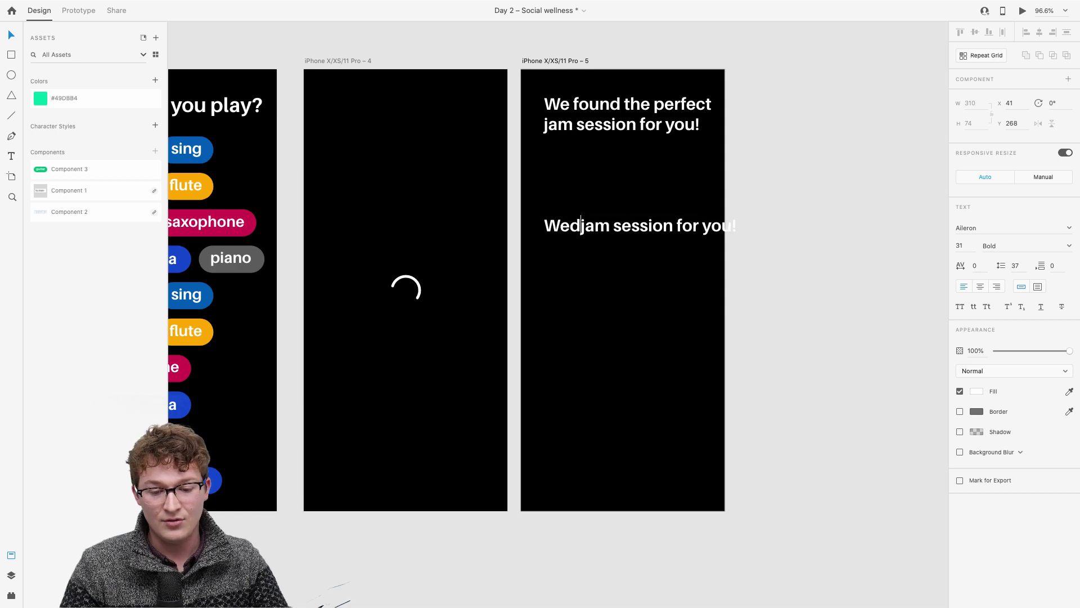
{"action": "key", "text": "ctrl+a"}
{"action": "type", "text": "Wed"}
{"action": "key", "text": "BackSpace"}
{"action": "key", "text": "BackSpace"}
{"action": "key", "text": "BackSpace"}
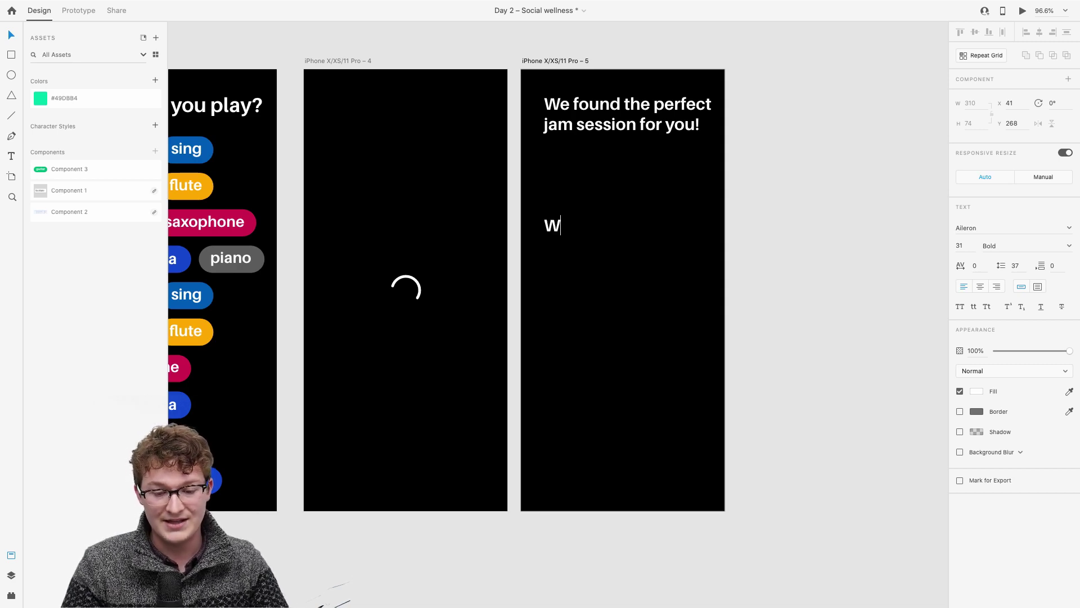
Enter "Saturdays at 11am" as the copied text and move it down to X 36, Y 423.
{"action": "type", "text": "Saturdays at"}
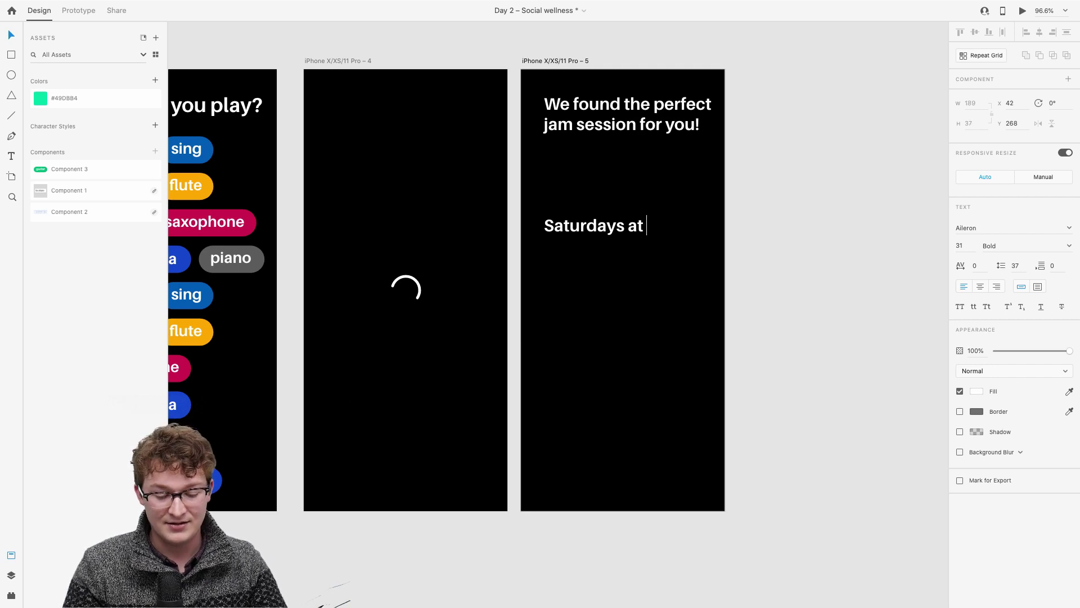
{"action": "type", "text": " 11am"}
{"action": "key", "text": "Escape"}
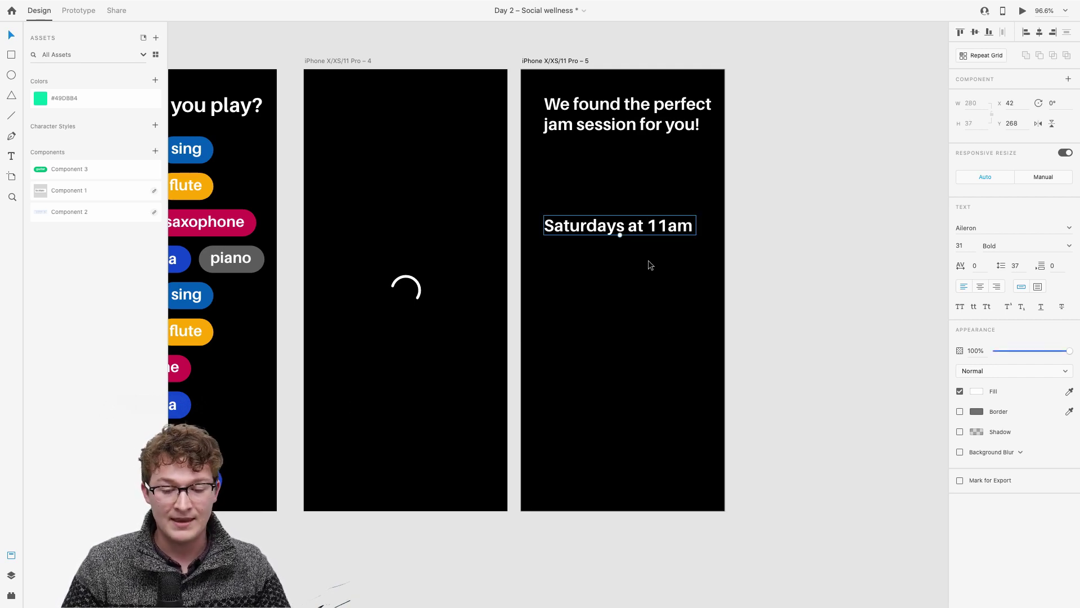
{"action": "left_click_drag", "start_coordinate": [640, 230], "coordinate": [637, 315]}
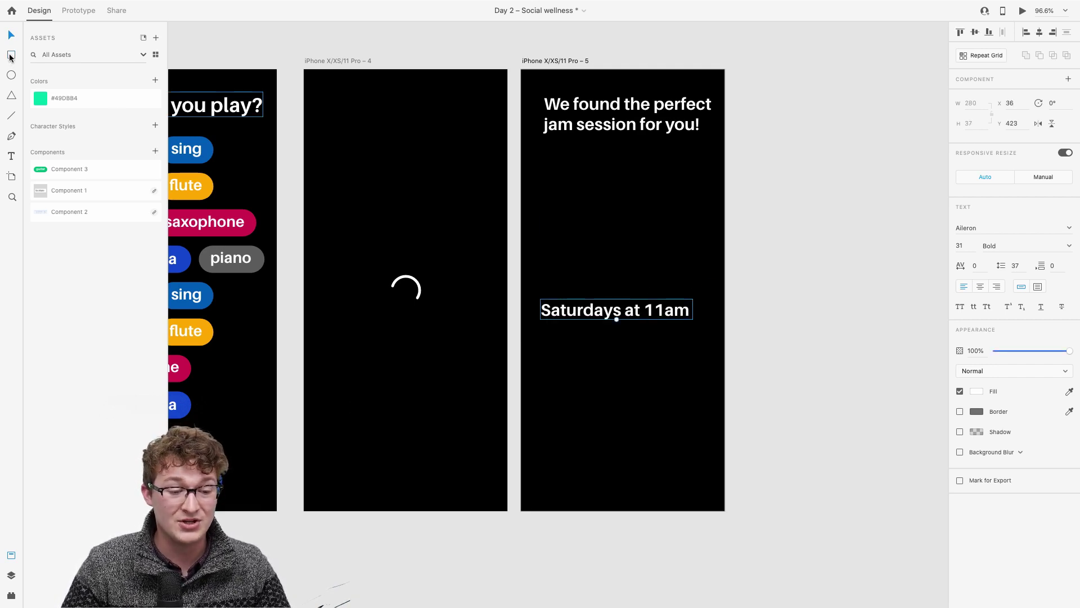
Draw a white rectangle about 299 by 254 at X 41, Y 152 between the heading and "Saturdays at 11am", with corner radius 12.
{"action": "left_click", "coordinate": [11, 54]}
{"action": "left_click_drag", "start_coordinate": [543, 153], "coordinate": [693, 287]}
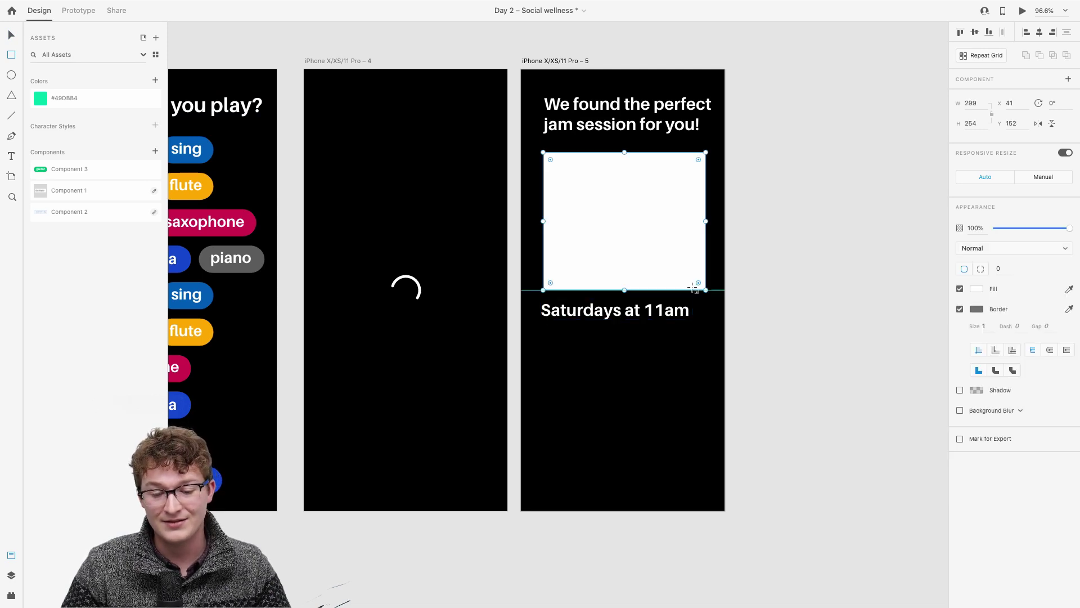
{"action": "scroll", "coordinate": [675, 253], "scroll_direction": "up", "scroll_amount": 5}
{"action": "left_click_drag", "start_coordinate": [741, 76], "coordinate": [741, 79]}
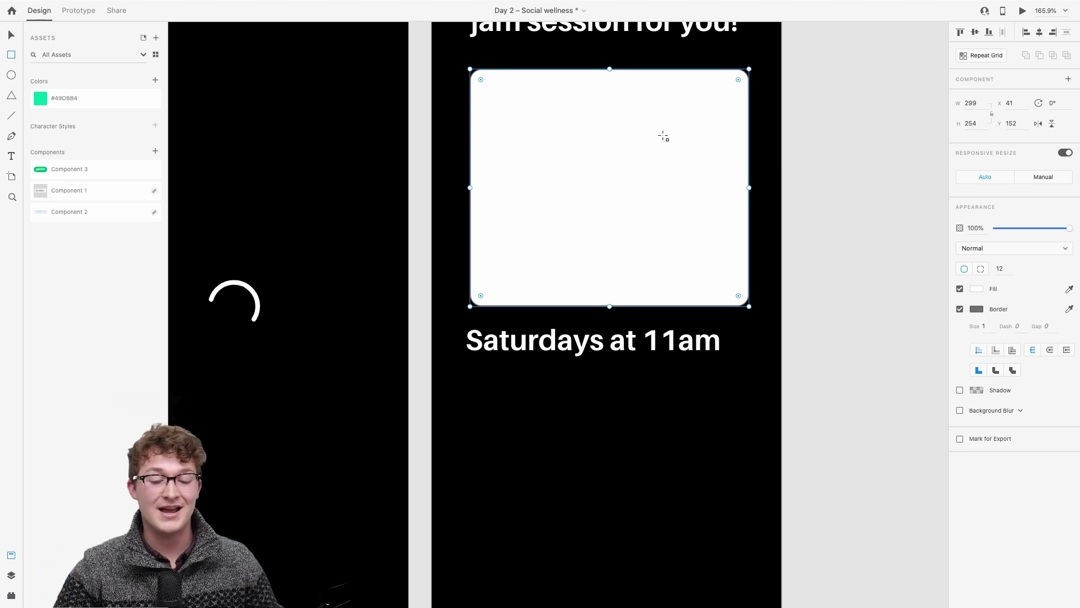
{"action": "scroll", "coordinate": [613, 202], "scroll_direction": "down", "scroll_amount": 4}
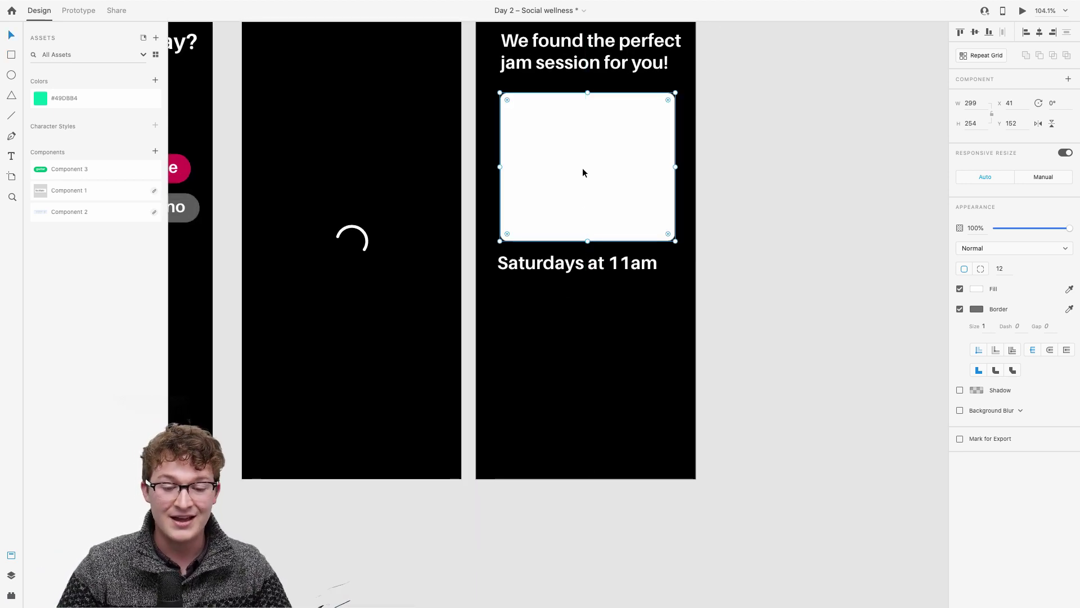
Duplicate the "Saturdays at 11am" text directly below at X 36, Y 469 and change the copy to "Address".
{"action": "left_click_drag", "start_coordinate": [558, 278], "coordinate": [559, 311]}
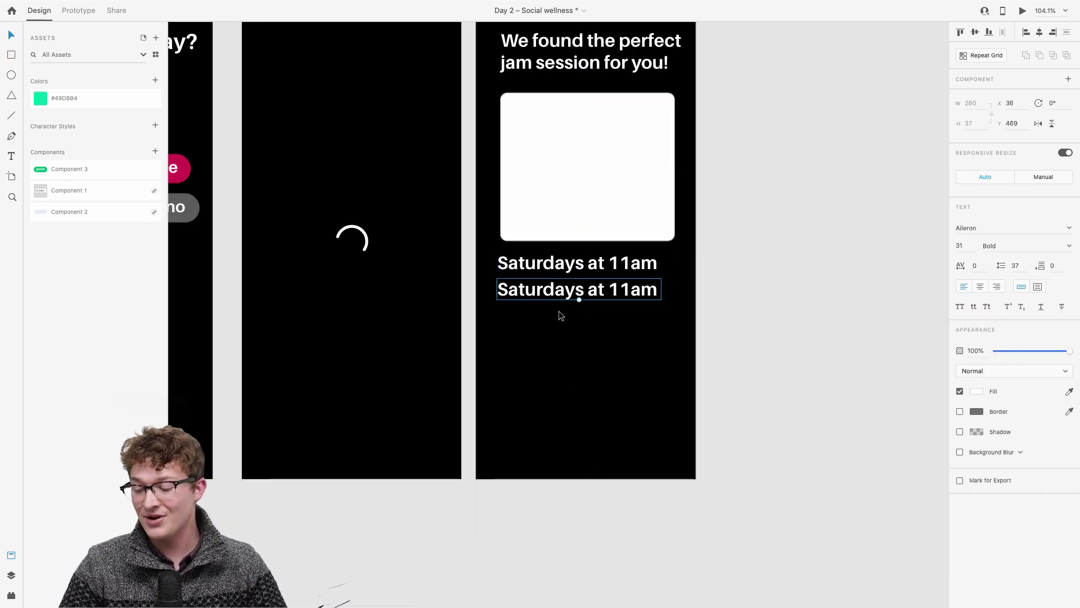
{"action": "scroll", "coordinate": [561, 329], "scroll_direction": "right", "scroll_amount": 1}
{"action": "scroll", "coordinate": [538, 207], "scroll_direction": "up", "scroll_amount": 5}
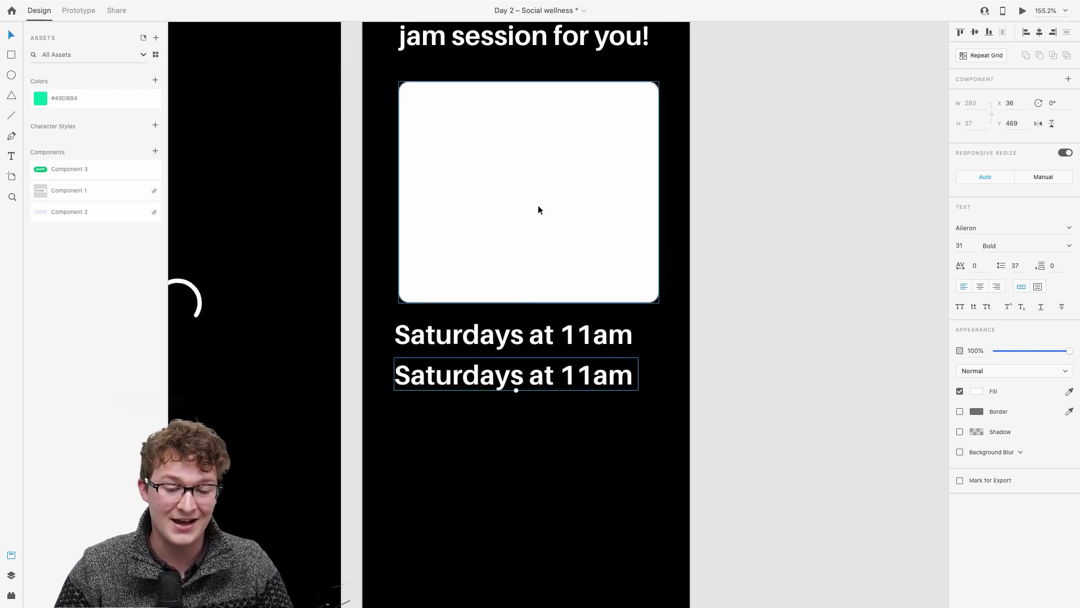
{"action": "scroll", "coordinate": [538, 205], "scroll_direction": "down", "scroll_amount": 3}
{"action": "left_click", "coordinate": [498, 218]}
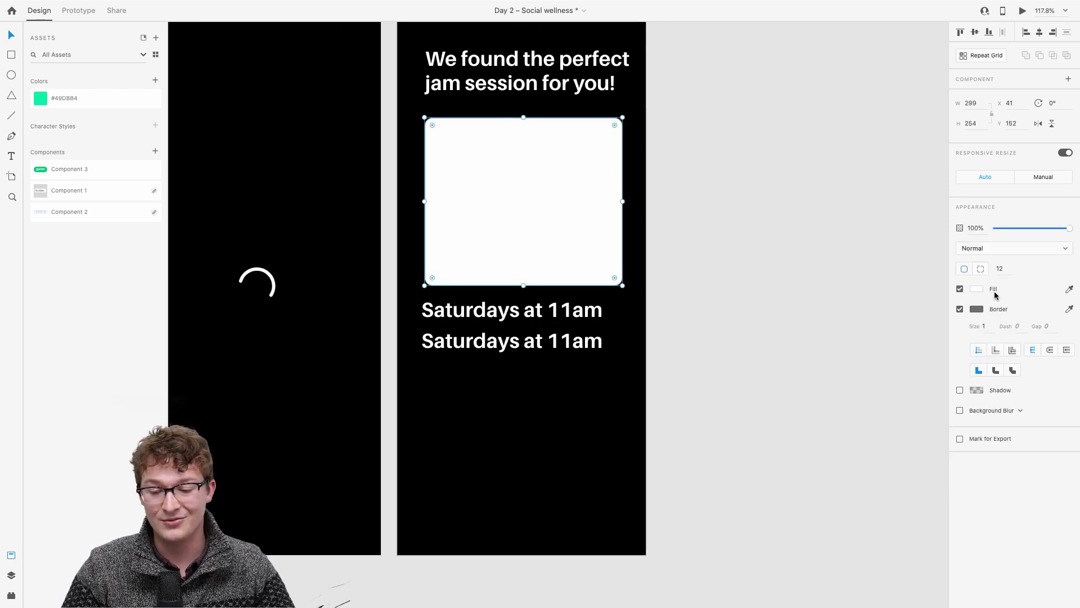
{"action": "scroll", "coordinate": [788, 309], "scroll_direction": "up", "scroll_amount": 2}
{"action": "double_click", "coordinate": [503, 357]}
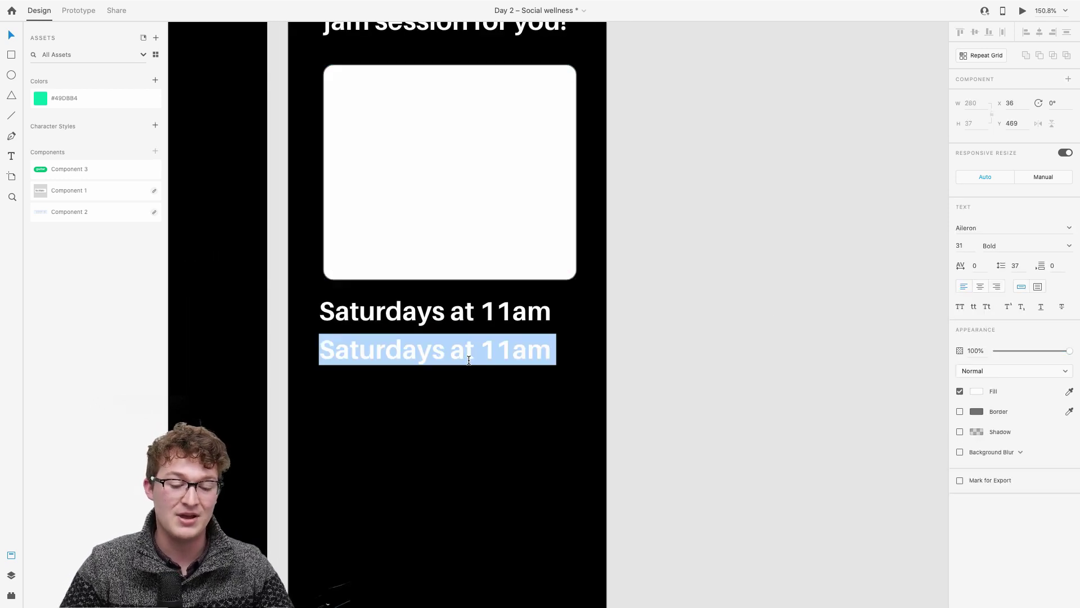
{"action": "type", "text": "Addrte"}
{"action": "key", "text": "BackSpace"}
{"action": "key", "text": "BackSpace"}
{"action": "type", "text": "ess"}
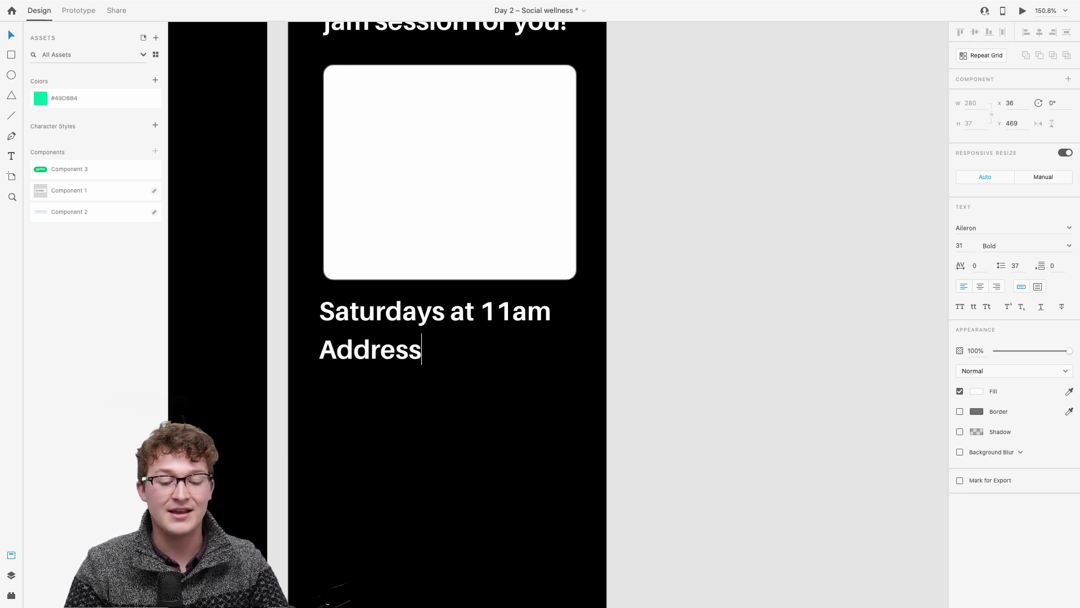
{"action": "key", "text": "Escape"}
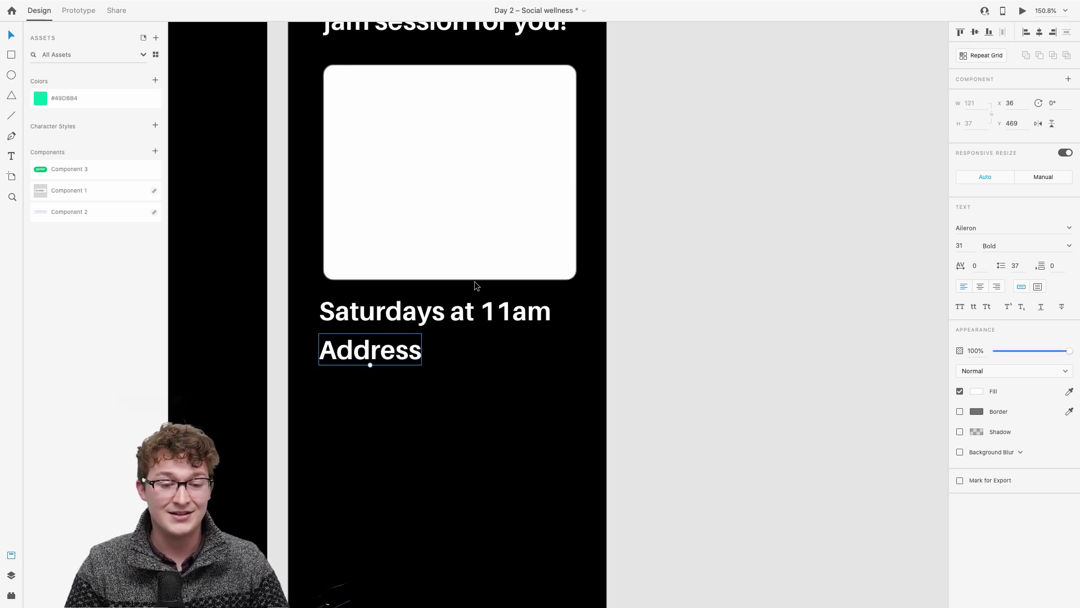
Copy the NEXT button from the instrument screen to the bottom of the result artboard and relabel it "Add to calendar".
{"action": "scroll", "coordinate": [474, 281], "scroll_direction": "down", "scroll_amount": 3}
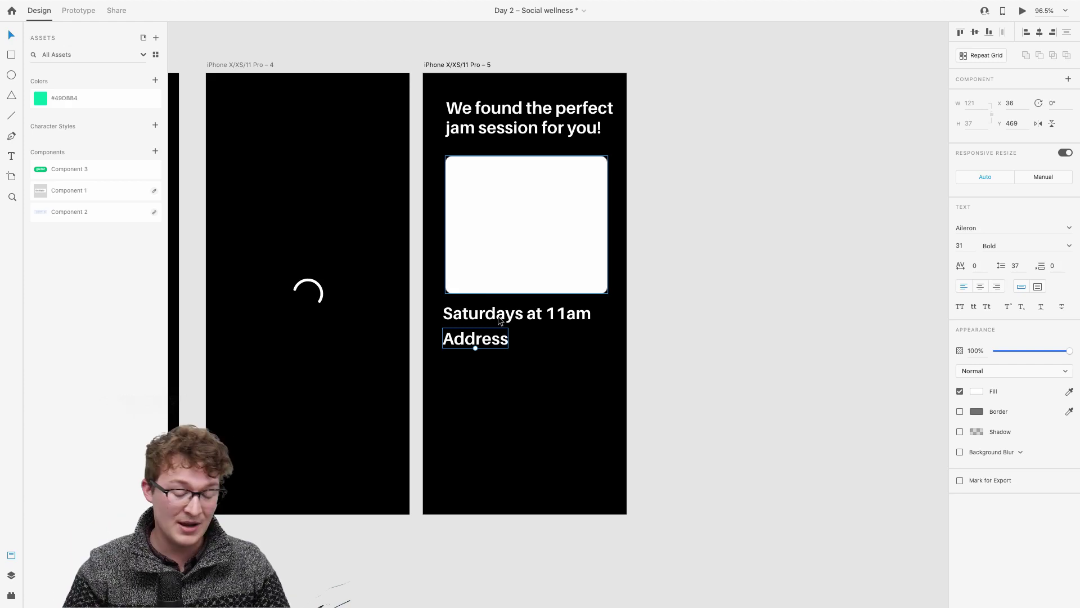
{"action": "scroll", "coordinate": [478, 345], "scroll_direction": "left", "scroll_amount": 5}
{"action": "left_click_drag", "start_coordinate": [329, 467], "coordinate": [775, 471]}
{"action": "double_click", "coordinate": [774, 471]}
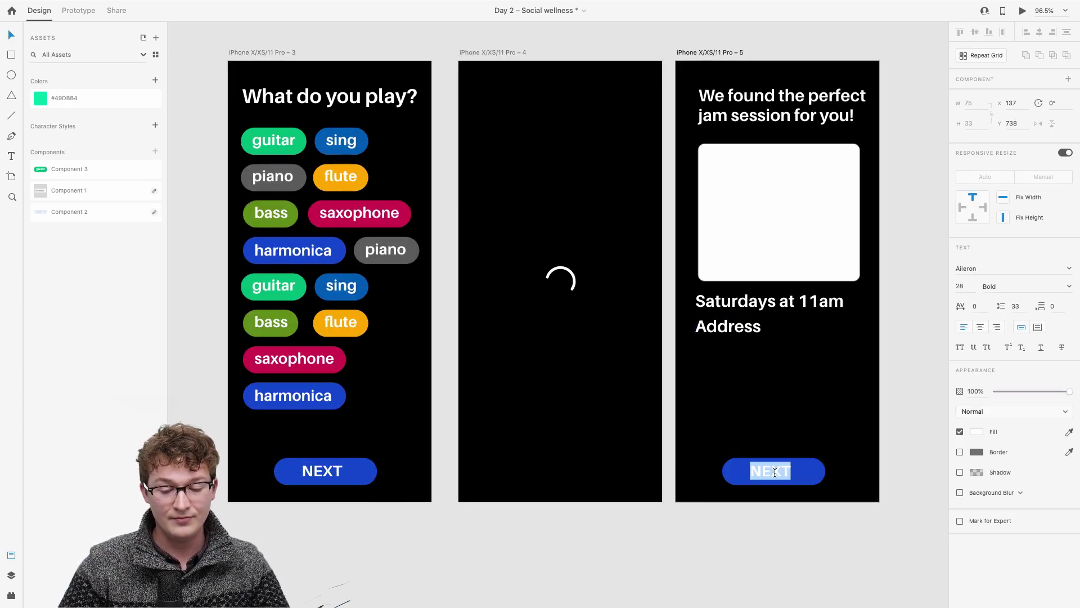
{"action": "type", "text": "Add to calendar"}
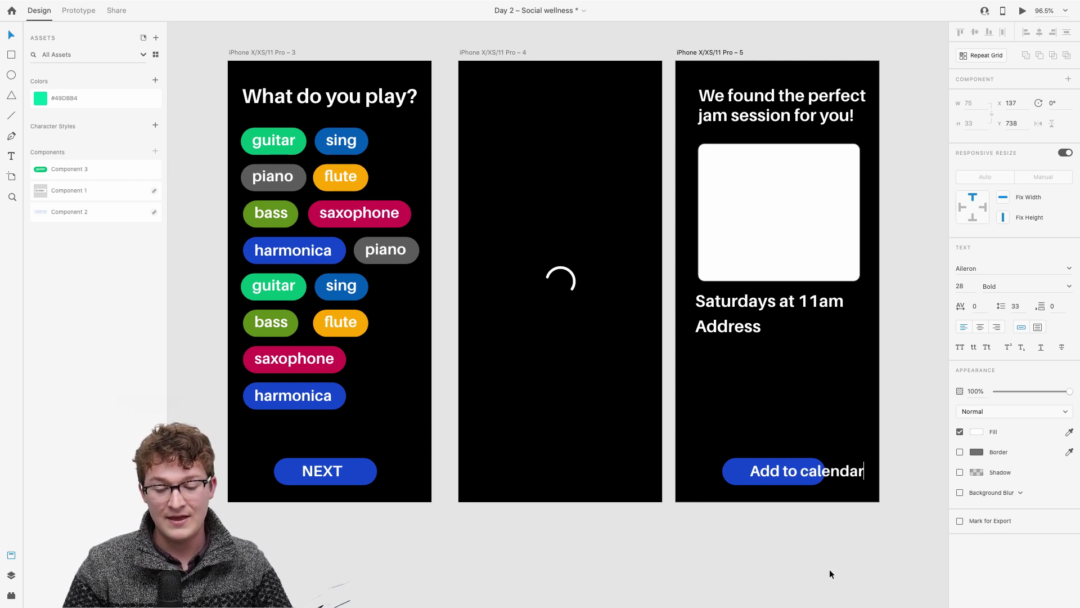
{"action": "key", "text": "Escape"}
Widen the blue button shape to 268 at X 47 so that it surrounds the centred "Add to calendar" label.
{"action": "scroll", "coordinate": [822, 495], "scroll_direction": "up", "scroll_amount": 5}
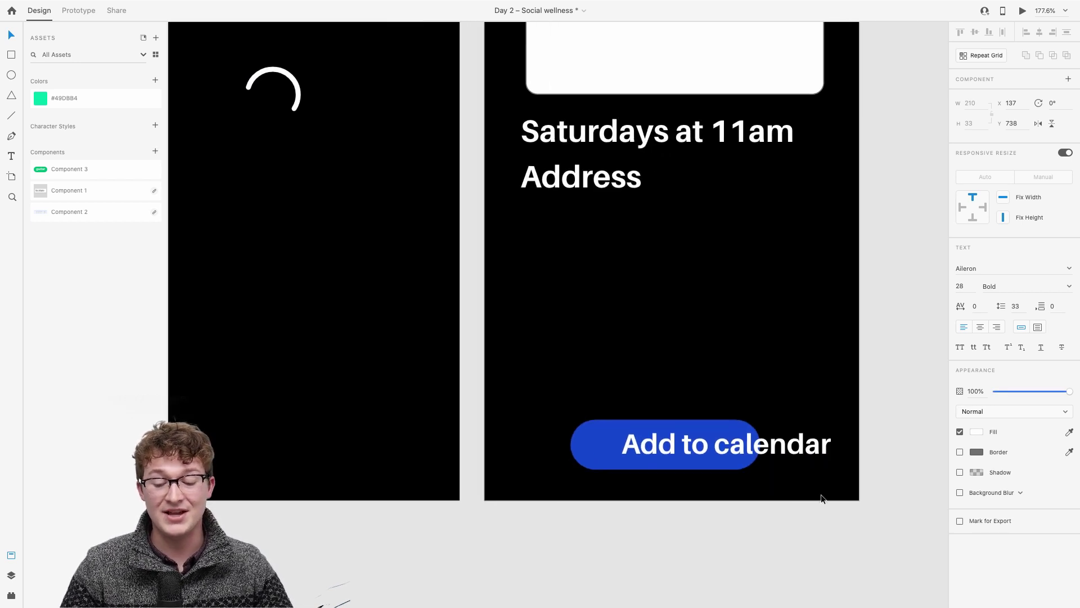
{"action": "scroll", "coordinate": [822, 495], "scroll_direction": "right", "scroll_amount": 1}
{"action": "left_click_drag", "start_coordinate": [757, 447], "coordinate": [783, 444]}
{"action": "left_click", "coordinate": [695, 434]}
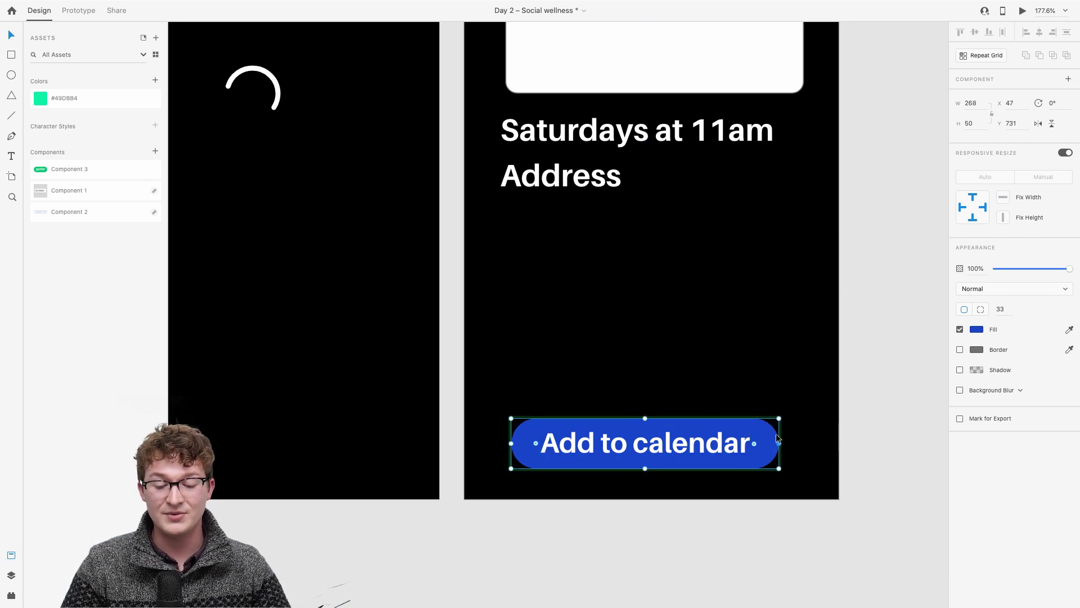
{"action": "left_click", "coordinate": [754, 388]}
Switch to Prototype mode and move the result artboard farther away from the loading artboard, leaving a wide gap between them.
{"action": "scroll", "coordinate": [754, 388], "scroll_direction": "down", "scroll_amount": 5}
{"action": "scroll", "coordinate": [754, 388], "scroll_direction": "down", "scroll_amount": 3}
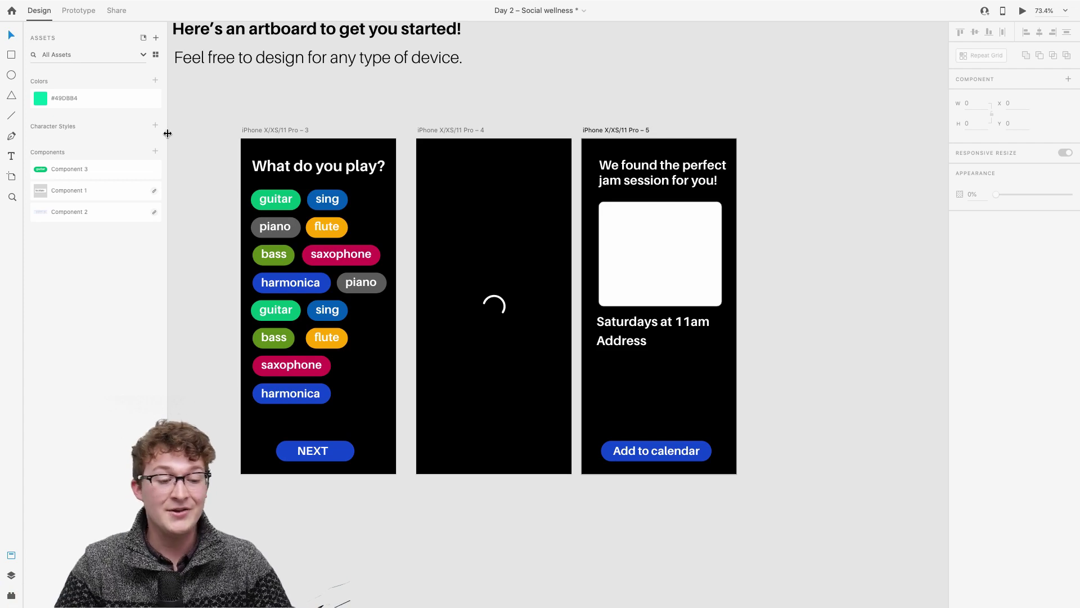
{"action": "left_click", "coordinate": [79, 13]}
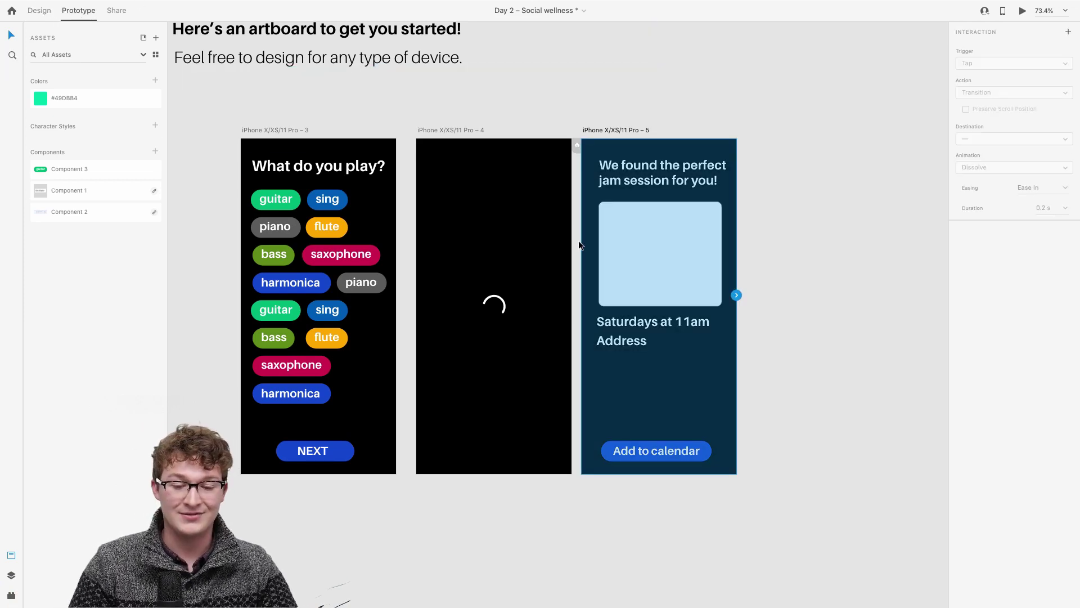
{"action": "scroll", "coordinate": [578, 241], "scroll_direction": "down", "scroll_amount": 5}
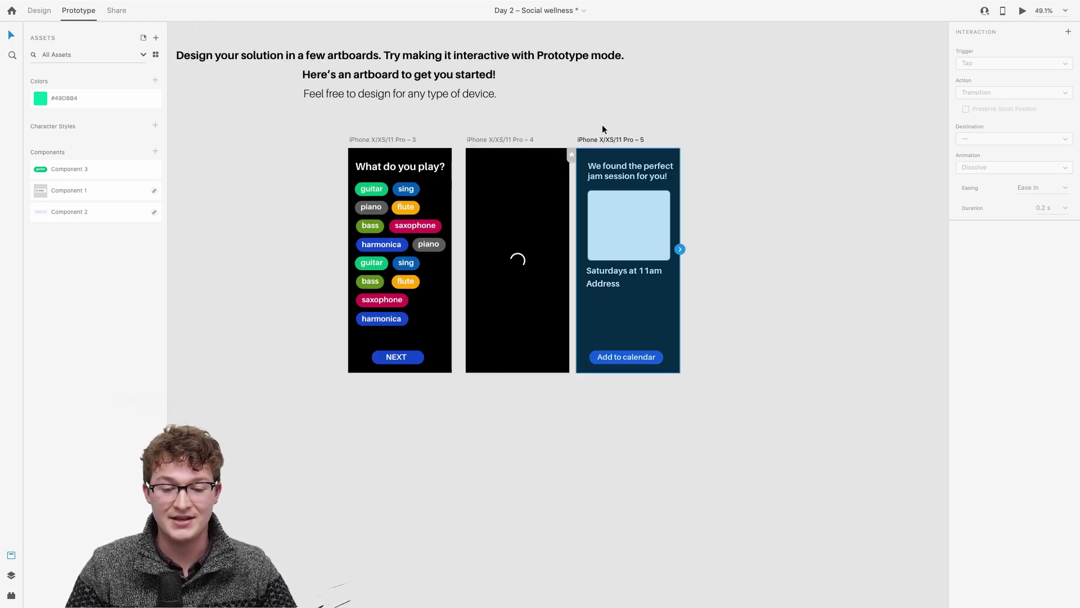
{"action": "left_click_drag", "start_coordinate": [608, 138], "coordinate": [718, 138]}
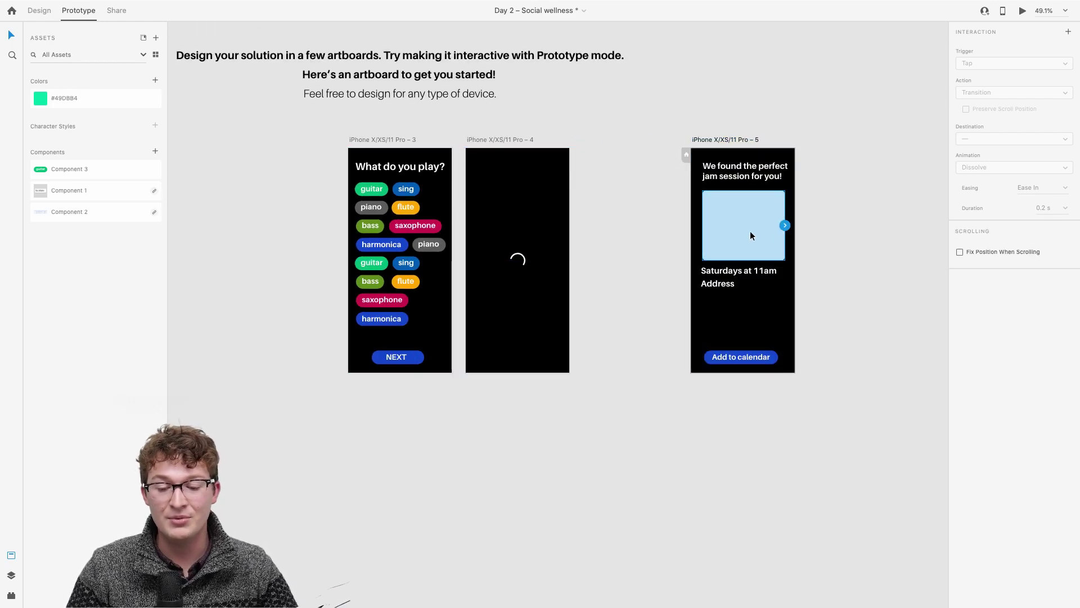
Duplicate the "Address" text below and slightly to its right at X 127, Y 523, and change the copy to "Name".
{"action": "scroll", "coordinate": [751, 232], "scroll_direction": "up", "scroll_amount": 3}
{"action": "left_click", "coordinate": [693, 207]}
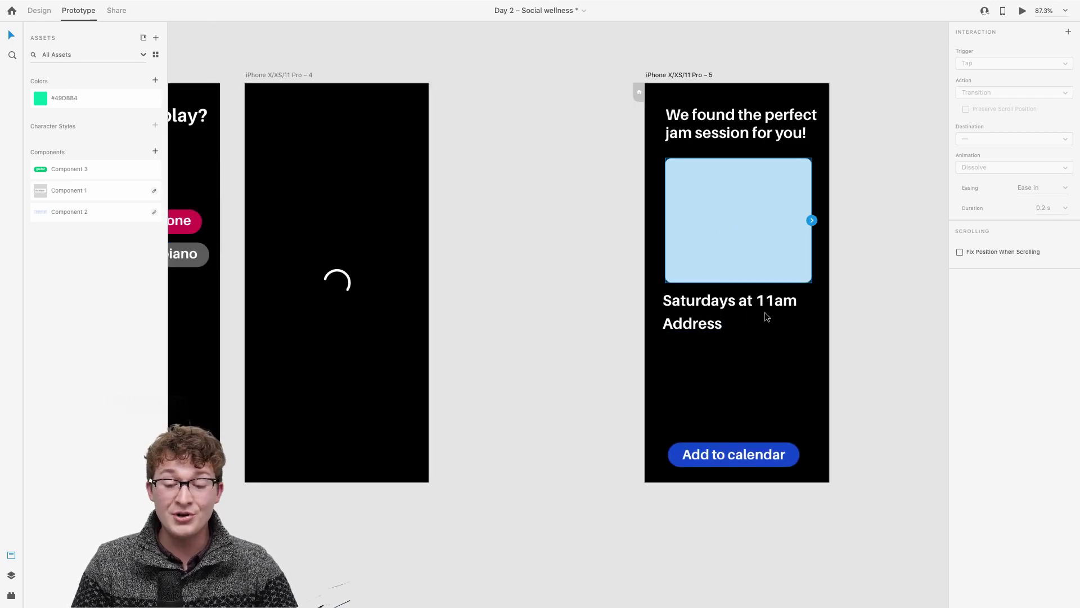
{"action": "left_click", "coordinate": [694, 322]}
{"action": "left_click_drag", "start_coordinate": [693, 323], "coordinate": [741, 357]}
{"action": "scroll", "coordinate": [741, 357], "scroll_direction": "up", "scroll_amount": 2}
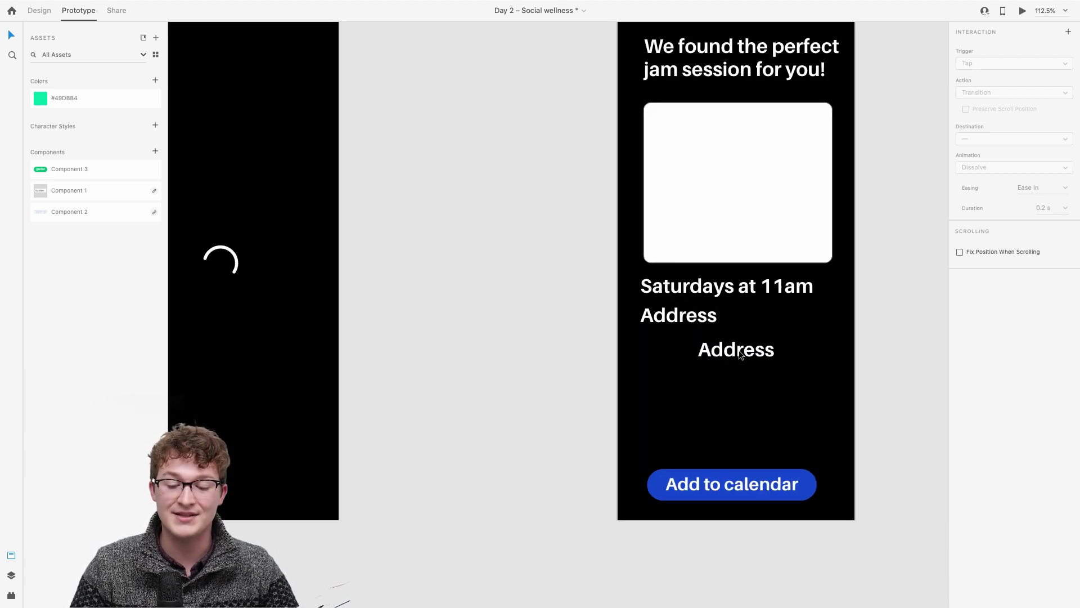
{"action": "double_click", "coordinate": [740, 352]}
{"action": "type", "text": "Name"}
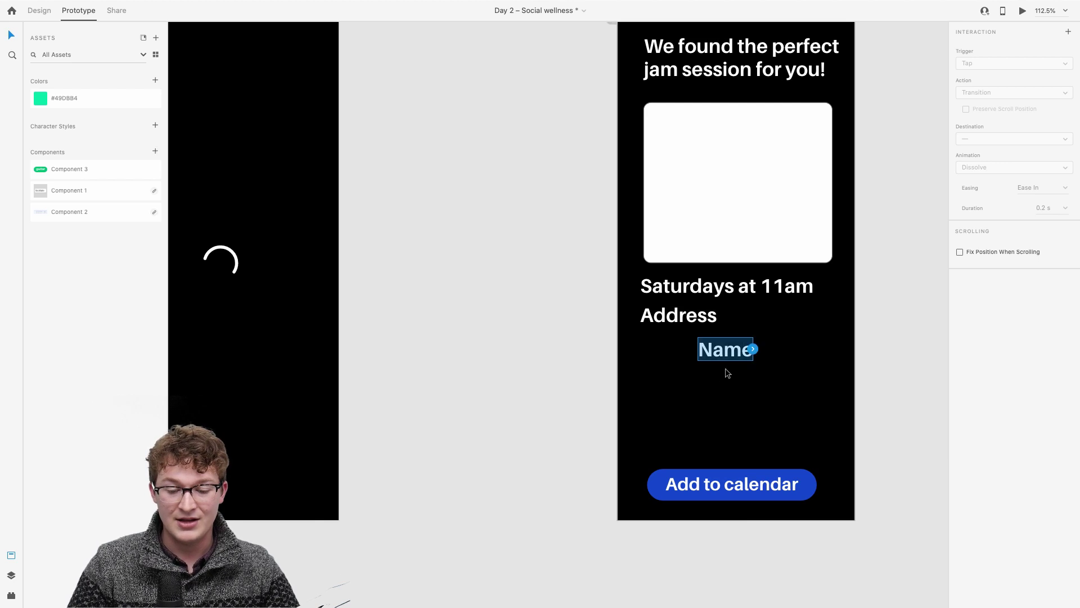
In Design mode, draw a white circle beside "Name", centre the text on it and repeat the pair downward in a 263-high Repeat Grid.
{"action": "left_click", "coordinate": [47, 11]}
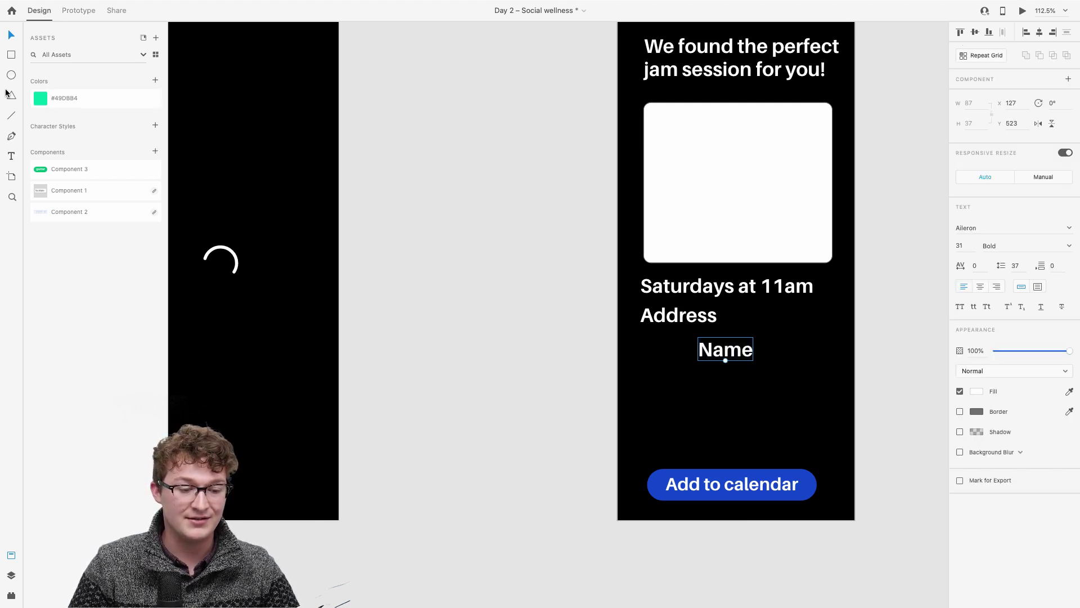
{"action": "mouse_move", "coordinate": [643, 337]}
{"action": "left_mouse_down"}
{"action": "mouse_move", "coordinate": [684, 377]}
{"action": "mouse_move", "coordinate": [706, 367]}
{"action": "left_mouse_up"}
{"action": "left_click", "coordinate": [670, 363]}
{"action": "left_click", "coordinate": [712, 365], "text": "shift"}
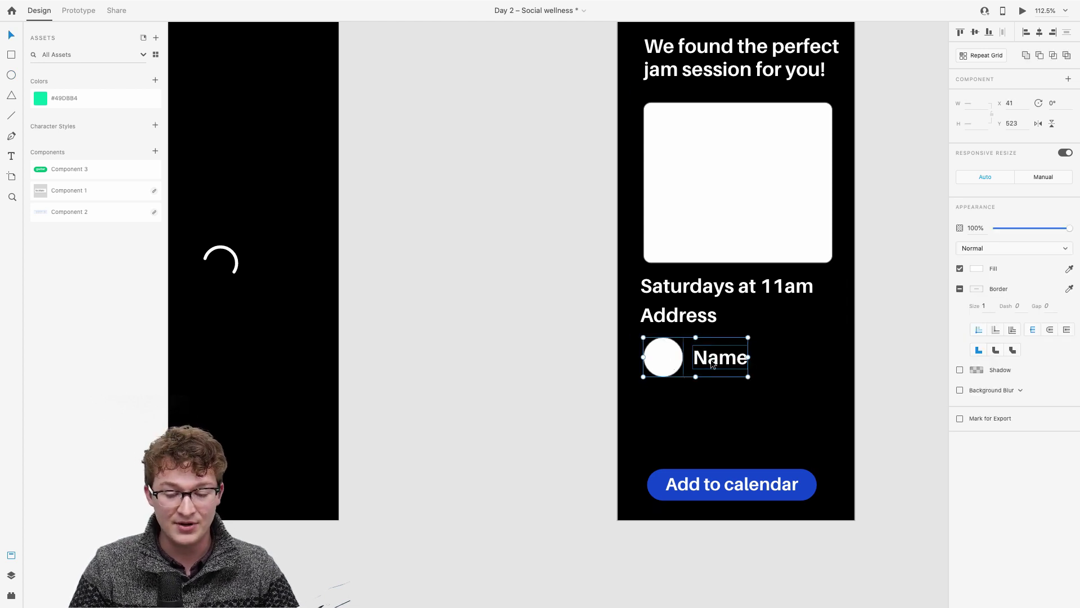
{"action": "left_click", "coordinate": [994, 55]}
{"action": "left_click_drag", "start_coordinate": [704, 376], "coordinate": [697, 503]}
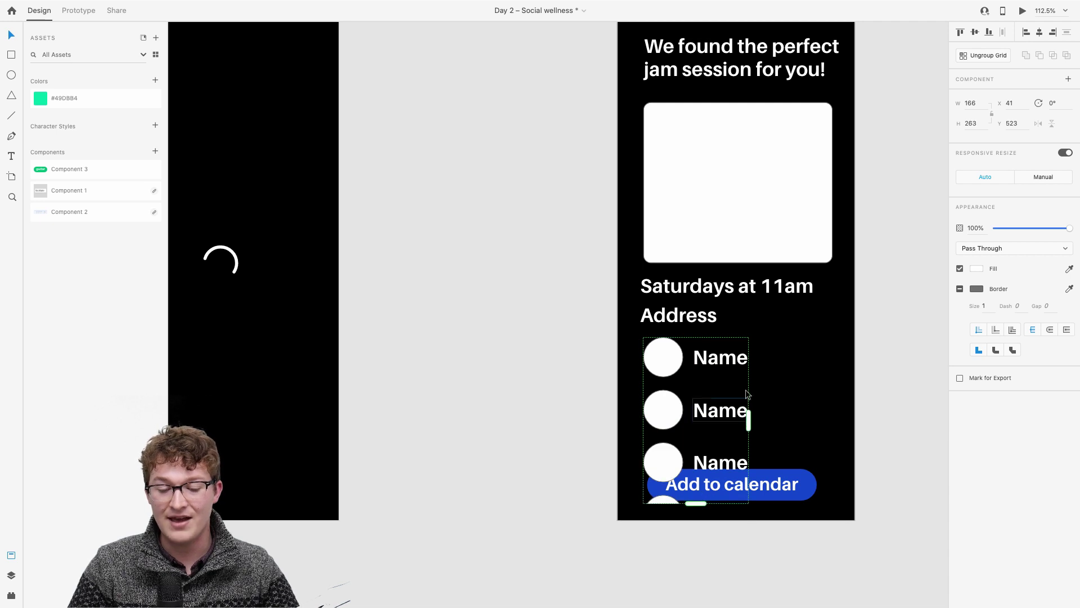
Duplicate "Name" inside the first grid cell, place the copy just below at X 119, Y 551 and change it to "What they play".
{"action": "double_click", "coordinate": [718, 361]}
{"action": "left_click_drag", "start_coordinate": [719, 361], "coordinate": [712, 376]}
{"action": "scroll", "coordinate": [712, 375], "scroll_direction": "up", "scroll_amount": 1}
{"action": "scroll", "coordinate": [712, 375], "scroll_direction": "up", "scroll_amount": 3}
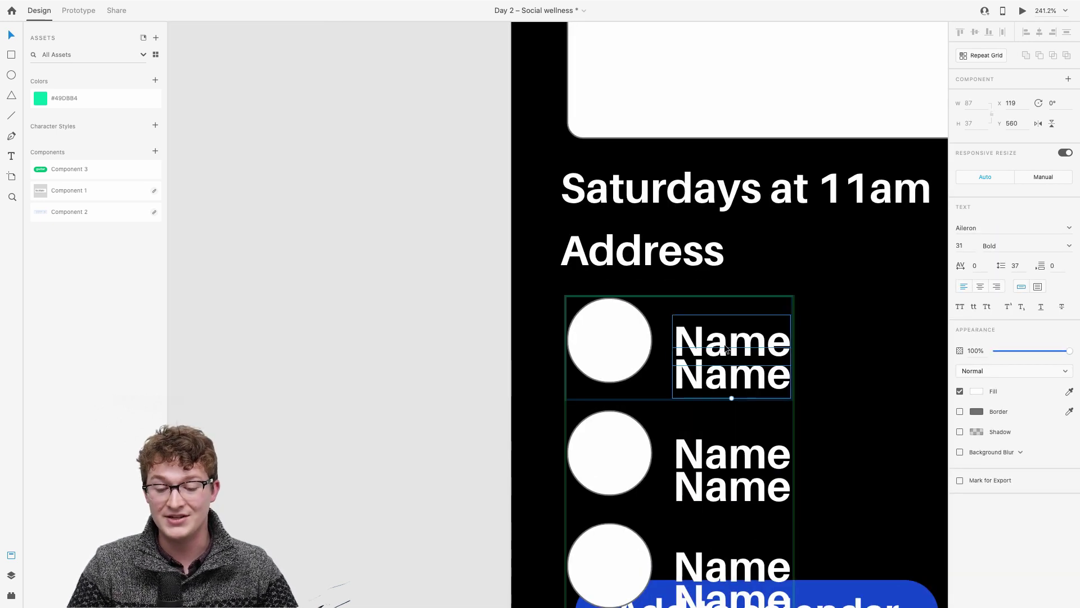
{"action": "left_click", "coordinate": [722, 373]}
{"action": "double_click", "coordinate": [722, 373]}
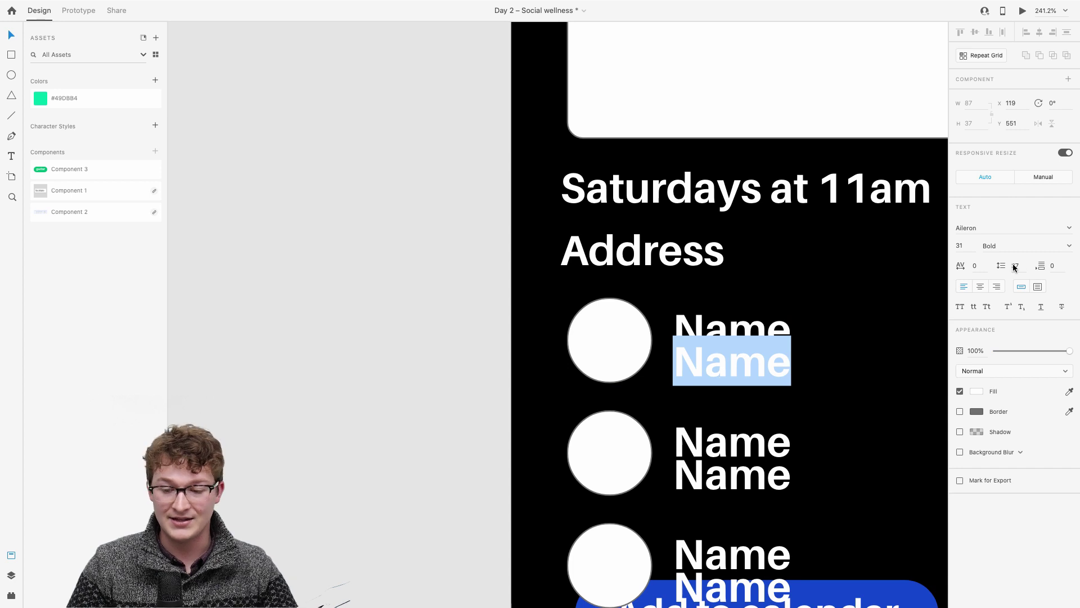
{"action": "key", "text": "Right"}
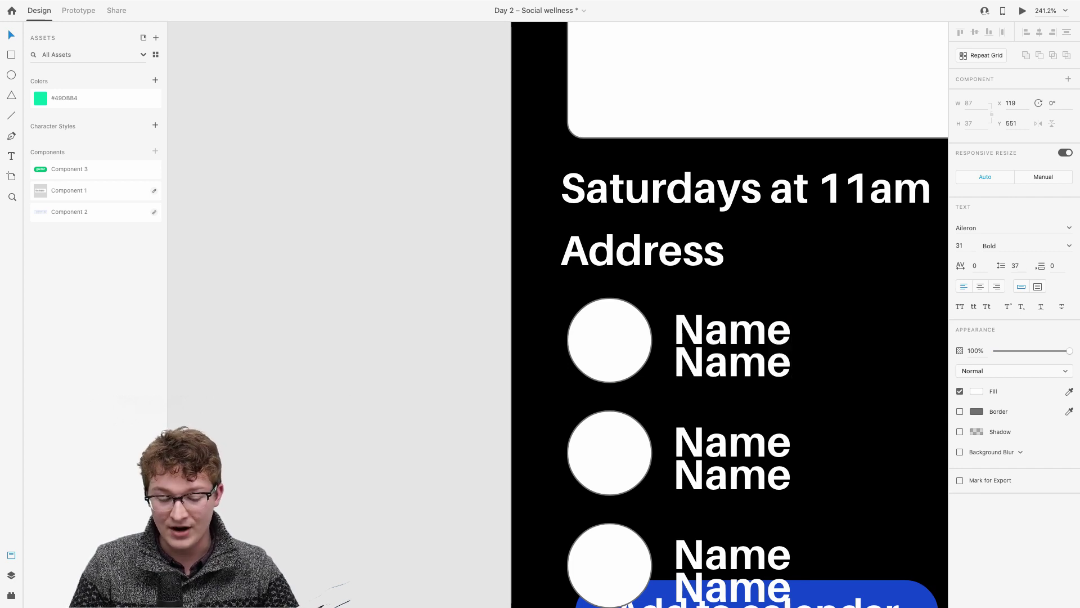
{"action": "key", "text": "Escape"}
{"action": "double_click", "coordinate": [737, 373]}
{"action": "type", "text": "What they pla"}
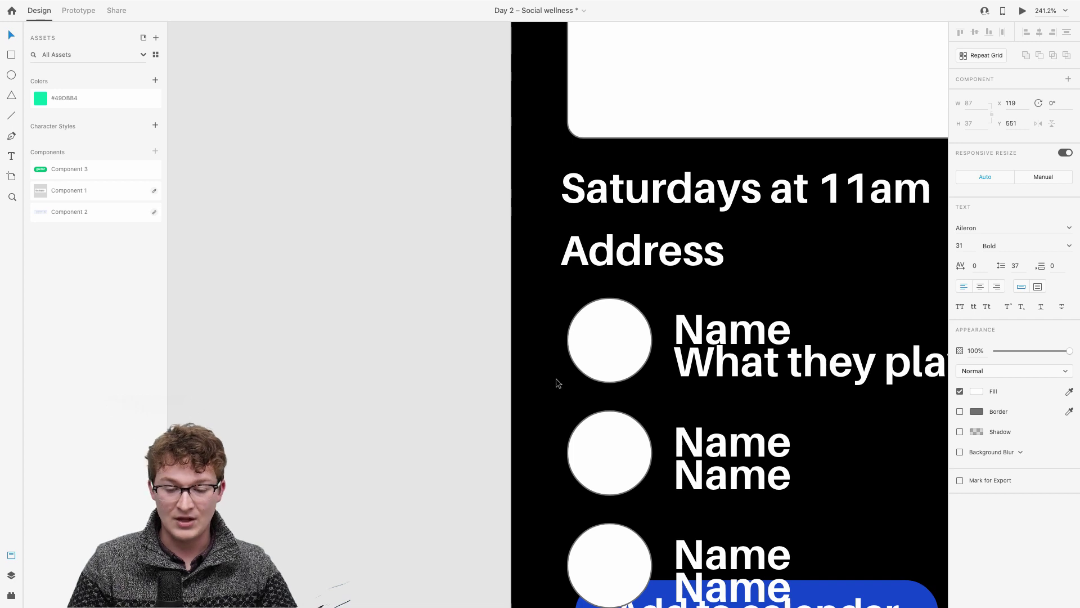
Widen the Repeat Grid to 310 in a single column, lower its opacity and place it behind the "Add to calendar" button.
{"action": "scroll", "coordinate": [556, 383], "scroll_direction": "down", "scroll_amount": 5}
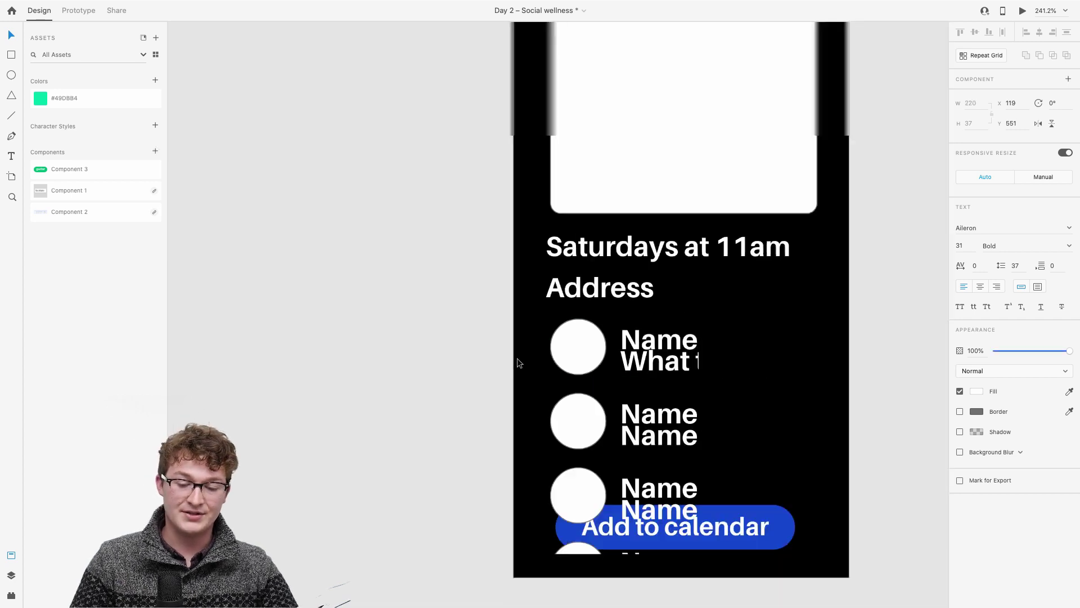
{"action": "left_click", "coordinate": [647, 342]}
{"action": "key", "text": "Escape"}
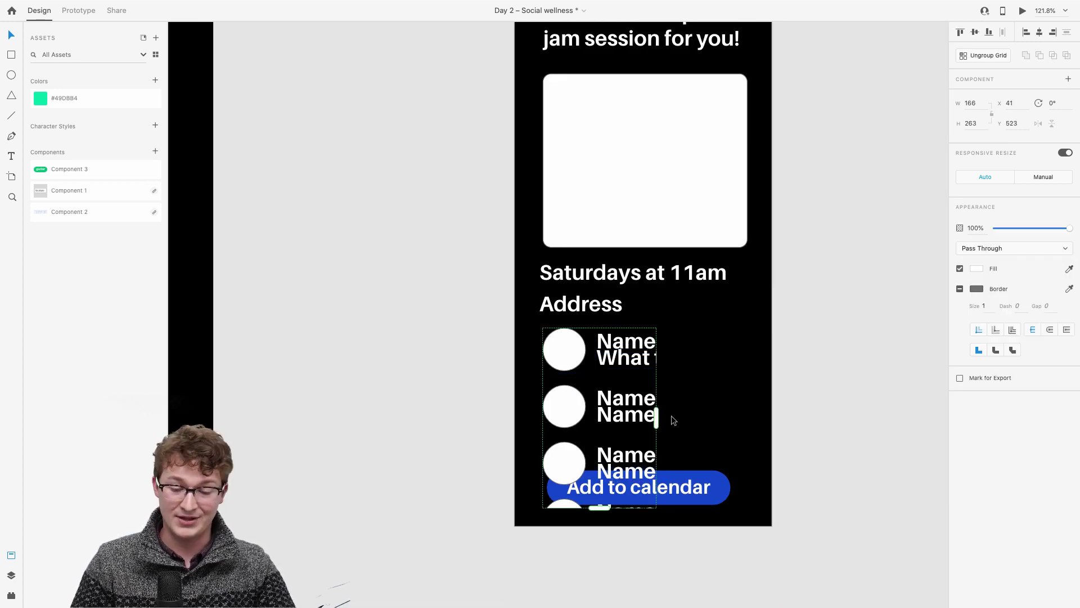
{"action": "left_click_drag", "start_coordinate": [657, 416], "coordinate": [760, 406]}
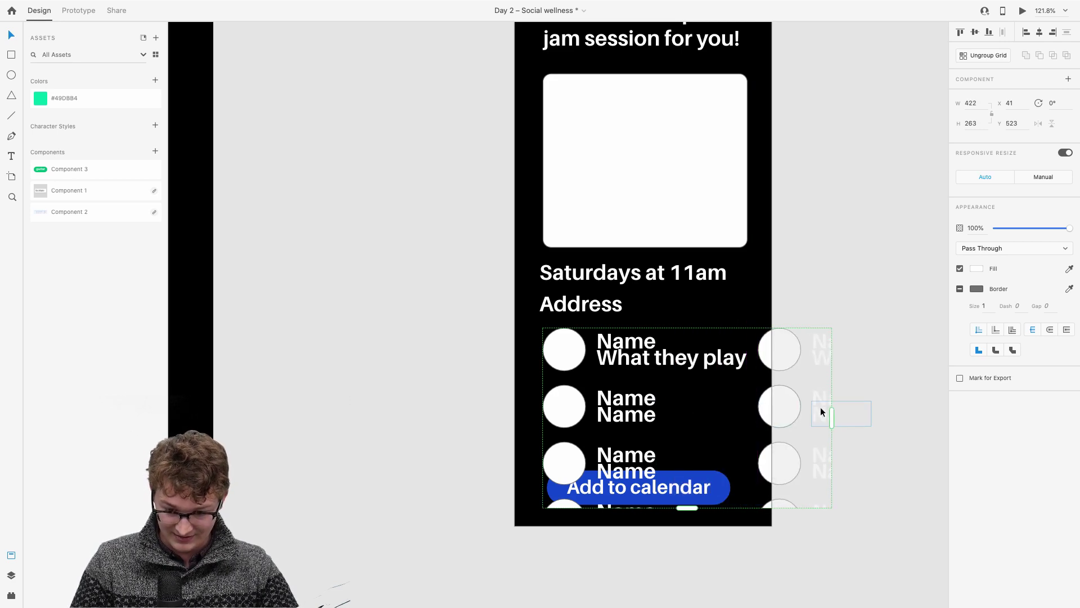
{"action": "left_click_drag", "start_coordinate": [831, 417], "coordinate": [757, 411]}
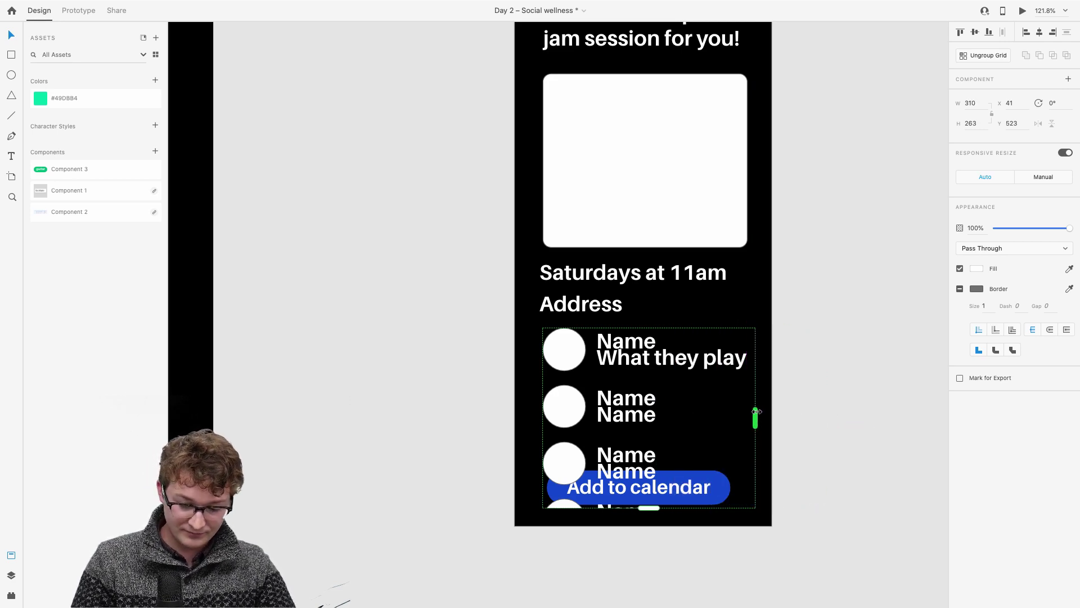
{"action": "left_click", "coordinate": [840, 438]}
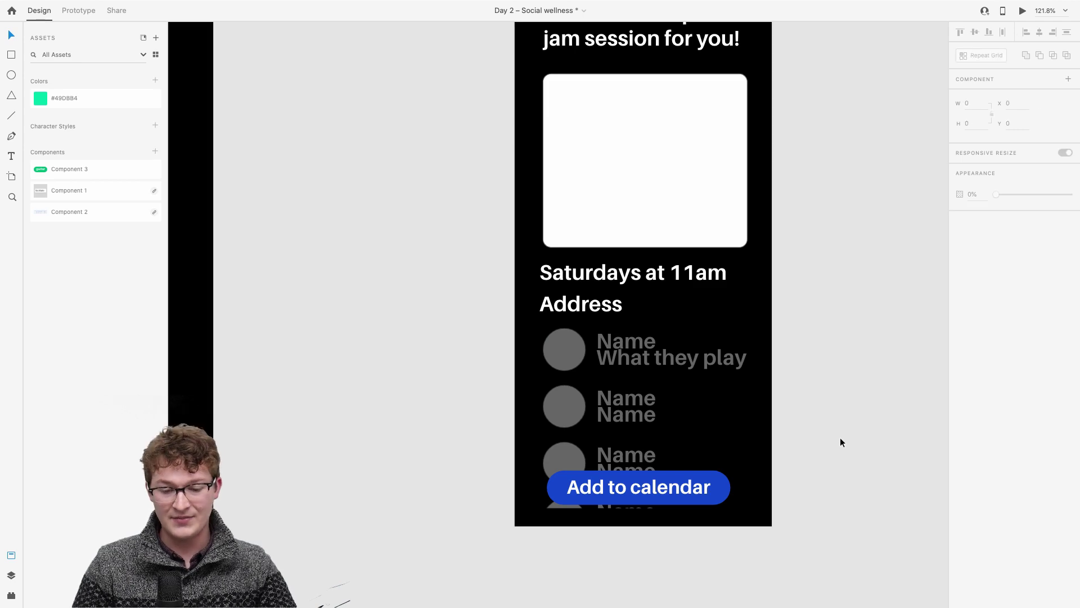
{"action": "scroll", "coordinate": [840, 438], "scroll_direction": "down", "scroll_amount": 3}
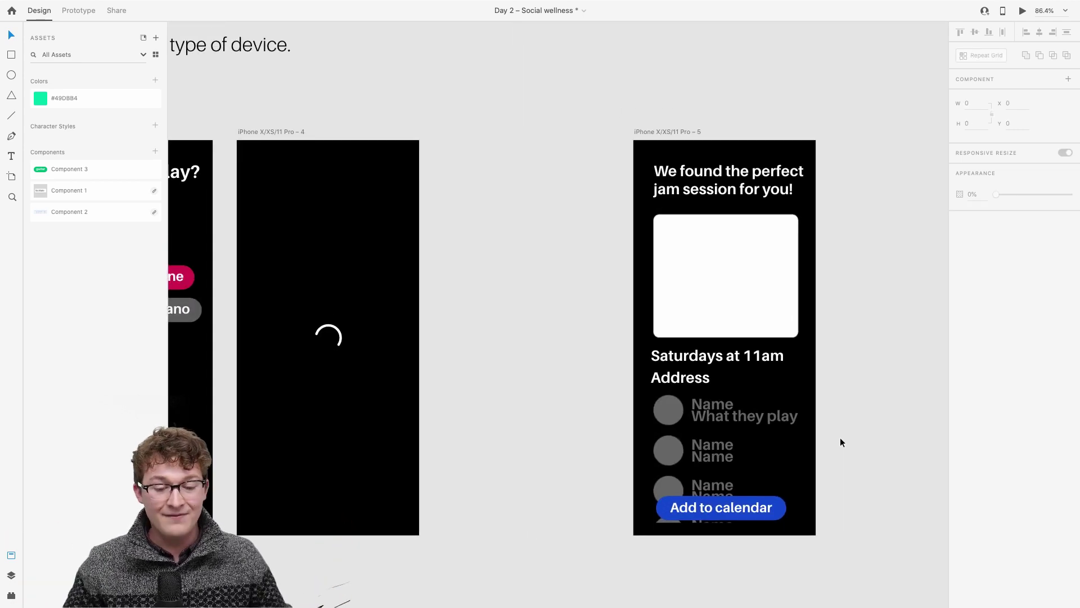
{"action": "scroll", "coordinate": [557, 366], "scroll_direction": "left", "scroll_amount": 3}
{"action": "scroll", "coordinate": [557, 367], "scroll_direction": "down", "scroll_amount": 3}
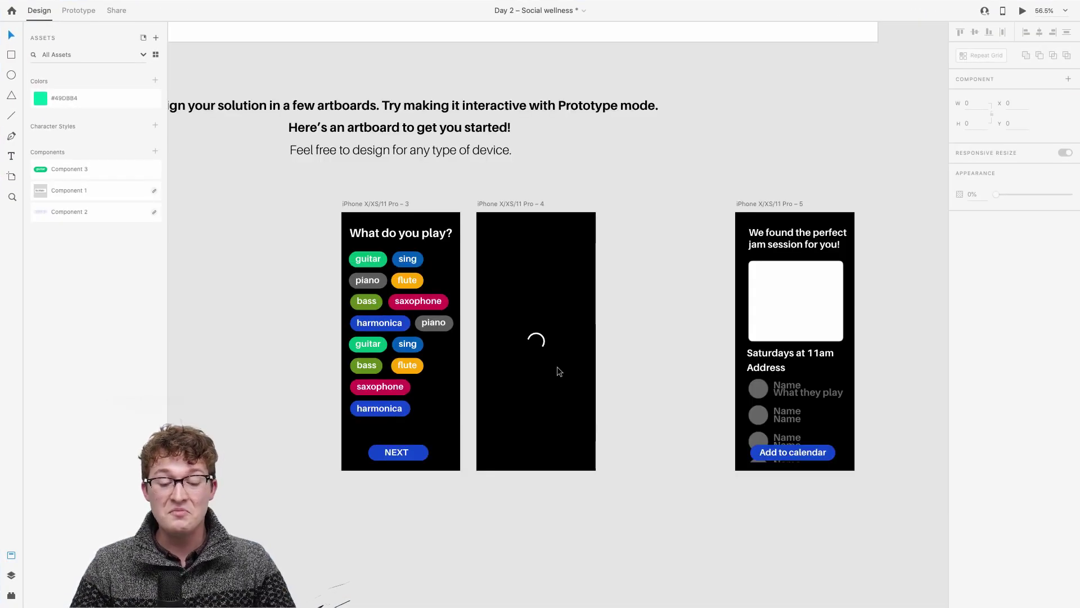
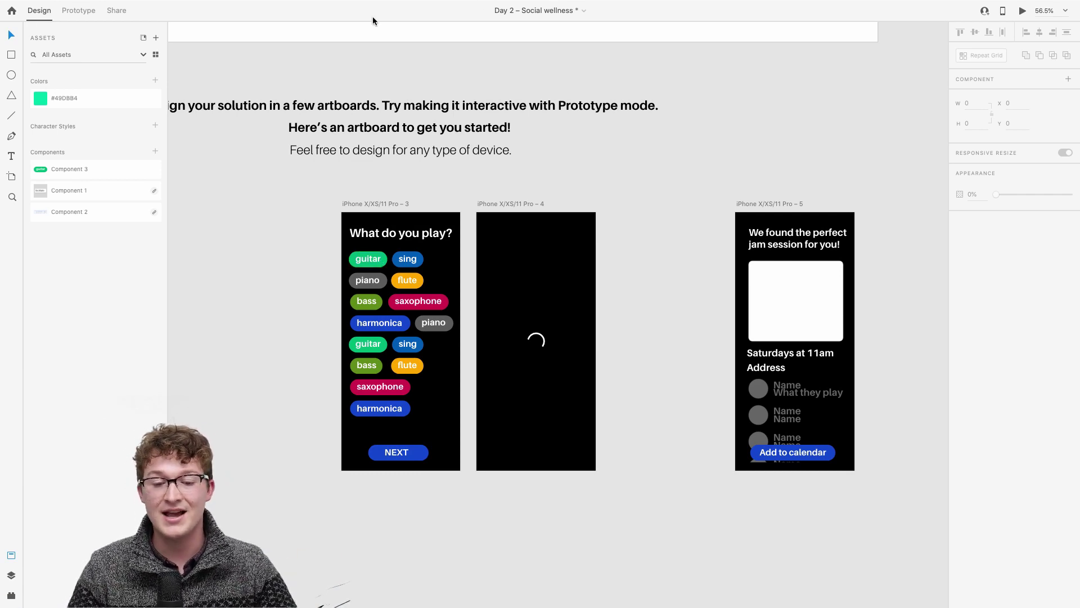
Open Share mode, switch to Discord and look through the design posts in the current-challenge channel.
{"action": "left_click", "coordinate": [114, 11]}
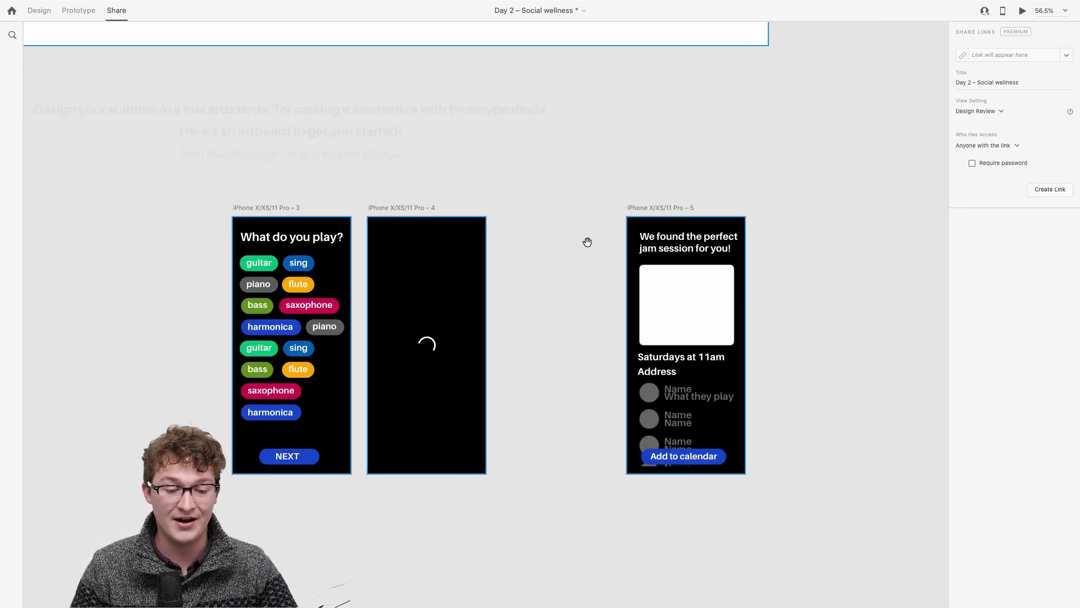
{"action": "key", "text": "ctrl+Up"}
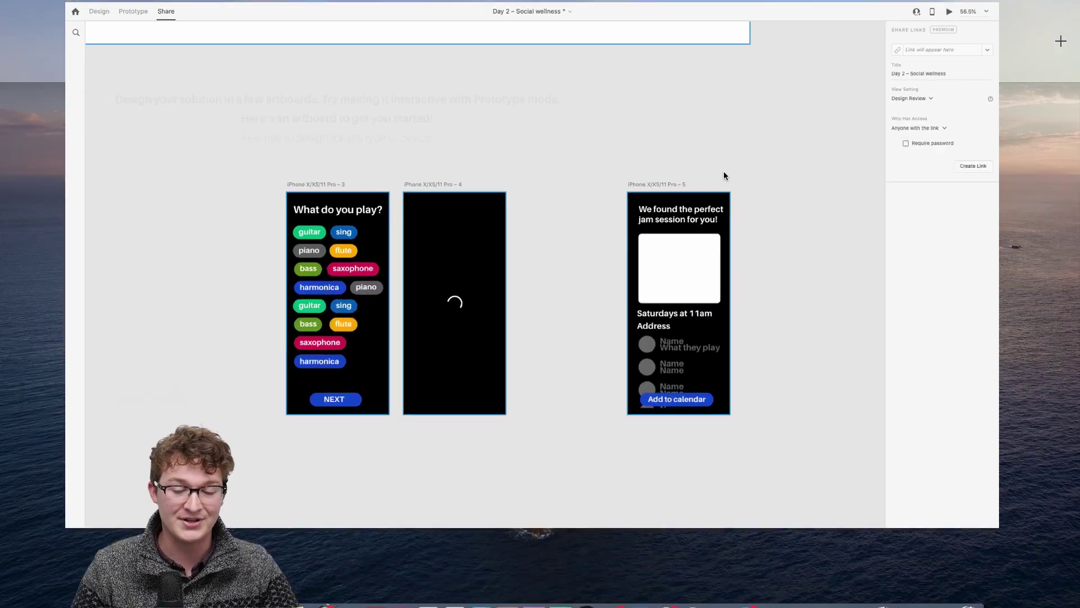
{"action": "left_click", "coordinate": [575, 34]}
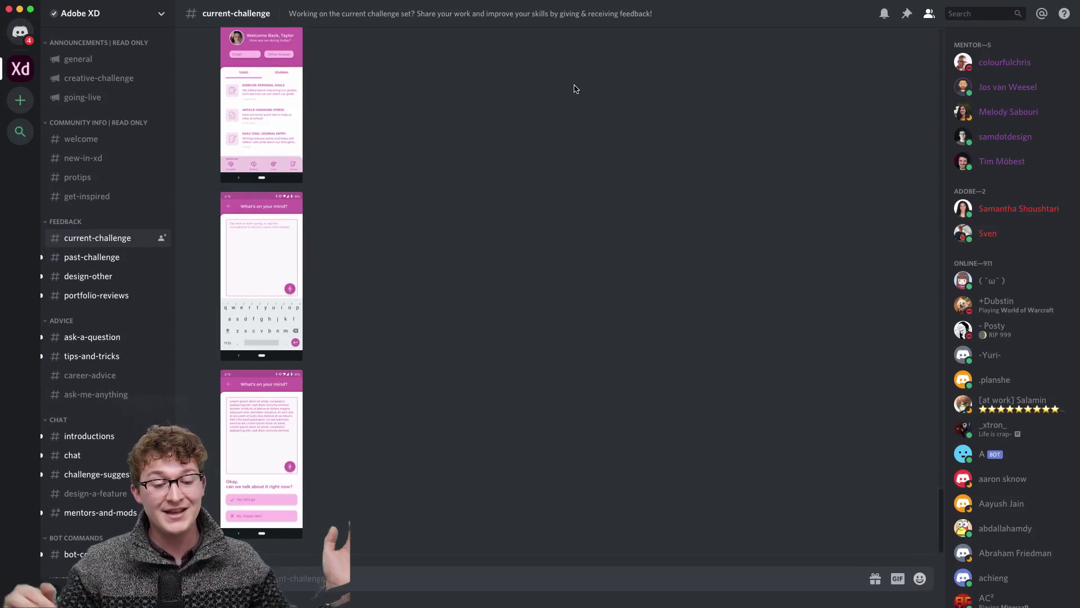
{"action": "scroll", "coordinate": [575, 89], "scroll_direction": "up", "scroll_amount": 10}
{"action": "scroll", "coordinate": [575, 89], "scroll_direction": "down", "scroll_amount": 10}
{"action": "scroll", "coordinate": [575, 89], "scroll_direction": "up", "scroll_amount": 5}
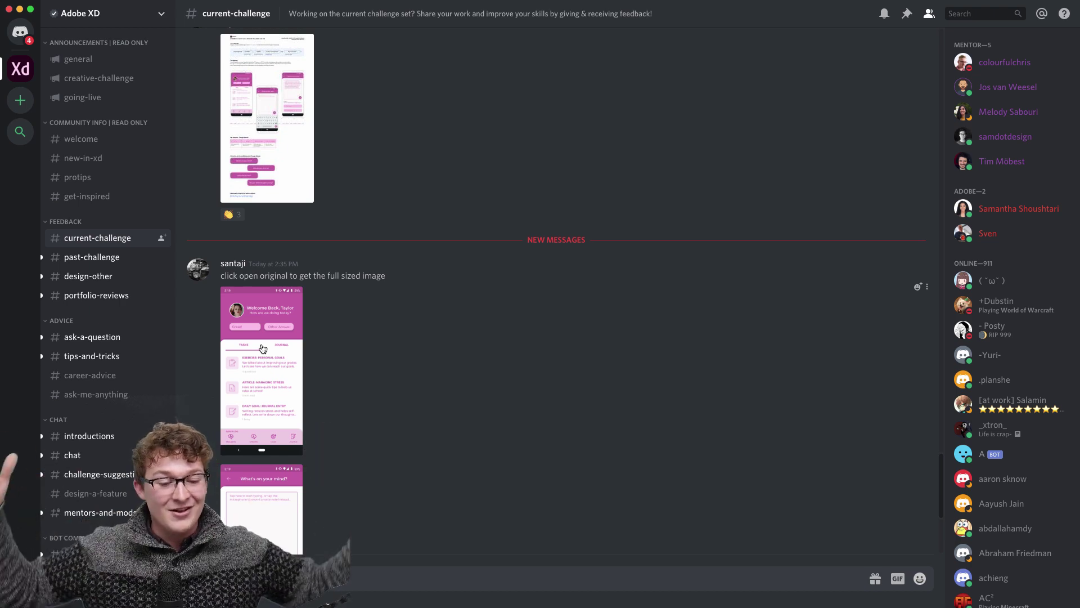
{"action": "scroll", "coordinate": [263, 349], "scroll_direction": "down", "scroll_amount": 5}
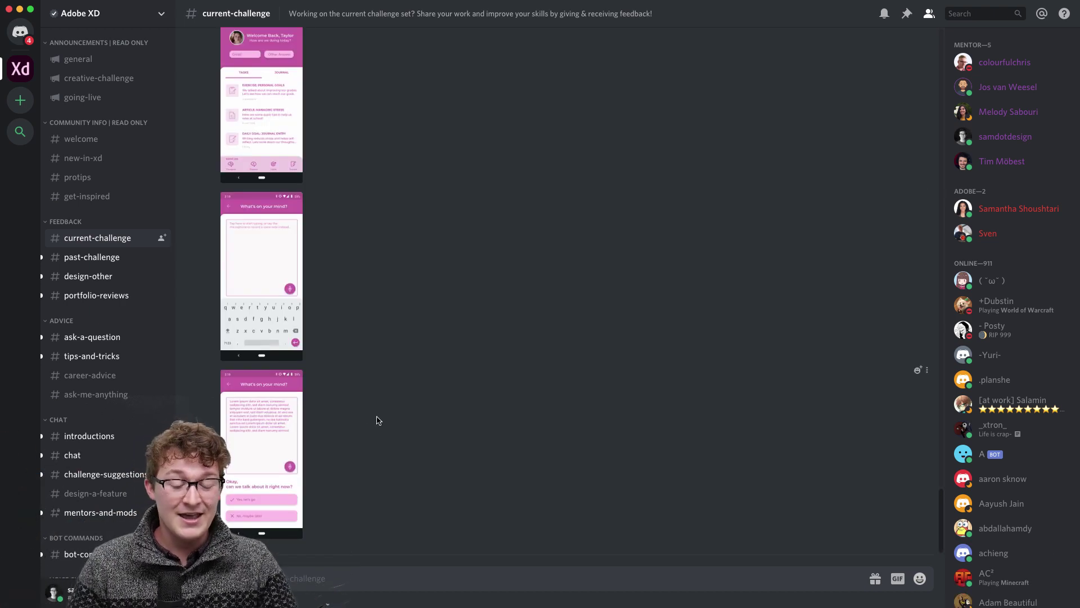
Switch to Safari and look through the Pensive project's content in the Behance project editor.
{"action": "key", "text": "ctrl+Up"}
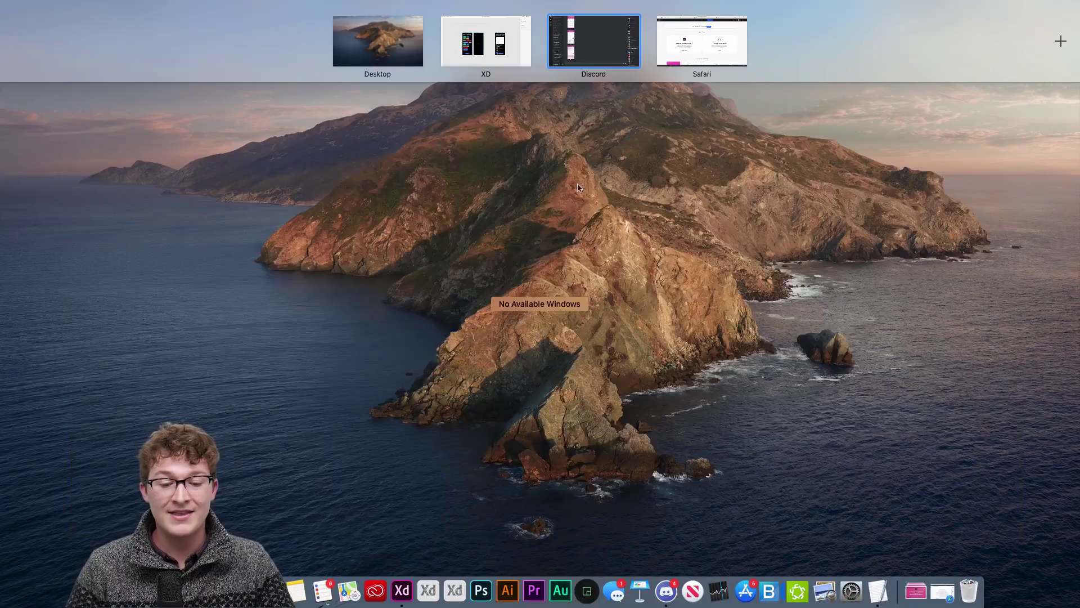
{"action": "left_click", "coordinate": [701, 40]}
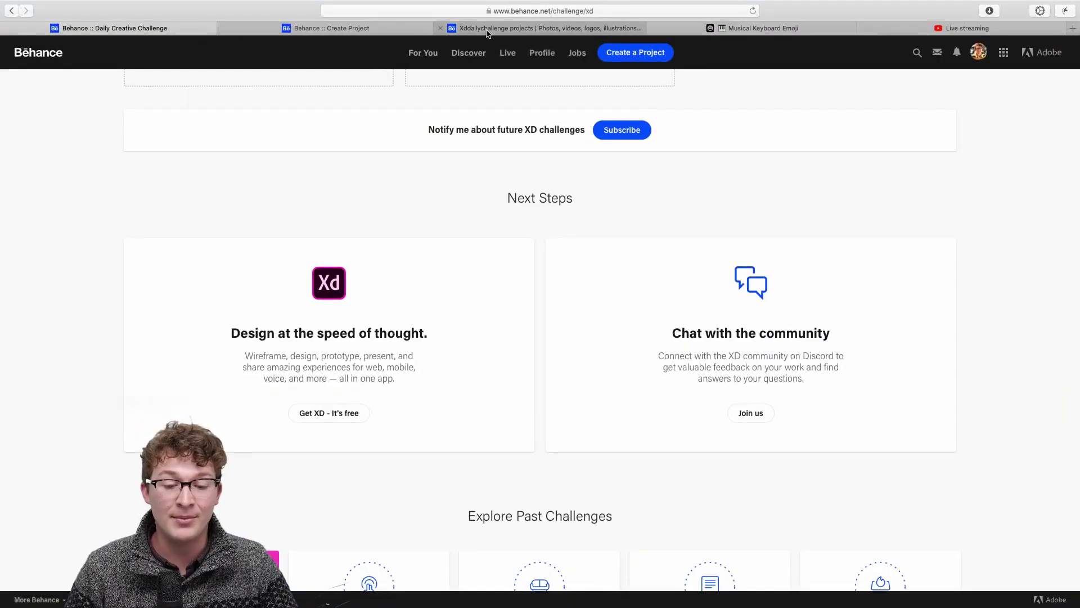
{"action": "left_click", "coordinate": [363, 29]}
{"action": "scroll", "coordinate": [421, 214], "scroll_direction": "down", "scroll_amount": 8}
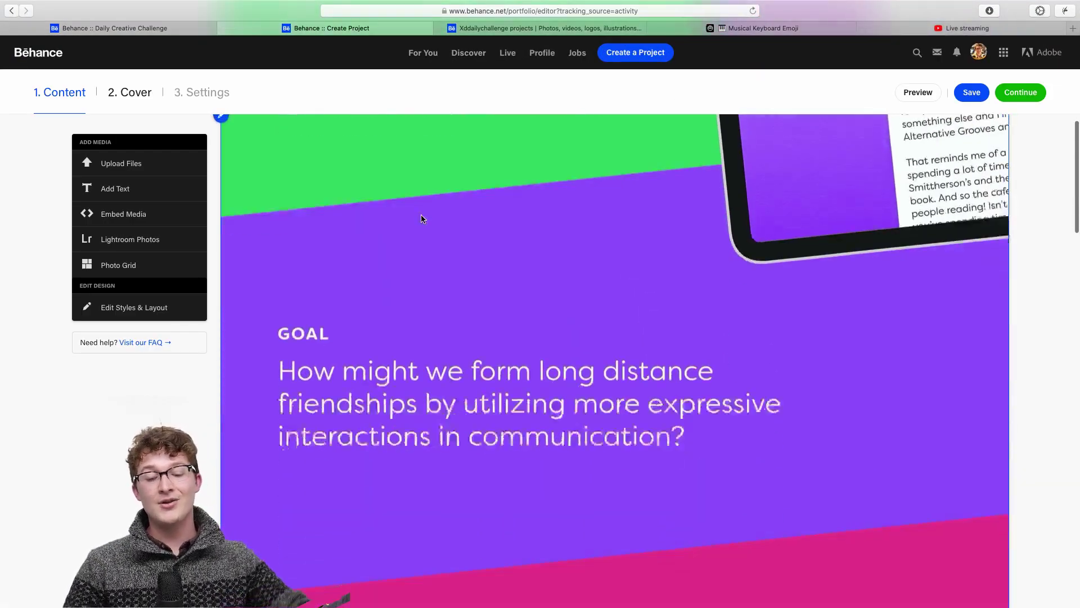
{"action": "scroll", "coordinate": [423, 219], "scroll_direction": "down", "scroll_amount": 10}
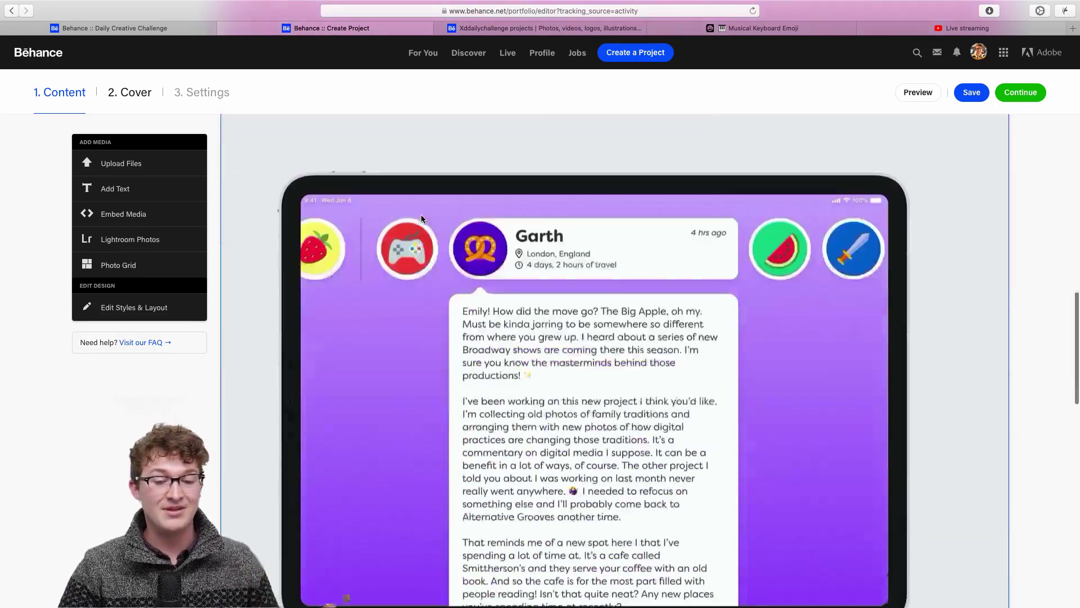
{"action": "scroll", "coordinate": [422, 218], "scroll_direction": "up", "scroll_amount": 10}
{"action": "scroll", "coordinate": [535, 245], "scroll_direction": "up", "scroll_amount": 5}
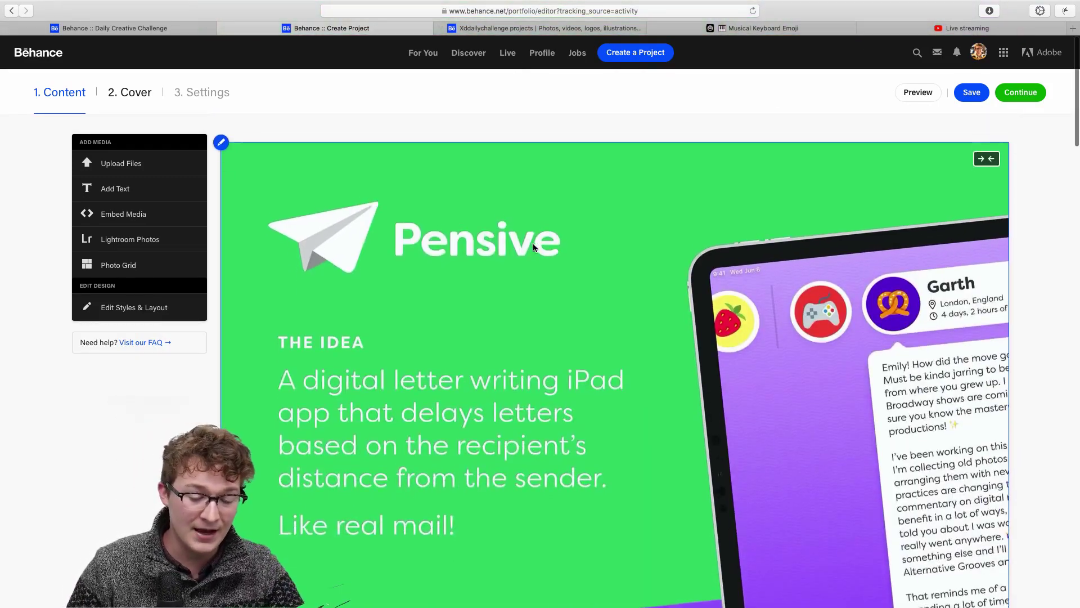
{"action": "scroll", "coordinate": [534, 248], "scroll_direction": "down", "scroll_amount": 4}
{"action": "scroll", "coordinate": [534, 247], "scroll_direction": "down", "scroll_amount": 5}
Return to Adobe XD and review the Instructions artboard from the How Might We statement to the solution sentence.
{"action": "key", "text": "ctrl+Up"}
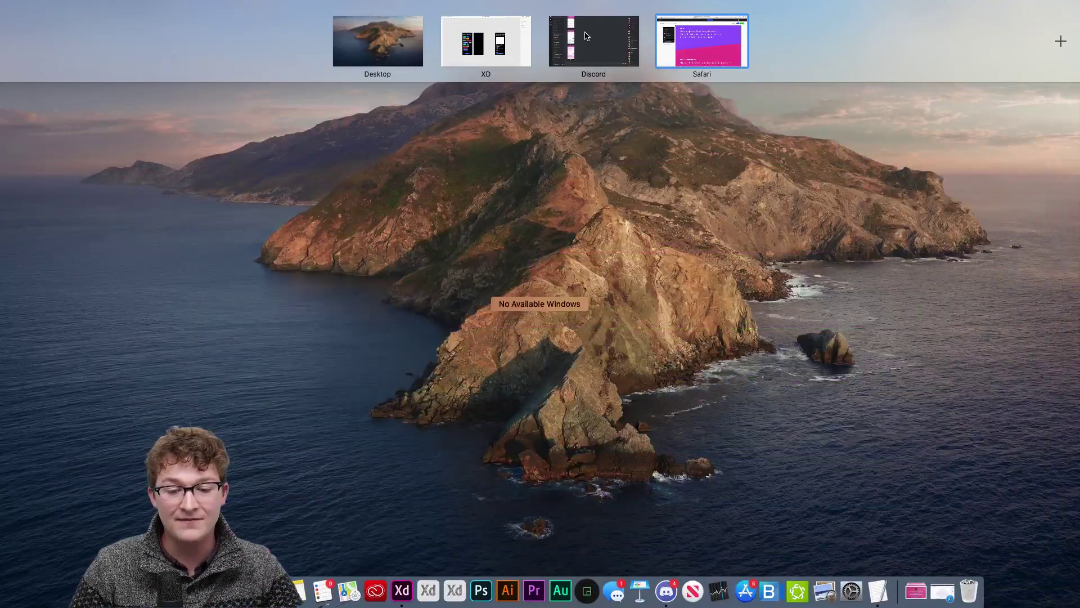
{"action": "left_click", "coordinate": [585, 36]}
{"action": "key", "text": "ctrl+Up"}
{"action": "left_click", "coordinate": [485, 41]}
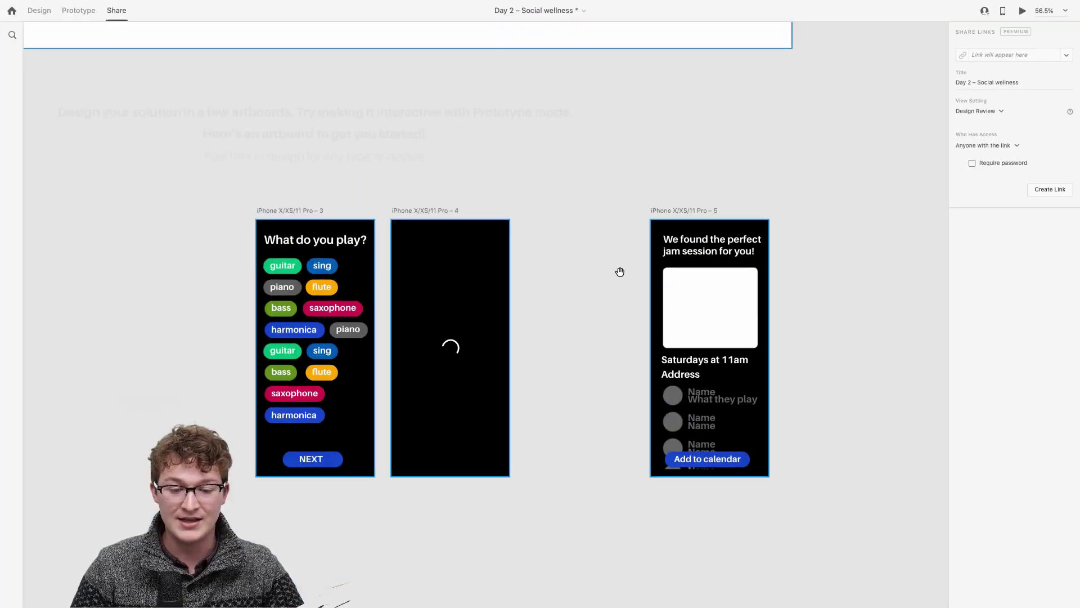
{"action": "scroll", "coordinate": [620, 272], "scroll_direction": "down", "scroll_amount": 5}
{"action": "scroll", "coordinate": [620, 272], "scroll_direction": "up", "scroll_amount": 5}
{"action": "scroll", "coordinate": [369, 125], "scroll_direction": "up", "scroll_amount": 4}
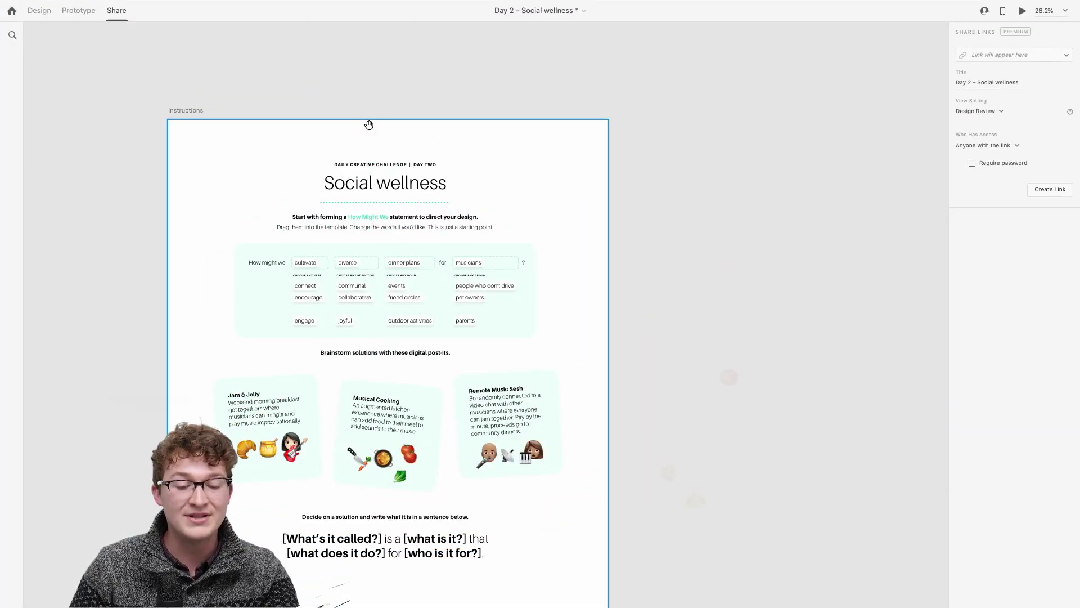
{"action": "scroll", "coordinate": [364, 207], "scroll_direction": "up", "scroll_amount": 6}
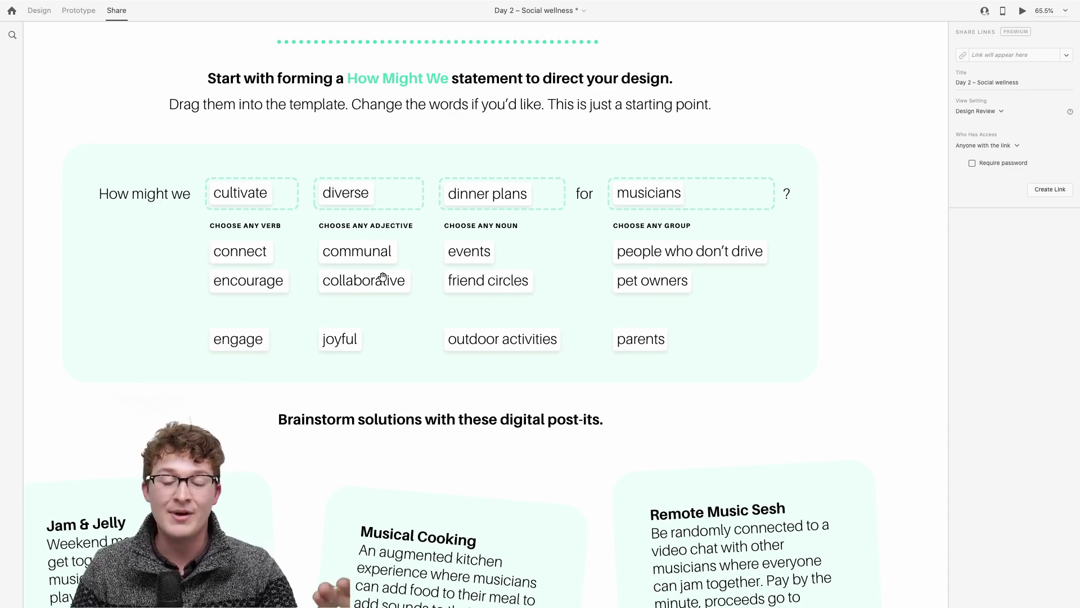
{"action": "scroll", "coordinate": [382, 277], "scroll_direction": "down", "scroll_amount": 5}
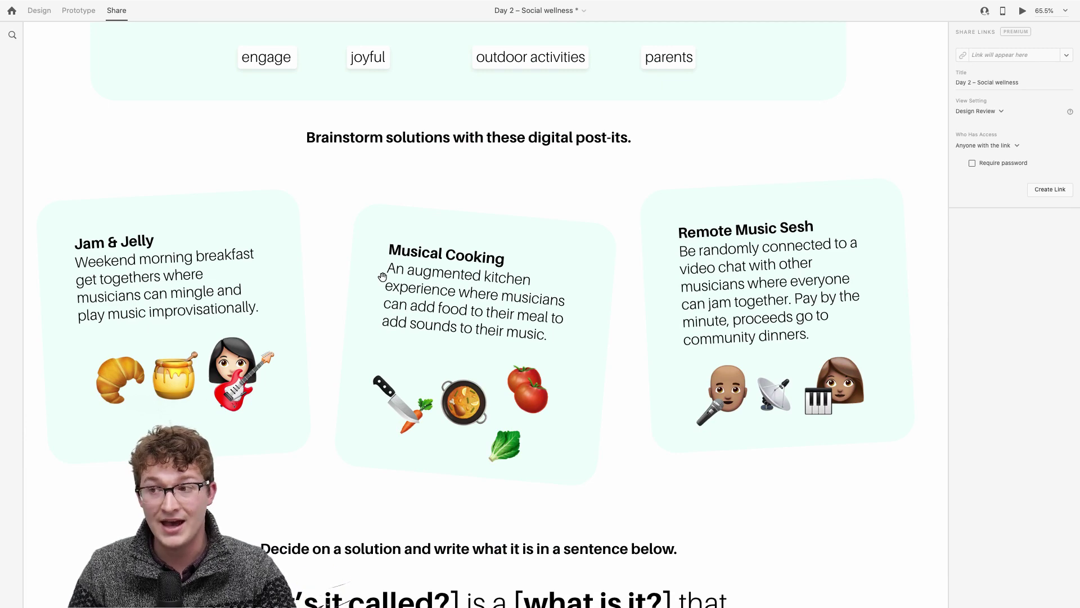
{"action": "scroll", "coordinate": [382, 277], "scroll_direction": "down", "scroll_amount": 4}
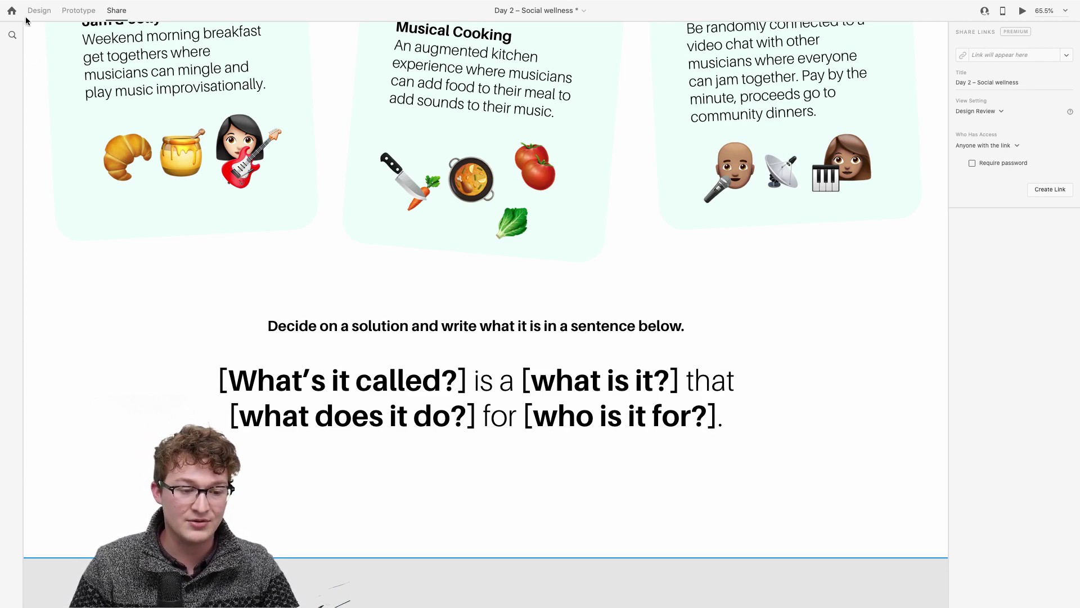
In Design mode, replace the "[What's it called?]" placeholder in the solution sentence with "Jam and Jelly", without brackets.
{"action": "left_click", "coordinate": [48, 12]}
{"action": "double_click", "coordinate": [586, 417]}
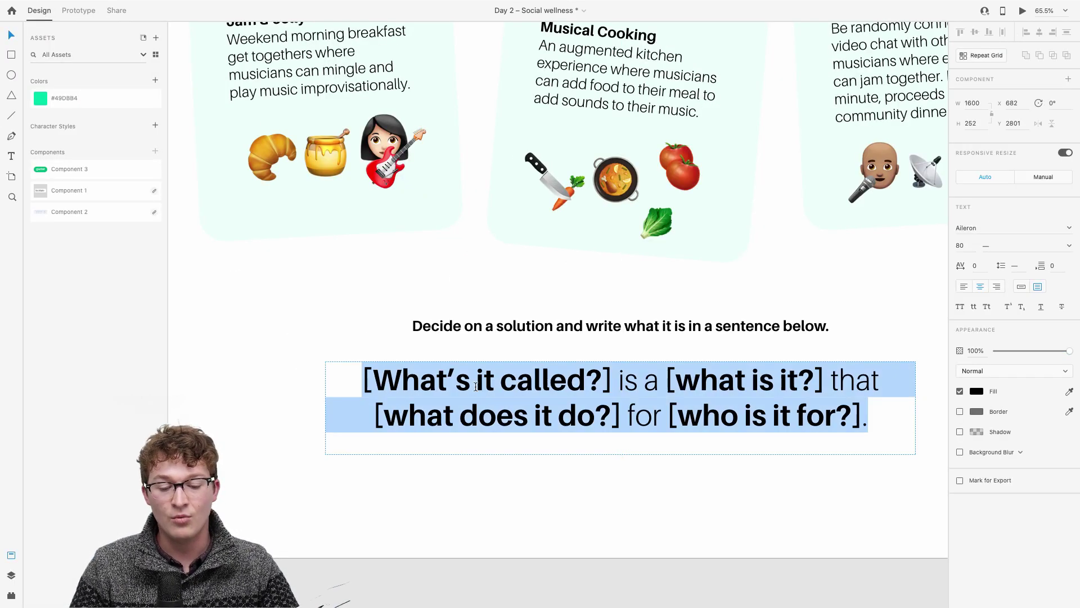
{"action": "left_click", "coordinate": [484, 386]}
{"action": "left_click_drag", "start_coordinate": [609, 376], "coordinate": [375, 370]}
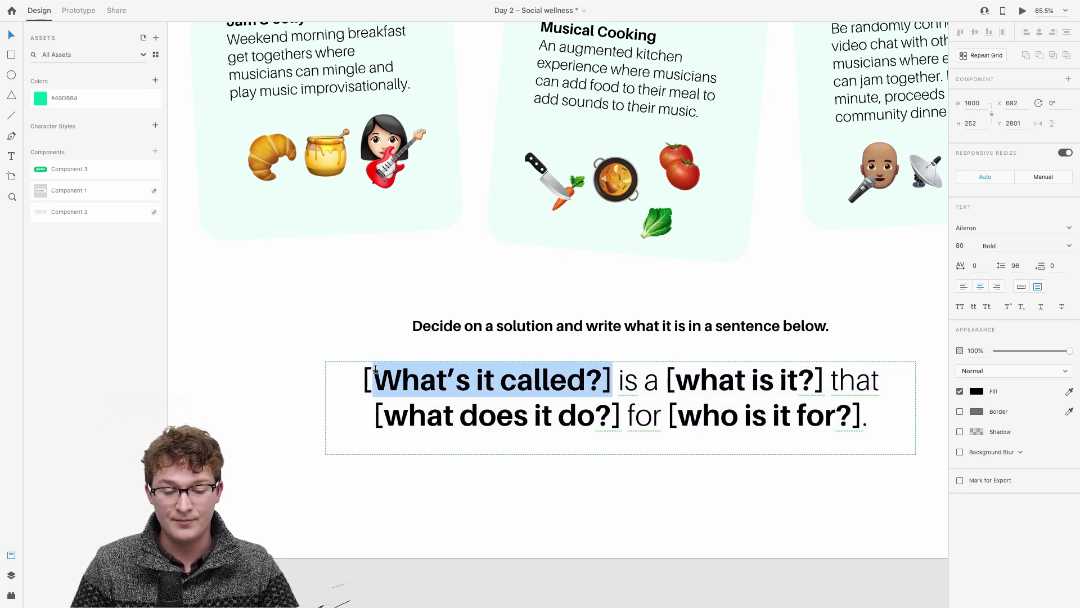
{"action": "type", "text": "Jam and Jell"}
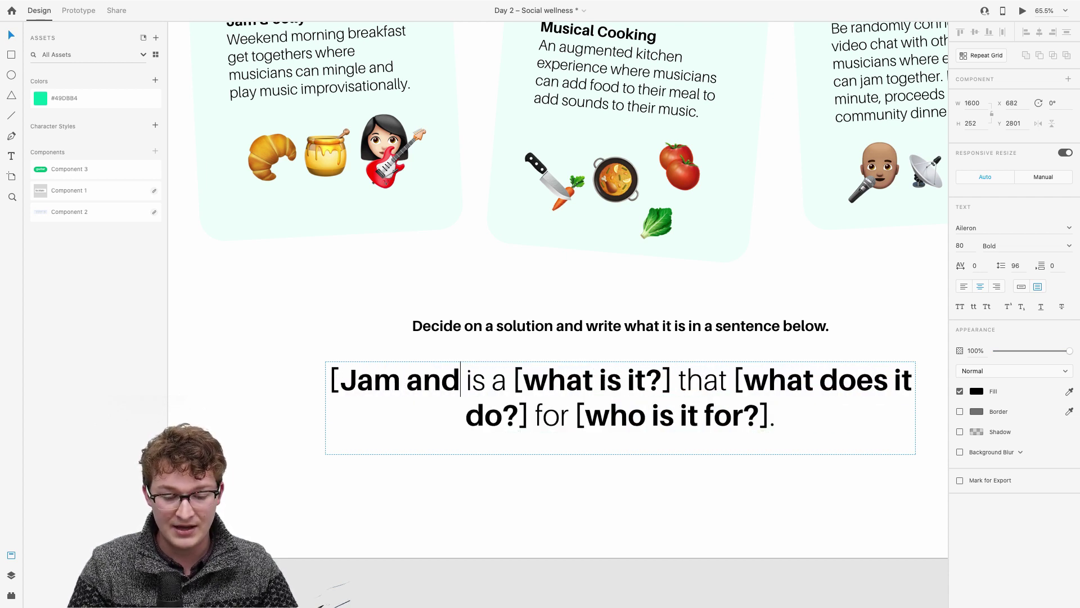
{"action": "type", "text": "y"}
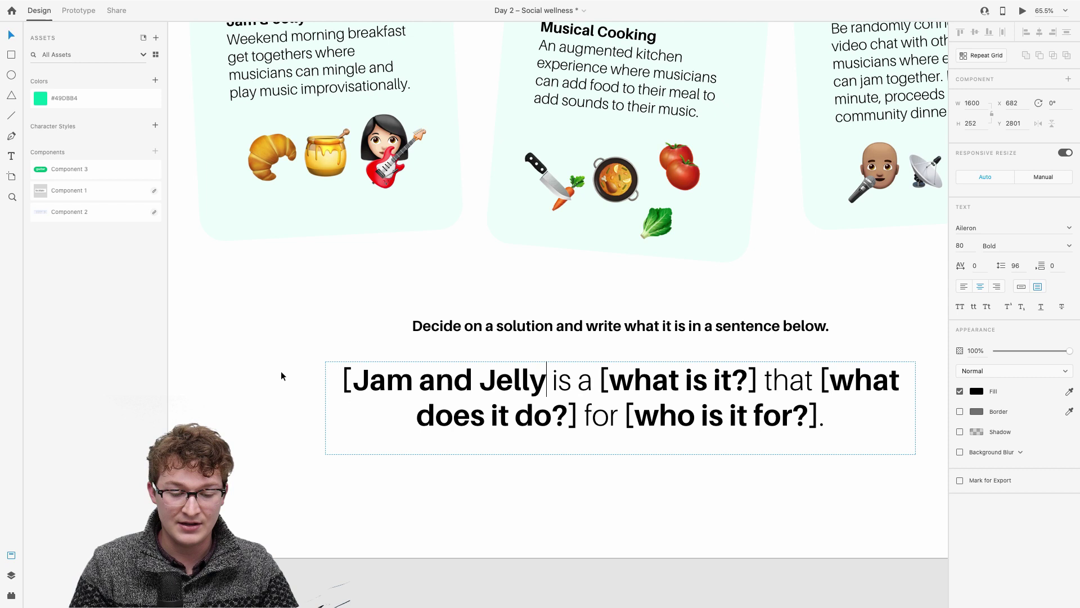
{"action": "left_click", "coordinate": [351, 375]}
{"action": "key", "text": "BackSpace"}
Replace the "[what is it?]" placeholder in the solution sentence with "community app".
{"action": "left_click_drag", "start_coordinate": [748, 381], "coordinate": [594, 380]}
{"action": "type", "text": "cio"}
{"action": "key", "text": "BackSpace"}
{"action": "key", "text": "BackSpace"}
{"action": "type", "text": "ommunity app"}
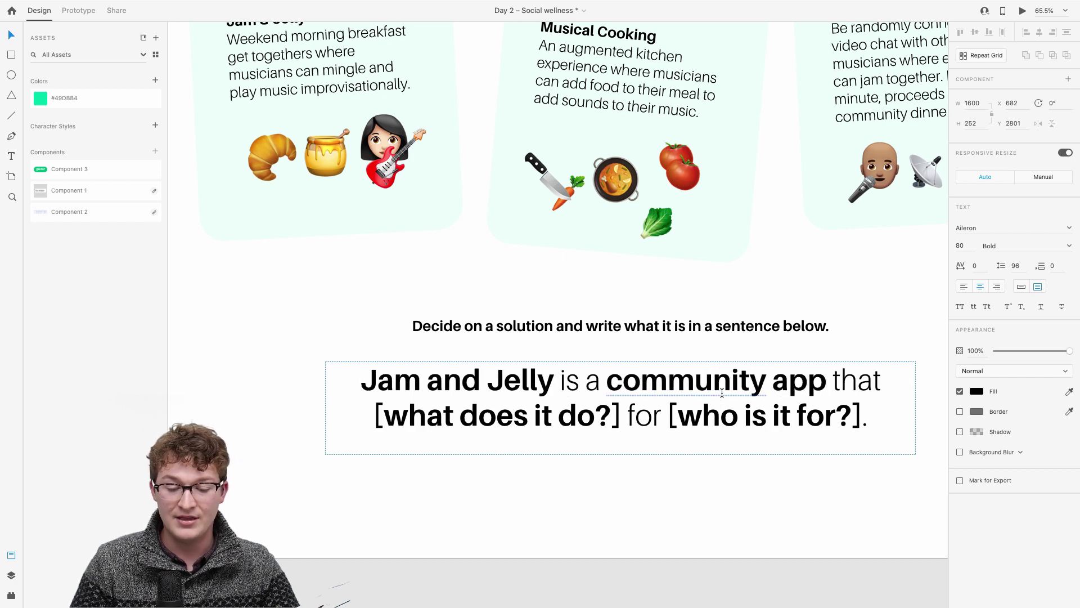
Replace the "[what does it do?]" placeholder with "brings musicians together".
{"action": "left_click", "coordinate": [619, 420]}
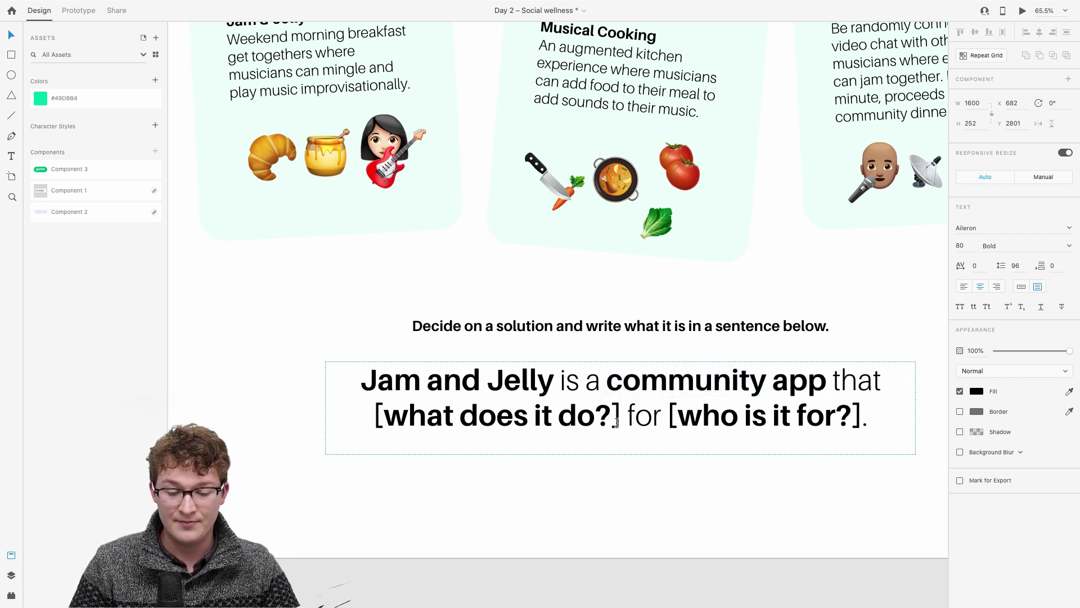
{"action": "left_click_drag", "start_coordinate": [617, 421], "coordinate": [376, 415]}
{"action": "type", "text": "brings musi"}
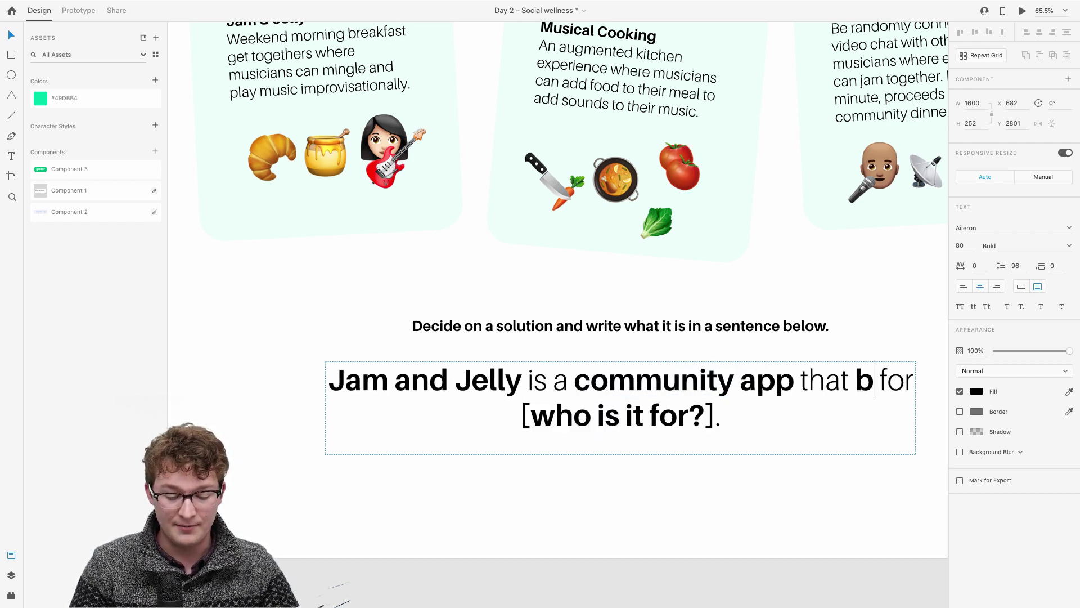
{"action": "type", "text": "cians together"}
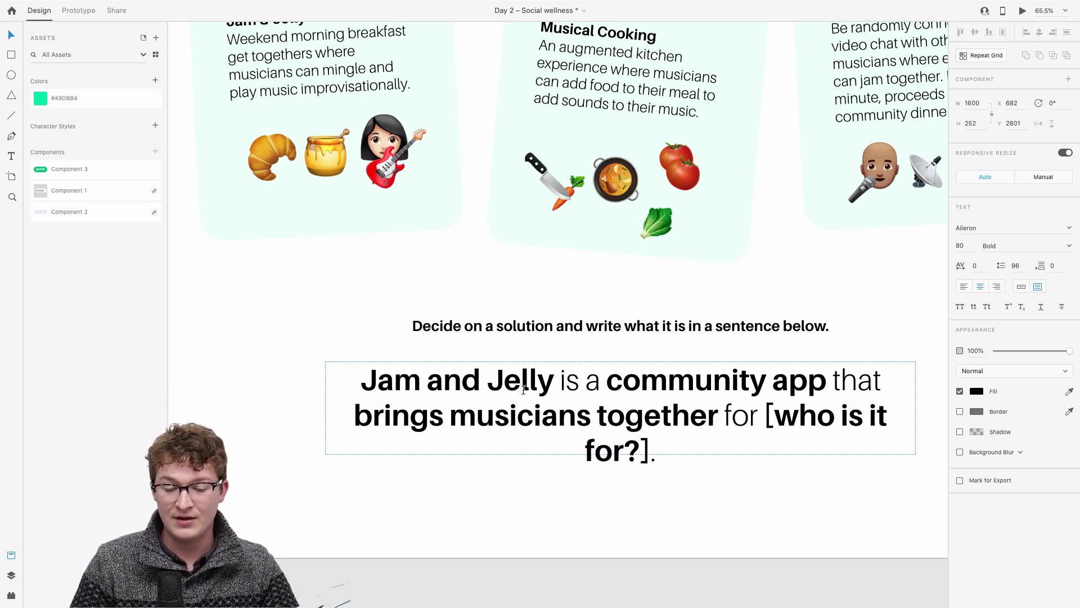
Change the word "musicians" in the solution sentence to "people".
{"action": "left_click_drag", "start_coordinate": [765, 416], "coordinate": [634, 450]}
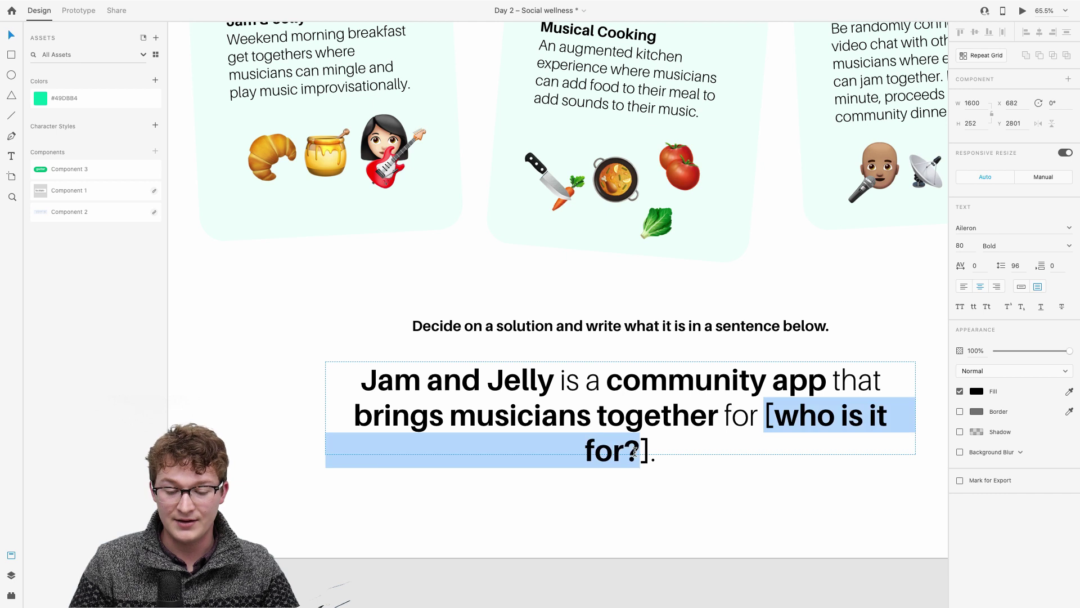
{"action": "left_click", "coordinate": [547, 397]}
{"action": "double_click", "coordinate": [510, 416]}
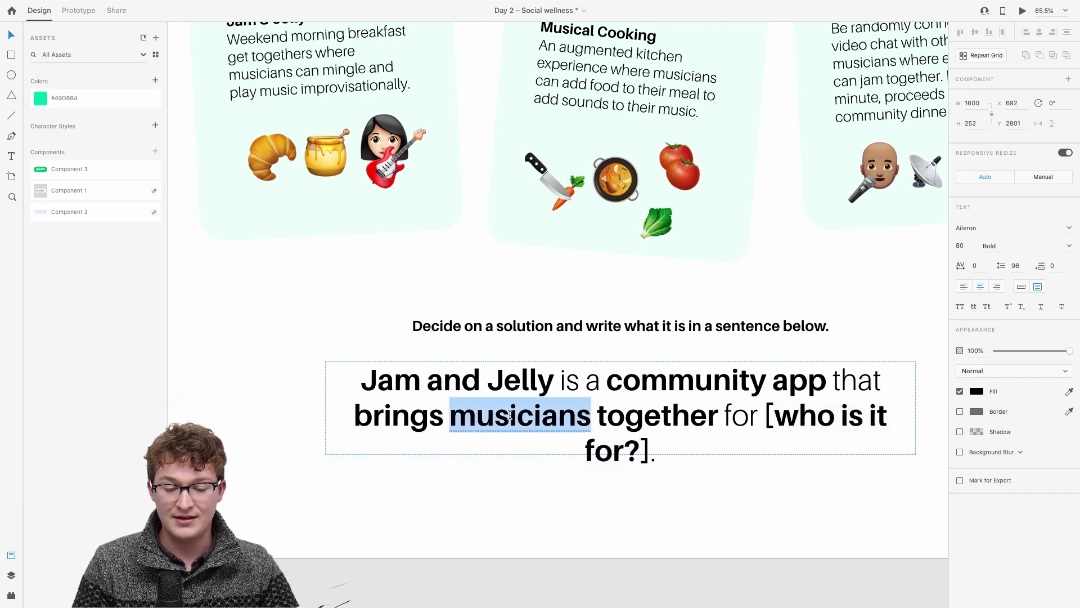
{"action": "left_click", "coordinate": [786, 409]}
{"action": "double_click", "coordinate": [484, 424]}
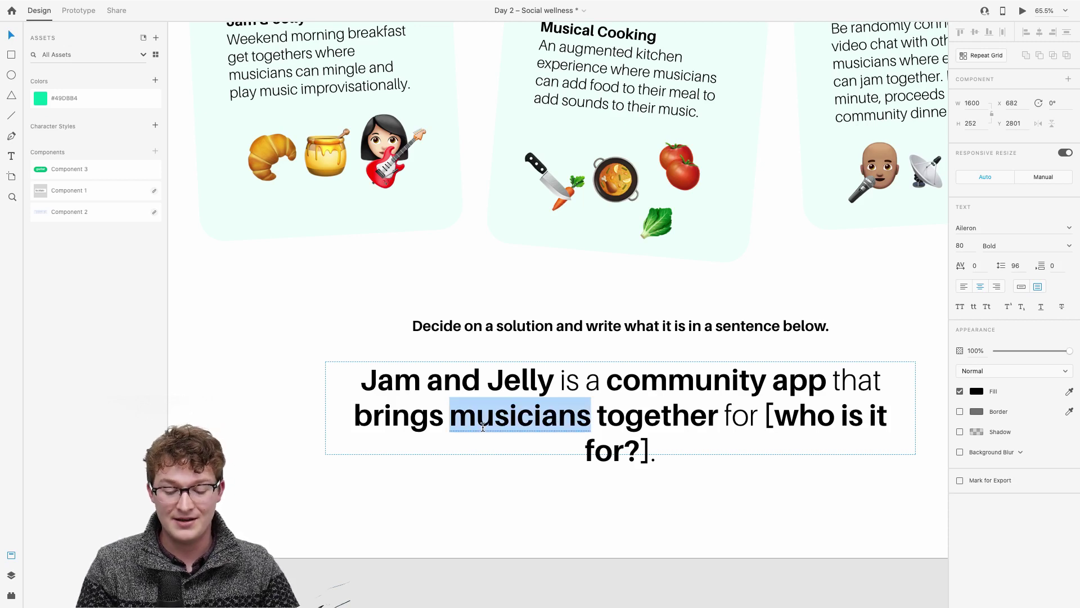
{"action": "type", "text": "people"}
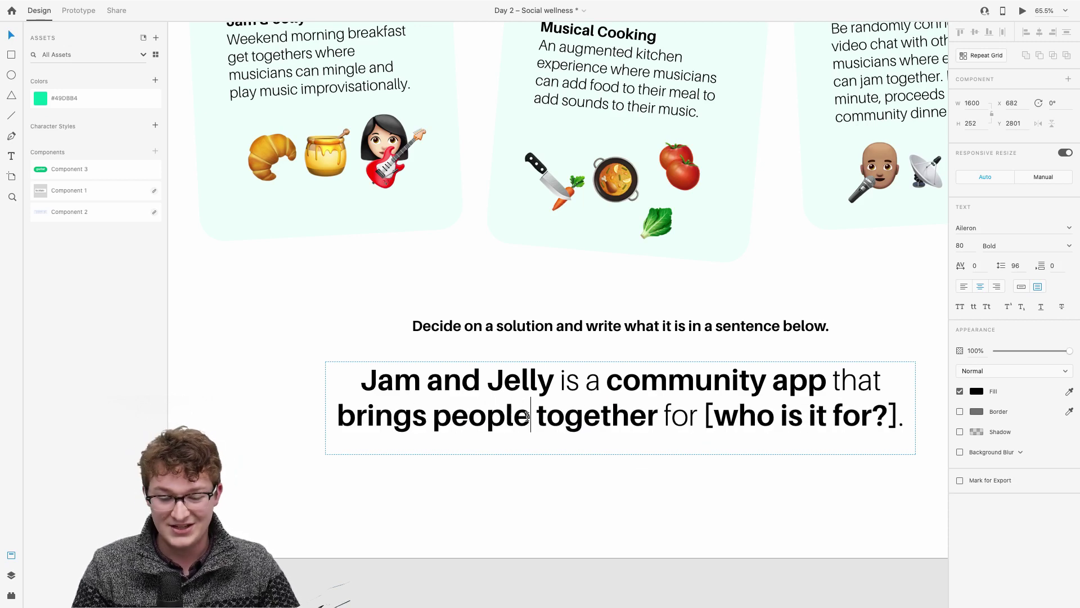
{"action": "double_click", "coordinate": [513, 420]}
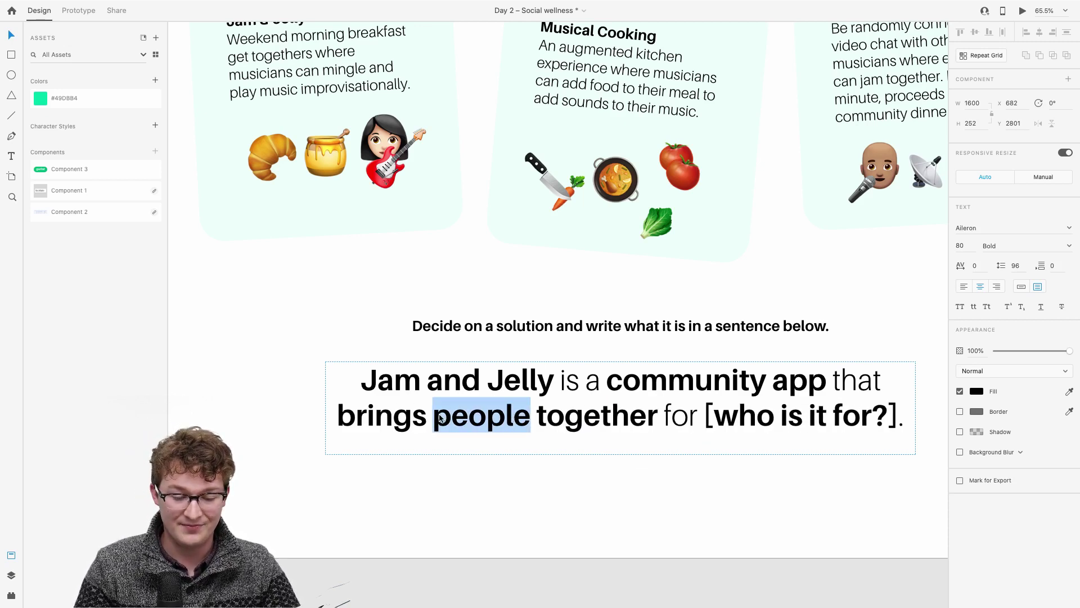
{"action": "left_click", "coordinate": [440, 418]}
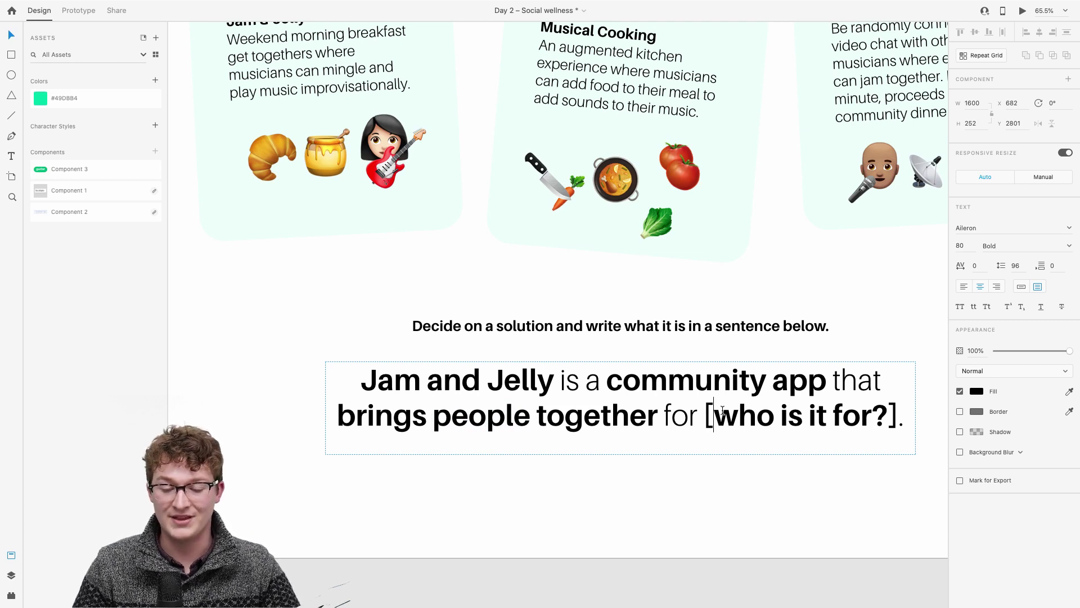
Replace the "[who is it for?]" placeholder with "musicians" and finish editing the solution sentence.
{"action": "left_click_drag", "start_coordinate": [706, 411], "coordinate": [900, 416]}
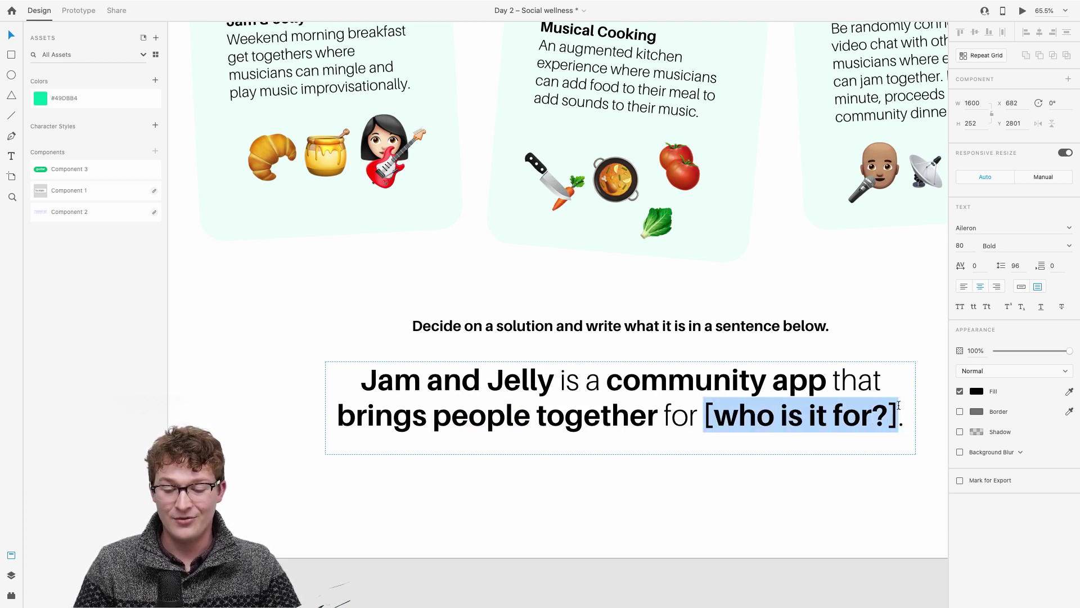
{"action": "type", "text": "musicia"}
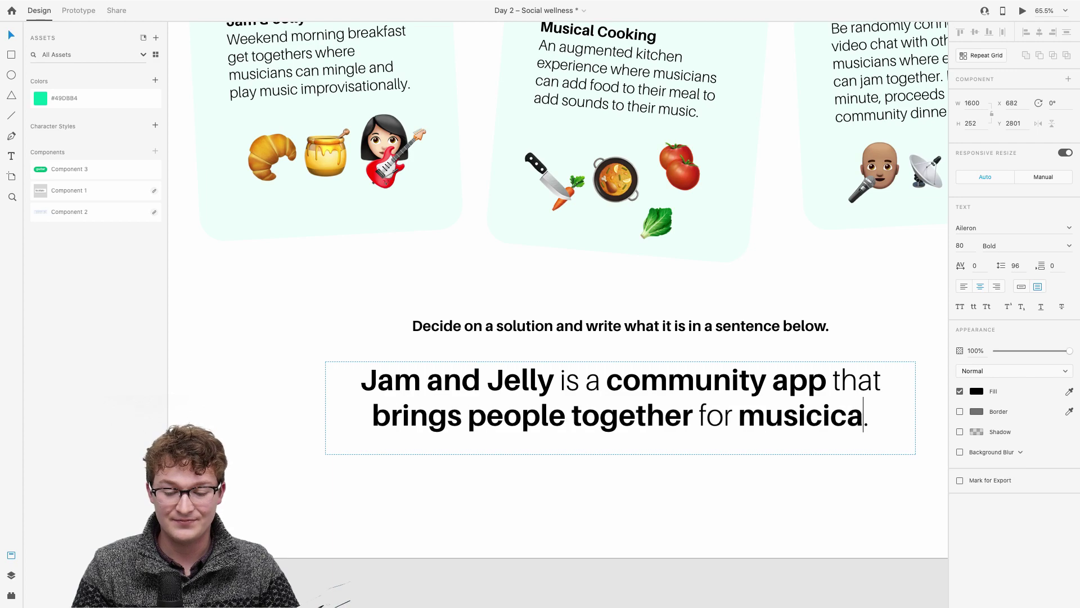
{"action": "type", "text": "ns"}
{"action": "key", "text": "Escape"}
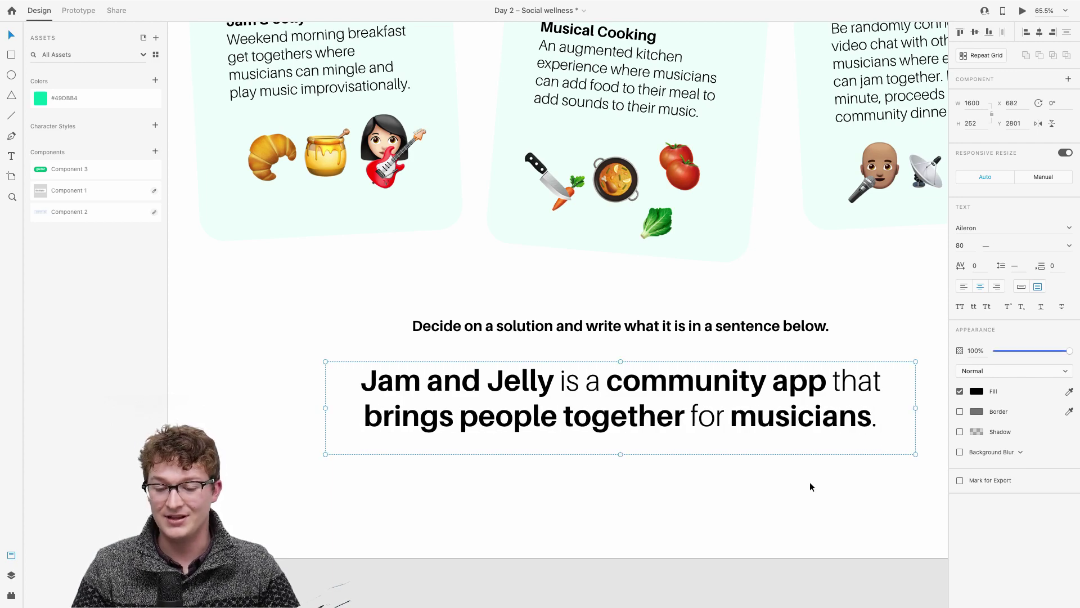
{"action": "scroll", "coordinate": [809, 482], "scroll_direction": "down", "scroll_amount": 2}
{"action": "scroll", "coordinate": [811, 488], "scroll_direction": "right", "scroll_amount": 3}
{"action": "left_click", "coordinate": [812, 484]}
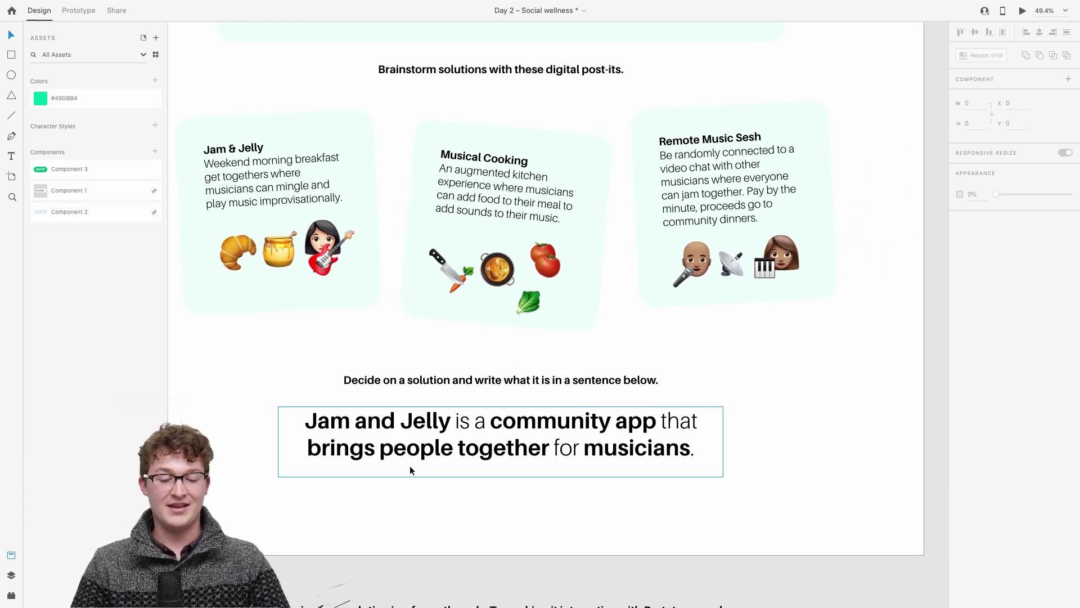
Replace "brings people together" in the solution sentence with "connects musicians".
{"action": "left_click", "coordinate": [441, 458]}
{"action": "double_click", "coordinate": [441, 458]}
{"action": "left_click", "coordinate": [380, 449]}
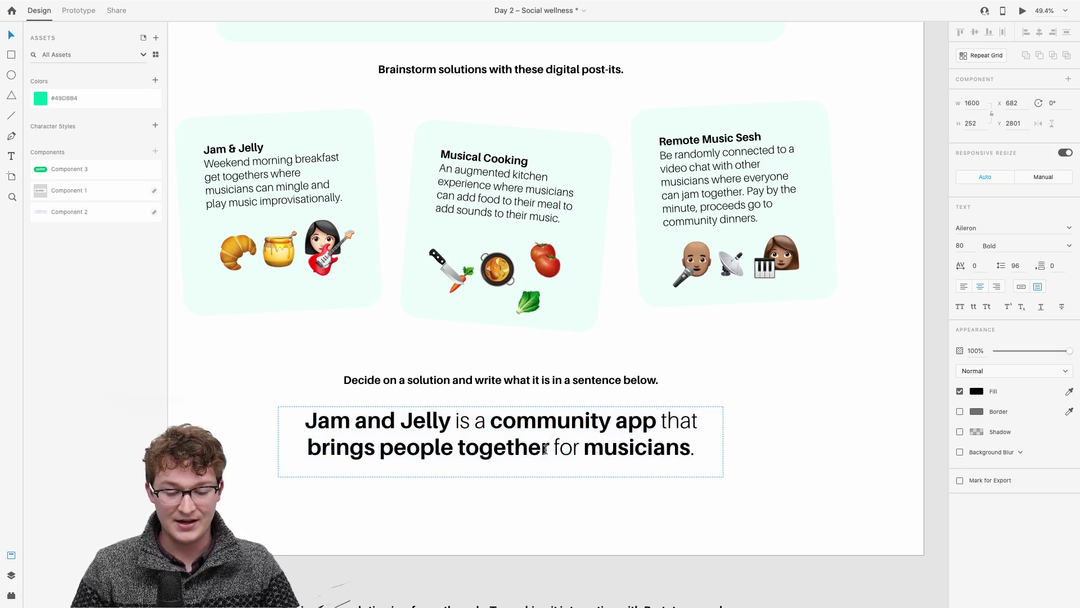
{"action": "left_click_drag", "start_coordinate": [545, 450], "coordinate": [307, 448]}
{"action": "type", "text": "connec"}
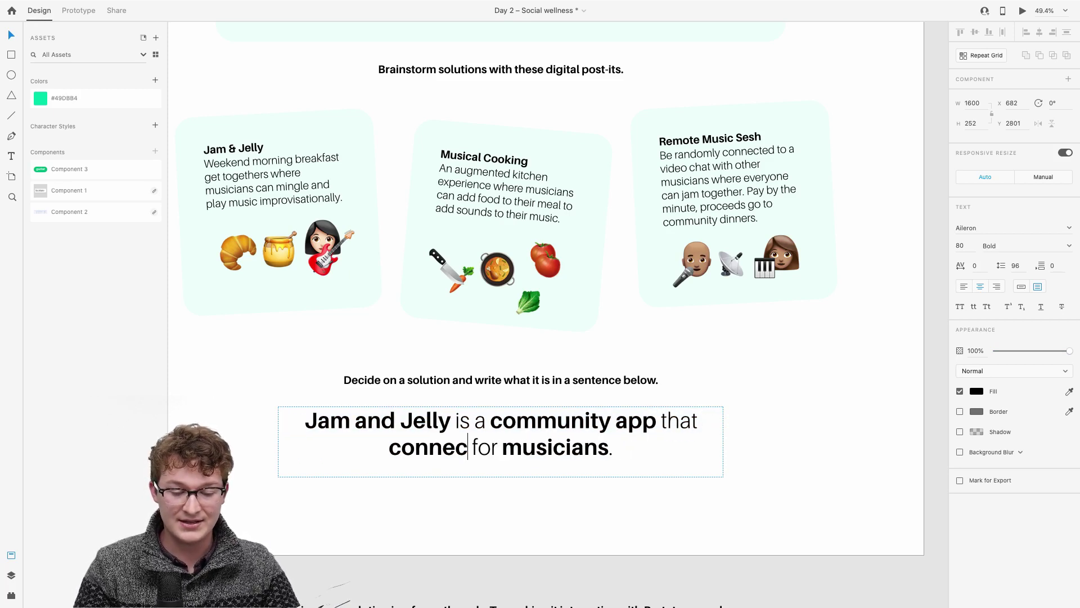
{"action": "type", "text": "ts "}
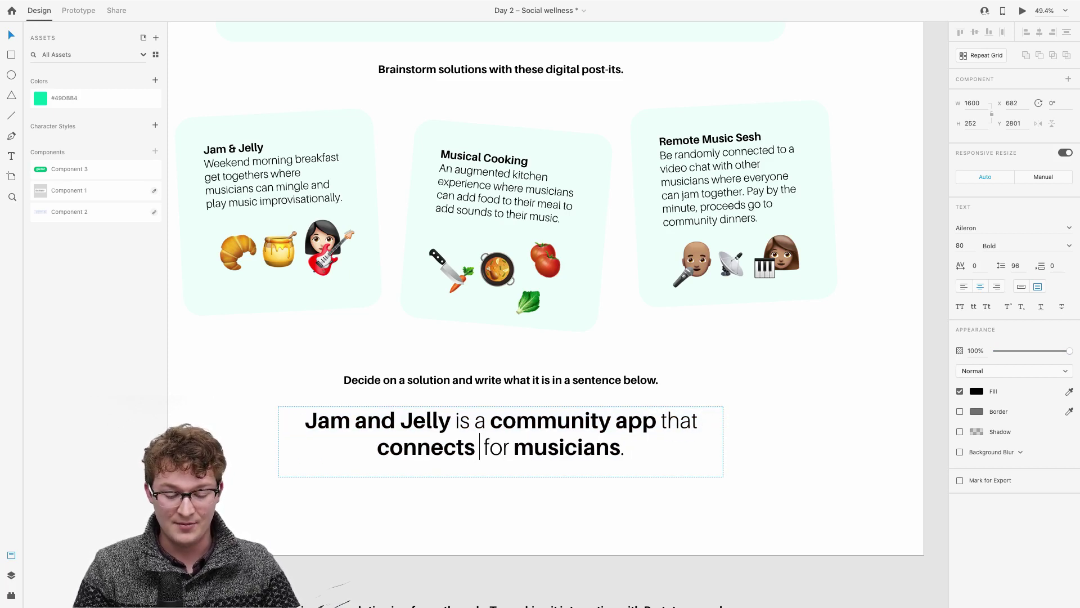
{"action": "type", "text": "musicans"}
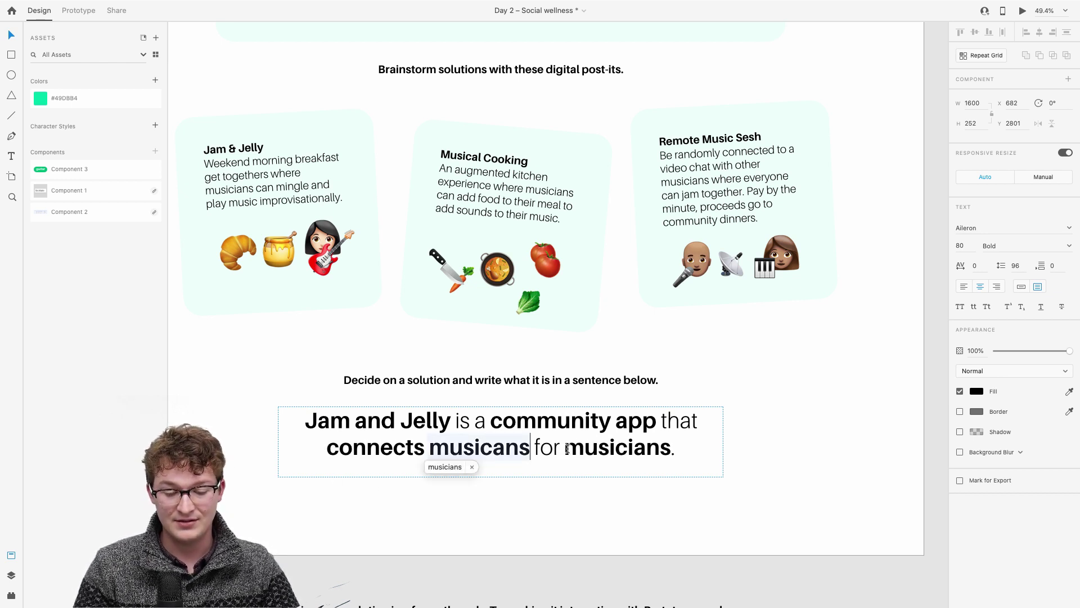
Replace the word "musicians" at the end of the solution sentence with "weekend jams".
{"action": "left_click_drag", "start_coordinate": [567, 448], "coordinate": [674, 448]}
{"action": "type", "text": "weej"}
{"action": "key", "text": "BackSpace"}
{"action": "type", "text": "kend jams"}
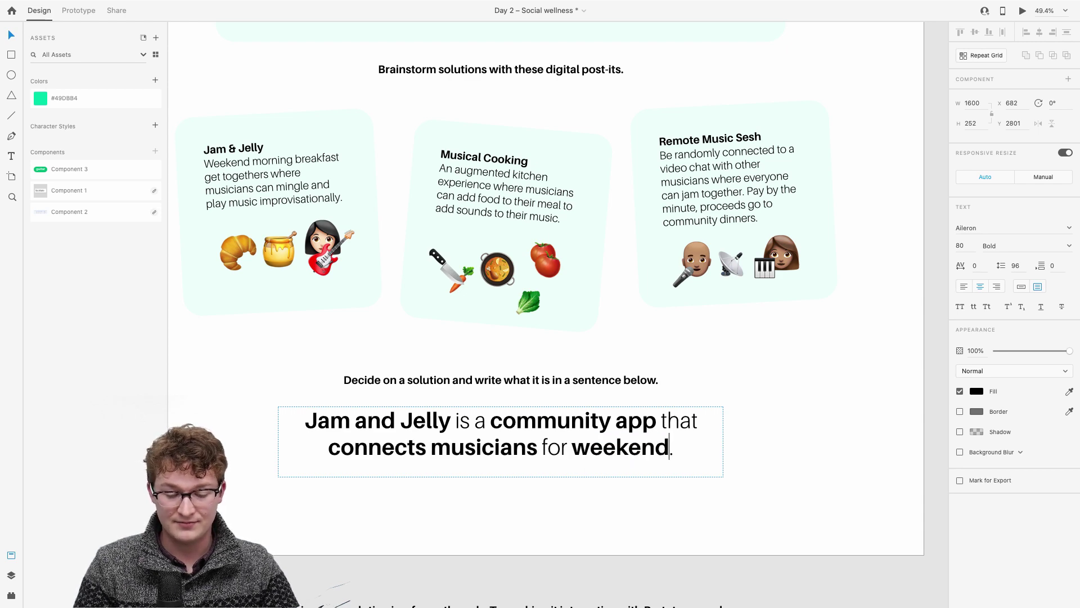
{"action": "key", "text": "Escape"}
{"action": "key", "text": "super+minus"}
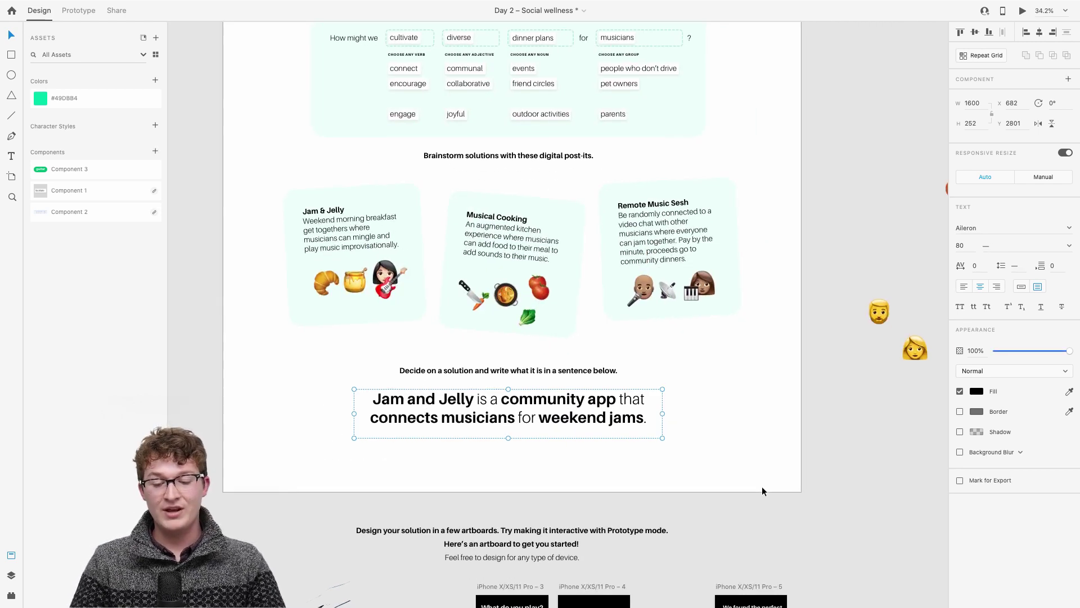
Change "jams" to "jamming" at the end of the solution sentence and finish editing the text.
{"action": "double_click", "coordinate": [636, 419]}
{"action": "left_click", "coordinate": [645, 422]}
{"action": "key", "text": "BackSpace"}
{"action": "type", "text": "ming."}
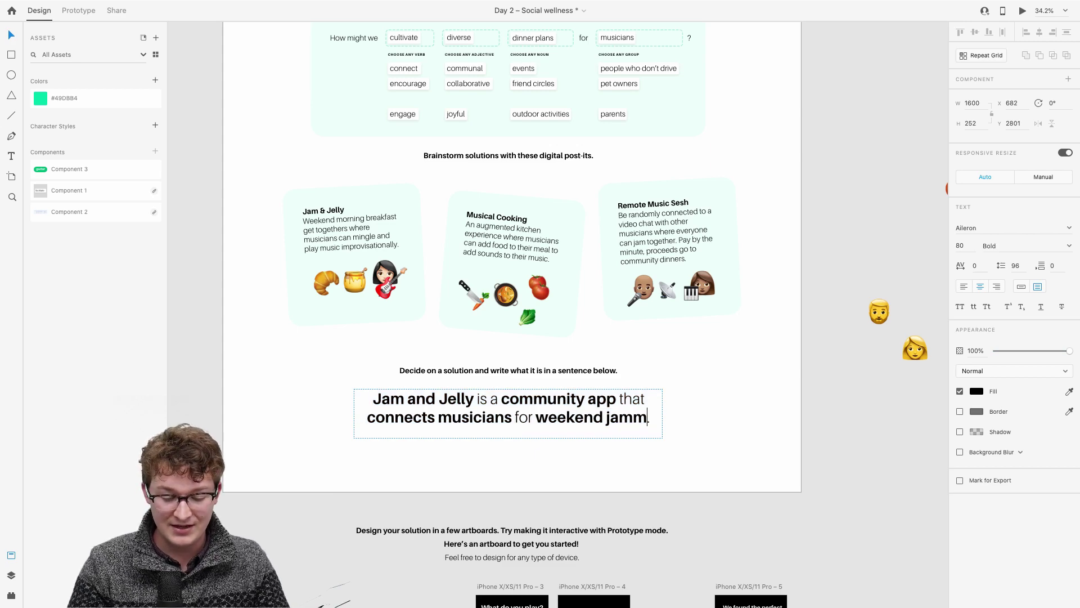
{"action": "key", "text": "Escape"}
Review the How Might We statement, the brainstorm post-its and the iPhone app artboards alongside the finished solution sentence.
{"action": "scroll", "coordinate": [758, 443], "scroll_direction": "up", "scroll_amount": 2}
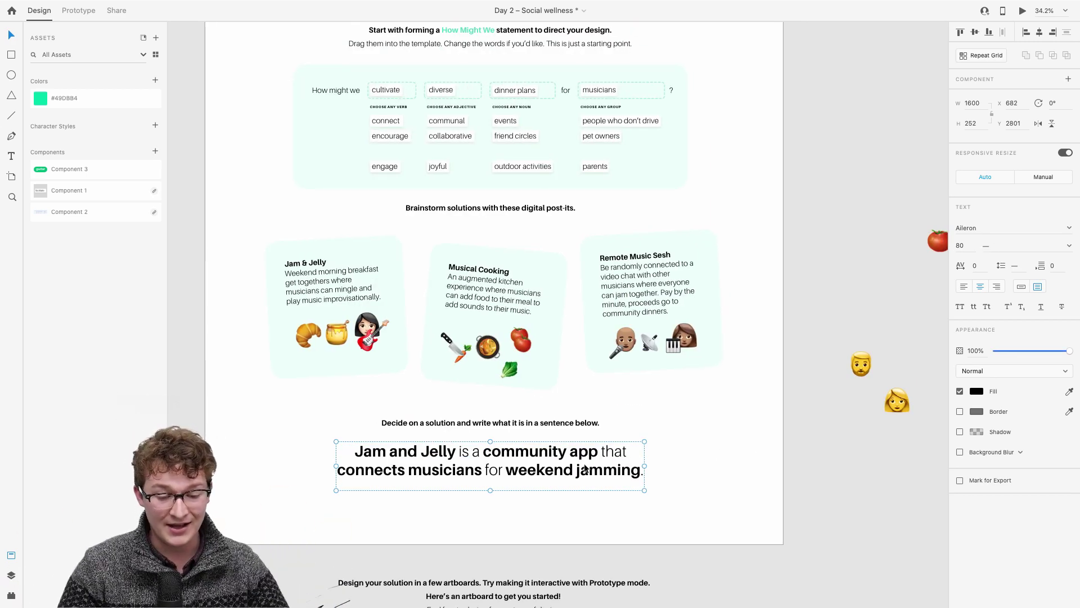
{"action": "scroll", "coordinate": [578, 467], "scroll_direction": "down", "scroll_amount": 1}
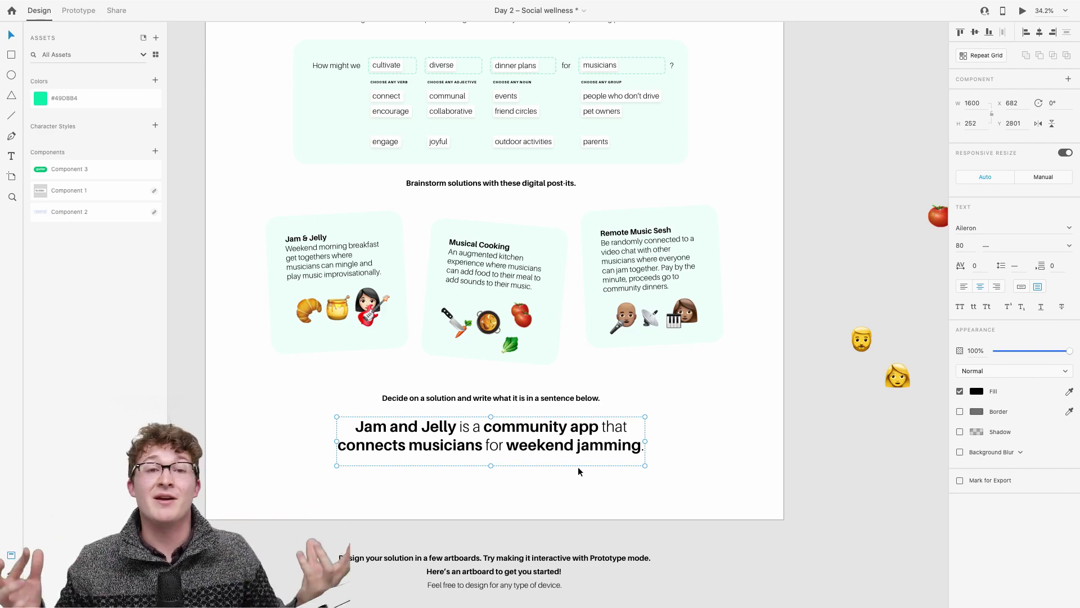
{"action": "scroll", "coordinate": [578, 467], "scroll_direction": "up", "scroll_amount": 2}
{"action": "scroll", "coordinate": [553, 181], "scroll_direction": "up", "scroll_amount": 3}
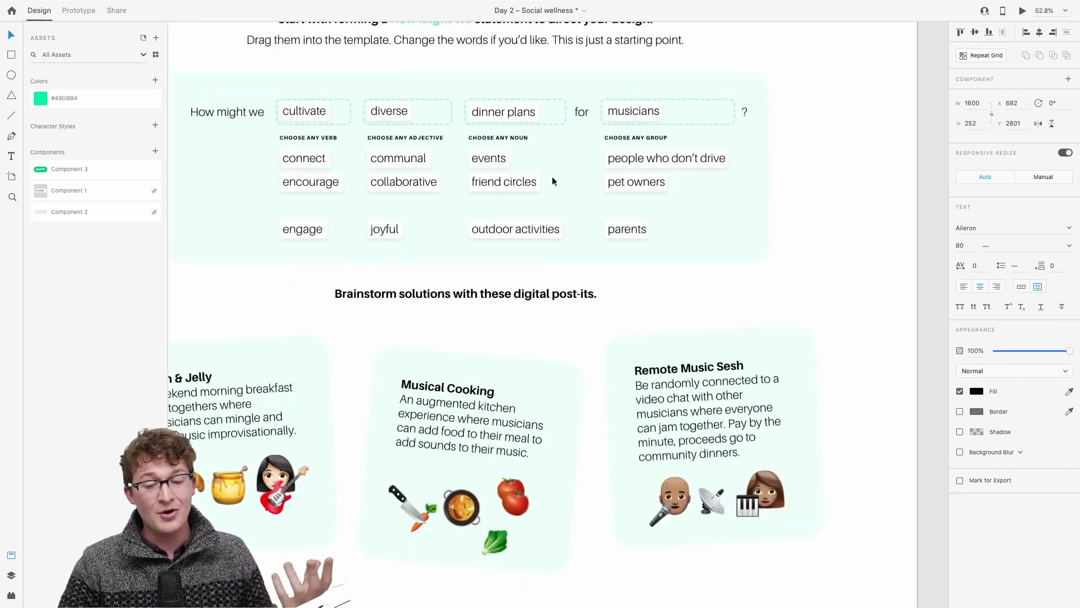
{"action": "scroll", "coordinate": [549, 183], "scroll_direction": "down", "scroll_amount": 10}
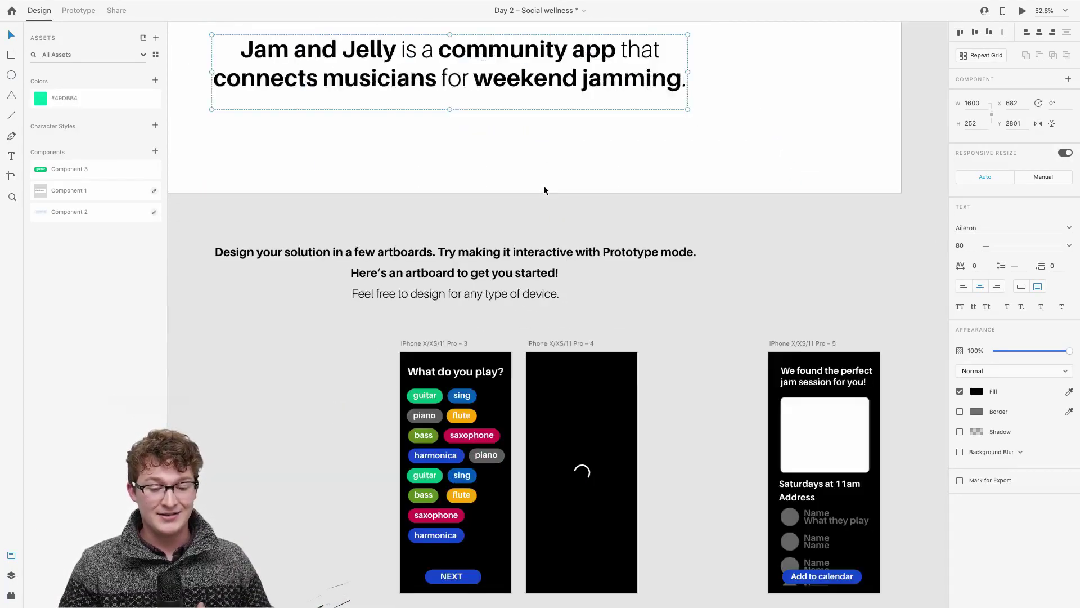
{"action": "scroll", "coordinate": [544, 190], "scroll_direction": "right", "scroll_amount": 3}
{"action": "scroll", "coordinate": [544, 190], "scroll_direction": "down", "scroll_amount": 1}
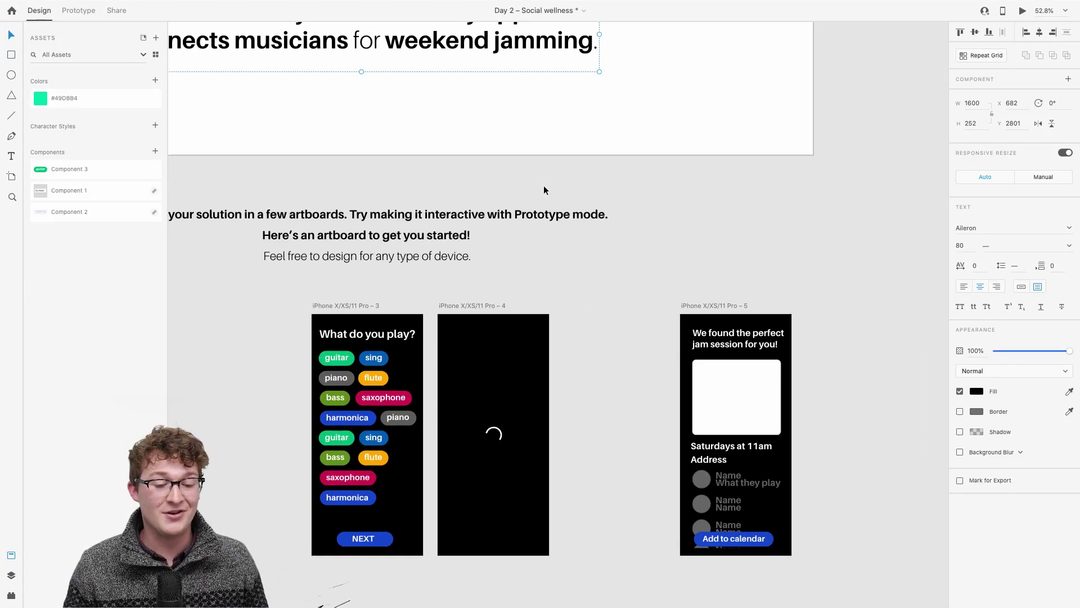
{"action": "scroll", "coordinate": [544, 190], "scroll_direction": "up", "scroll_amount": 8}
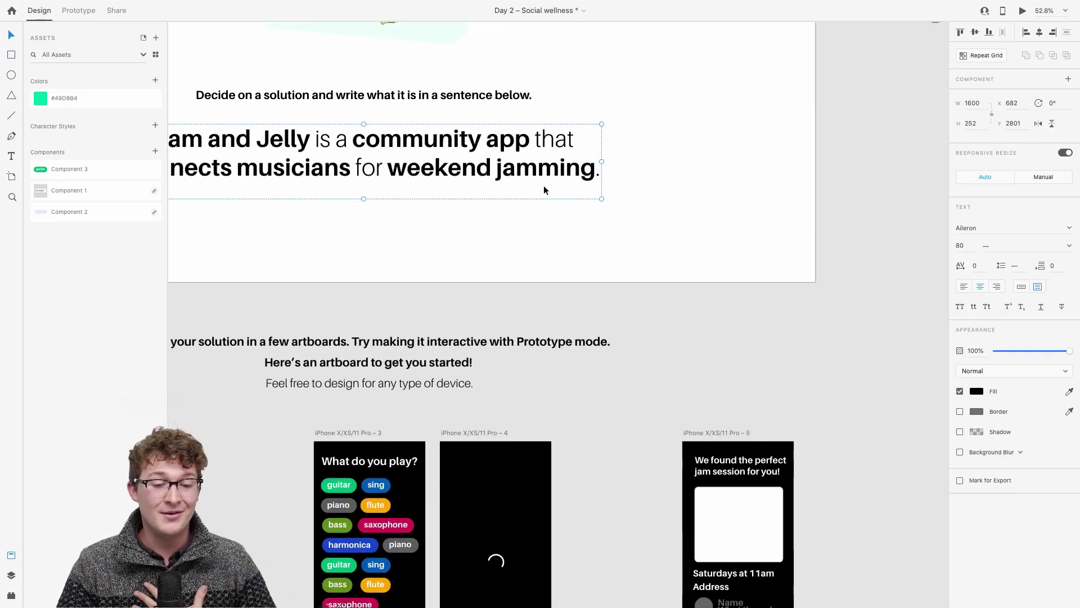
{"action": "scroll", "coordinate": [544, 190], "scroll_direction": "left", "scroll_amount": 2}
{"action": "scroll", "coordinate": [543, 190], "scroll_direction": "up", "scroll_amount": 4}
{"action": "scroll", "coordinate": [543, 190], "scroll_direction": "left", "scroll_amount": 3}
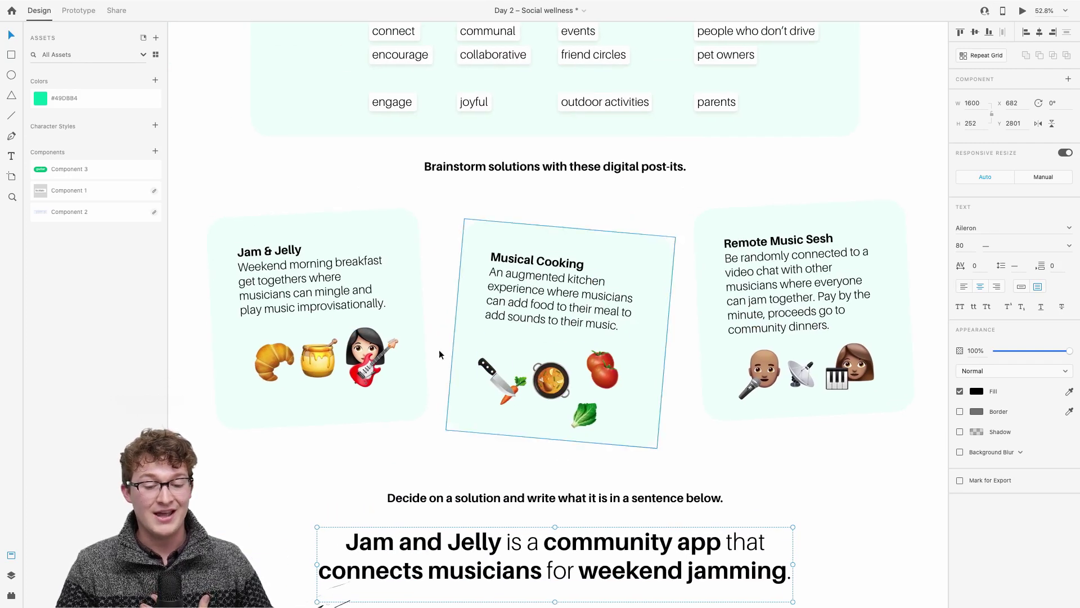
{"action": "scroll", "coordinate": [317, 365], "scroll_direction": "up", "scroll_amount": 8}
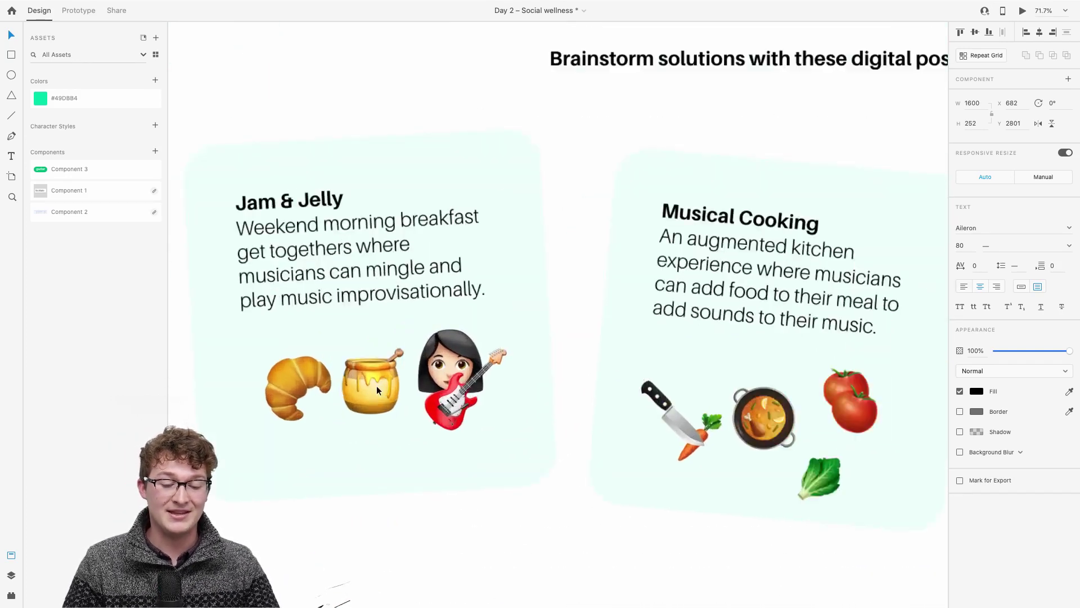
Shrink the honey pot and croissant emojis, the croissant to size 68, and group them closely in the Jam & Jelly post-it's lower left.
{"action": "left_click", "coordinate": [377, 389]}
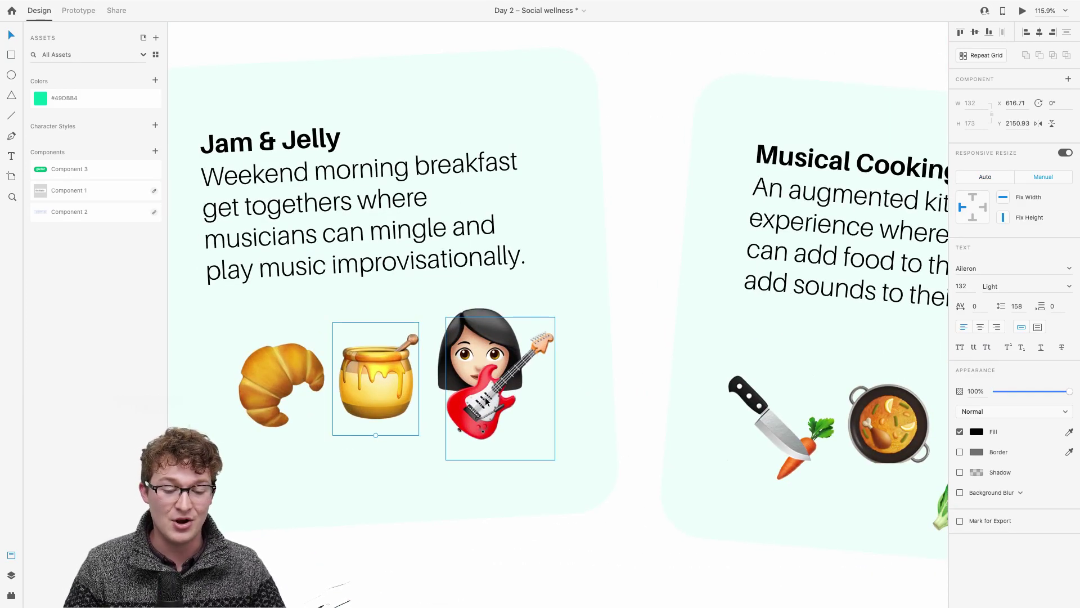
{"action": "left_click_drag", "start_coordinate": [376, 436], "coordinate": [289, 390]}
{"action": "left_click_drag", "start_coordinate": [275, 353], "coordinate": [266, 404]}
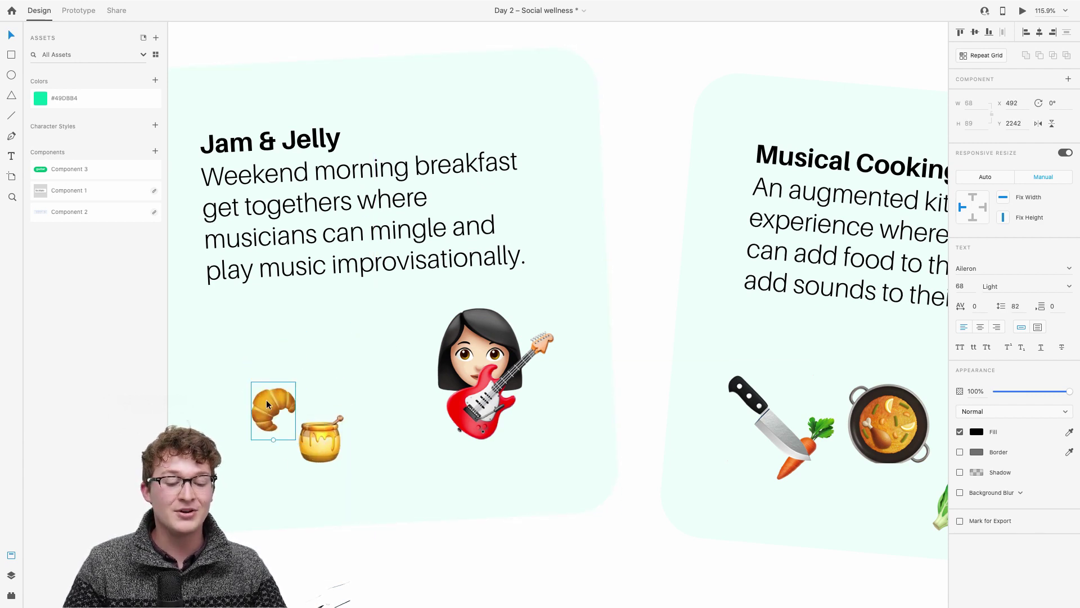
Draw a downward-bowing curve about 135 px wide with the Pen tool between the honey pot and the guitarist in the Jam & Jelly post-it.
{"action": "left_click", "coordinate": [12, 135]}
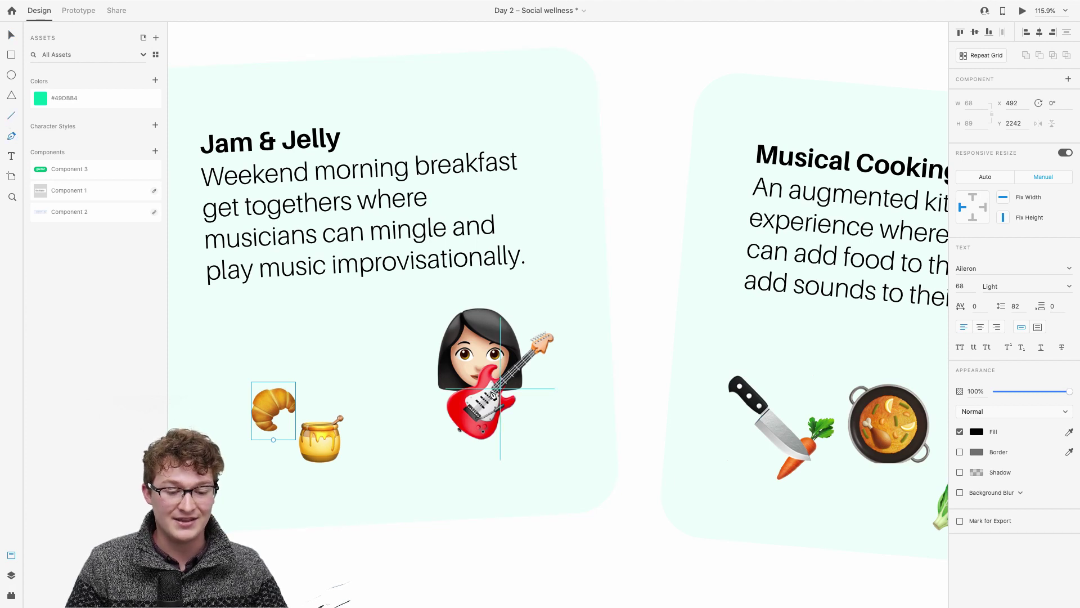
{"action": "left_click", "coordinate": [365, 447]}
{"action": "left_click_drag", "start_coordinate": [452, 482], "coordinate": [514, 455]}
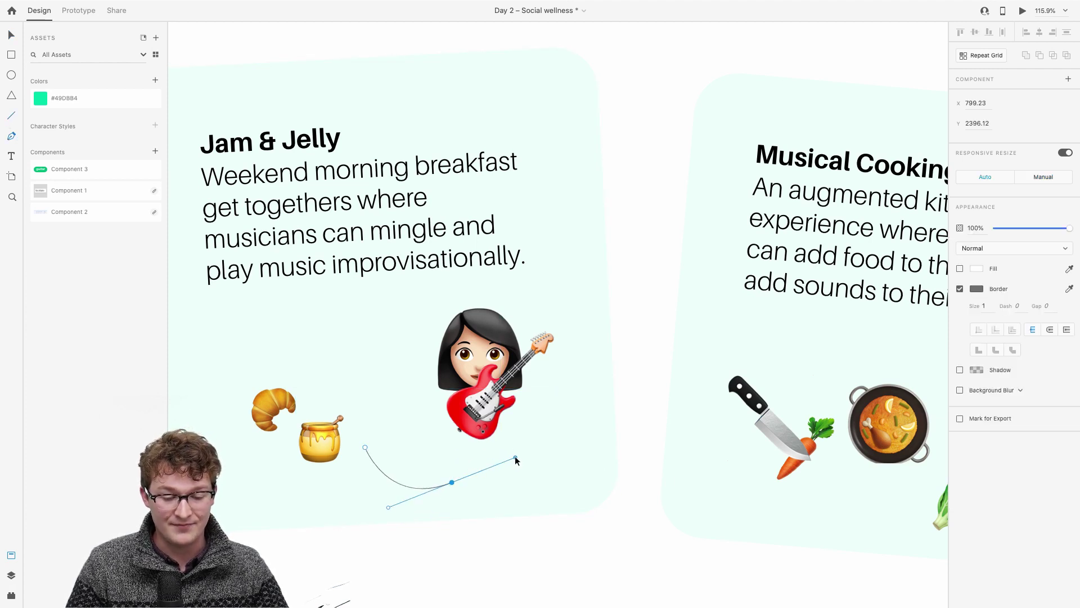
{"action": "key", "text": "Escape"}
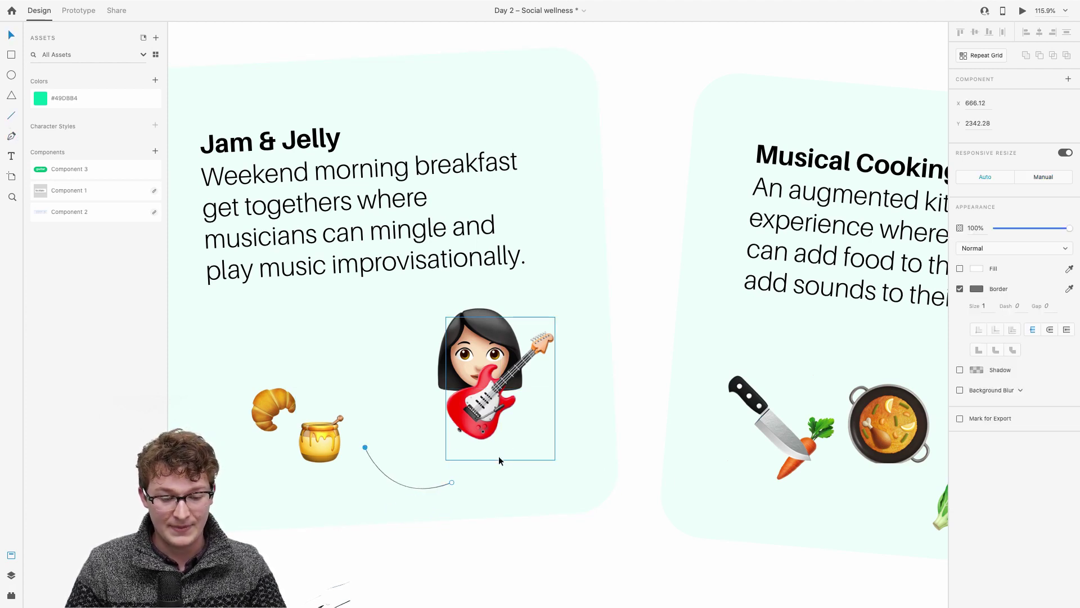
{"action": "double_click", "coordinate": [452, 483]}
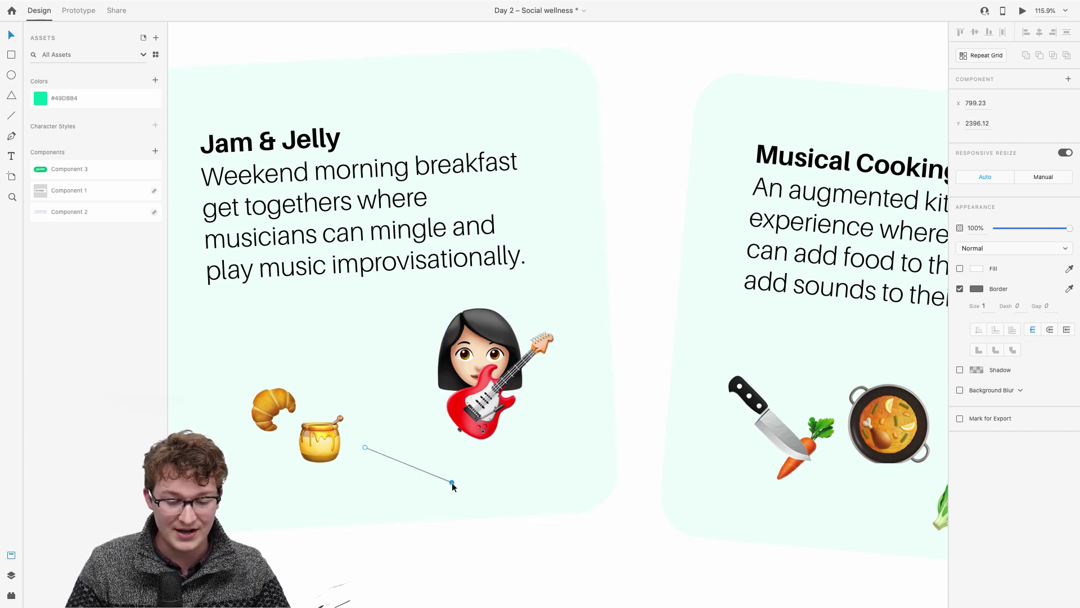
{"action": "left_click_drag", "start_coordinate": [430, 447], "coordinate": [407, 481]}
{"action": "scroll", "coordinate": [407, 481], "scroll_direction": "down", "scroll_amount": 5}
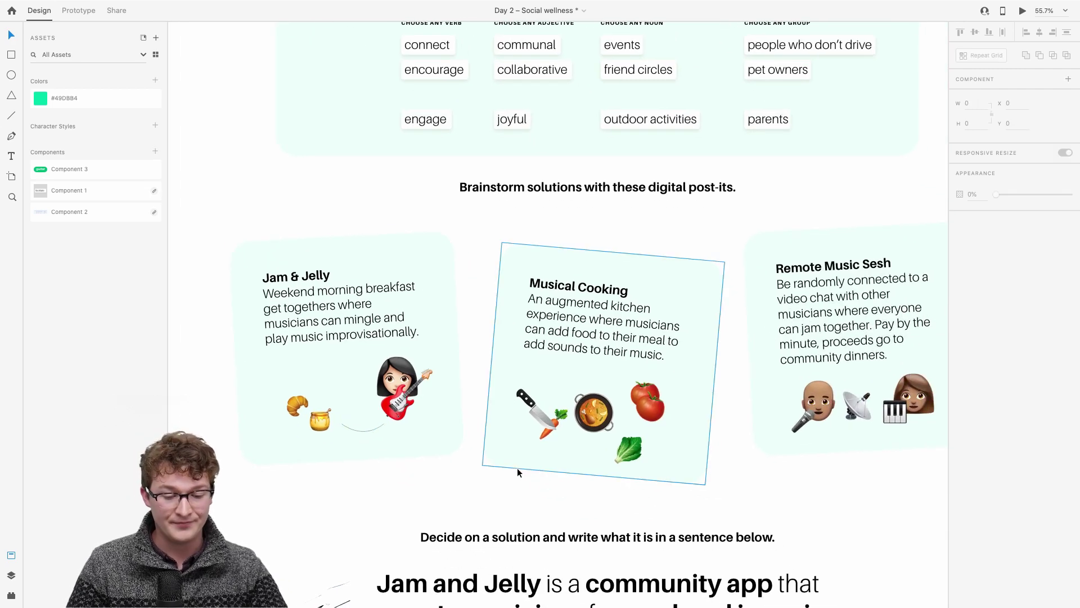
Duplicate the curve, rotate the copy to 161° so it arches above the croissant and honey pot, and enlarge it to about 210 px wide.
{"action": "scroll", "coordinate": [332, 424], "scroll_direction": "up", "scroll_amount": 5}
{"action": "left_click", "coordinate": [406, 438]}
{"action": "left_click_drag", "start_coordinate": [406, 438], "coordinate": [407, 312]}
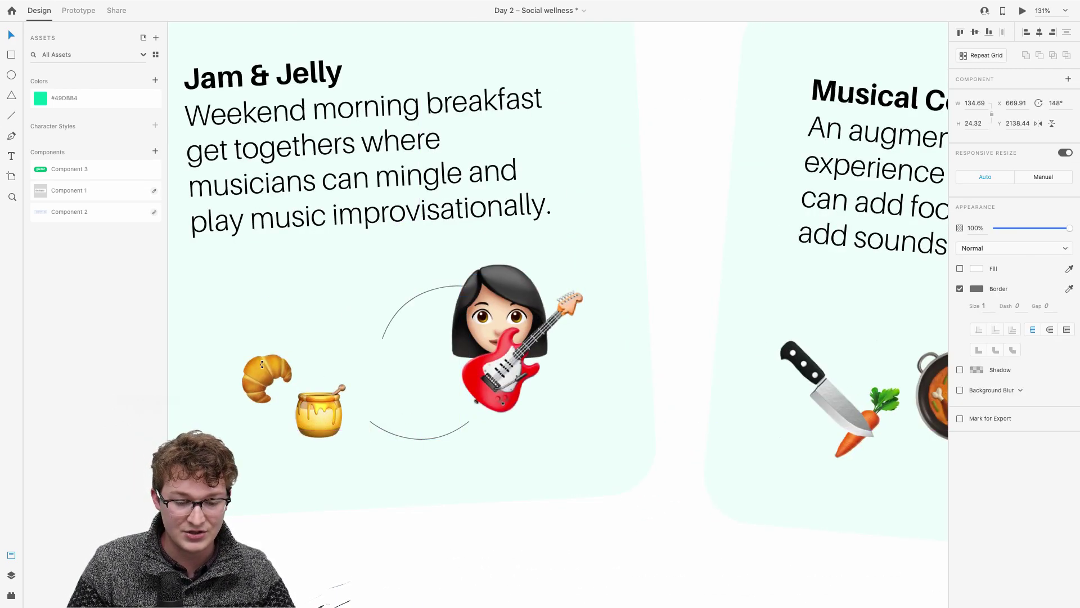
{"action": "left_click_drag", "start_coordinate": [262, 364], "coordinate": [384, 299]}
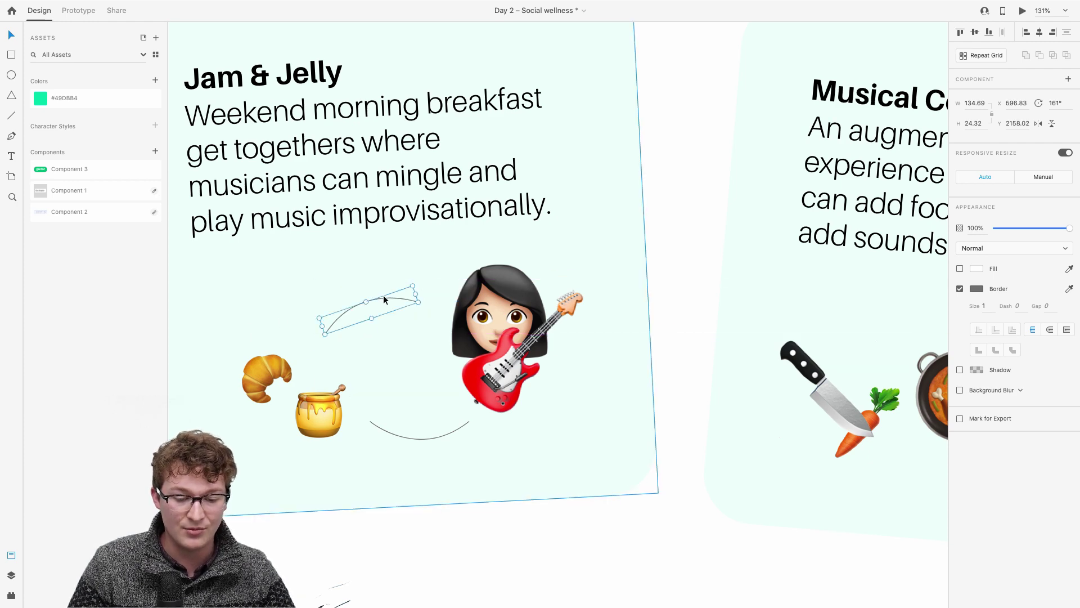
{"action": "scroll", "coordinate": [394, 300], "scroll_direction": "up", "scroll_amount": 5}
{"action": "left_click_drag", "start_coordinate": [456, 314], "coordinate": [511, 310]}
{"action": "scroll", "coordinate": [510, 310], "scroll_direction": "down", "scroll_amount": 6}
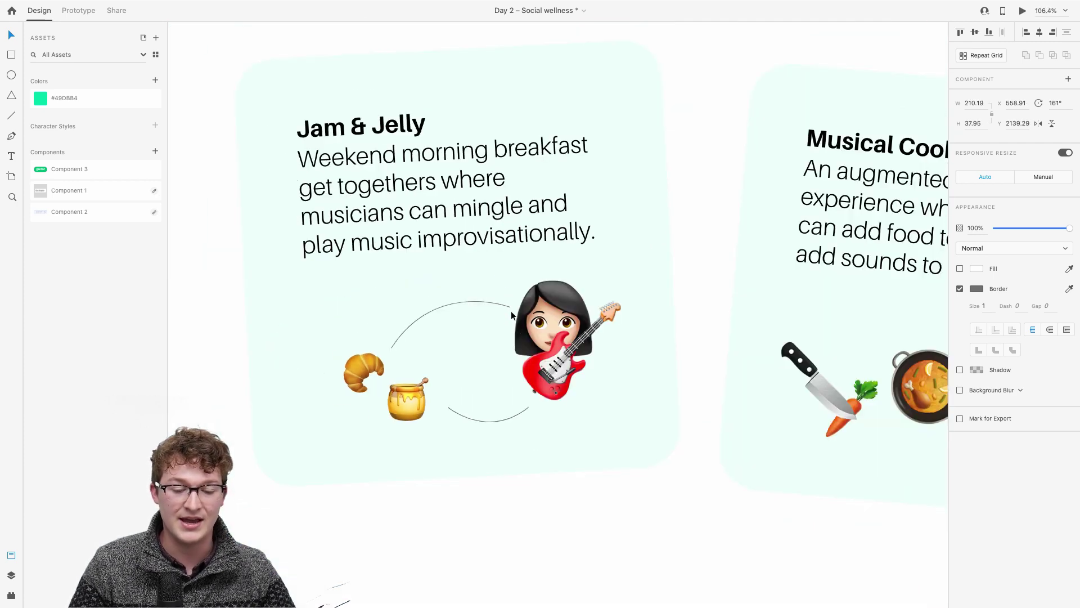
Select both curves in the Jam & Jelly post-it and set their border size to 7.
{"action": "left_click", "coordinate": [474, 420], "text": "shift"}
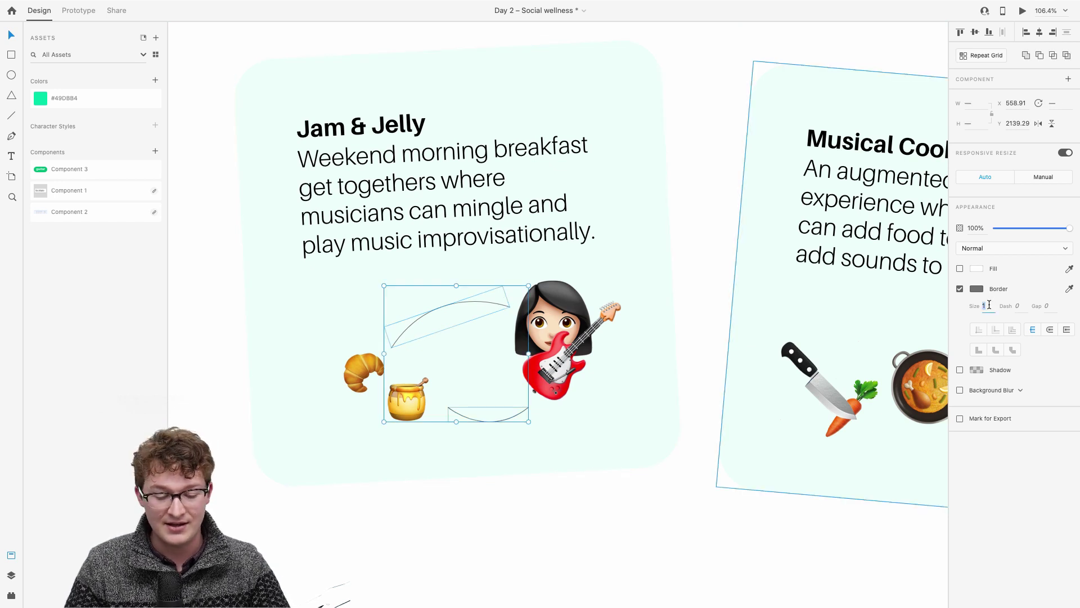
{"action": "type", "text": "50"}
{"action": "key", "text": "Return"}
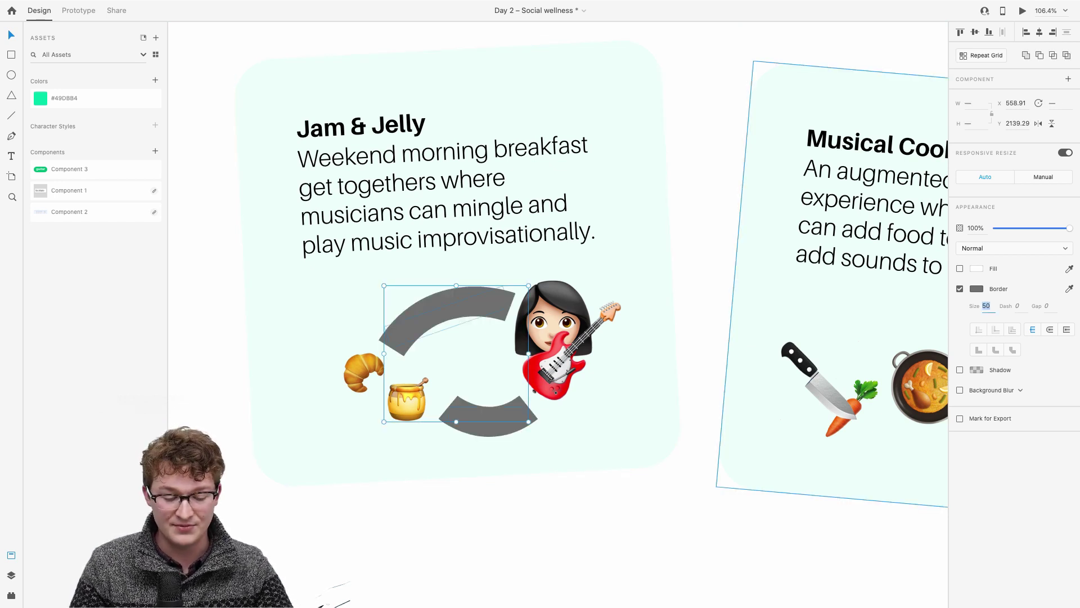
{"action": "type", "text": "7"}
{"action": "key", "text": "Return"}
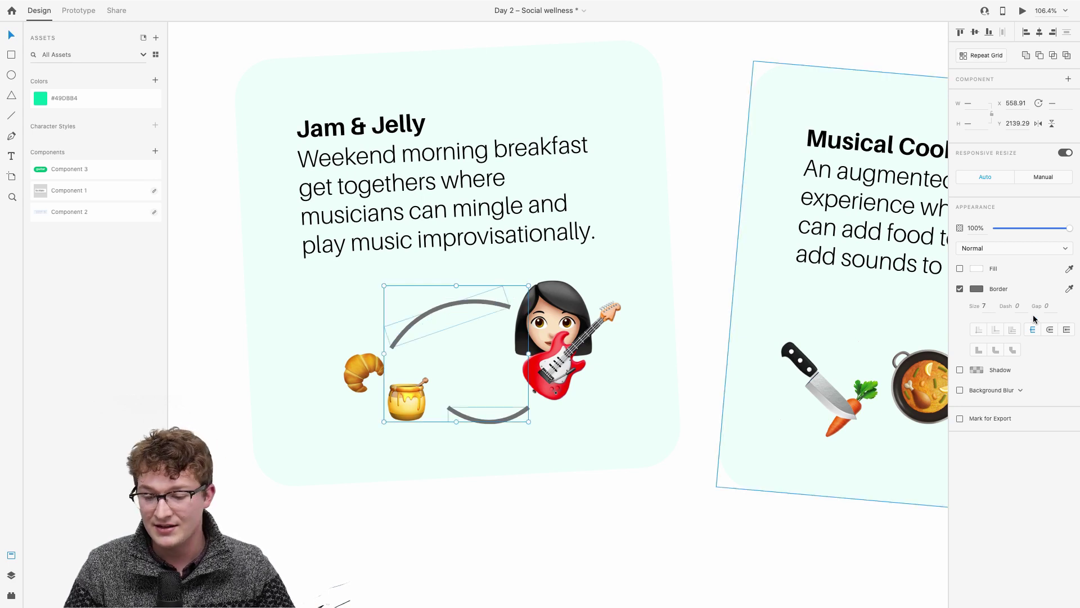
Give both curves round caps and a dotted border with a dash of 5 and a gap of 10.
{"action": "left_click", "coordinate": [1049, 331]}
{"action": "left_click", "coordinate": [1017, 306]}
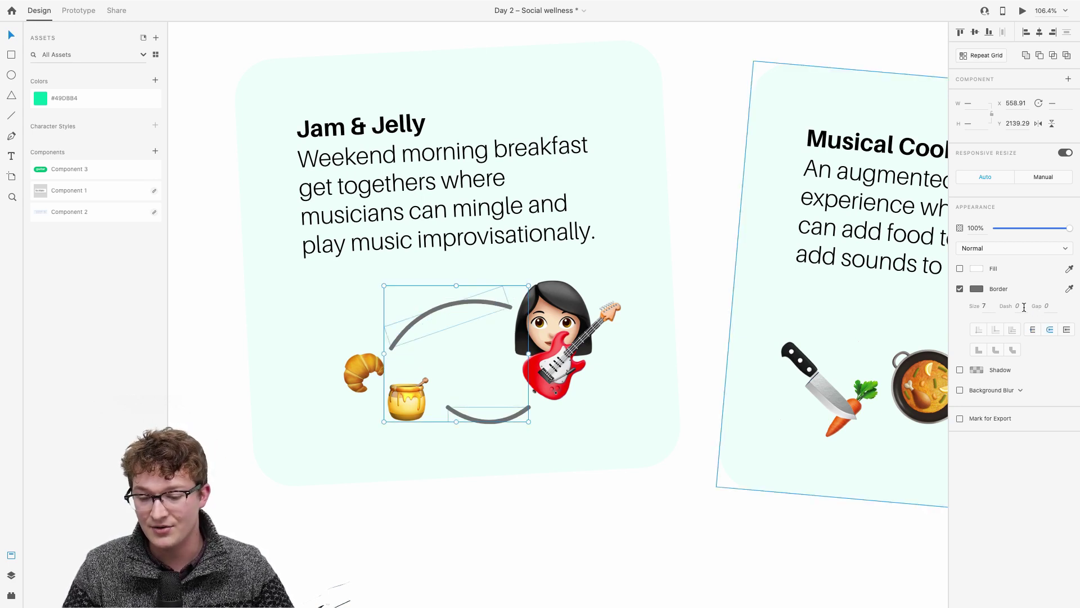
{"action": "type", "text": "40"}
{"action": "key", "text": "Return"}
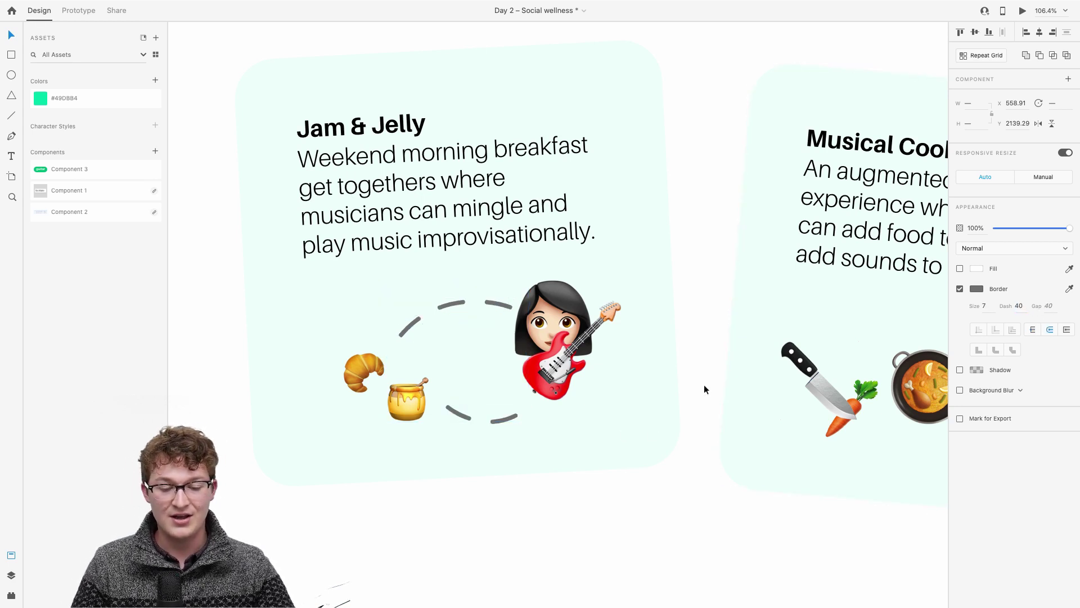
{"action": "type", "text": "5"}
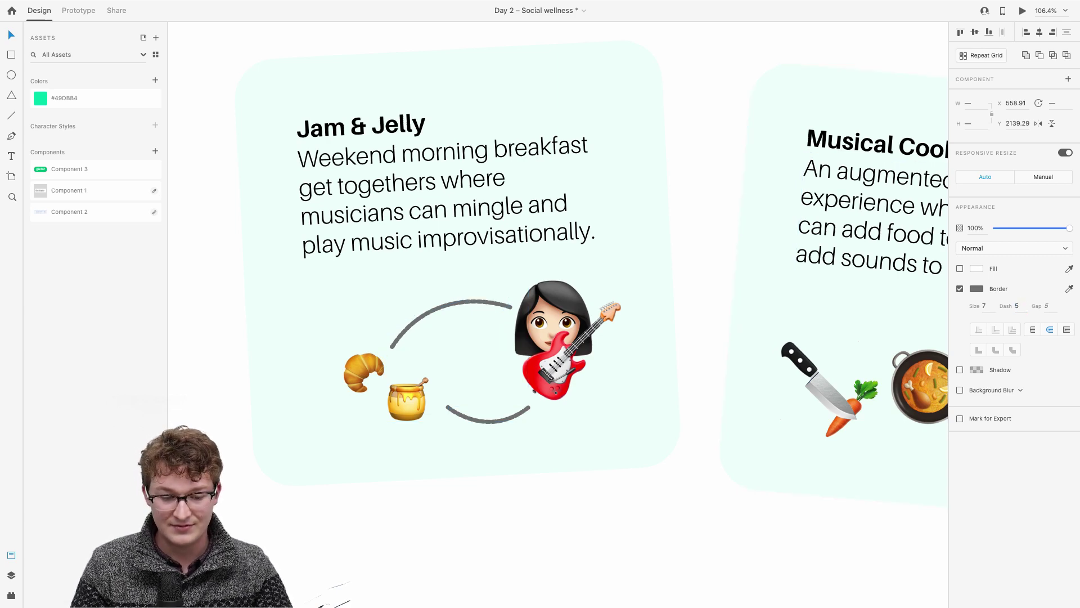
{"action": "left_click", "coordinate": [1046, 306]}
{"action": "type", "text": "10"}
{"action": "key", "text": "Return"}
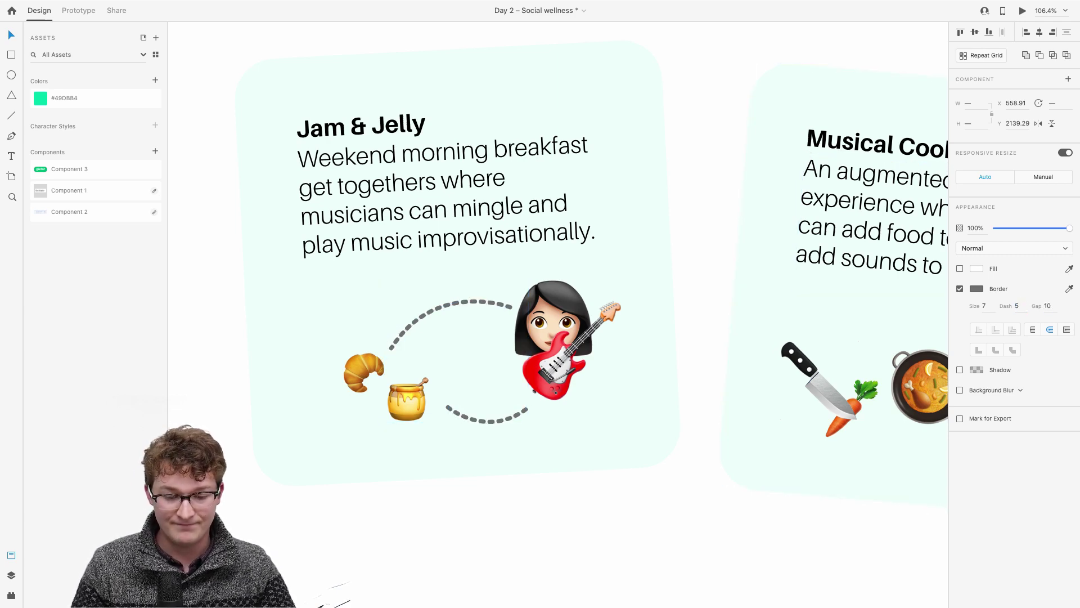
Copy the lower dotted curve from Jam & Jelly into the Musical Cooking post-it, placing one between carrot and pot and another by the lettuce.
{"action": "scroll", "coordinate": [659, 408], "scroll_direction": "down", "scroll_amount": 5}
{"action": "scroll", "coordinate": [660, 409], "scroll_direction": "up", "scroll_amount": 2}
{"action": "scroll", "coordinate": [451, 391], "scroll_direction": "up", "scroll_amount": 3}
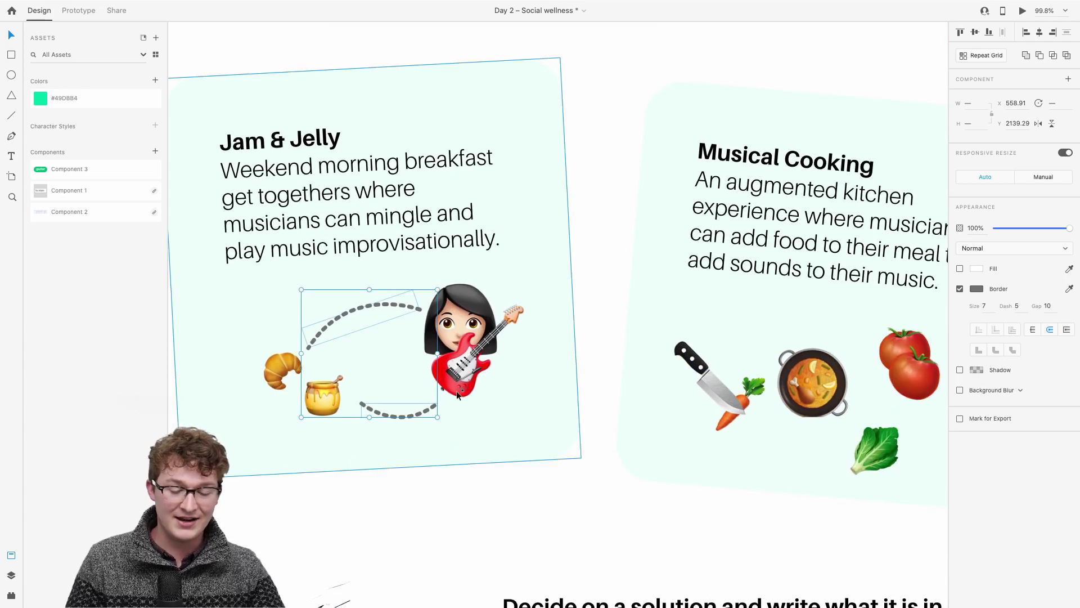
{"action": "scroll", "coordinate": [616, 445], "scroll_direction": "right", "scroll_amount": 5}
{"action": "scroll", "coordinate": [374, 350], "scroll_direction": "up", "scroll_amount": 2}
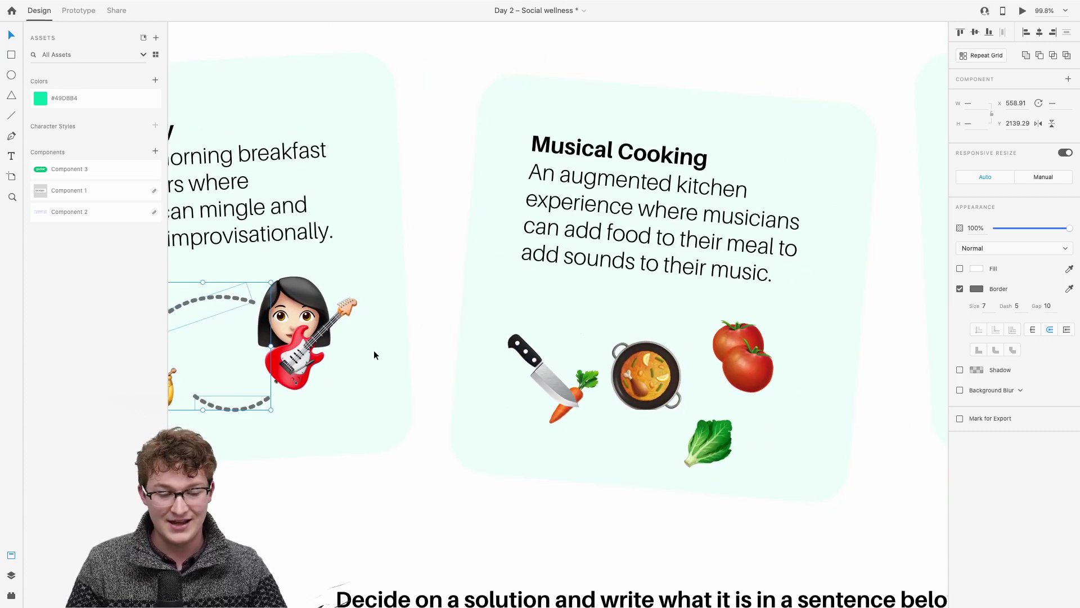
{"action": "left_click", "coordinate": [246, 410]}
{"action": "double_click", "coordinate": [246, 409]}
{"action": "right_click", "coordinate": [245, 409]}
{"action": "left_click", "coordinate": [246, 409]}
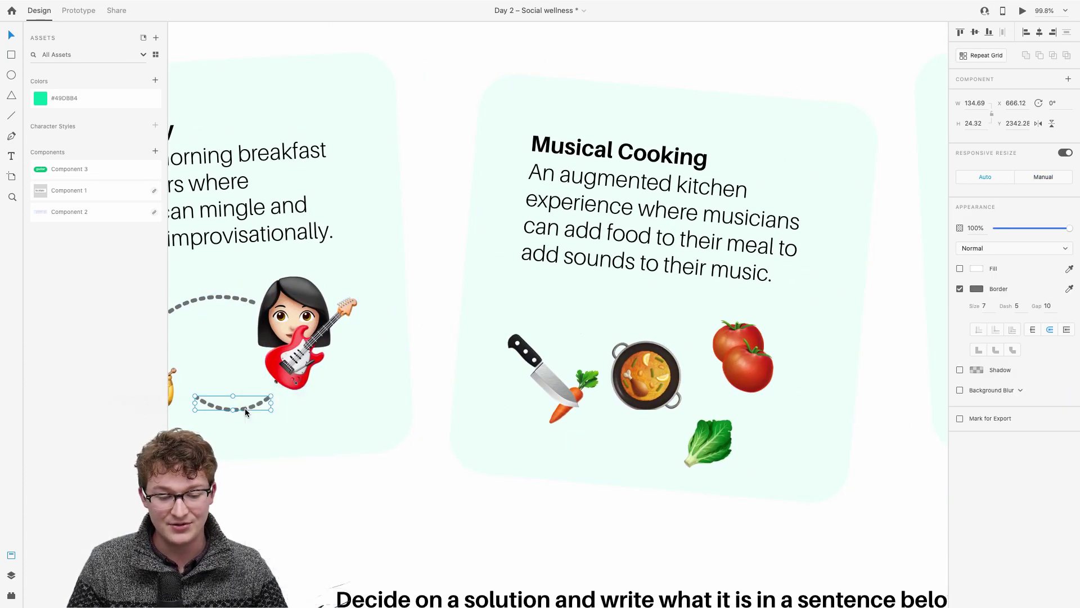
{"action": "left_click_drag", "start_coordinate": [246, 409], "coordinate": [738, 462]}
{"action": "scroll", "coordinate": [623, 435], "scroll_direction": "up", "scroll_amount": 5}
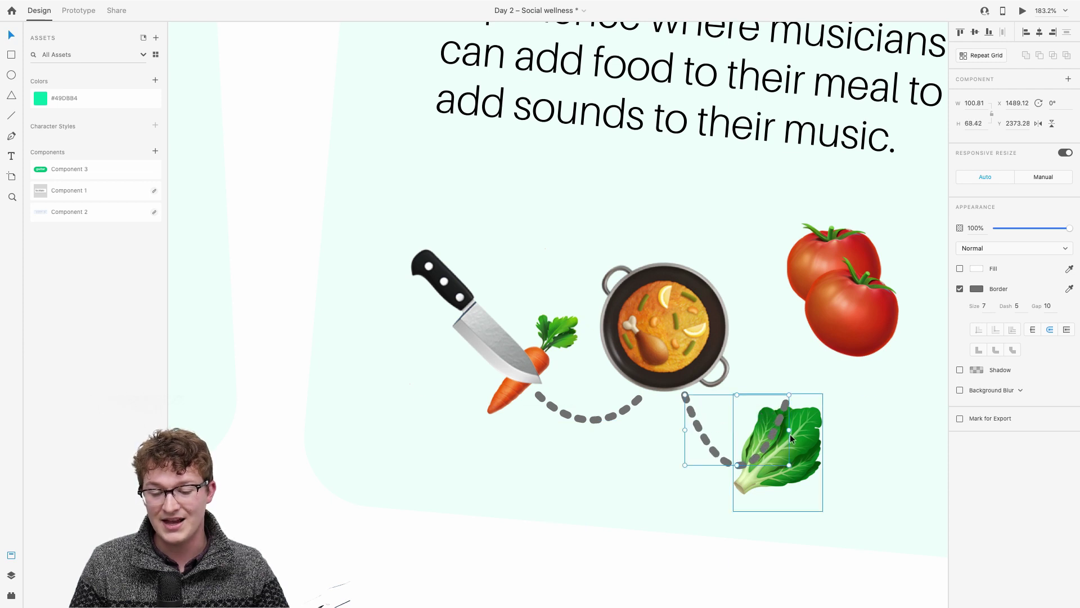
Resize the lettuce curve to about 121 by 39 px and rotate it to 61° so it links the pot to the lettuce.
{"action": "mouse_move", "coordinate": [789, 429]}
{"action": "left_mouse_down"}
{"action": "mouse_move", "coordinate": [730, 437]}
{"action": "mouse_move", "coordinate": [809, 429]}
{"action": "left_mouse_up"}
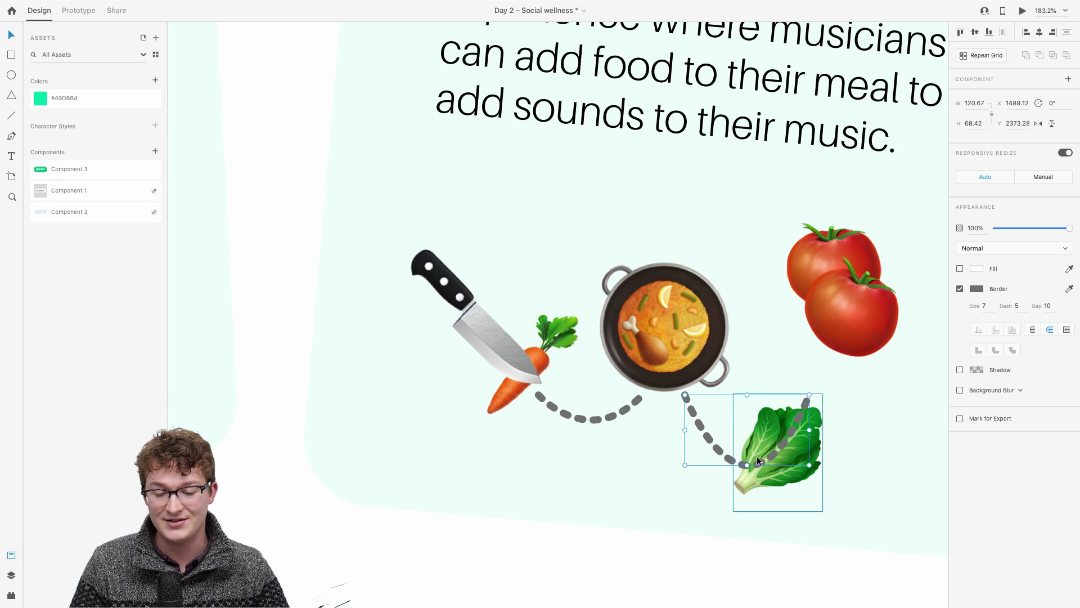
{"action": "left_click_drag", "start_coordinate": [748, 465], "coordinate": [683, 481]}
{"action": "scroll", "coordinate": [683, 481], "scroll_direction": "down", "scroll_amount": 5}
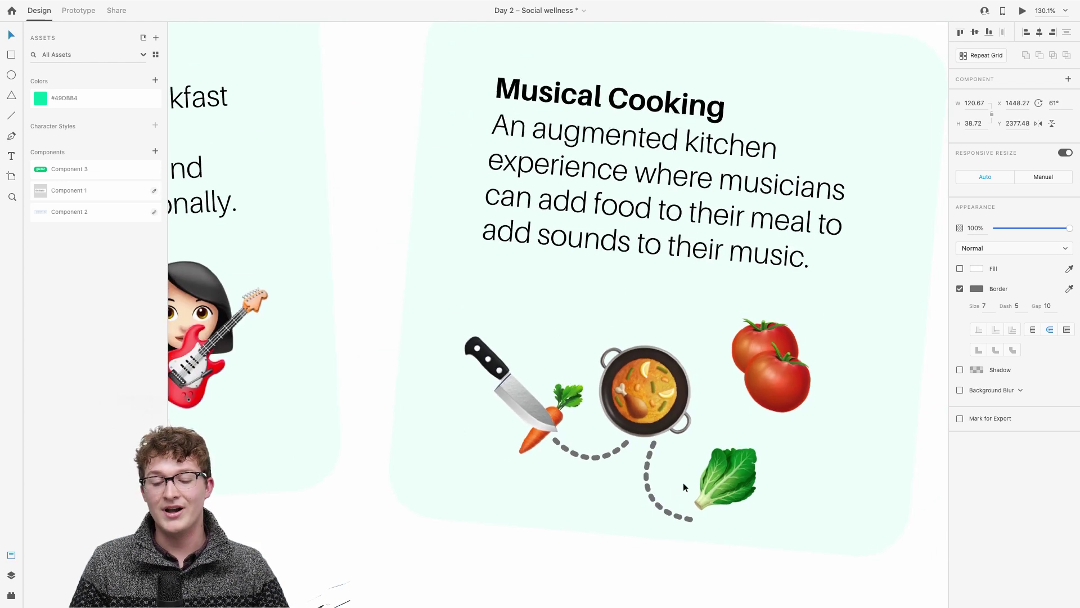
{"action": "right_click", "coordinate": [657, 502]}
{"action": "key", "text": "Escape"}
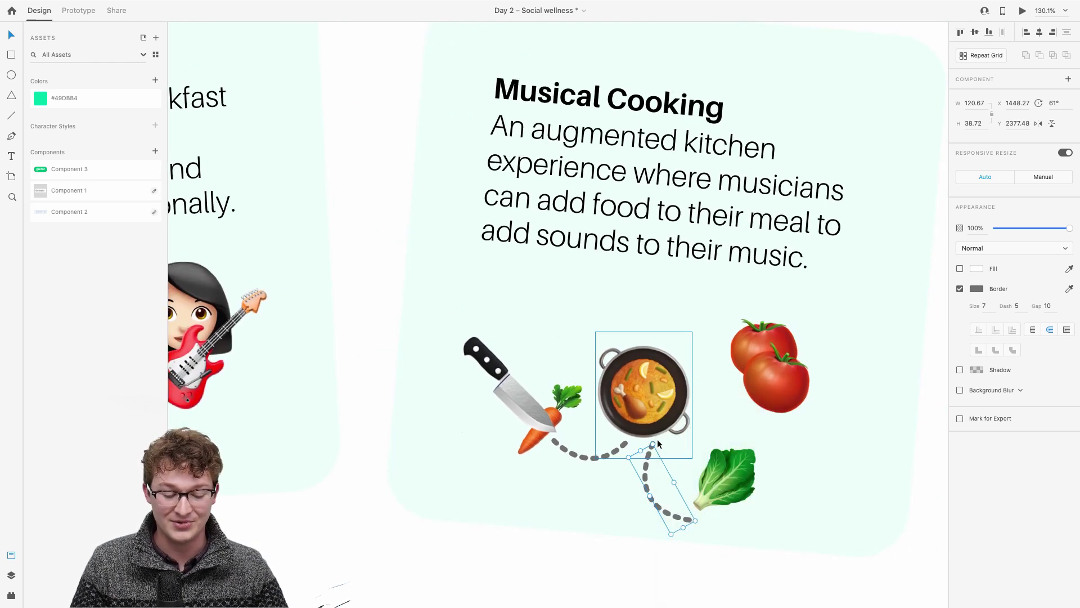
Duplicate the curve above the pot, rotate the copy to 173°, flatten it to about 32 px high, and position it beside the tomatoes.
{"action": "left_click_drag", "start_coordinate": [648, 482], "coordinate": [660, 311]}
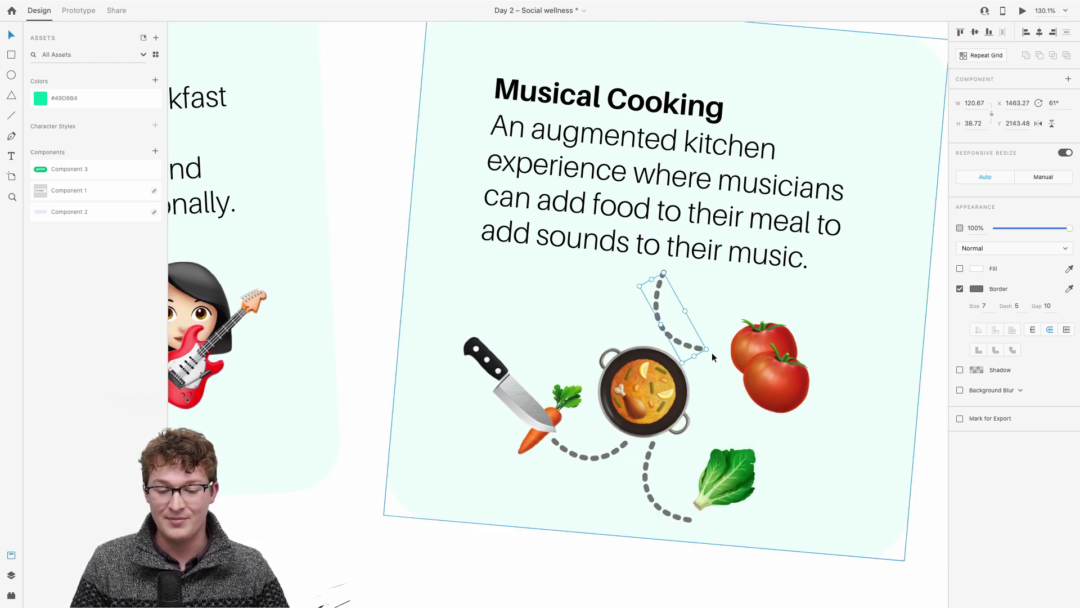
{"action": "left_click_drag", "start_coordinate": [711, 352], "coordinate": [555, 310]}
{"action": "left_click_drag", "start_coordinate": [608, 347], "coordinate": [608, 347]}
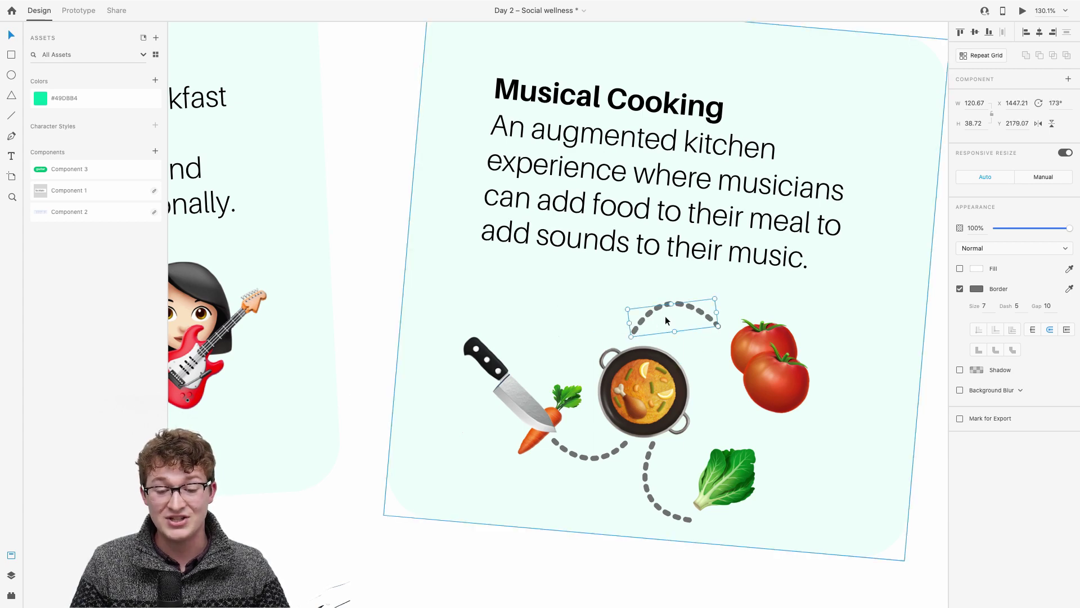
{"action": "left_click_drag", "start_coordinate": [684, 306], "coordinate": [702, 307]}
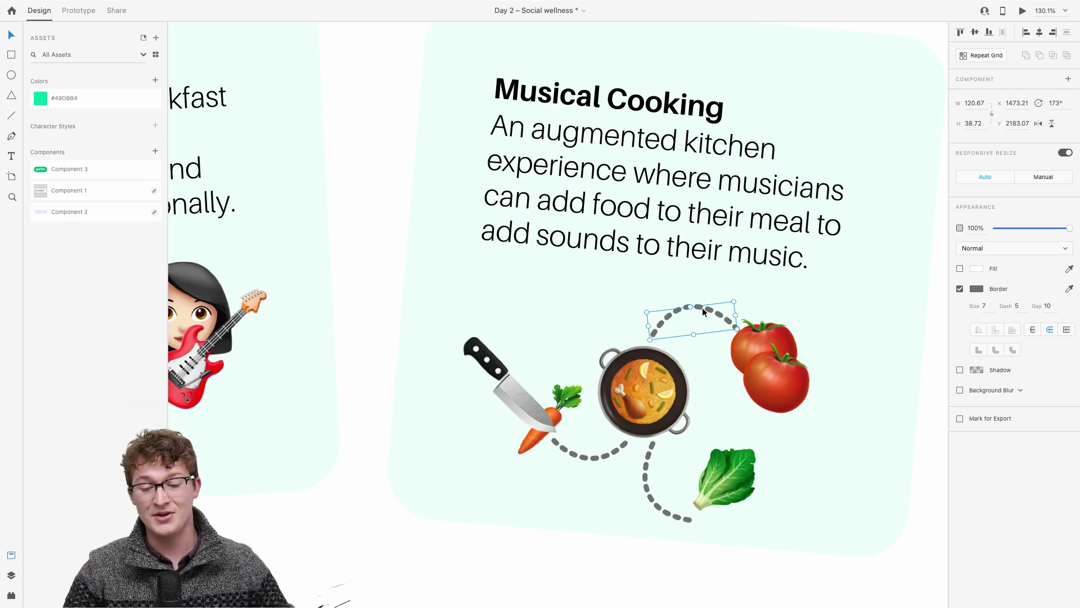
{"action": "scroll", "coordinate": [702, 307], "scroll_direction": "up", "scroll_amount": 5}
{"action": "left_click_drag", "start_coordinate": [679, 303], "coordinate": [688, 317]}
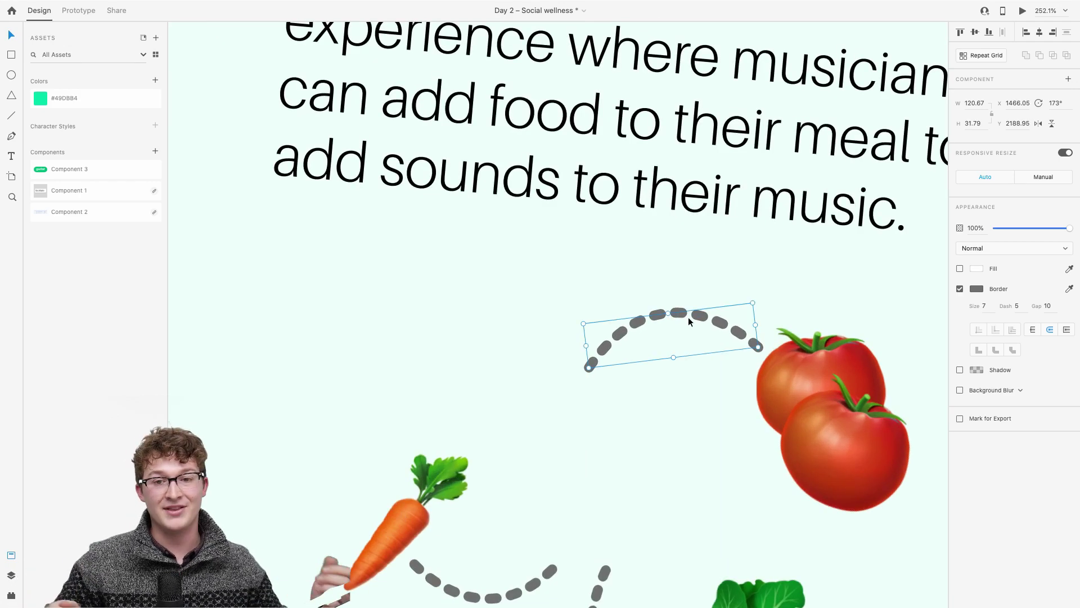
{"action": "scroll", "coordinate": [688, 316], "scroll_direction": "down", "scroll_amount": 8}
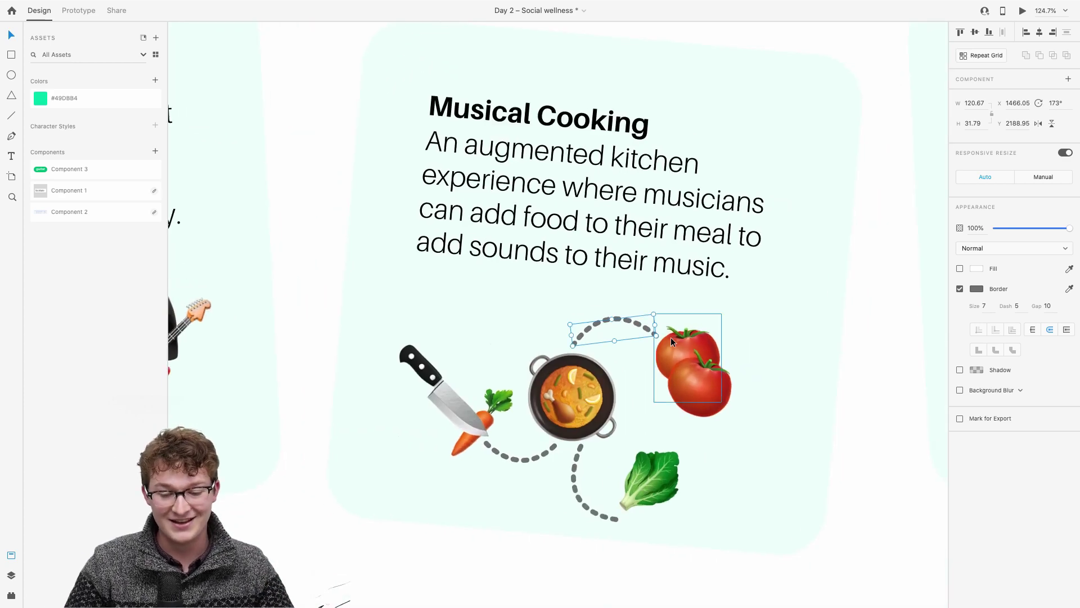
Review the three illustrated brainstorm post-its and the solution sentence on the Instructions artboard.
{"action": "scroll", "coordinate": [741, 352], "scroll_direction": "right", "scroll_amount": 3}
{"action": "scroll", "coordinate": [563, 338], "scroll_direction": "down", "scroll_amount": 6}
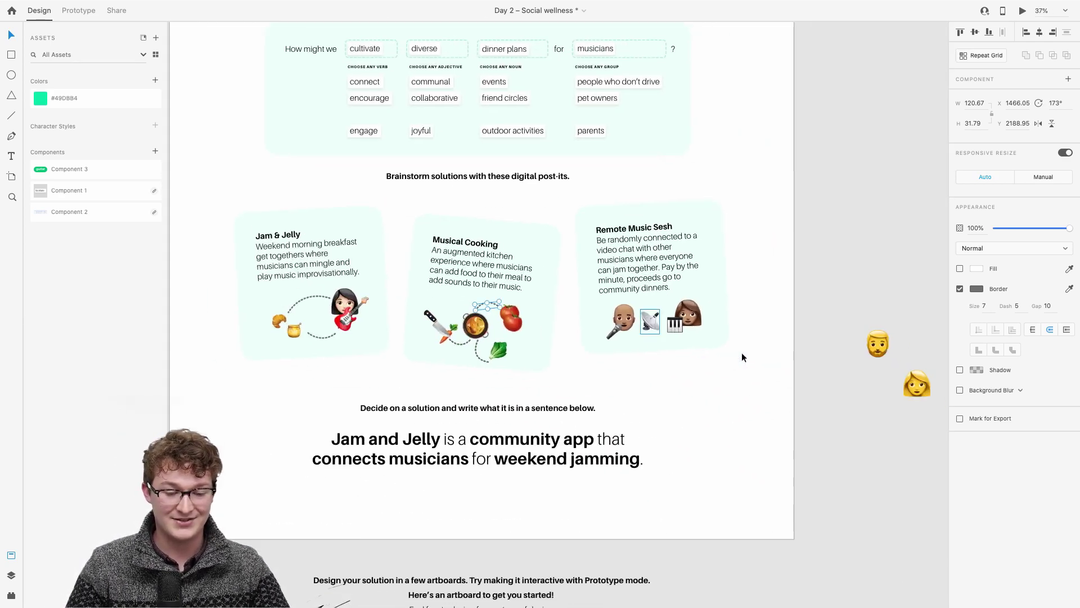
{"action": "scroll", "coordinate": [403, 307], "scroll_direction": "up", "scroll_amount": 5}
{"action": "scroll", "coordinate": [564, 302], "scroll_direction": "down", "scroll_amount": 4}
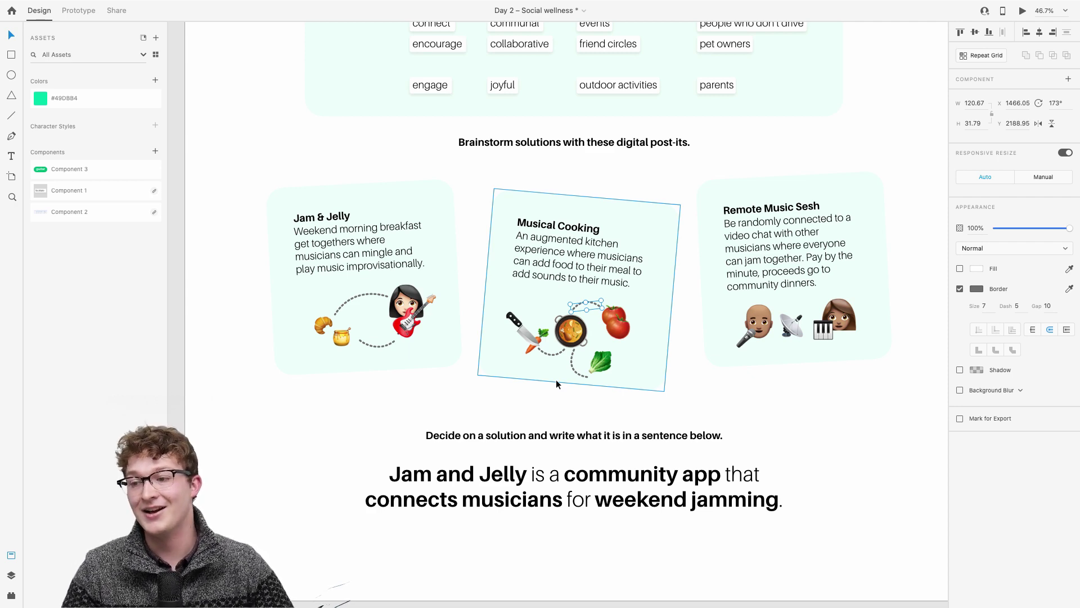
{"action": "scroll", "coordinate": [479, 427], "scroll_direction": "right", "scroll_amount": 2}
{"action": "left_click", "coordinate": [708, 386]}
{"action": "scroll", "coordinate": [708, 386], "scroll_direction": "right", "scroll_amount": 1}
{"action": "scroll", "coordinate": [708, 386], "scroll_direction": "down", "scroll_amount": 5}
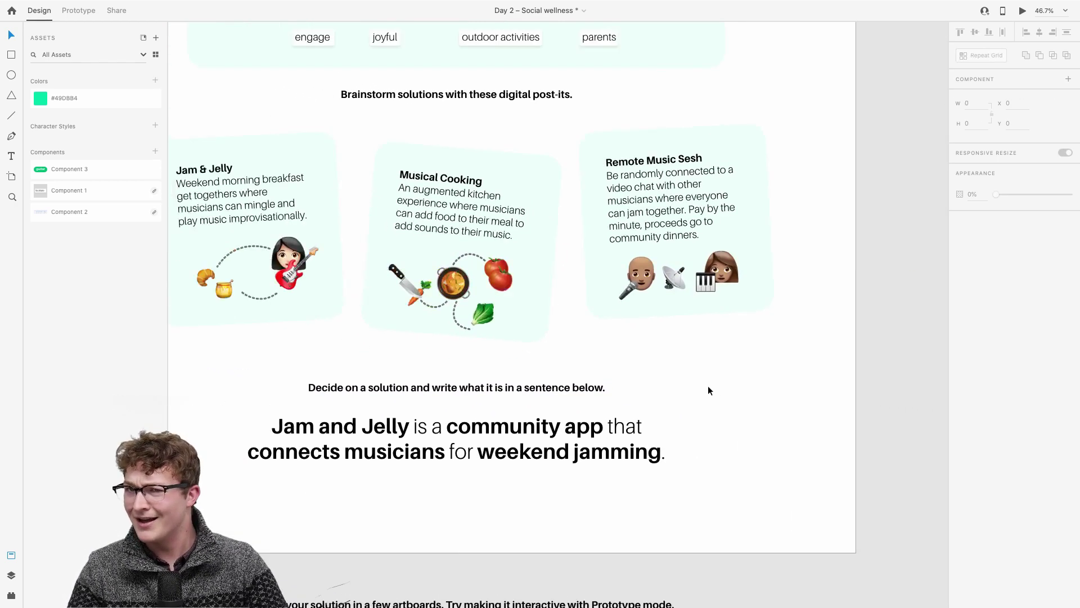
Examine the instrument selection, loading and jam session result artboards below the instructions.
{"action": "scroll", "coordinate": [639, 379], "scroll_direction": "right", "scroll_amount": 2}
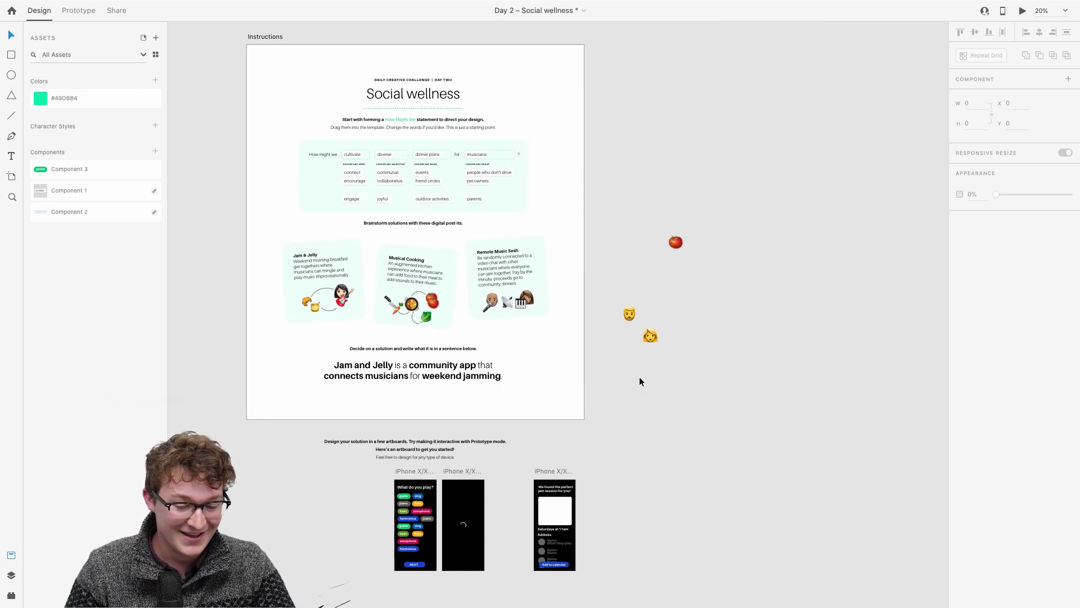
{"action": "scroll", "coordinate": [639, 377], "scroll_direction": "down", "scroll_amount": 5}
{"action": "scroll", "coordinate": [496, 339], "scroll_direction": "up", "scroll_amount": 5}
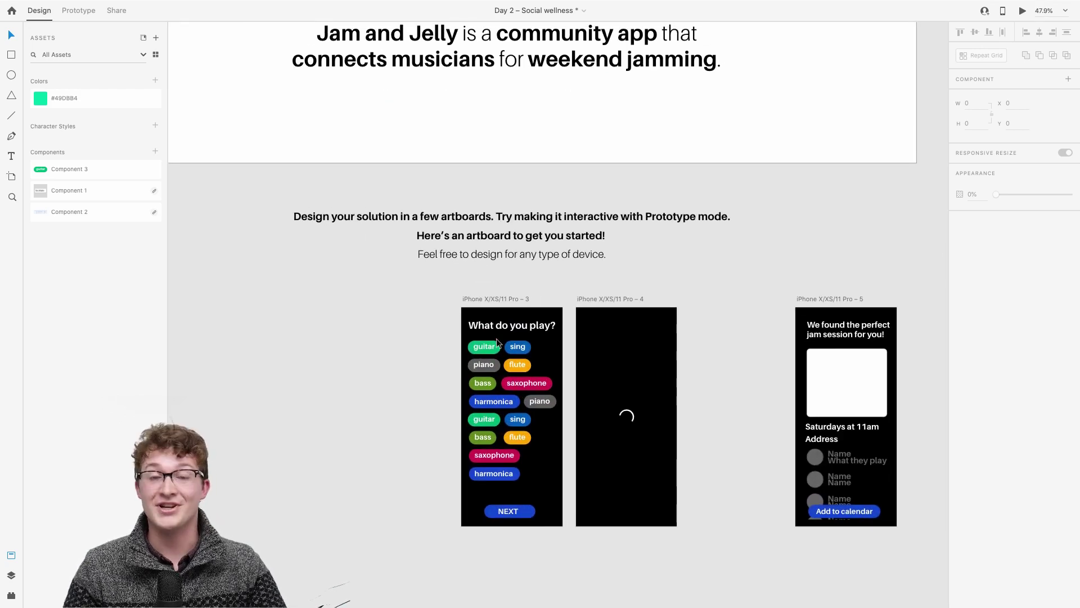
{"action": "scroll", "coordinate": [497, 339], "scroll_direction": "down", "scroll_amount": 2}
{"action": "scroll", "coordinate": [496, 339], "scroll_direction": "up", "scroll_amount": 4}
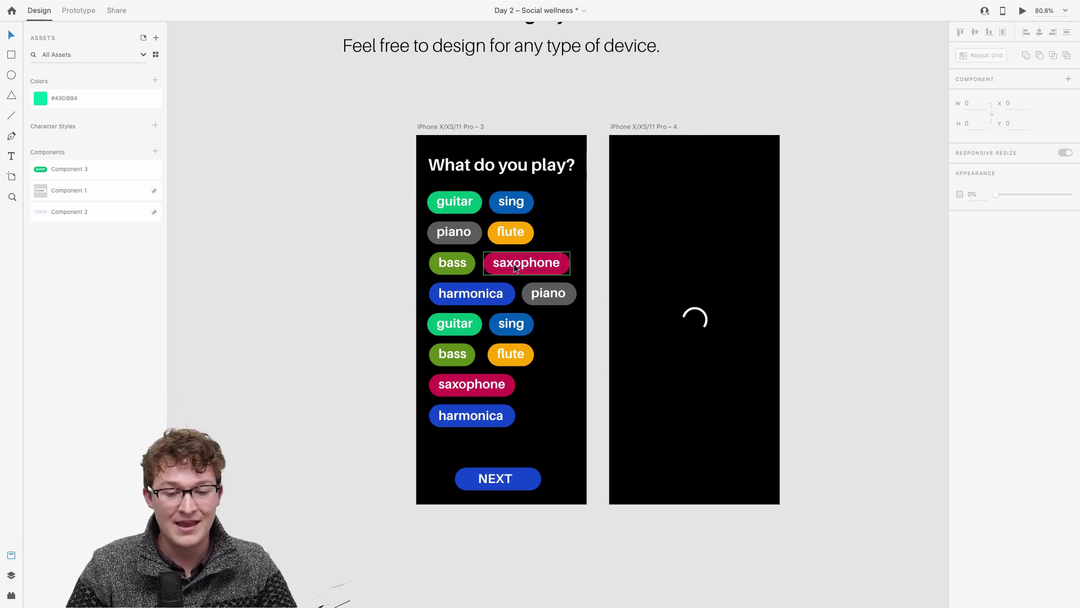
{"action": "scroll", "coordinate": [514, 263], "scroll_direction": "right", "scroll_amount": 3}
{"action": "scroll", "coordinate": [515, 263], "scroll_direction": "down", "scroll_amount": 2}
{"action": "scroll", "coordinate": [381, 254], "scroll_direction": "up", "scroll_amount": 3}
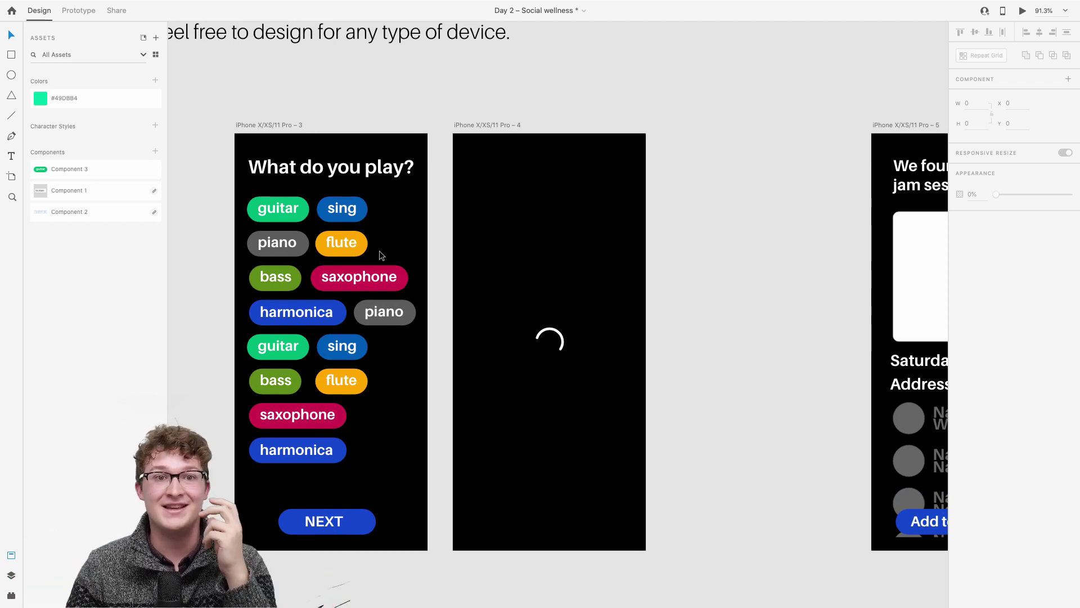
{"action": "scroll", "coordinate": [396, 239], "scroll_direction": "right", "scroll_amount": 2}
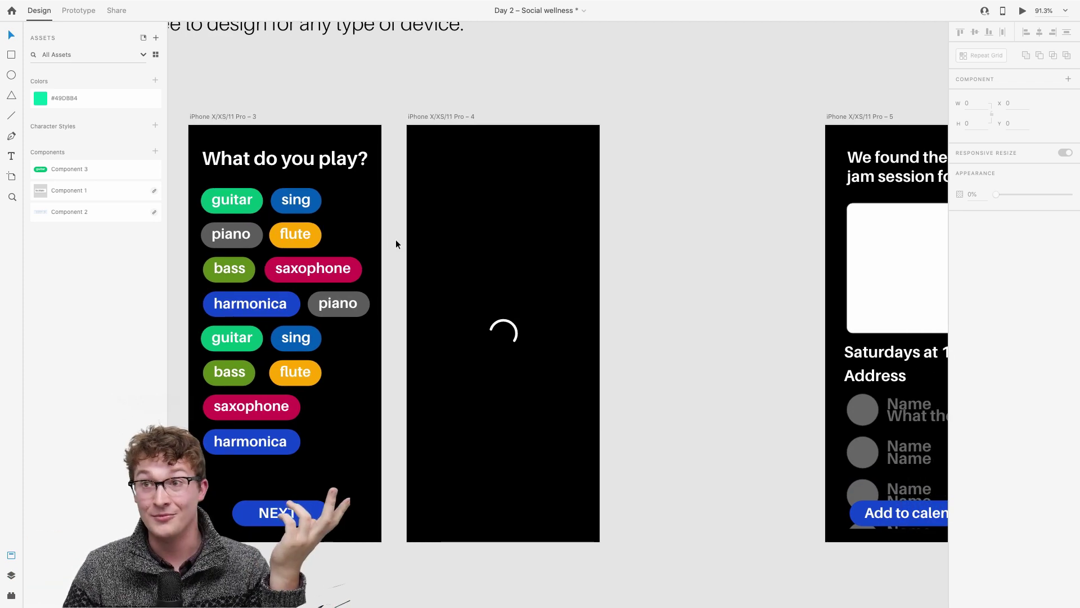
{"action": "scroll", "coordinate": [396, 239], "scroll_direction": "left", "scroll_amount": 1}
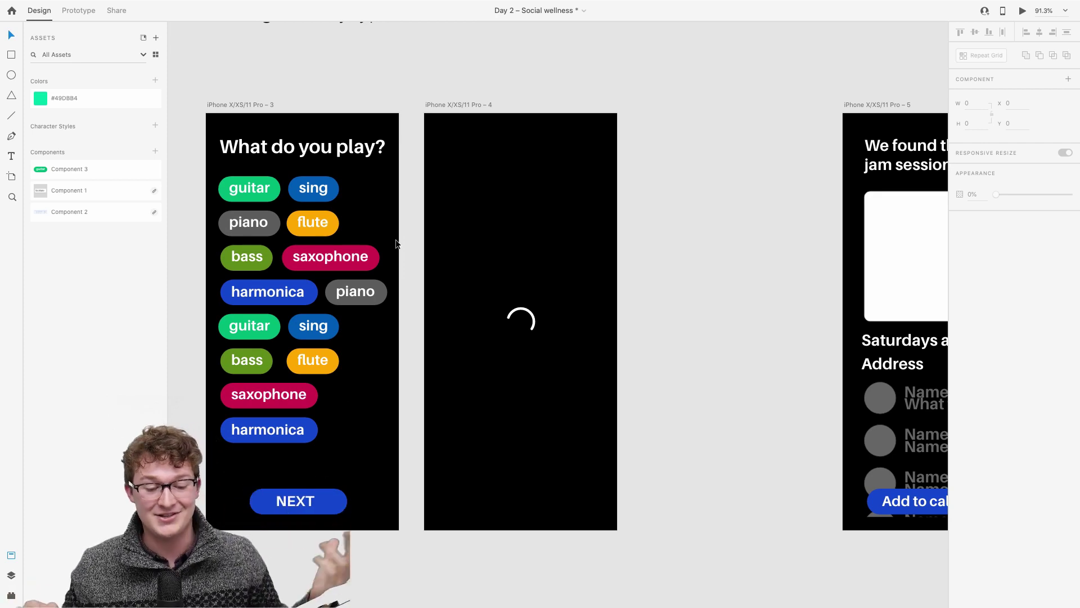
Change the second saxophone tag on the "What do you play?" artboard to read beatboxing.
{"action": "double_click", "coordinate": [275, 397]}
{"action": "double_click", "coordinate": [275, 398]}
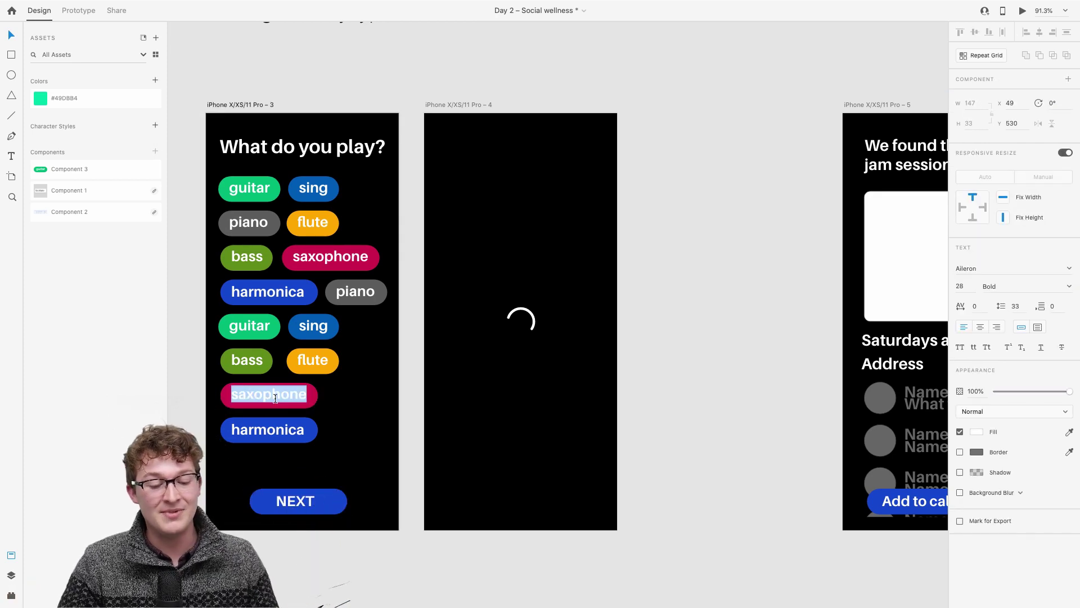
{"action": "type", "text": "beatboxing"}
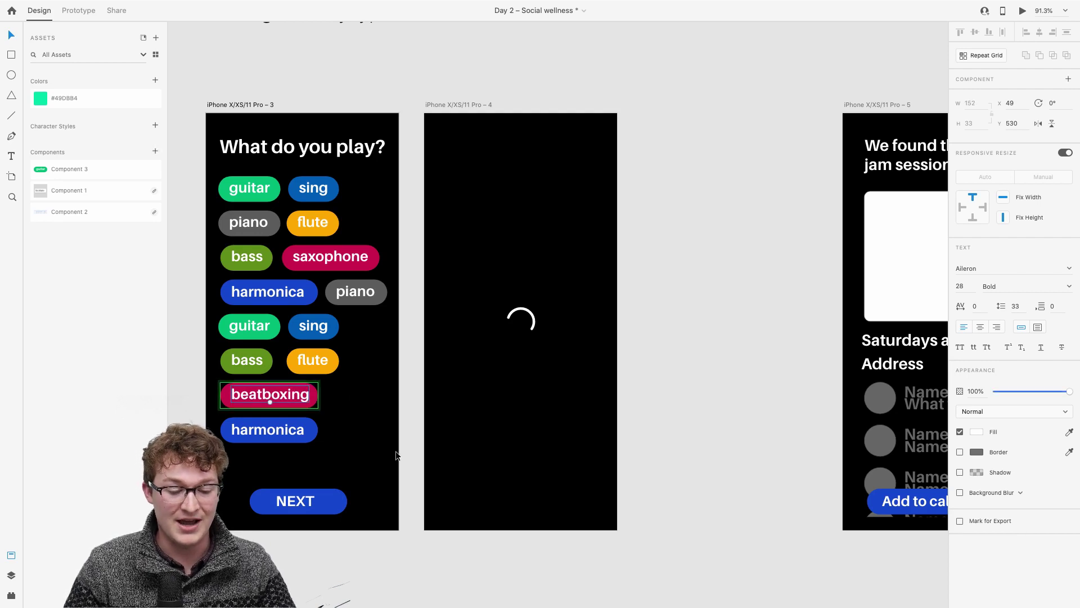
Widen the beatboxing tag slightly and reposition its label to X 50, Y 532 so the text sits centred.
{"action": "scroll", "coordinate": [319, 417], "scroll_direction": "up", "scroll_amount": 5}
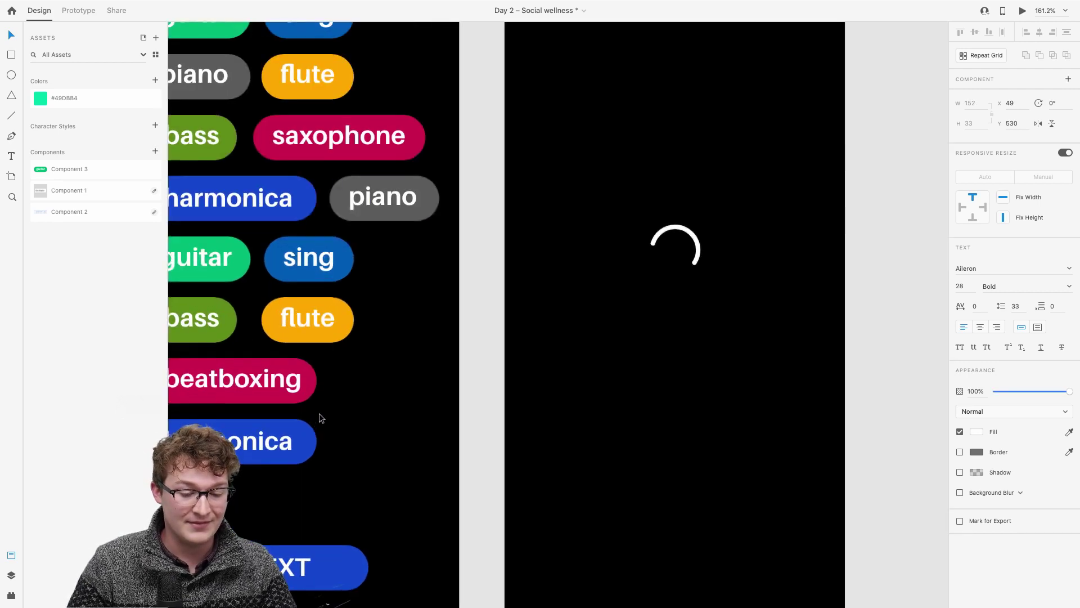
{"action": "left_click", "coordinate": [408, 383]}
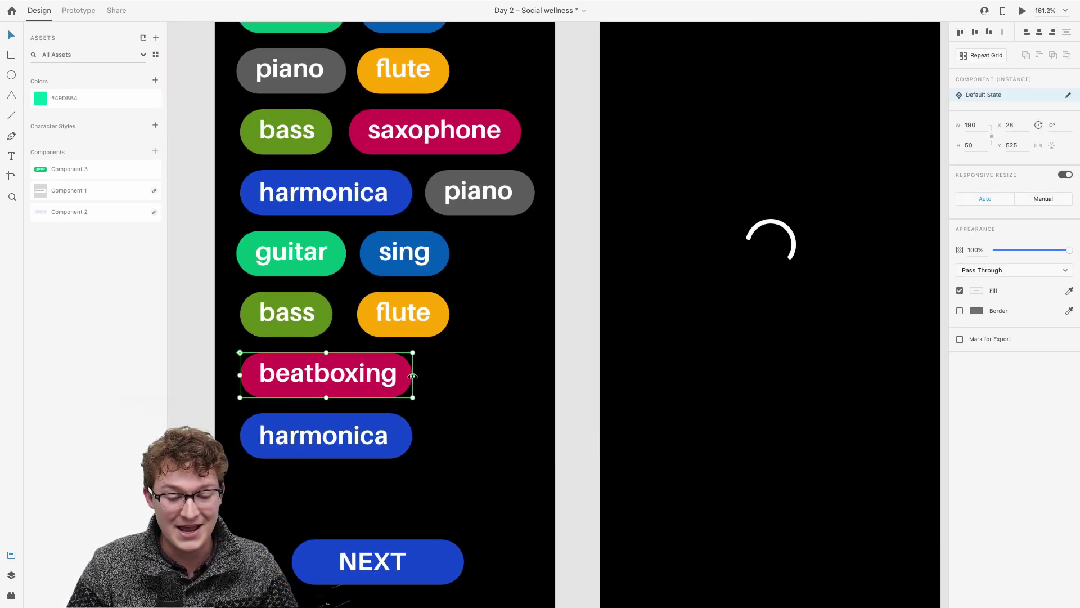
{"action": "double_click", "coordinate": [370, 377]}
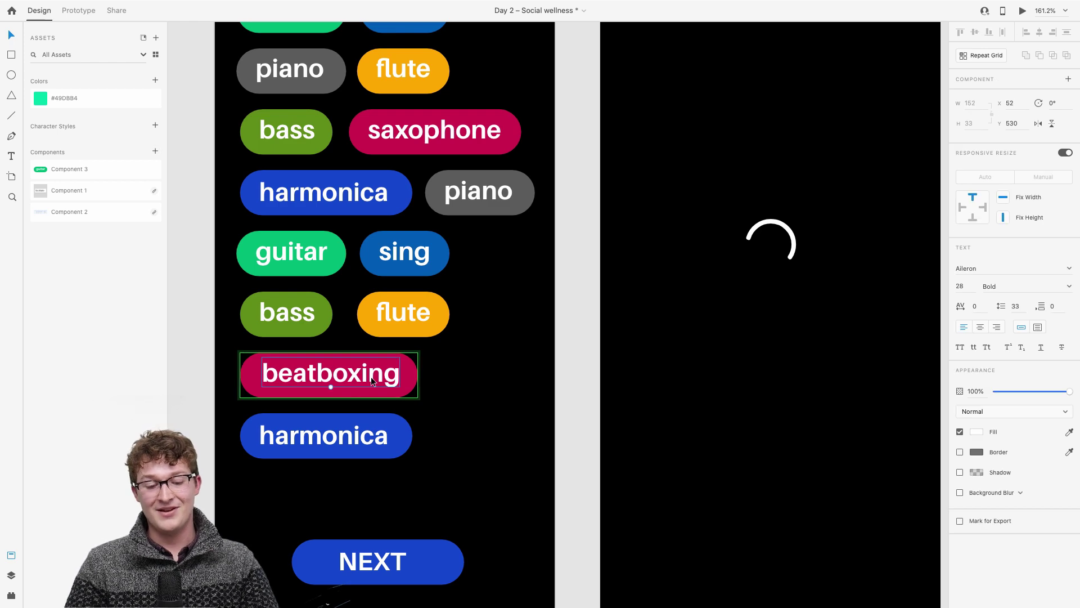
{"action": "left_click_drag", "start_coordinate": [371, 377], "coordinate": [369, 378]}
{"action": "key", "text": "Down"}
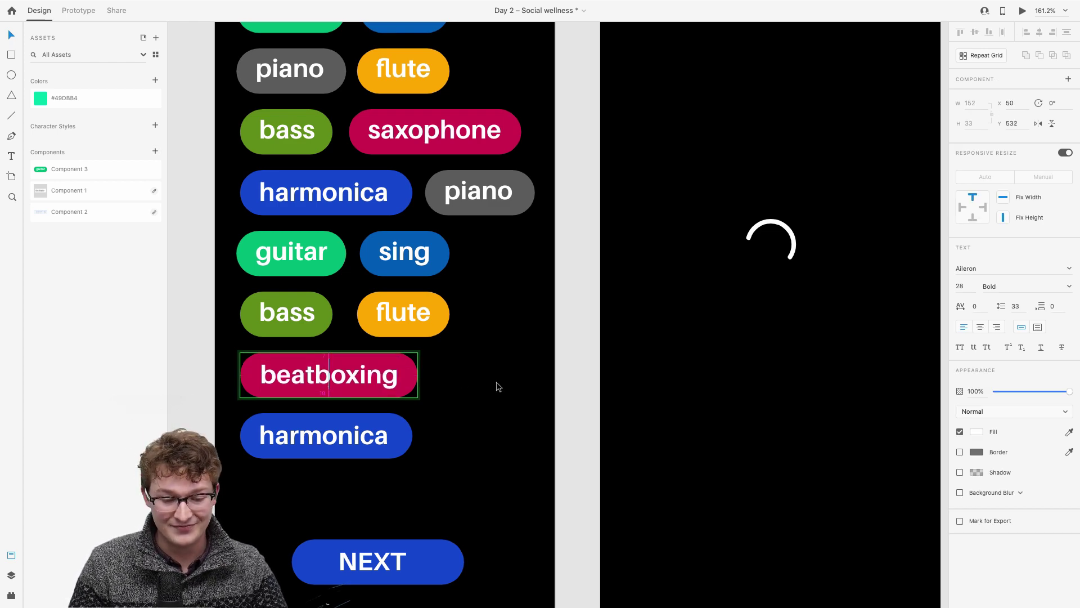
{"action": "left_click", "coordinate": [491, 388]}
{"action": "scroll", "coordinate": [491, 388], "scroll_direction": "down", "scroll_amount": 5}
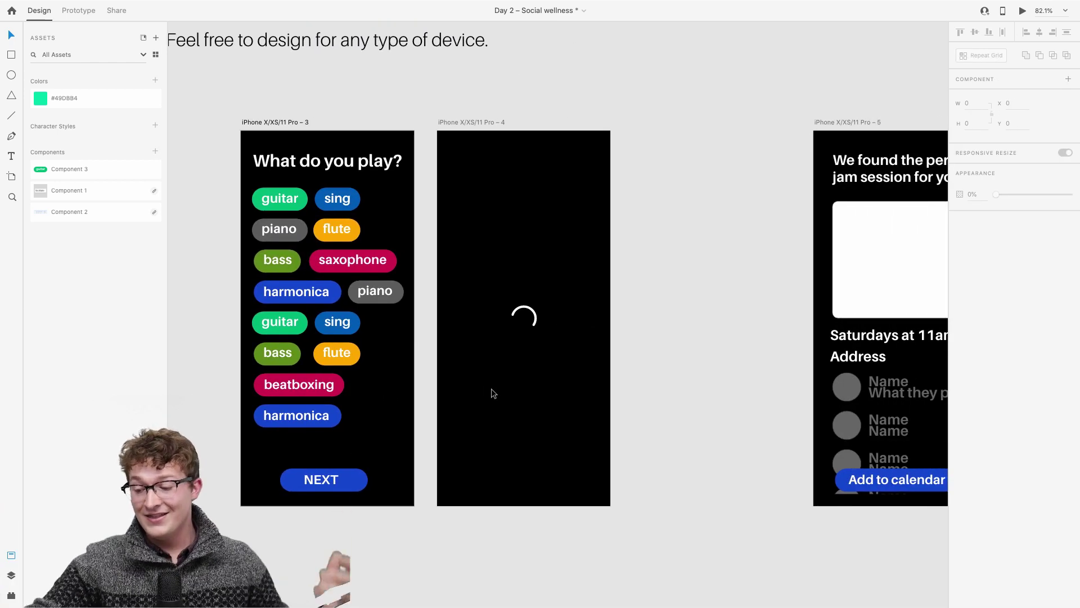